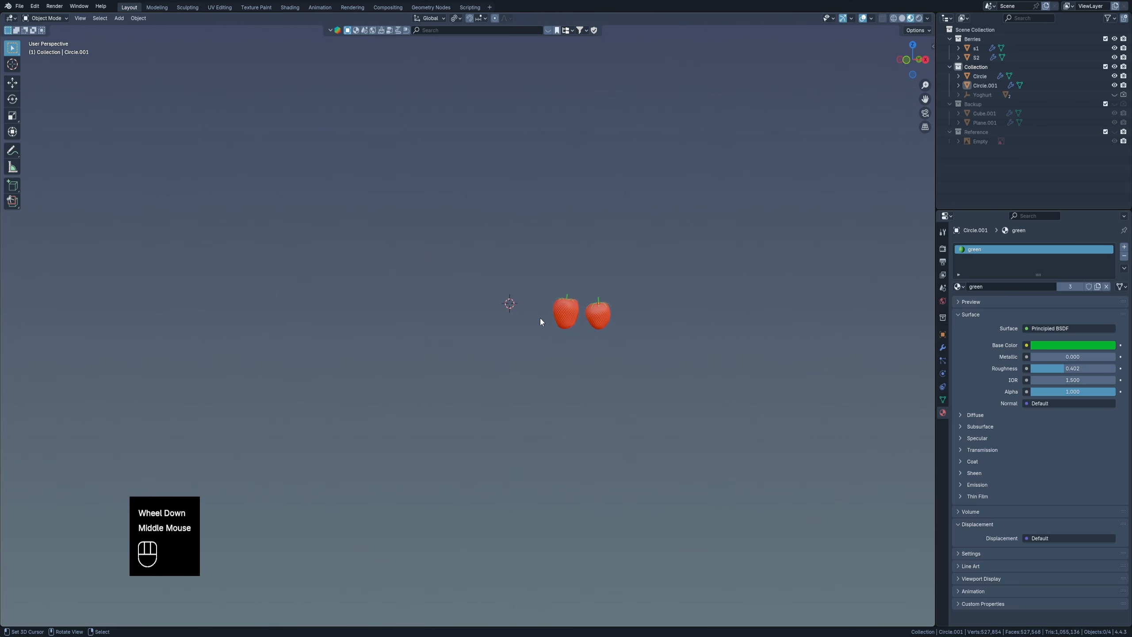
# Join the second strawberry's green leaf cap and stem to its berry body.
pyautogui.scroll(3, 541, 321)
pyautogui.scroll(1, 535, 352)
pyautogui.keyDown('shift'); pyautogui.rightClick(490, 348); pyautogui.keyUp('shift')
pyautogui.hotkey('ctrl', 'j')
pyautogui.rightClick(489, 348)
pyautogui.scroll(4, 489, 349)
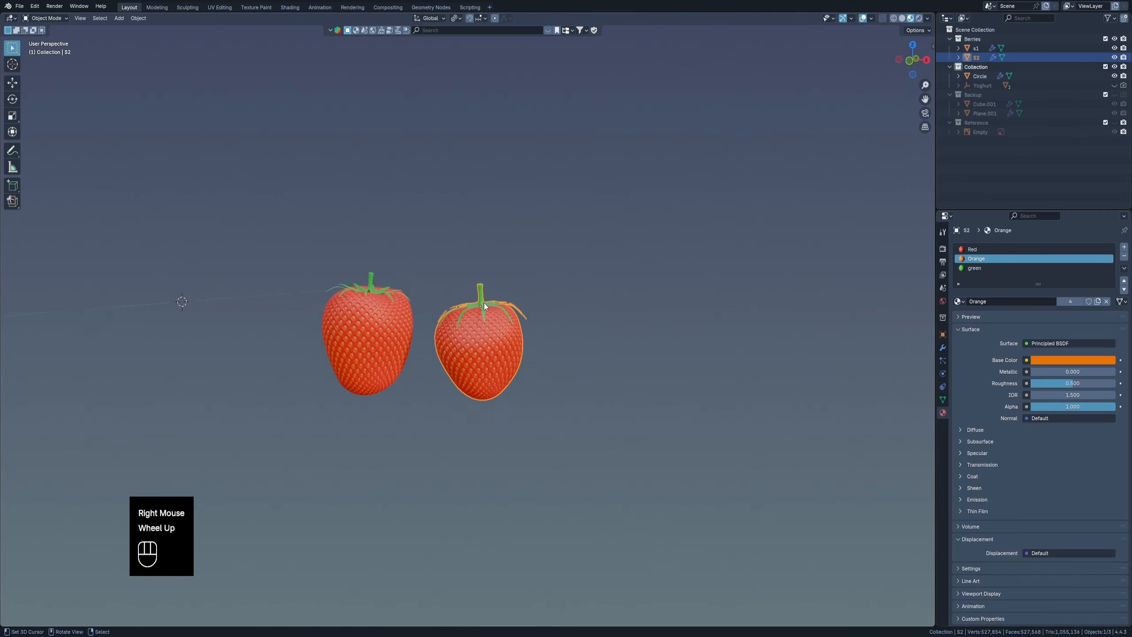
# Undo the join of the second strawberry's leaf cap and body.
pyautogui.moveTo(512, 325); pyautogui.dragTo(522, 346, button='middle')
pyautogui.hotkey('ctrl', 'z')
pyautogui.hotkey('ctrl', 'z')
pyautogui.hotkey('ctrl', 'z')
# Parent the second strawberry's leaf cap to its berry body, S2.
pyautogui.rightClick(498, 289)
pyautogui.keyDown('shift'); pyautogui.rightClick(472, 374); pyautogui.keyUp('shift')
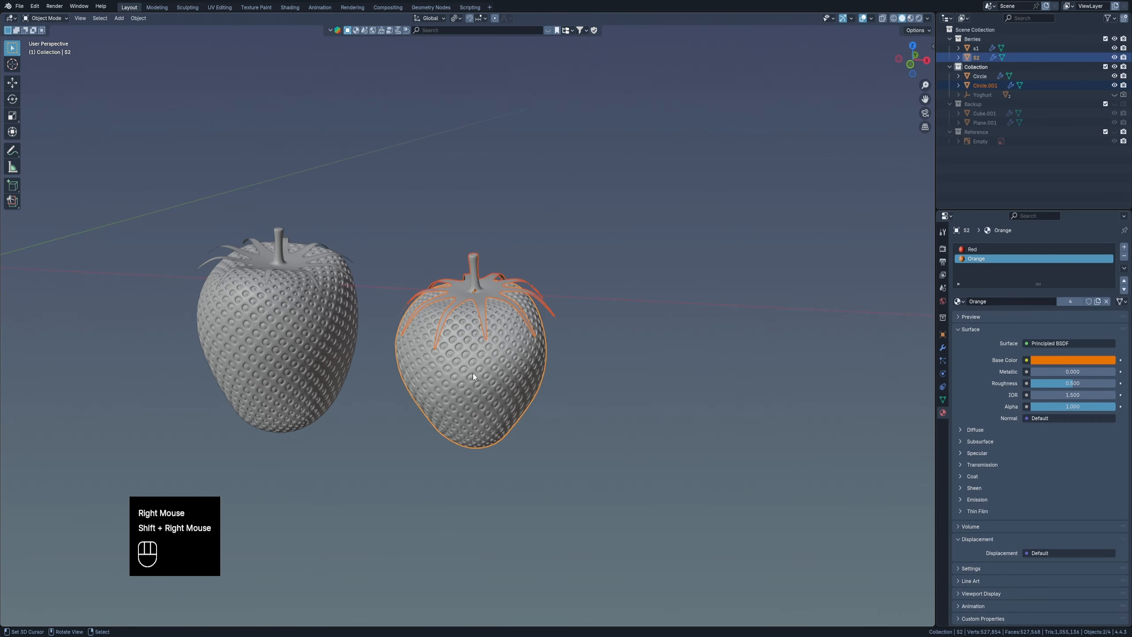
pyautogui.hotkey('ctrl', 'p')
pyautogui.click(472, 374)
# Parent the first strawberry's leaf cap to its berry body, s1.
pyautogui.keyDown('shift'); pyautogui.moveTo(407, 318); pyautogui.dragTo(571, 308, button='middle'); pyautogui.keyUp('shift')
pyautogui.rightClick(463, 254)
pyautogui.keyDown('shift'); pyautogui.rightClick(450, 315); pyautogui.keyUp('shift')
pyautogui.hotkey('ctrl', 'p')
pyautogui.click(451, 315)
pyautogui.press('s')
pyautogui.rightClick(451, 315)
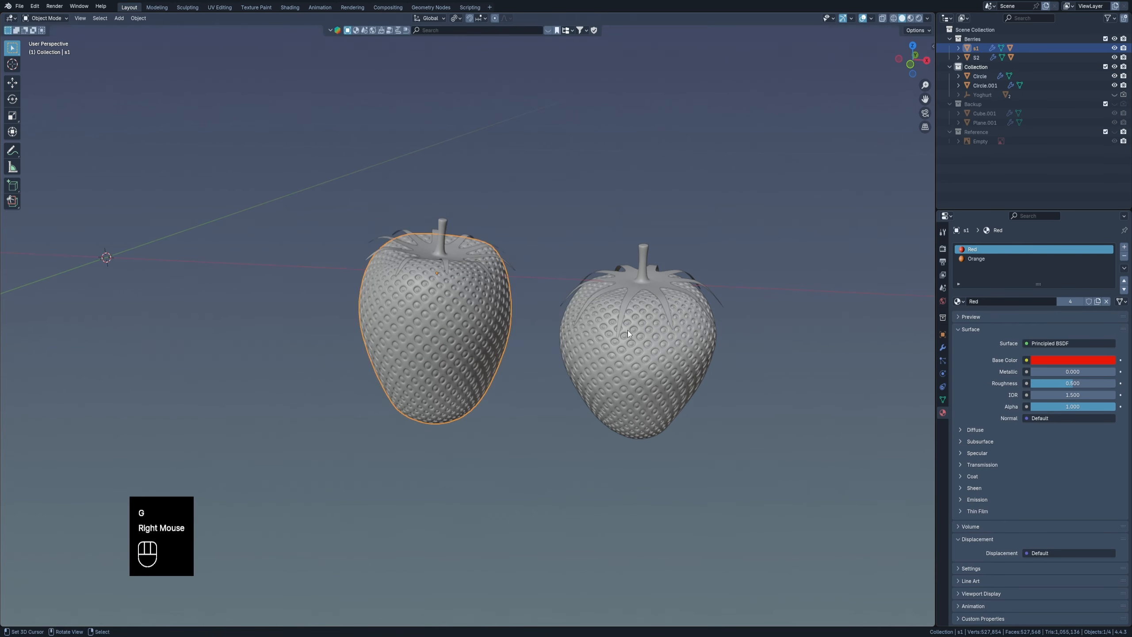
# Examine the vertical ribs and rounded top edge of the bottle cap up close.
pyautogui.scroll(-3, 440, 272)
pyautogui.rightClick(757, 294)
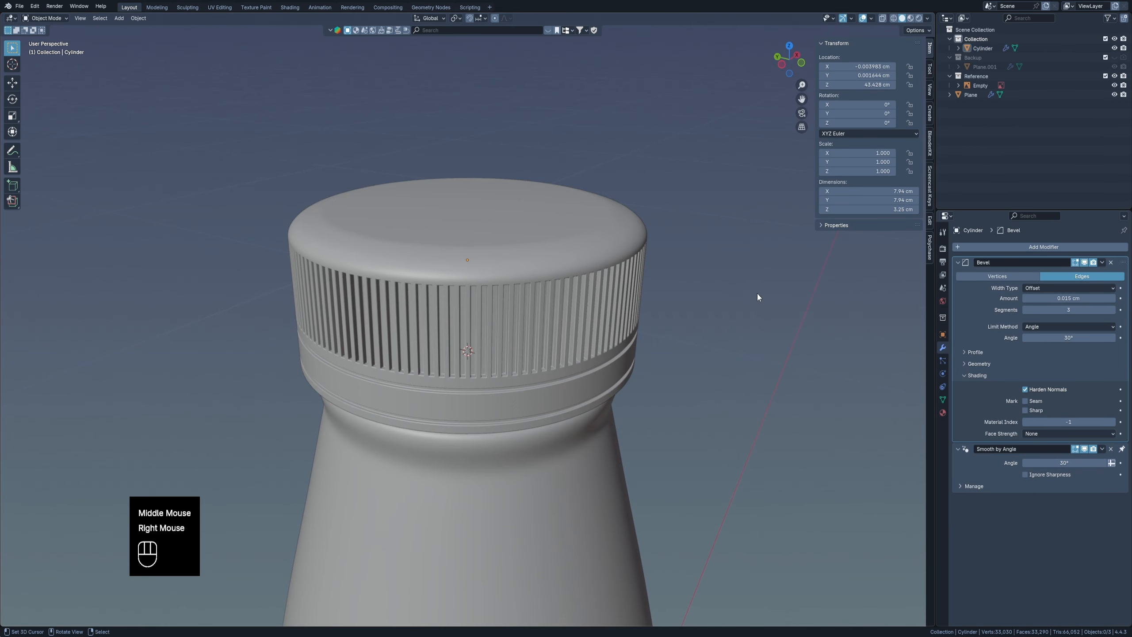
pyautogui.keyDown('shift'); pyautogui.moveTo(757, 294); pyautogui.dragTo(582, 303, button='middle'); pyautogui.keyUp('shift')
pyautogui.scroll(5, 582, 303)
pyautogui.moveTo(479, 266); pyautogui.dragTo(667, 252, button='middle')
pyautogui.scroll(-1, 668, 252)
pyautogui.click(929, 69)
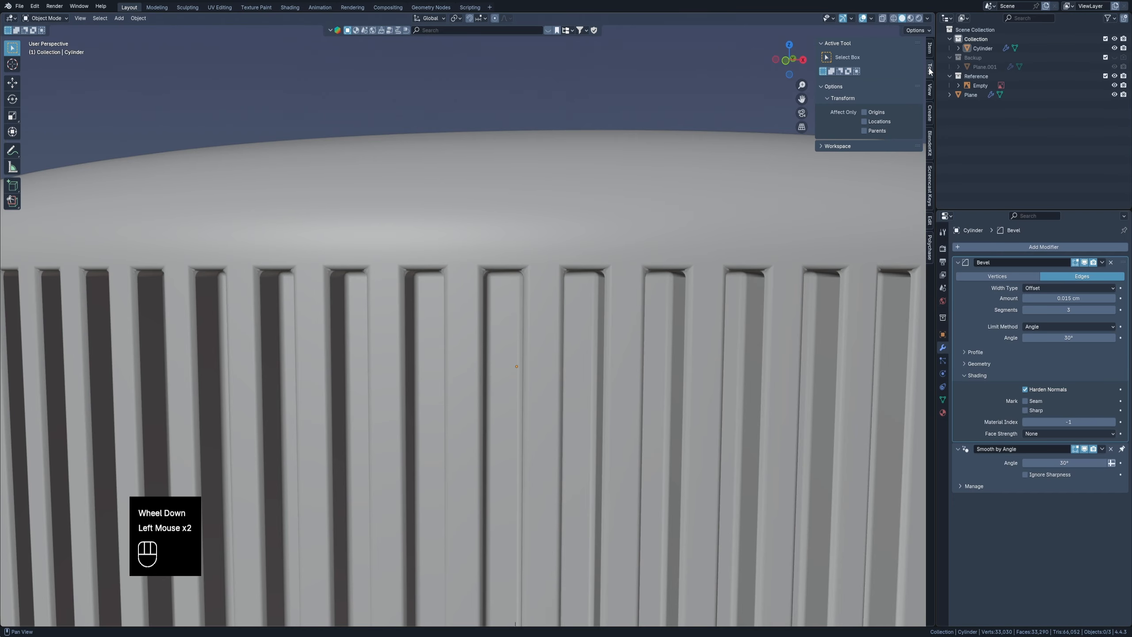
pyautogui.click(929, 89)
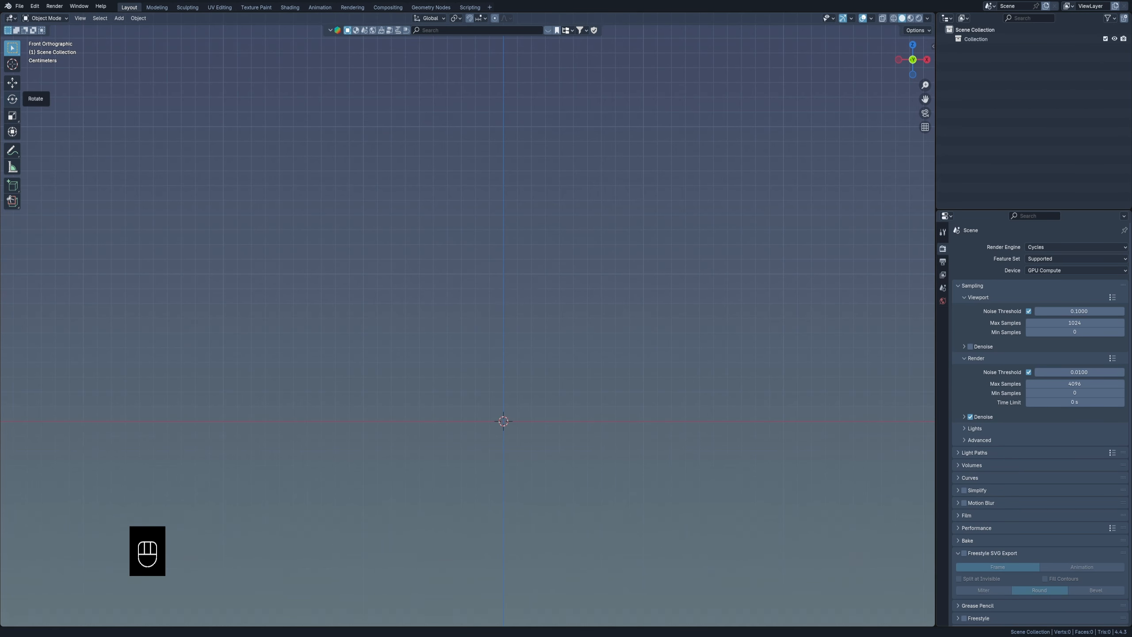
# Add Yoghurt.jpg as a background image in the front view.
pyautogui.scroll(1, 533, 384)
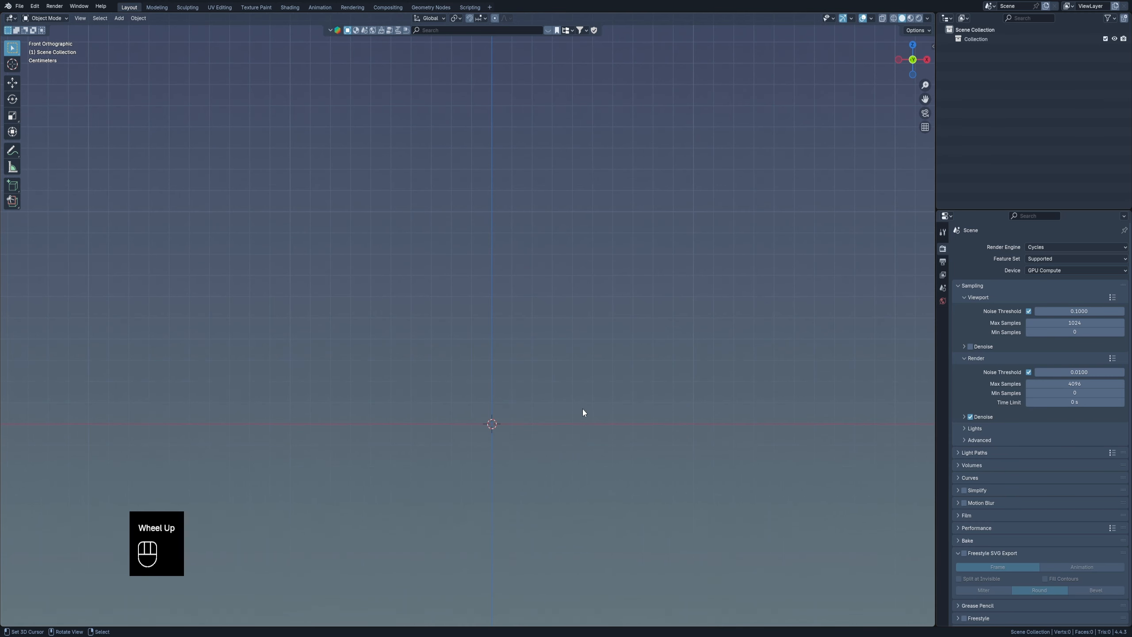
pyautogui.keyDown('shift'); pyautogui.moveTo(582, 409); pyautogui.dragTo(531, 388, button='middle'); pyautogui.keyUp('shift')
pyautogui.scroll(-1, 530, 388)
pyautogui.hotkey('shift', 'a')
pyautogui.moveTo(585, 373)
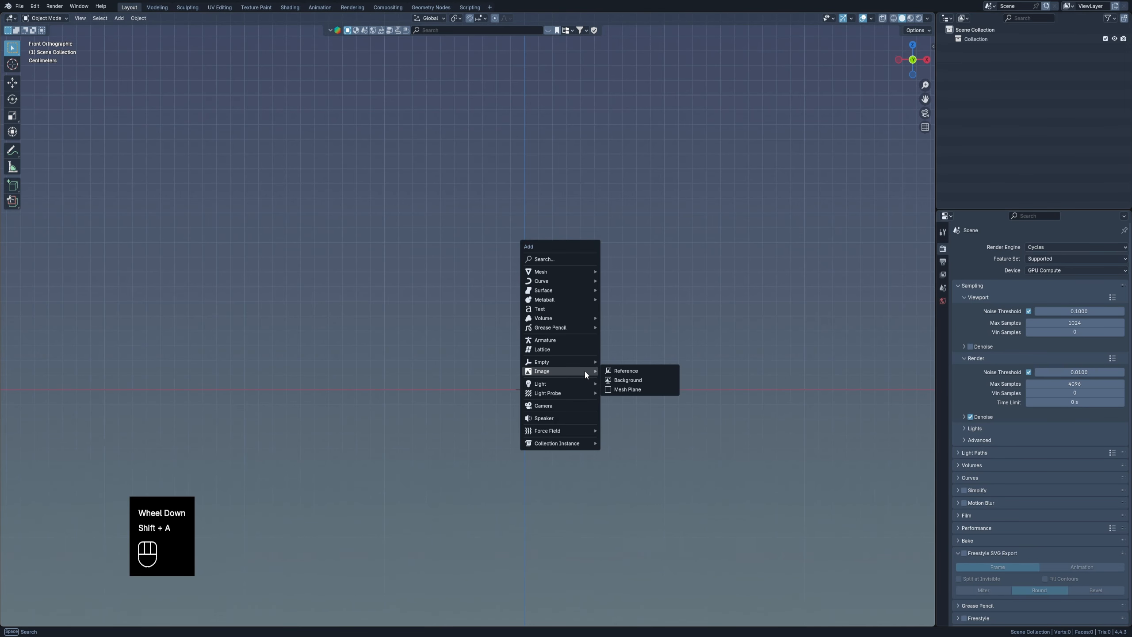
pyautogui.click(626, 380)
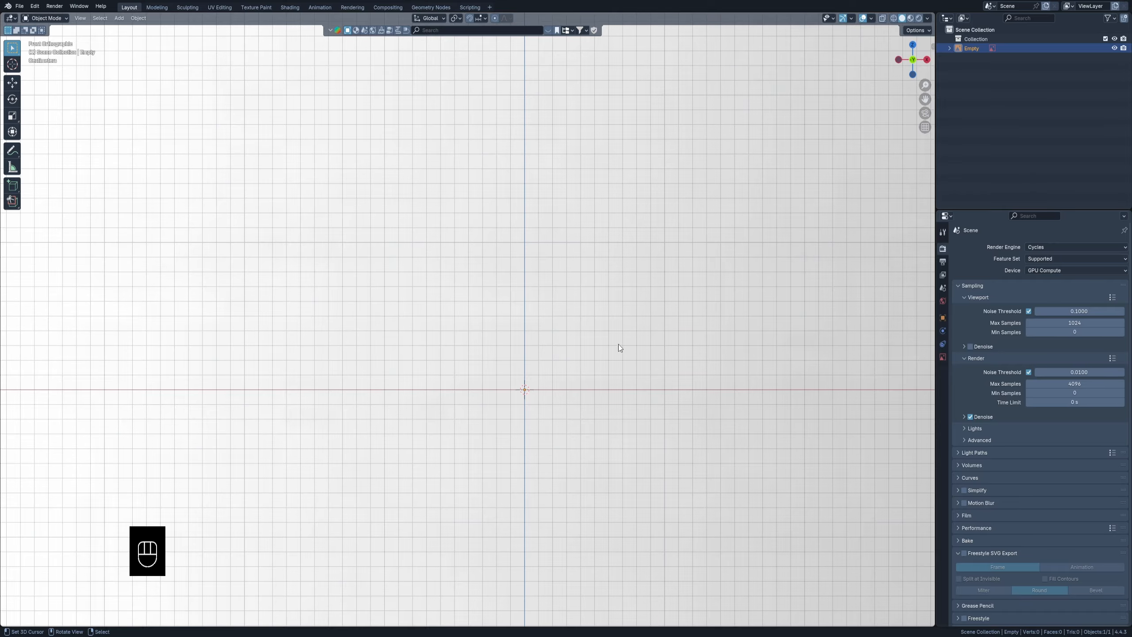
# Scale the bottle background image uniformly by about 0.101.
pyautogui.scroll(-5, 618, 344)
pyautogui.press('KP_1')
pyautogui.keyDown('shift'); pyautogui.moveTo(561, 304); pyautogui.dragTo(491, 322, button='middle'); pyautogui.keyUp('shift')
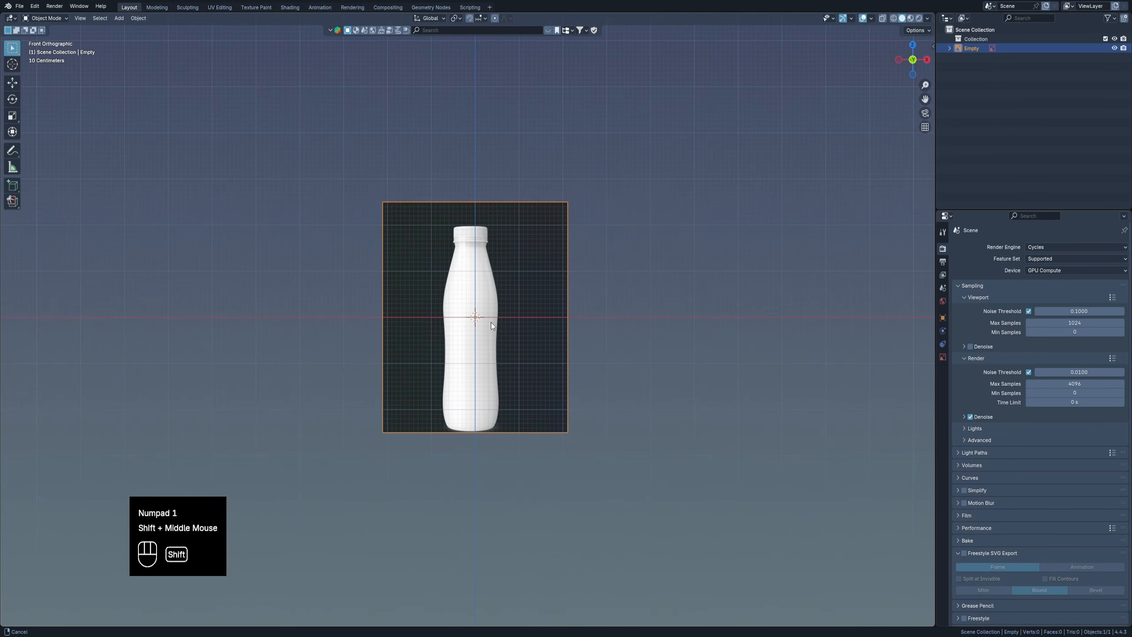
pyautogui.scroll(2, 582, 321)
pyautogui.press('s')
pyautogui.click(470, 327)
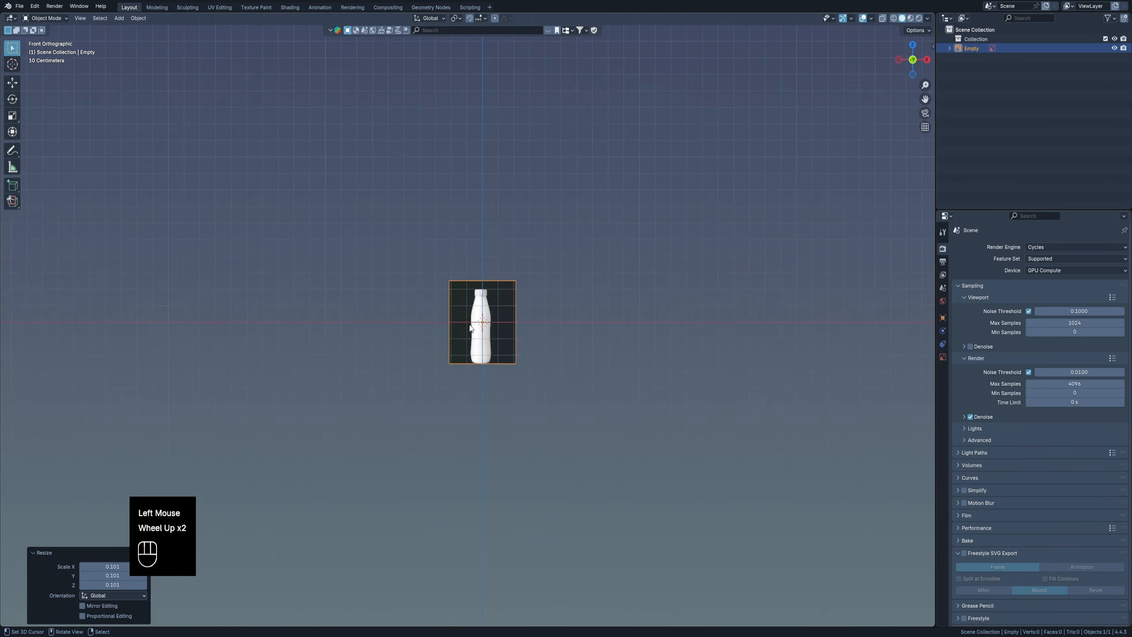
# Raise the background image along Z by about 0.246 m plus a fine 0.0026 m adjustment, aligning the bottle's base with the ground axis.
pyautogui.scroll(2, 499, 353)
pyautogui.press('g')
pyautogui.press('z')
pyautogui.click(513, 307)
pyautogui.scroll(5, 498, 308)
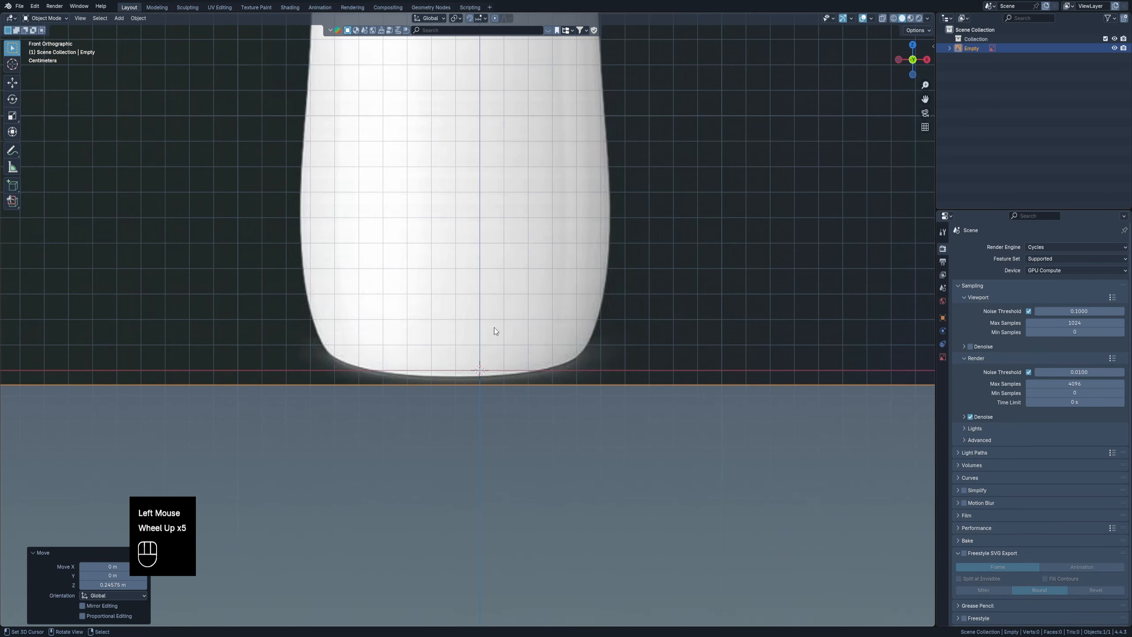
pyautogui.press('g')
pyautogui.press('z')
pyautogui.click(495, 321)
pyautogui.scroll(-4, 496, 319)
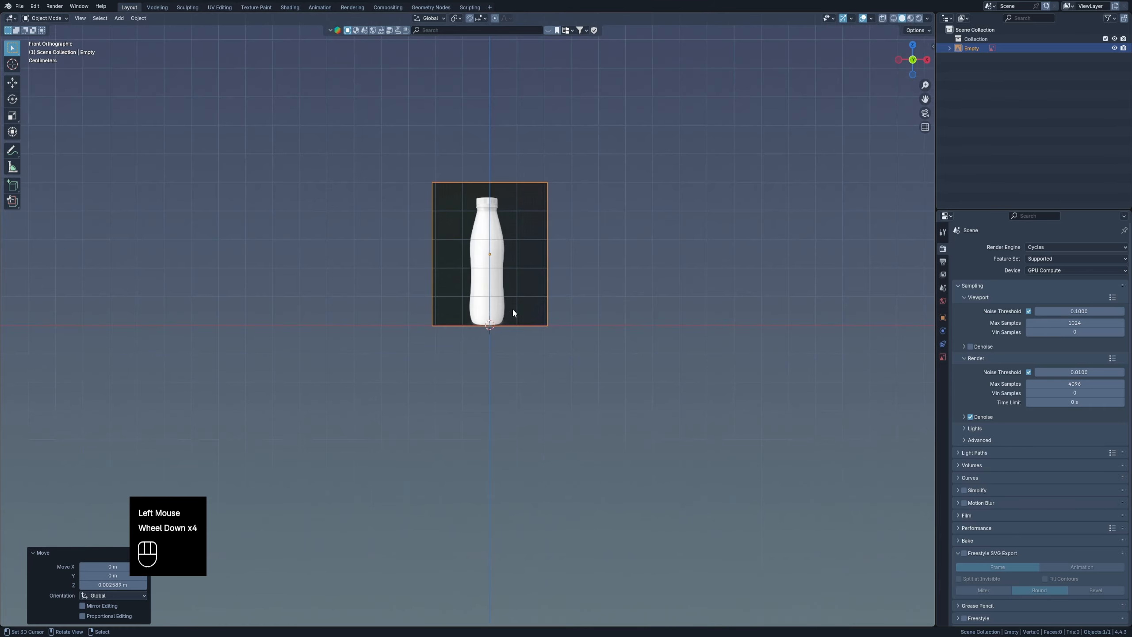
# Shift the background image about 0.009 m along X to centre the bottle on the vertical axis.
pyautogui.scroll(7, 512, 312)
pyautogui.press('g')
pyautogui.press('x')
pyautogui.click(506, 329)
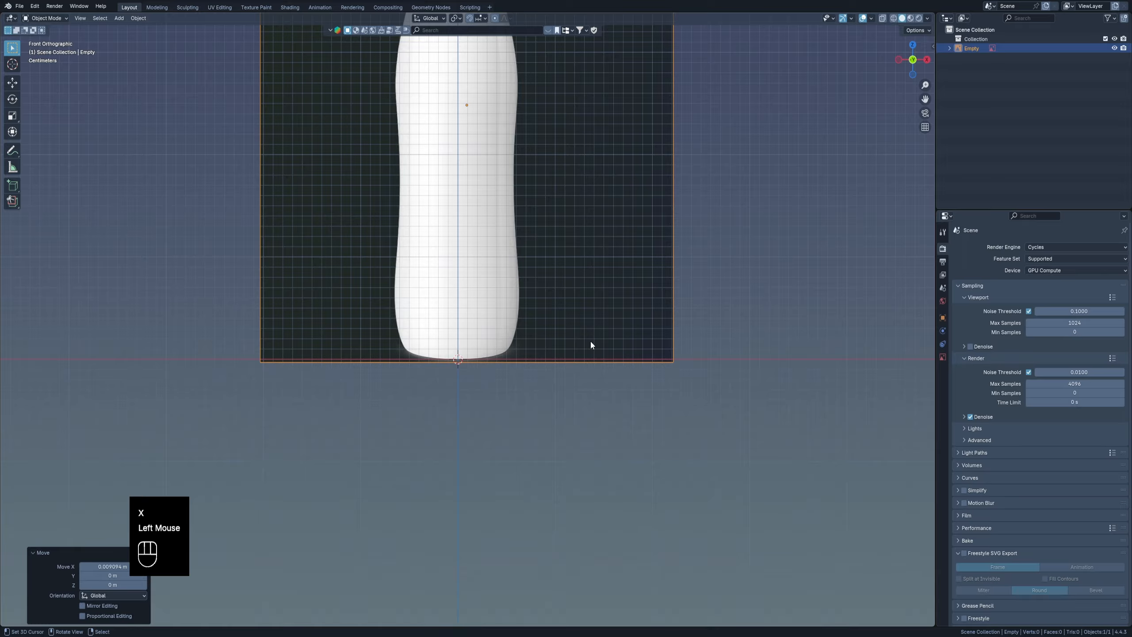
pyautogui.press('s')
pyautogui.rightClick(607, 322)
# Add a 16-vertex mesh circle at the origin and scale it down to the width of the bottle's base.
pyautogui.scroll(-2, 579, 308)
pyautogui.keyDown('shift'); pyautogui.moveTo(533, 290); pyautogui.dragTo(542, 343, button='middle'); pyautogui.keyUp('shift')
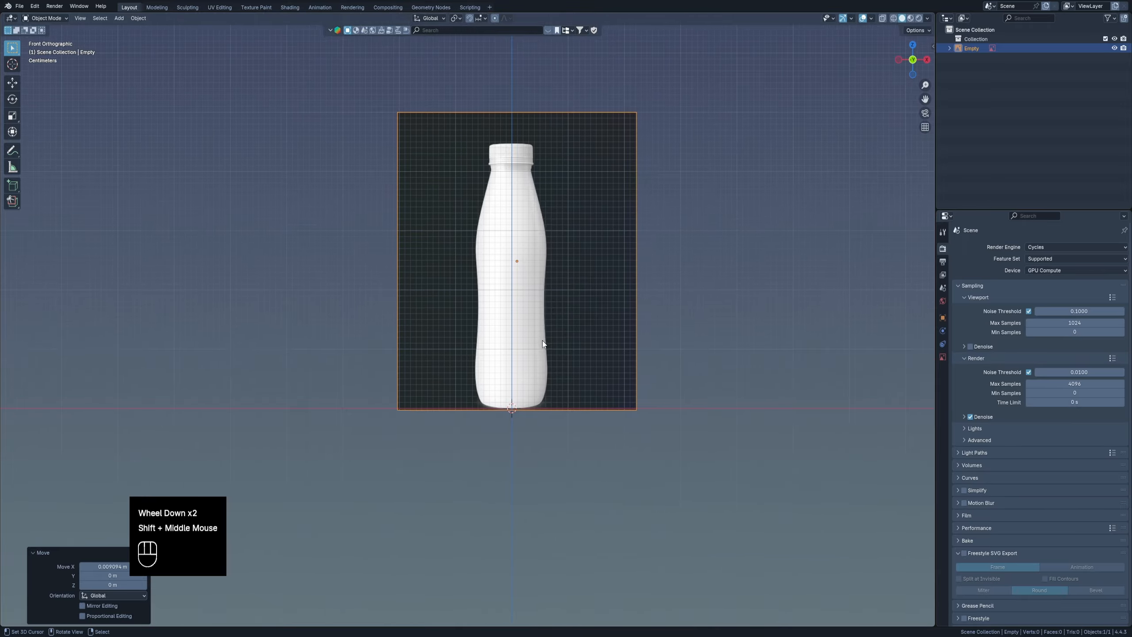
pyautogui.scroll(2, 580, 323)
pyautogui.hotkey('shift', 'a')
pyautogui.moveTo(579, 321)
pyautogui.click(660, 343)
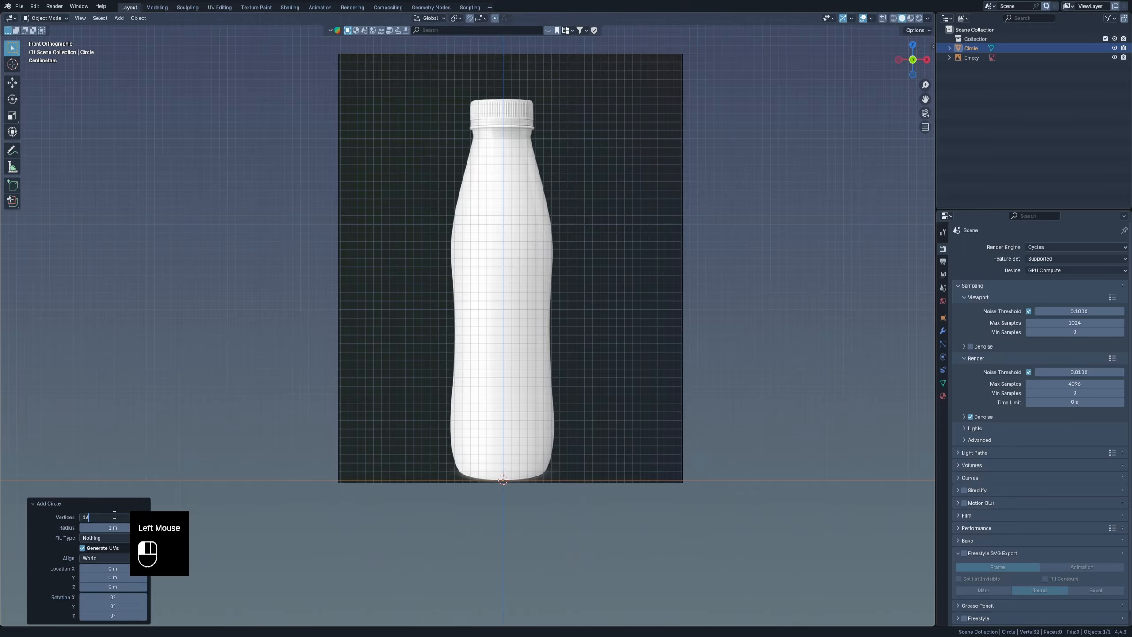
pyautogui.scroll(-2, 753, 535)
pyautogui.press('s')
pyautogui.click(518, 494)
# Extrude the base ring upward along Z and scale the new ring by about 1.202 to match the bottle outline.
pyautogui.press('Tab')
pyautogui.scroll(8, 517, 494)
pyautogui.press('e')
pyautogui.press('z')
pyautogui.click(517, 442)
pyautogui.press('s')
pyautogui.click(517, 450)
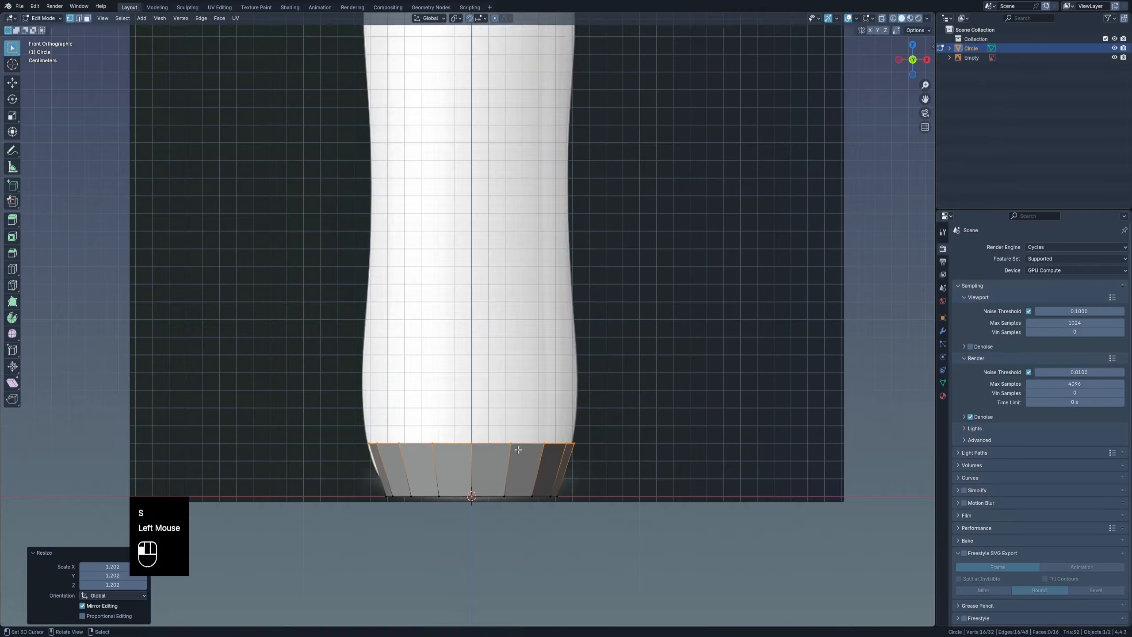
# Extrude further rings up the bottle's lower body and fit the top ring to the reference outline.
pyautogui.click(526, 362)
pyautogui.press('e')
pyautogui.press('z')
pyautogui.click(528, 311)
pyautogui.press('e')
pyautogui.press('z')
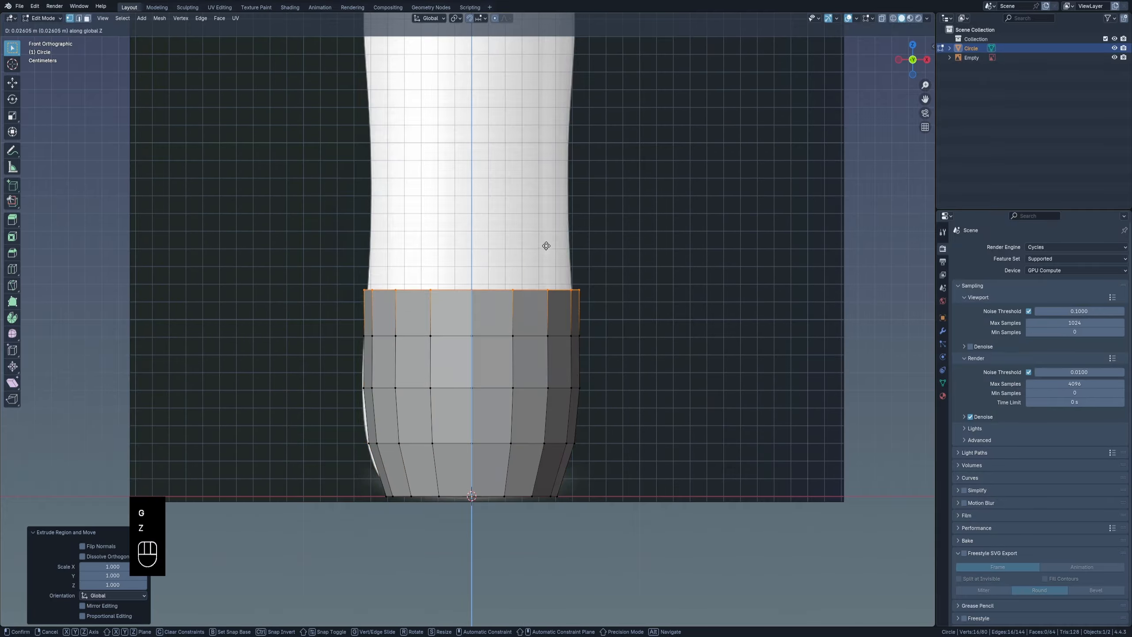
pyautogui.click(546, 245)
pyautogui.press('s')
pyautogui.click(532, 279)
# Extrude the top ring higher along Z and add level 2 subdivision to the bottle mesh.
pyautogui.scroll(-9, 530, 313)
pyautogui.press('e')
pyautogui.press('z')
pyautogui.click(538, 267)
pyautogui.press('Tab')
pyautogui.hotkey('ctrl', '2')
pyautogui.keyDown('shift'); pyautogui.moveTo(564, 303); pyautogui.dragTo(536, 329, button='middle'); pyautogui.keyUp('shift')
pyautogui.moveTo(536, 329); pyautogui.dragTo(504, 339, button='middle')
pyautogui.scroll(5, 502, 337)
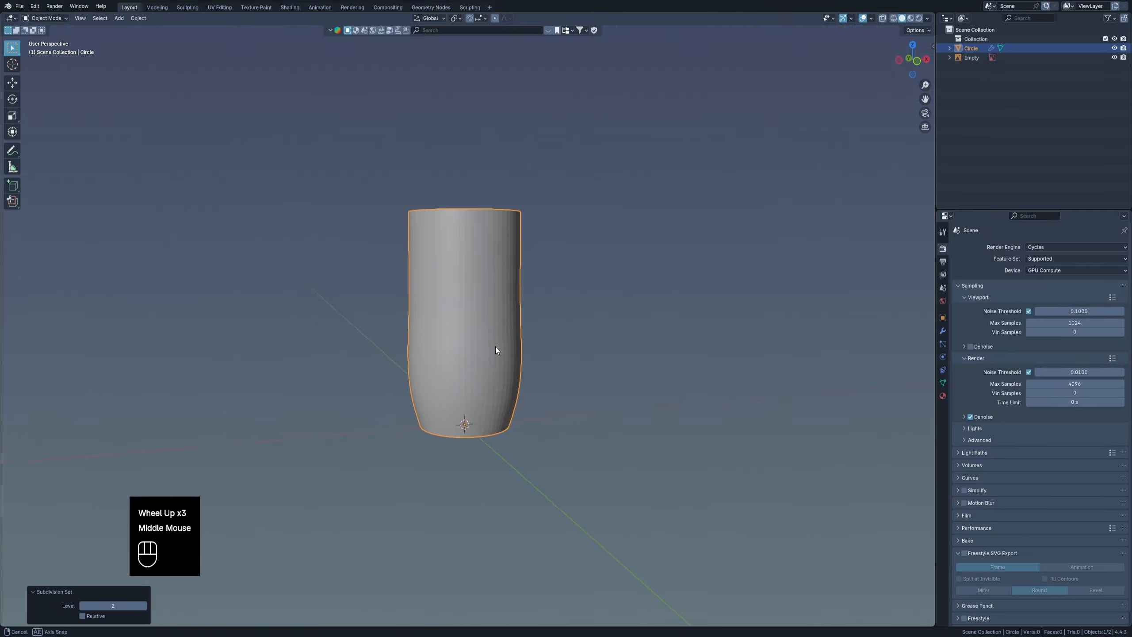
# Delete the circle-based bottle mesh.
pyautogui.press('KP_1')
pyautogui.press('x')
pyautogui.hotkey('shift', 'a')
pyautogui.moveTo(506, 410)
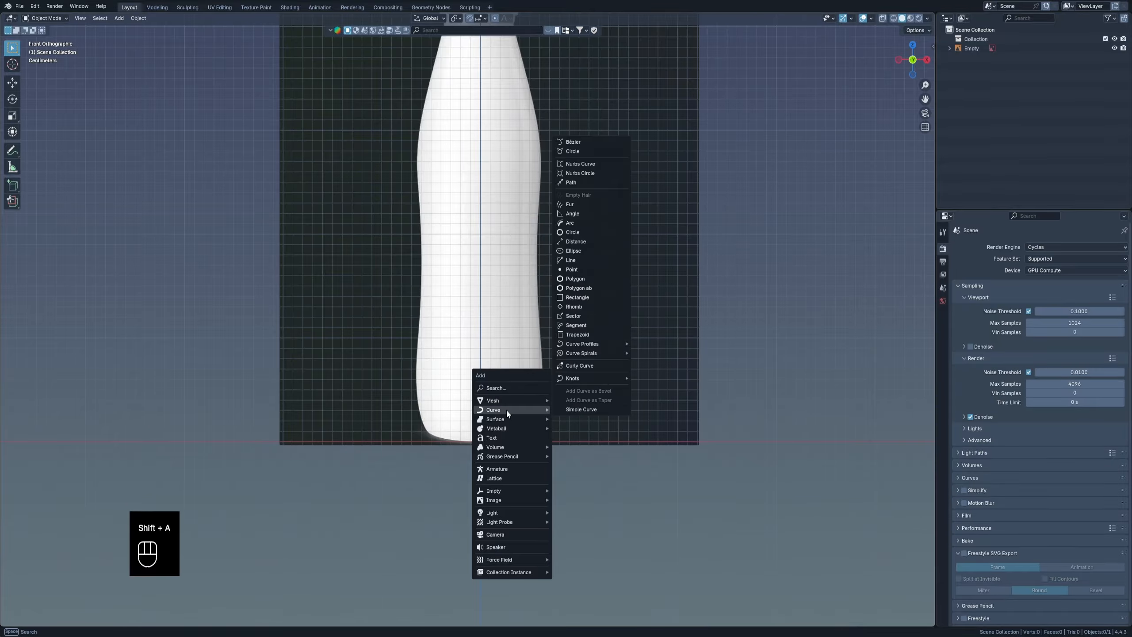
pyautogui.scroll(-1, 478, 436)
pyautogui.scroll(2, 565, 398)
# Add a mesh plane at the origin and rotate it 90° about X so it stands upright.
pyautogui.hotkey('shift', 'a')
pyautogui.moveTo(564, 398)
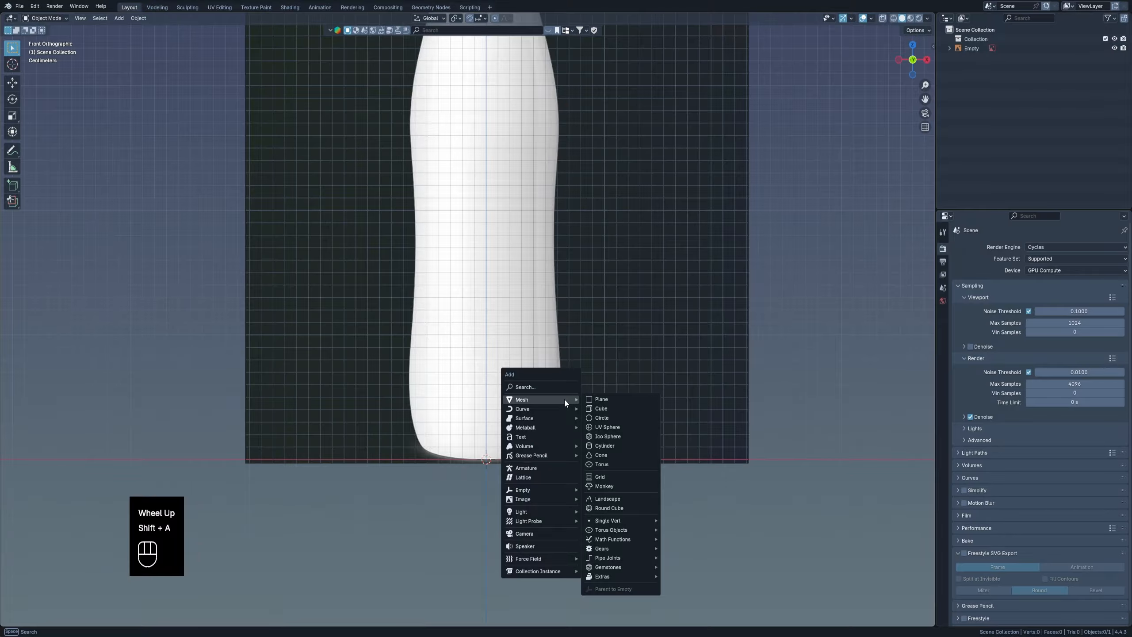
pyautogui.click(606, 400)
pyautogui.scroll(-2, 595, 398)
pyautogui.press('r')
pyautogui.press('x')
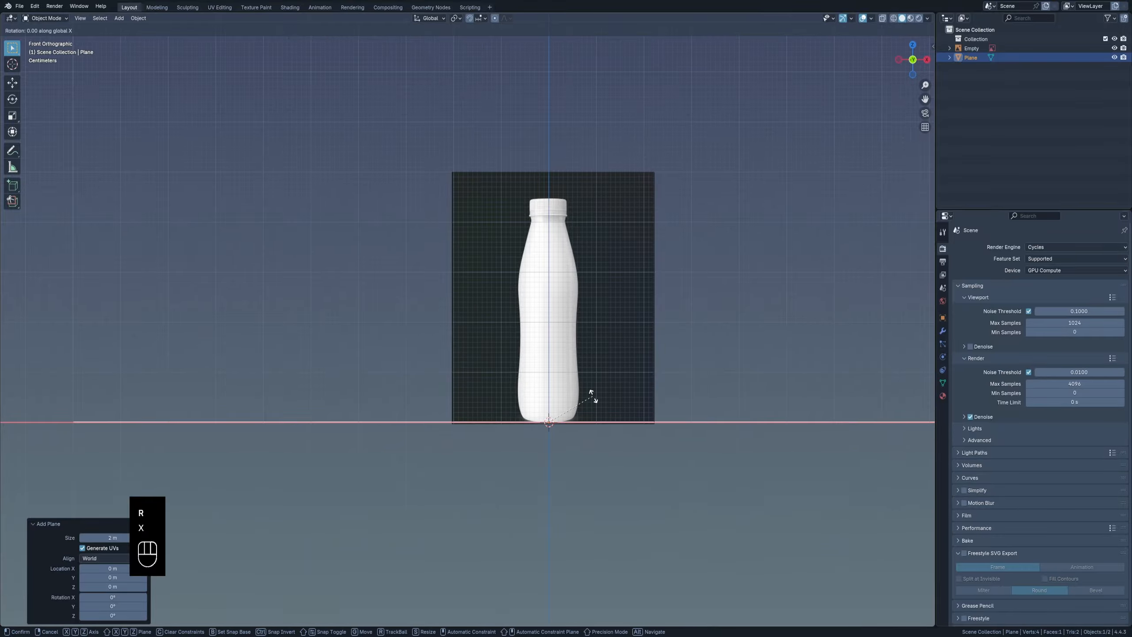
pyautogui.press('9')
pyautogui.press('0')
pyautogui.press('Return')
# Scale the upright plane down to roughly the bottle's width and open its mesh for editing.
pyautogui.scroll(-2, 596, 396)
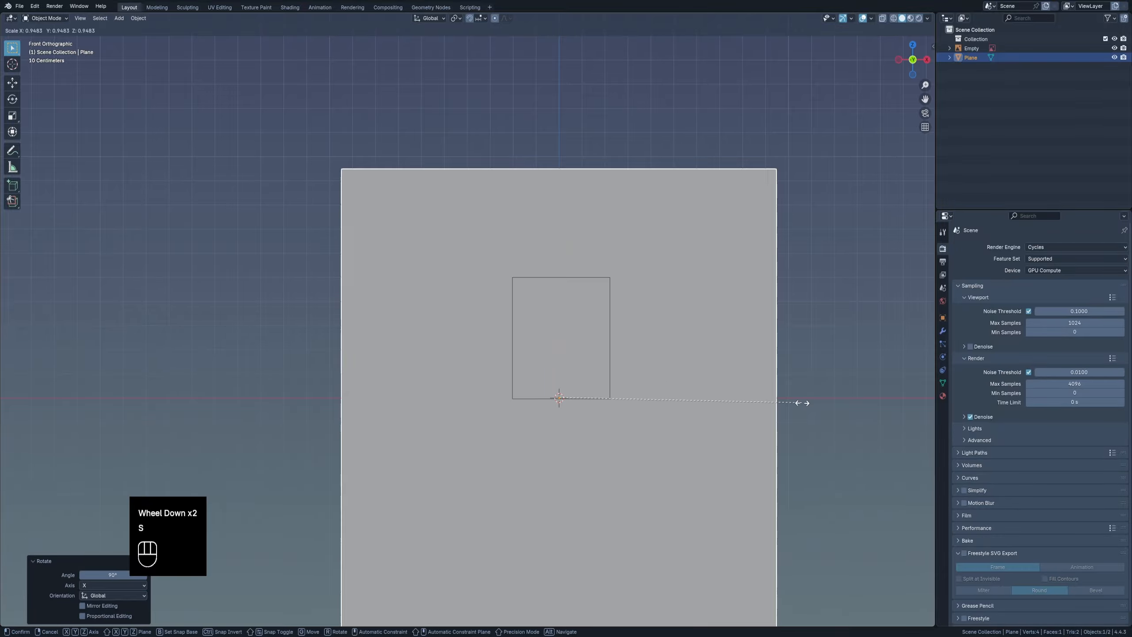
pyautogui.scroll(4, 564, 404)
pyautogui.press('Tab')
pyautogui.hotkey('ctrl', 'z')
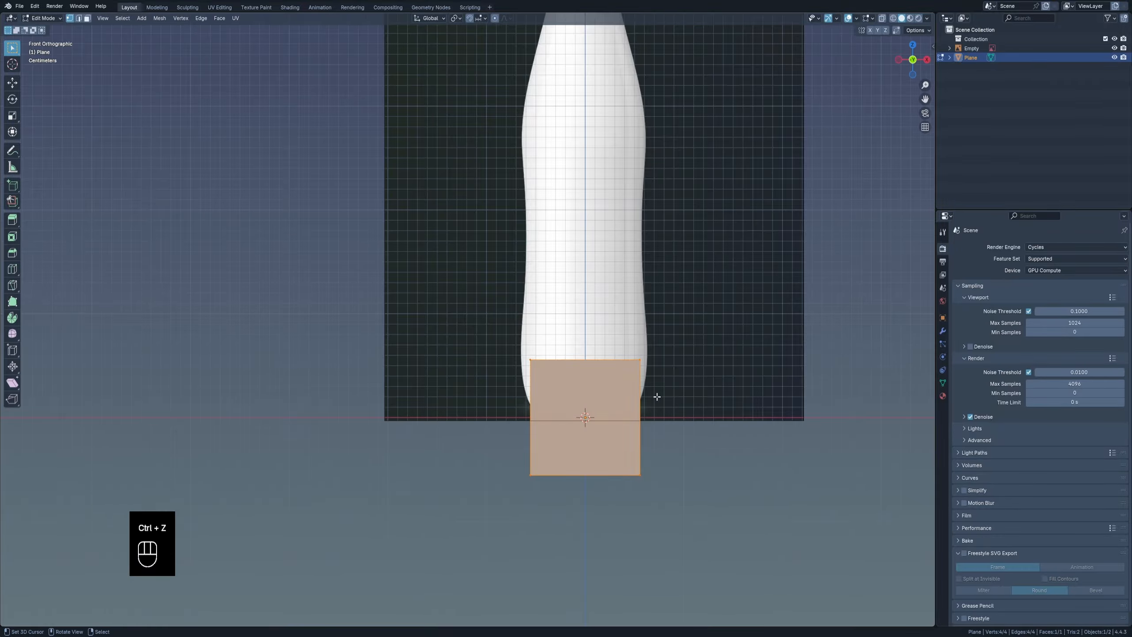
# Merge all of the plane's vertices into a single vertex at the bottle's base using Collapse.
pyautogui.press('w')
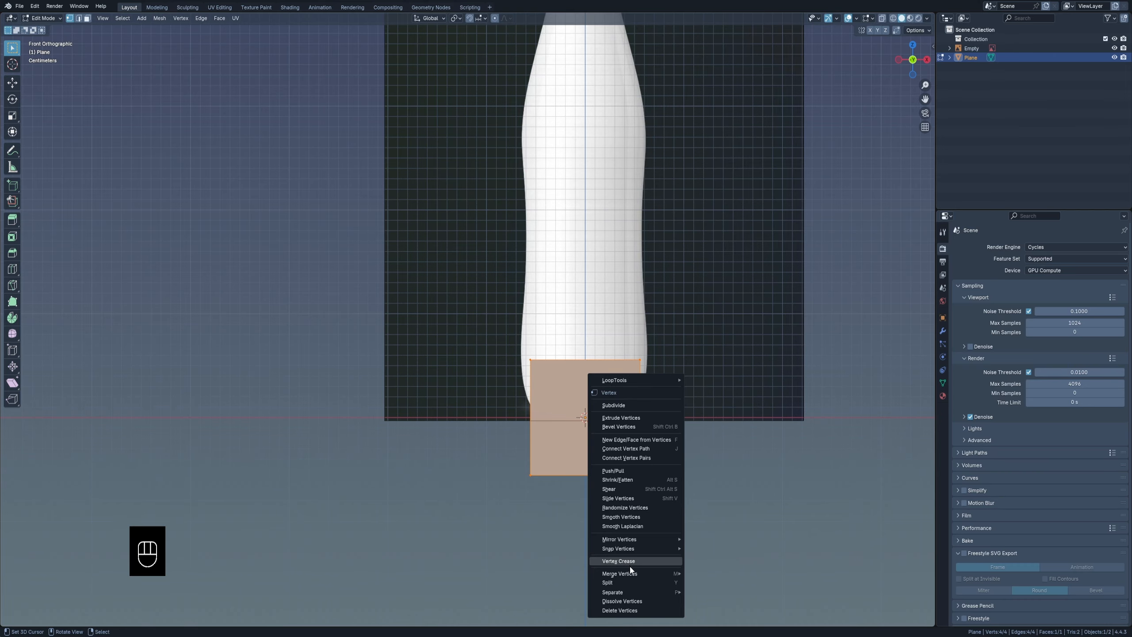
pyautogui.moveTo(636, 575)
pyautogui.click(728, 593)
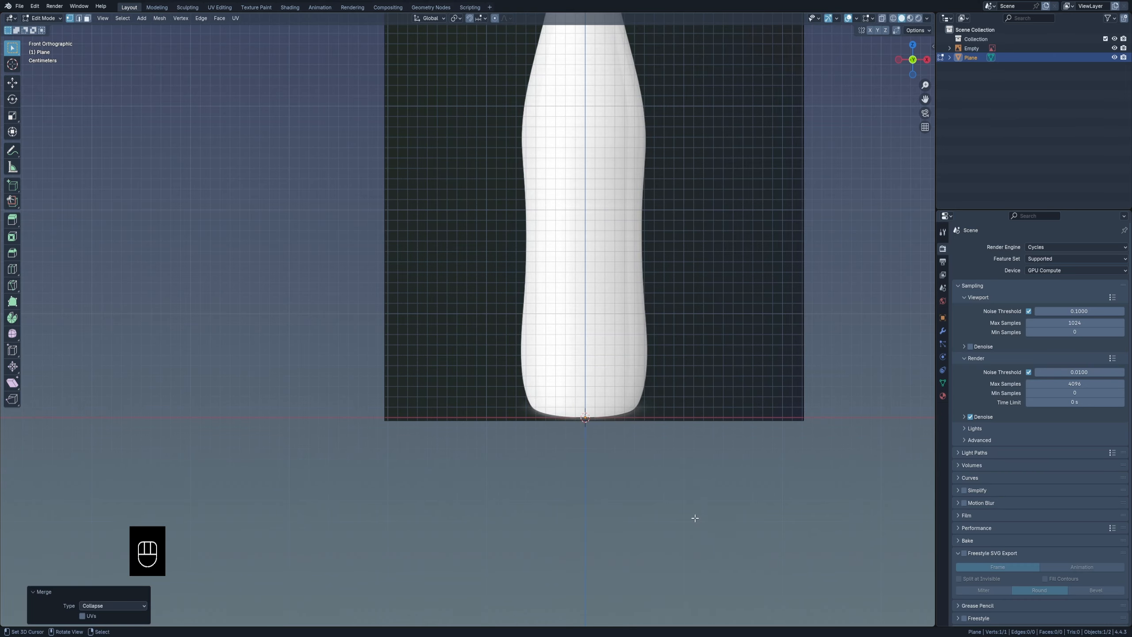
pyautogui.press('g')
pyautogui.scroll(8, 539, 363)
pyautogui.rightClick(540, 364)
# Extrude the single vertex about 0.01 m along negative X to start the bottle's base profile.
pyautogui.scroll(-3, 551, 382)
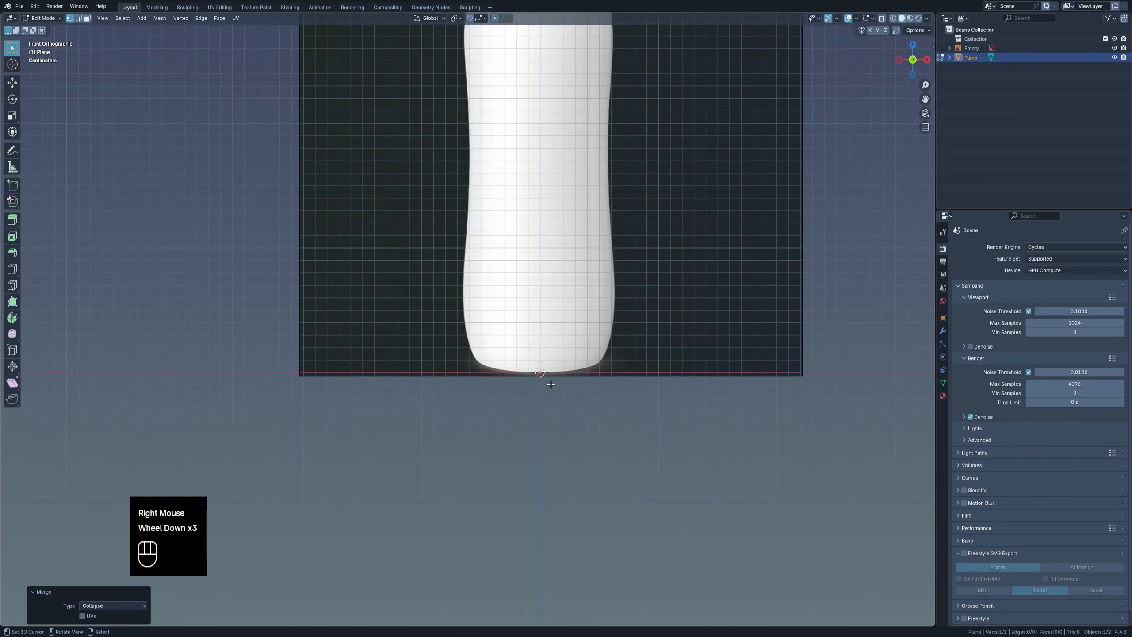
pyautogui.keyDown('shift'); pyautogui.moveTo(551, 381); pyautogui.dragTo(553, 379, button='middle'); pyautogui.keyUp('shift')
pyautogui.scroll(4, 553, 379)
pyautogui.press('e')
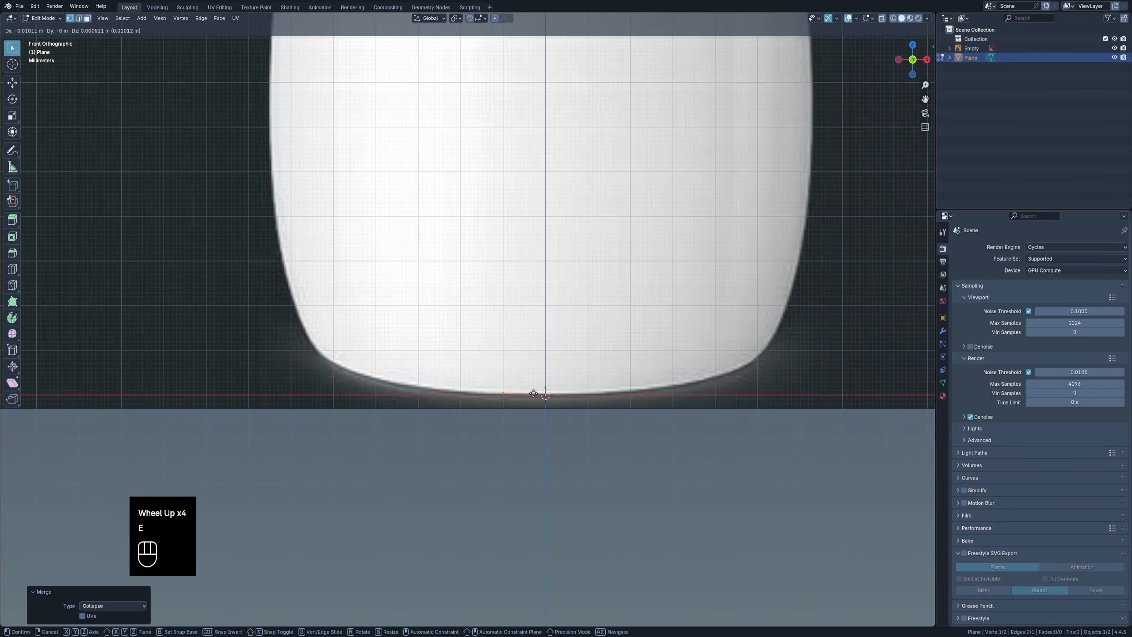
pyautogui.click(533, 394)
pyautogui.scroll(-2, 564, 390)
pyautogui.press('Tab')
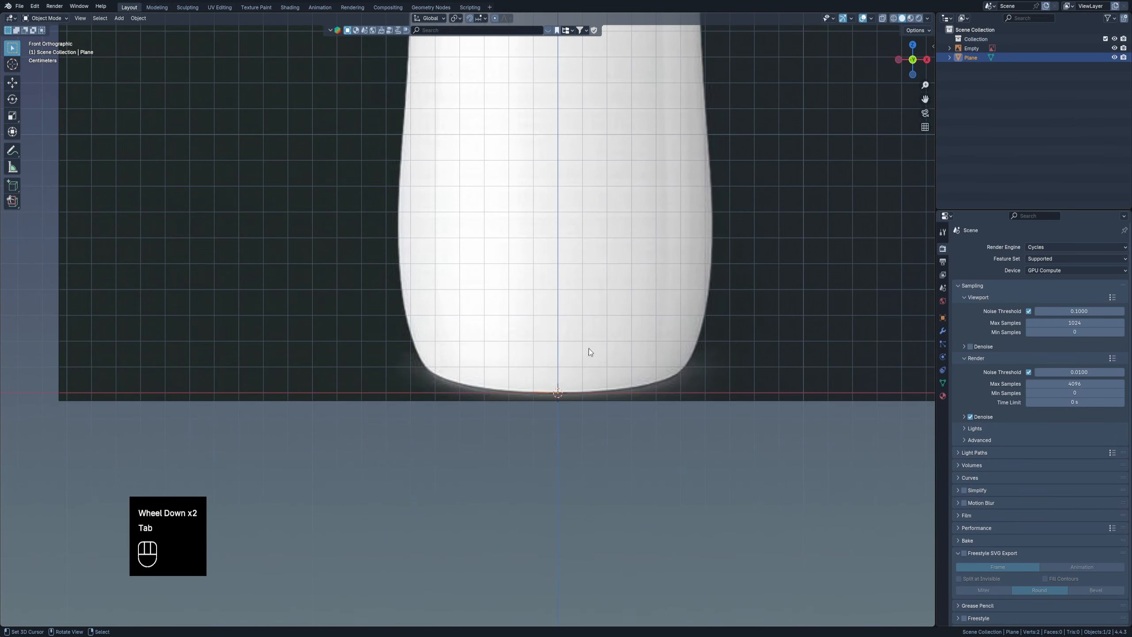
# Enable opacity on the Yoghurt.jpg reference image and lower it to about 0.383.
pyautogui.rightClick(611, 302)
pyautogui.scroll(-2, 789, 335)
pyautogui.keyDown('shift'); pyautogui.moveTo(788, 336); pyautogui.dragTo(619, 341, button='middle'); pyautogui.keyUp('shift')
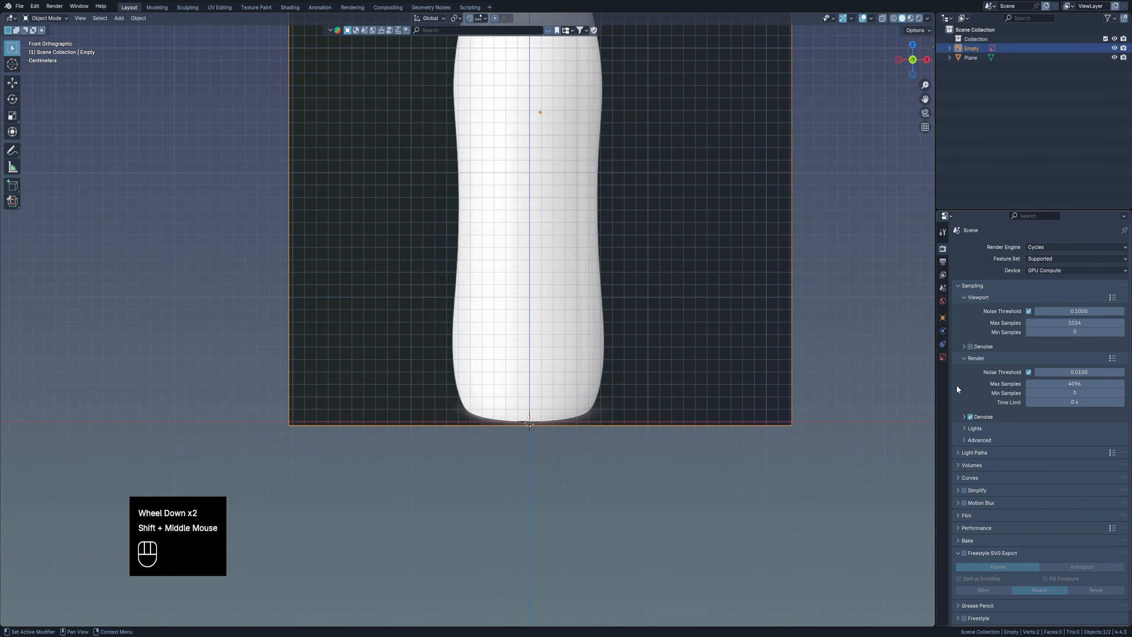
pyautogui.click(943, 357)
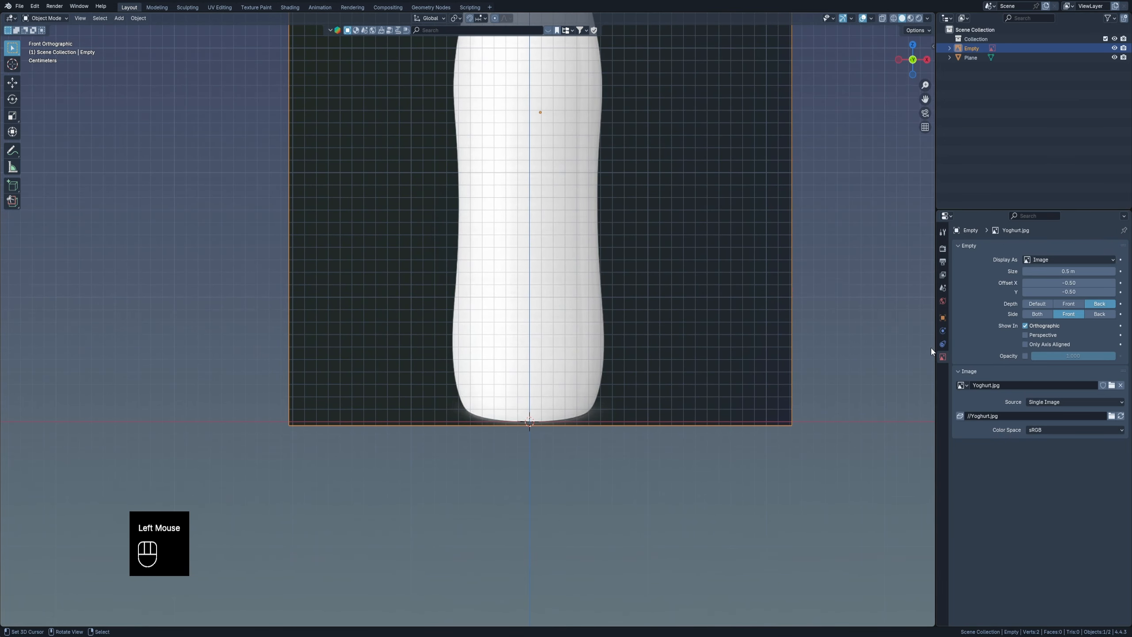
pyautogui.click(1025, 356)
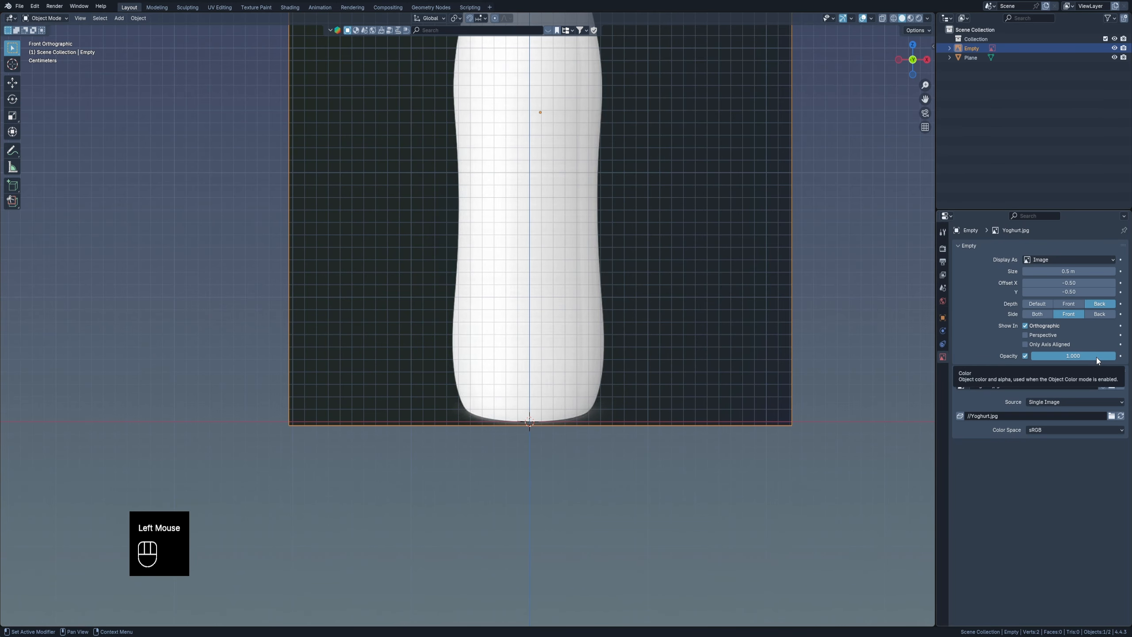
pyautogui.moveTo(1096, 358); pyautogui.dragTo(1059, 358)
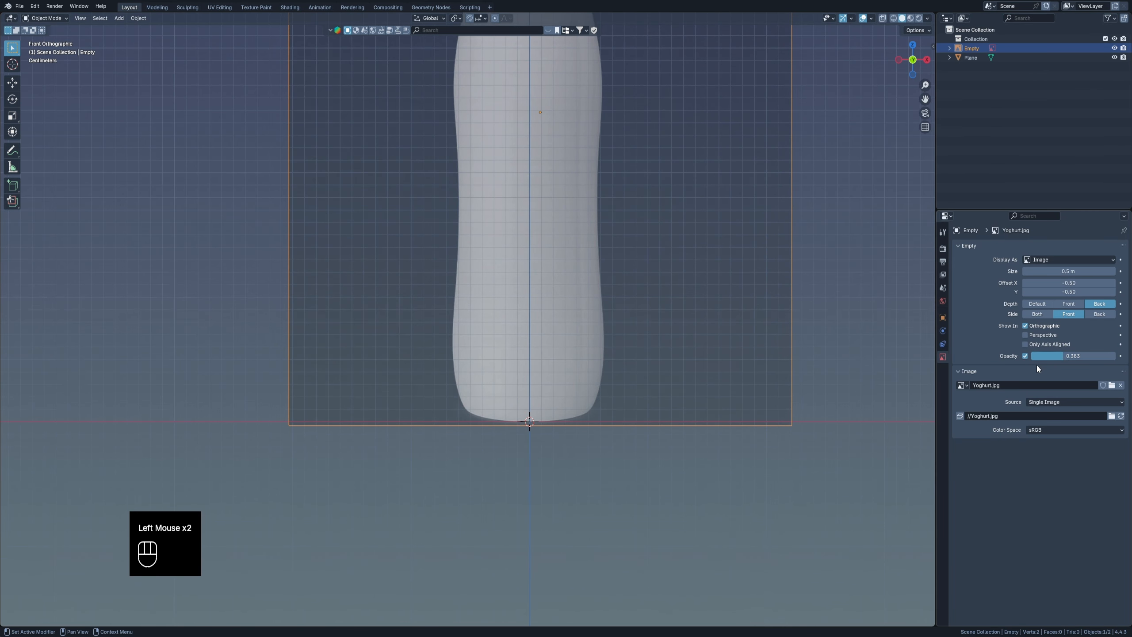
pyautogui.click(943, 249)
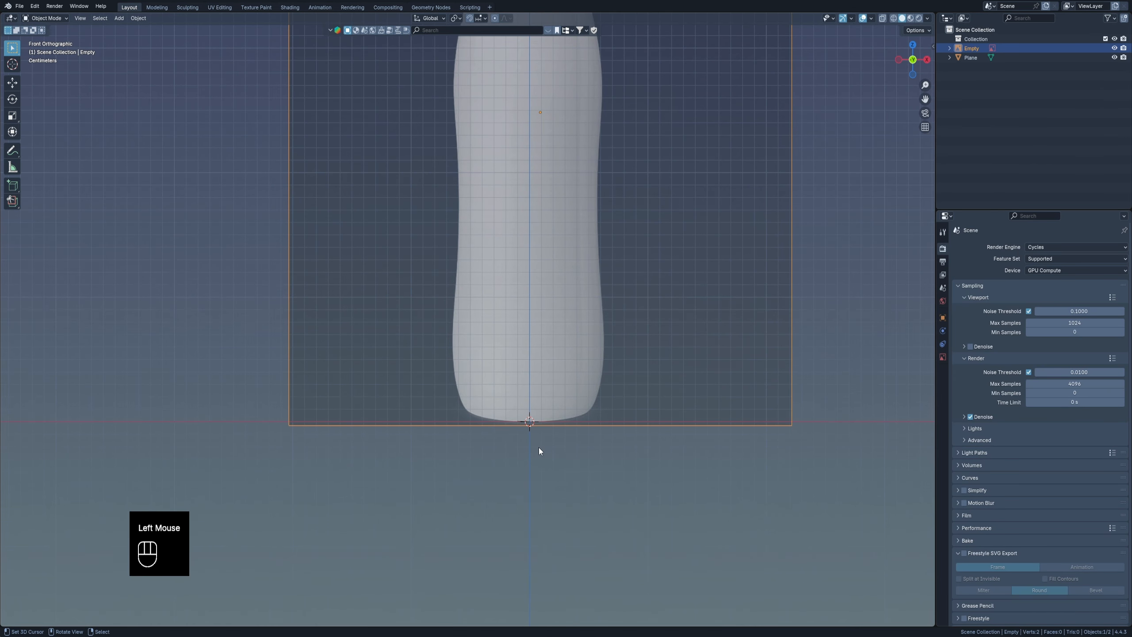
# Reopen the profile mesh in vertex mode and move the outer base vertex onto the bottle's bottom outline in the reference.
pyautogui.scroll(2, 534, 449)
pyautogui.click(518, 341)
pyautogui.scroll(2, 521, 343)
pyautogui.press('Tab')
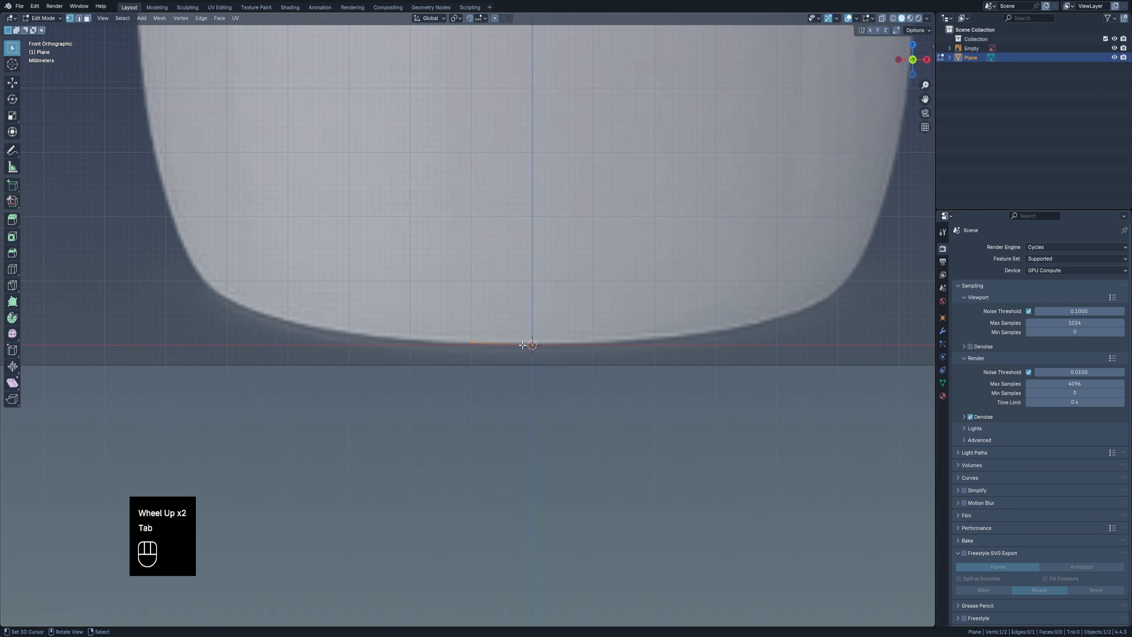
pyautogui.press('1')
pyautogui.rightClick(469, 341)
pyautogui.keyDown('shift'); pyautogui.moveTo(469, 373); pyautogui.dragTo(637, 429, button='middle'); pyautogui.keyUp('shift')
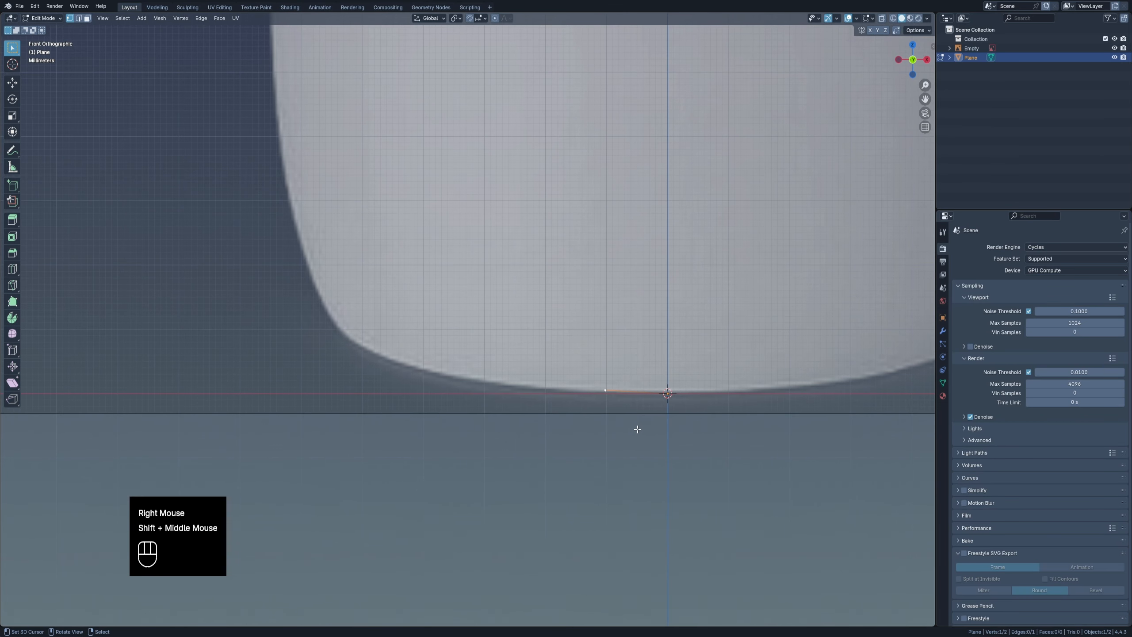
pyautogui.press('g')
pyautogui.click(567, 423)
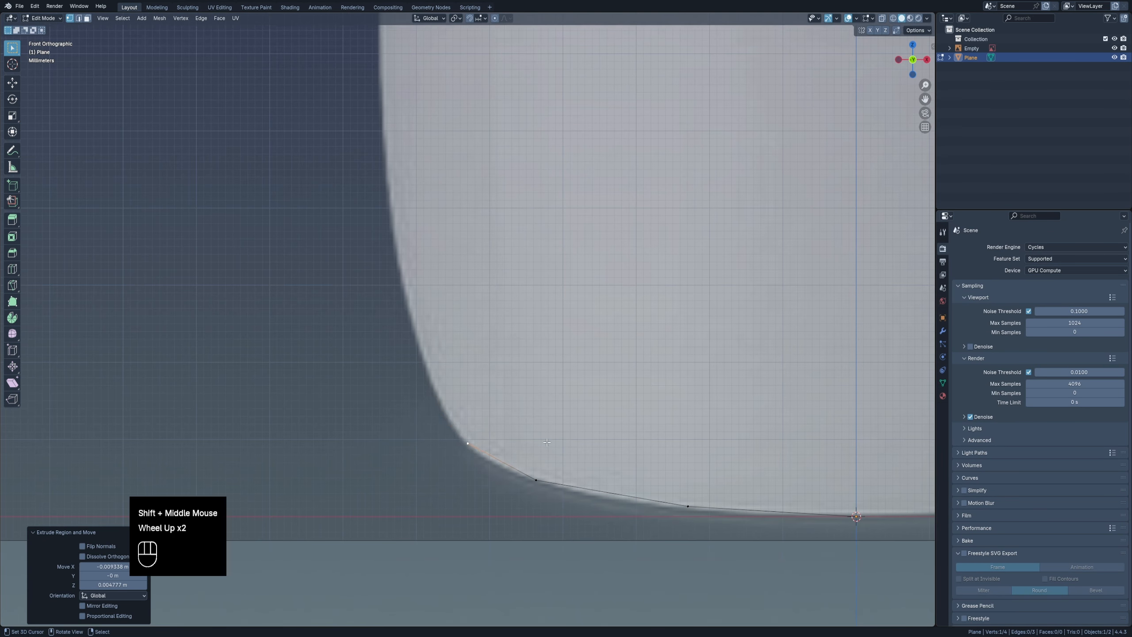
# Extrude vertices around the bottle's lower corner and up its lower side to the narrow waist, following the reference outline.
pyautogui.keyDown('shift'); pyautogui.moveTo(481, 371); pyautogui.dragTo(489, 409, button='middle'); pyautogui.keyUp('shift')
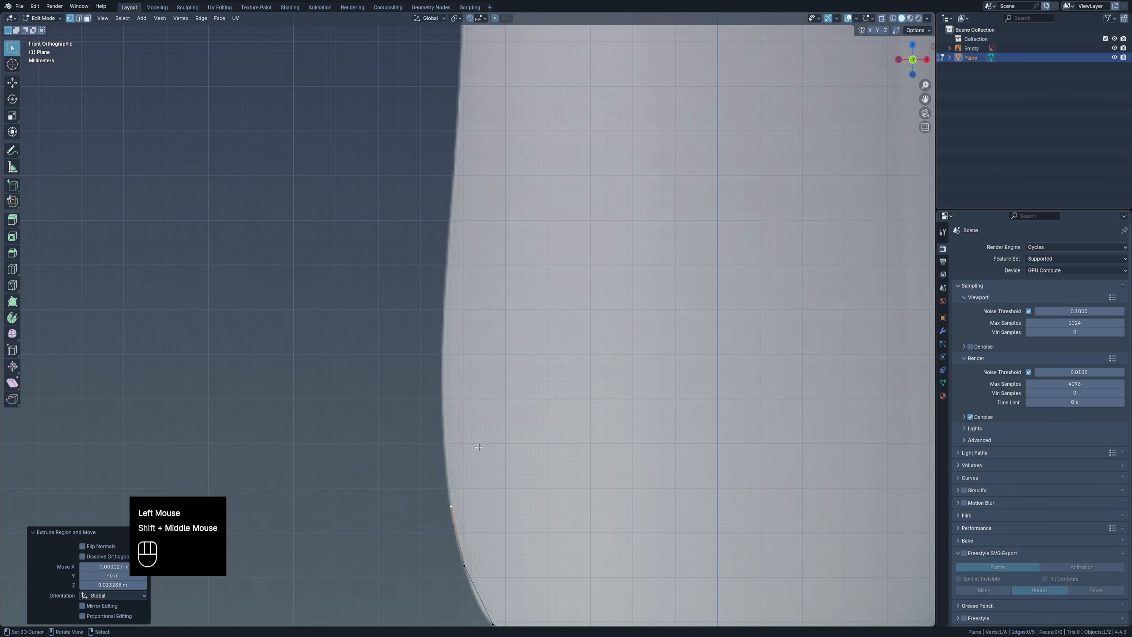
pyautogui.keyDown('shift'); pyautogui.moveTo(465, 400); pyautogui.dragTo(452, 399, button='middle'); pyautogui.keyUp('shift')
pyautogui.click(460, 285)
pyautogui.press('e')
pyautogui.keyDown('shift'); pyautogui.moveTo(460, 285); pyautogui.dragTo(452, 296, button='middle'); pyautogui.keyUp('shift')
pyautogui.keyDown('shift'); pyautogui.scroll(-1, 452, 297); pyautogui.keyUp('shift')
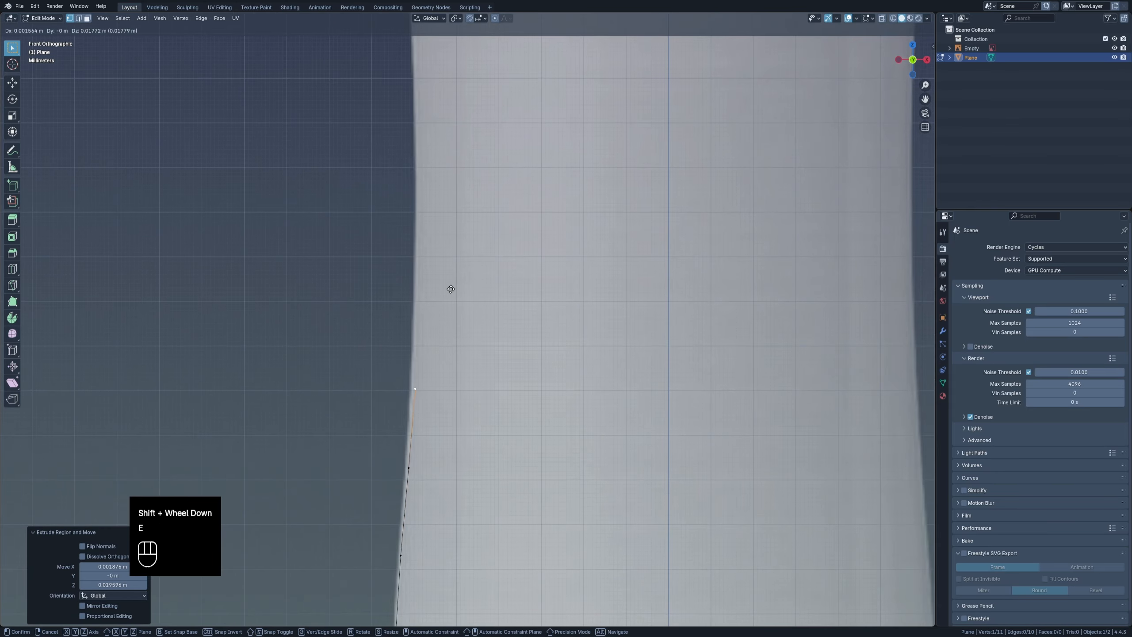
pyautogui.click(450, 285)
pyautogui.press('e')
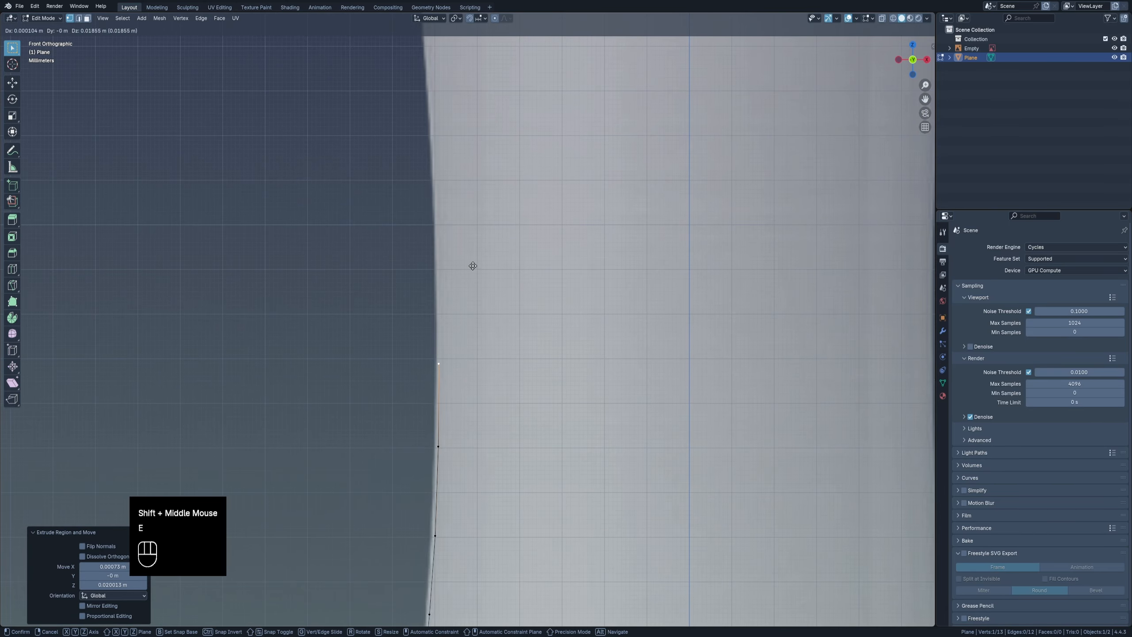
pyautogui.keyDown('shift'); pyautogui.moveTo(470, 265); pyautogui.dragTo(476, 270, button='middle'); pyautogui.keyUp('shift')
pyautogui.click(476, 268)
# Extrude the profile from the waist up and over the bottle's upper bulge along the reference outline.
pyautogui.keyDown('shift'); pyautogui.moveTo(474, 181); pyautogui.dragTo(479, 263, button='middle'); pyautogui.keyUp('shift')
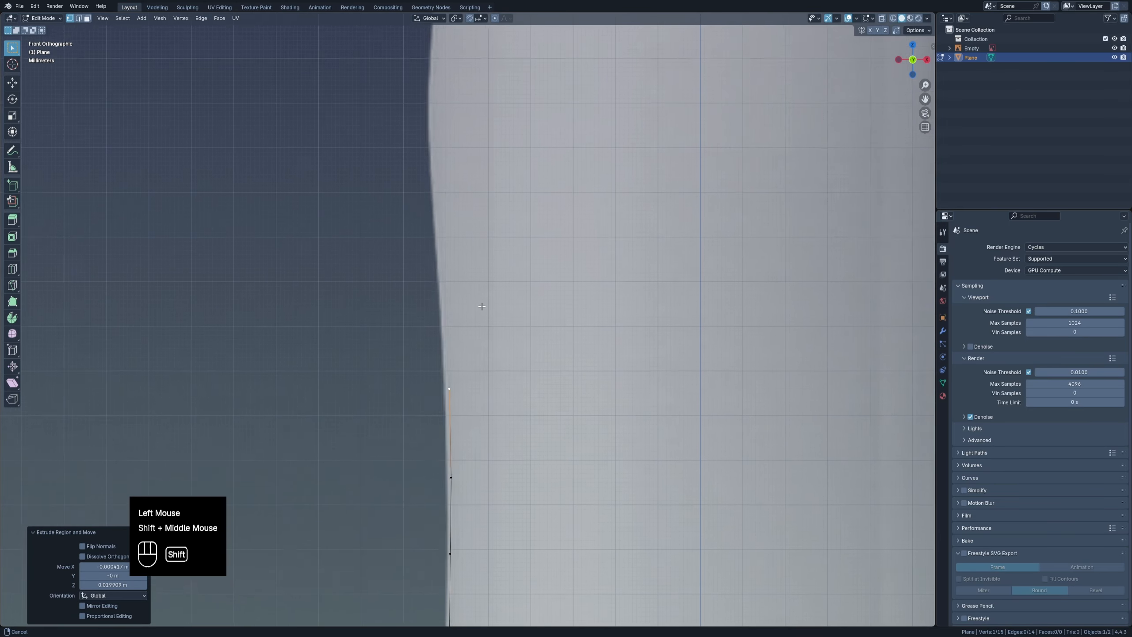
pyautogui.press('e')
pyautogui.click(468, 167)
pyautogui.keyDown('shift'); pyautogui.moveTo(467, 166); pyautogui.dragTo(441, 348, button='middle'); pyautogui.keyUp('shift')
pyautogui.press('e')
pyautogui.click(437, 273)
pyautogui.press('e')
pyautogui.click(440, 178)
pyautogui.keyDown('shift'); pyautogui.moveTo(441, 174); pyautogui.dragTo(419, 310, button='middle'); pyautogui.keyUp('shift')
pyautogui.press('e')
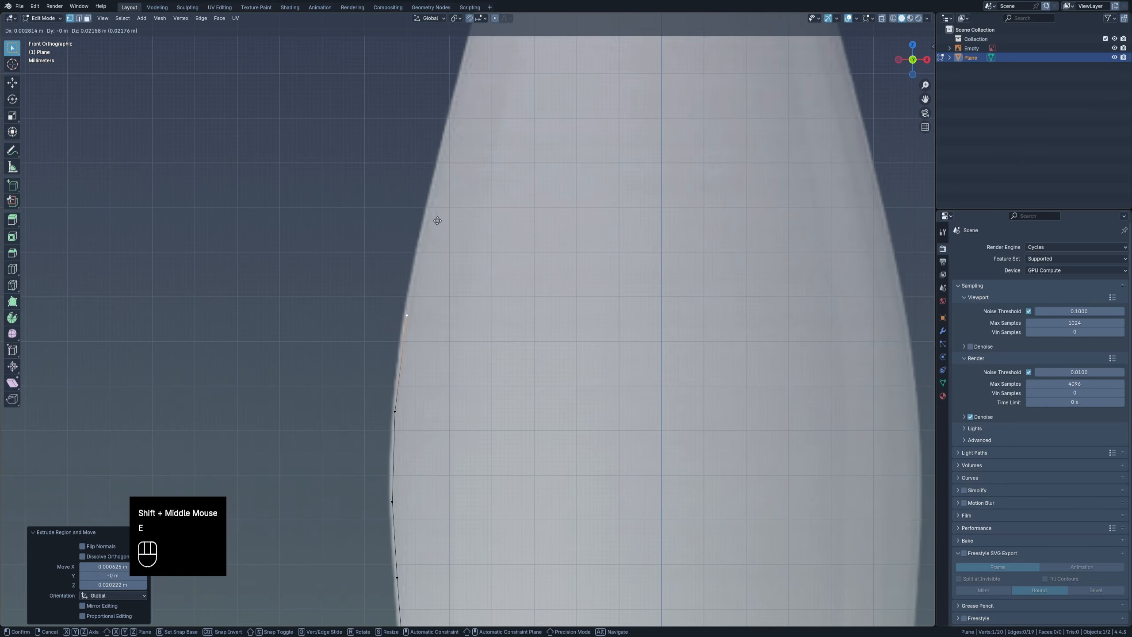
pyautogui.click(438, 220)
# Extrude the profile along the tapering shoulder up to just below the bottle's neck.
pyautogui.keyDown('shift'); pyautogui.moveTo(436, 216); pyautogui.dragTo(405, 360, button='middle'); pyautogui.keyUp('shift')
pyautogui.press('e')
pyautogui.click(427, 254)
pyautogui.press('e')
pyautogui.click(457, 237)
pyautogui.press('e')
pyautogui.click(481, 139)
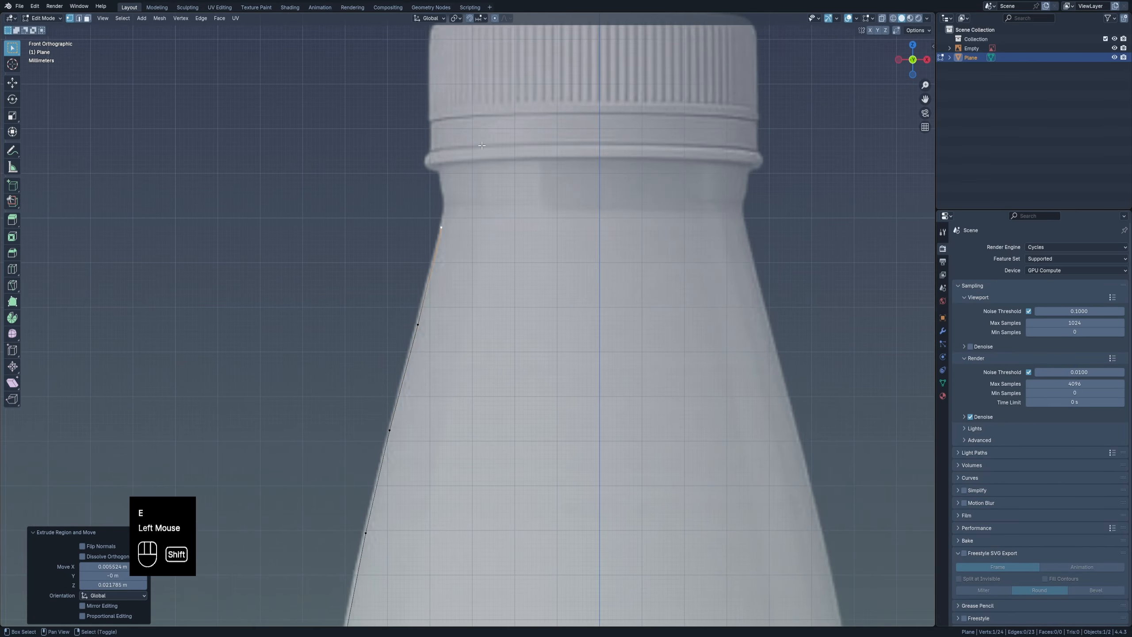
# Trace the curved neck with short extrusions up to the underside of the cap's ring.
pyautogui.keyDown('shift'); pyautogui.moveTo(459, 199); pyautogui.dragTo(415, 318, button='middle'); pyautogui.keyUp('shift')
pyautogui.scroll(3, 415, 318)
pyautogui.press('e')
pyautogui.click(422, 293)
pyautogui.press('e')
pyautogui.press('e')
pyautogui.click(418, 254)
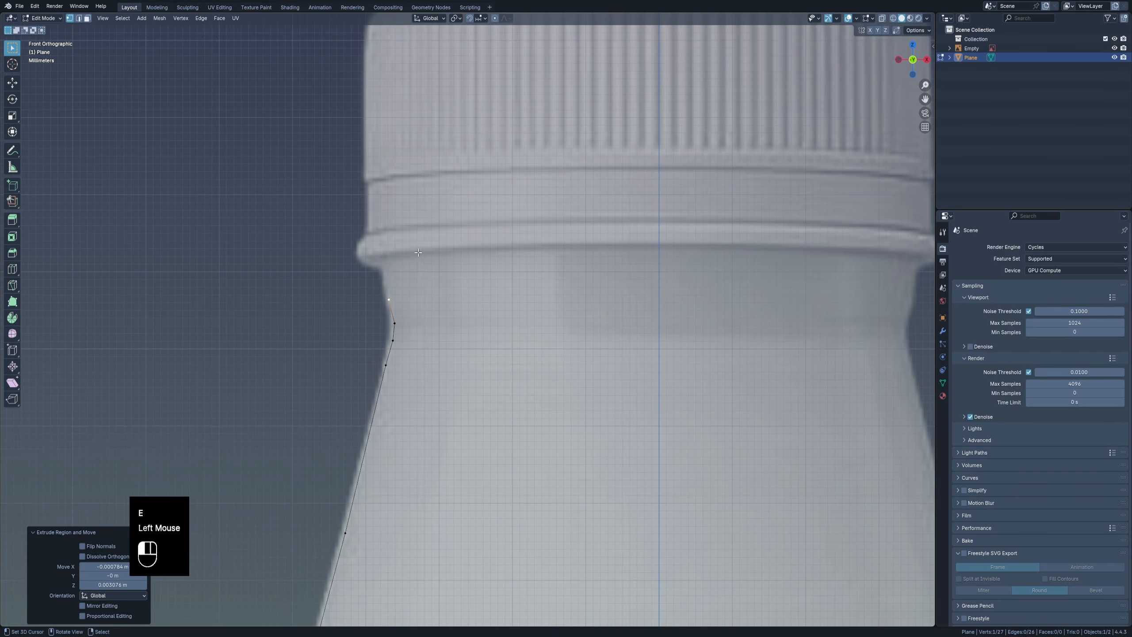
pyautogui.press('e')
pyautogui.click(413, 235)
pyautogui.press('e')
pyautogui.click(415, 214)
# Extrude the profile inward beneath the cap ring to the bottle's central vertical axis, closing the top.
pyautogui.scroll(-2, 428, 268)
pyautogui.keyDown('shift'); pyautogui.moveTo(427, 268); pyautogui.dragTo(361, 291, button='middle'); pyautogui.keyUp('shift')
pyautogui.scroll(4, 365, 273)
pyautogui.press('e')
pyautogui.click(441, 278)
pyautogui.scroll(1, 435, 294)
pyautogui.scroll(-1, 435, 293)
pyautogui.press('e')
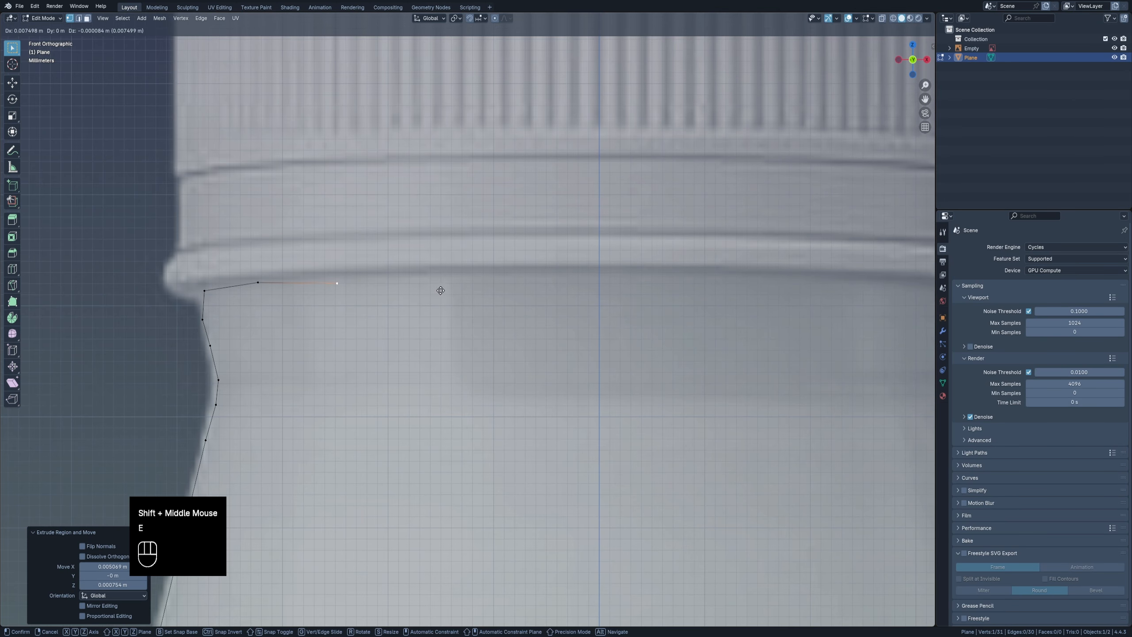
pyautogui.click(545, 282)
pyautogui.scroll(-4, 544, 282)
pyautogui.keyDown('shift'); pyautogui.moveTo(545, 285); pyautogui.dragTo(542, 294, button='middle'); pyautogui.keyUp('shift')
pyautogui.scroll(4, 542, 295)
pyautogui.press('e')
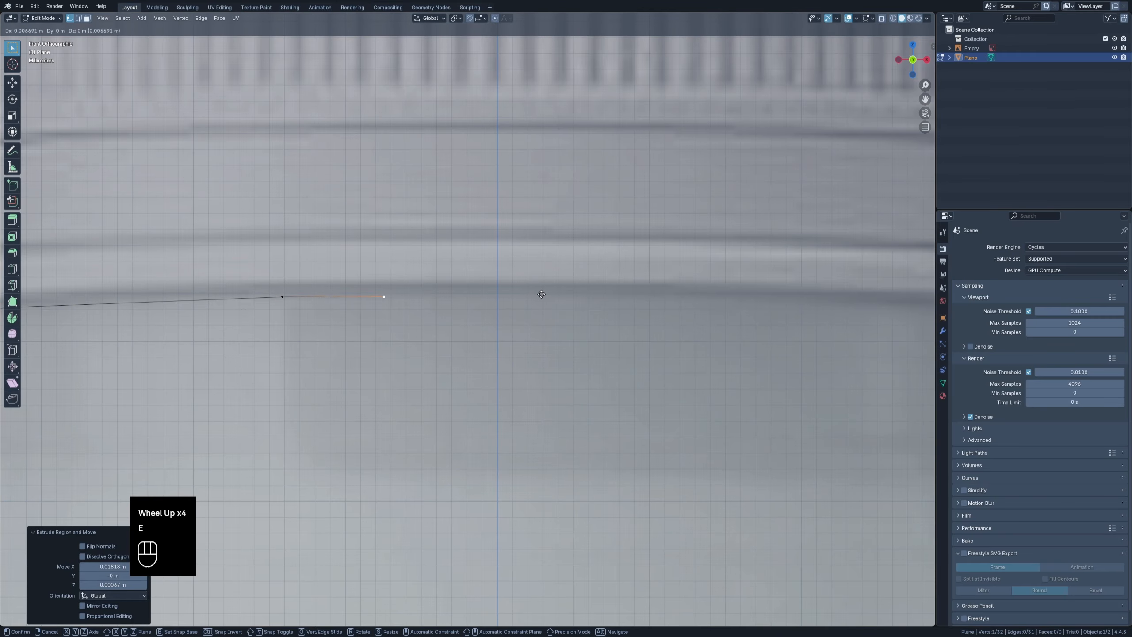
pyautogui.click(650, 290)
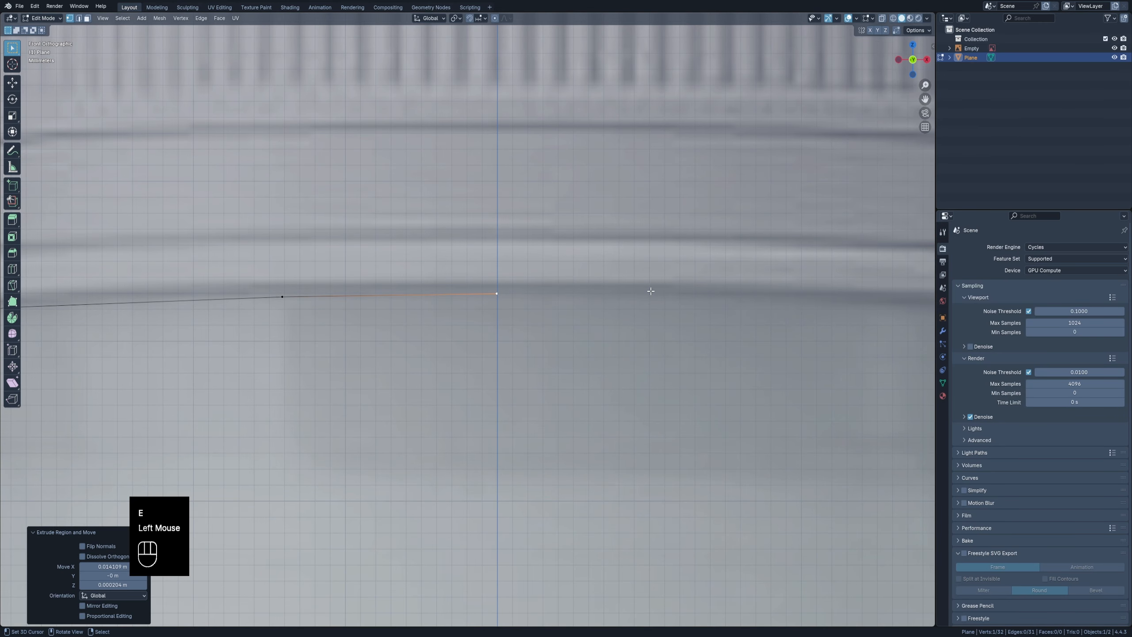
# Finish mesh editing and add a Screw modifier to the traced bottle profile.
pyautogui.scroll(-6, 501, 435)
pyautogui.press('Tab')
pyautogui.keyDown('shift'); pyautogui.scroll(-1, 483, 324); pyautogui.keyUp('shift')
pyautogui.keyDown('shift'); pyautogui.moveTo(501, 433); pyautogui.dragTo(553, 330, button='middle'); pyautogui.keyUp('shift')
pyautogui.press('KP_1')
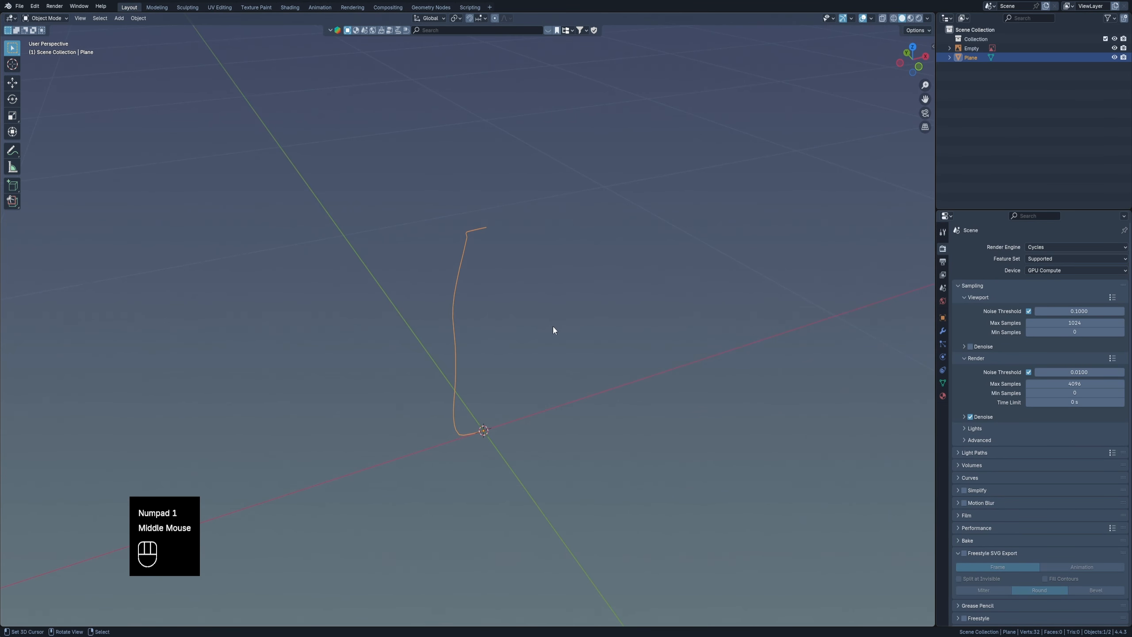
pyautogui.click(943, 333)
pyautogui.click(986, 250)
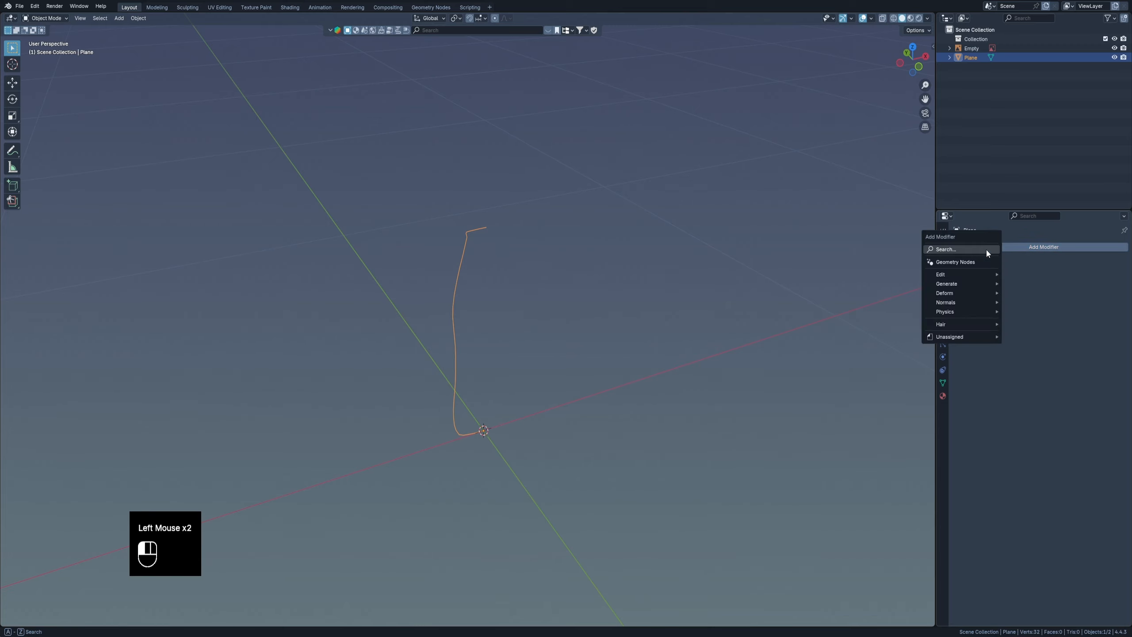
pyautogui.click(987, 249)
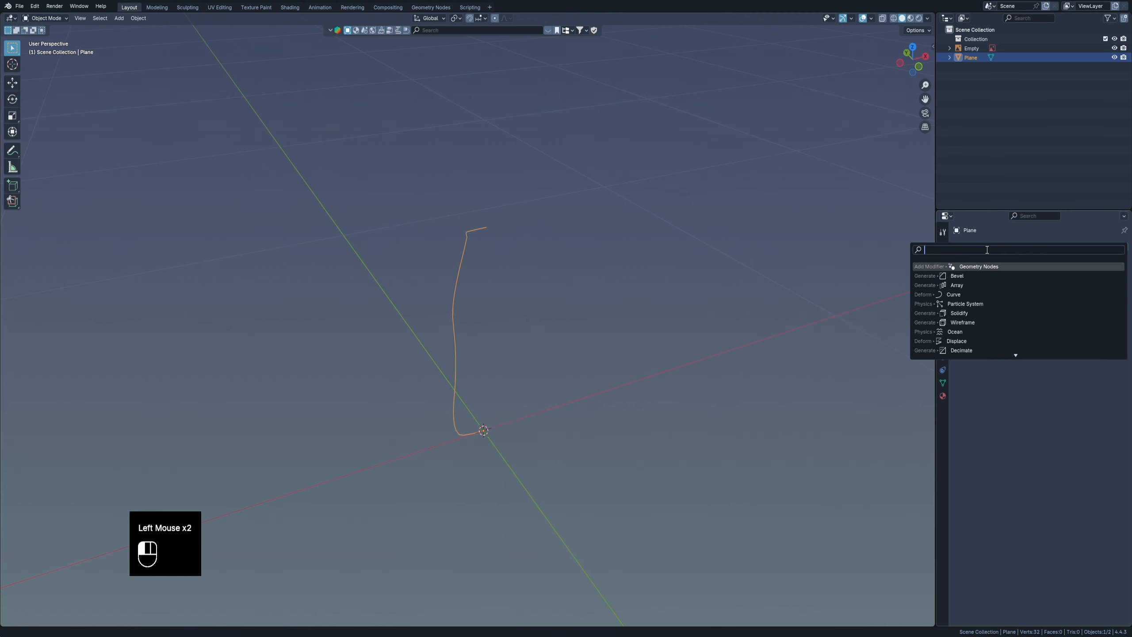
pyautogui.write('scre')
pyautogui.click(970, 266)
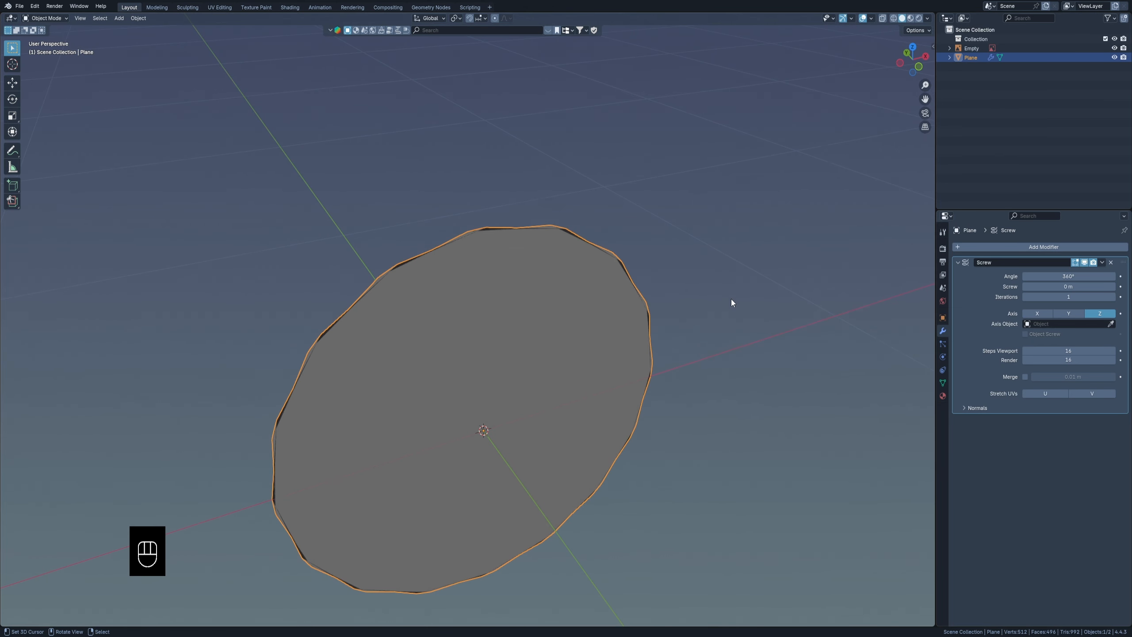
# Apply the profile object's scale and set the Screw modifier's axis to Y.
pyautogui.click(1032, 314)
pyautogui.hotkey('ctrl', 'a')
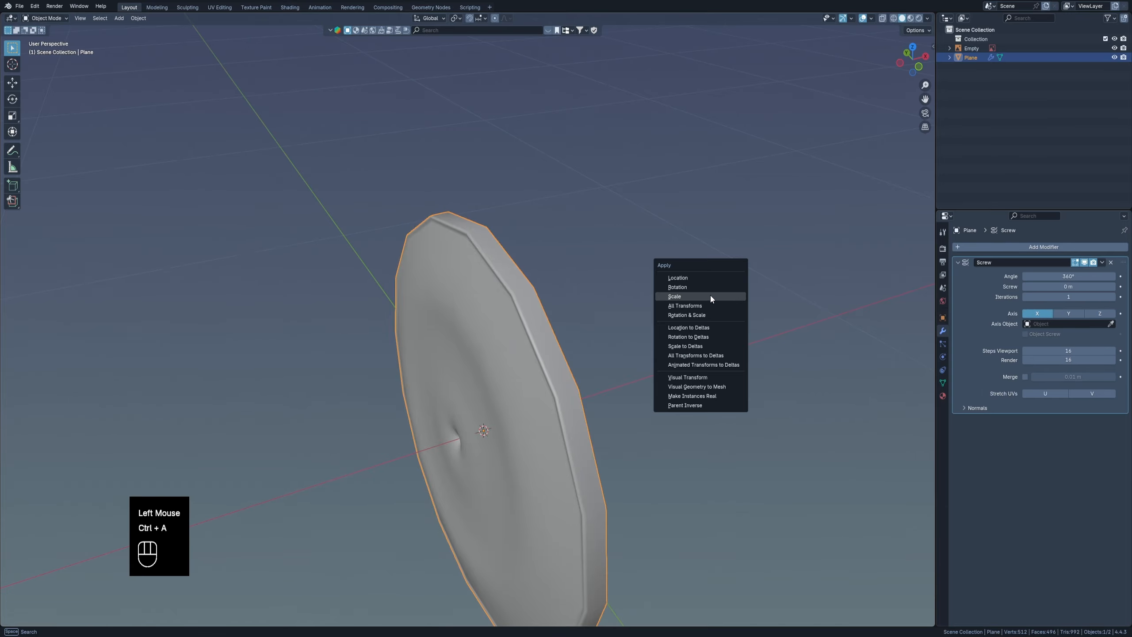
pyautogui.click(710, 296)
pyautogui.click(1075, 313)
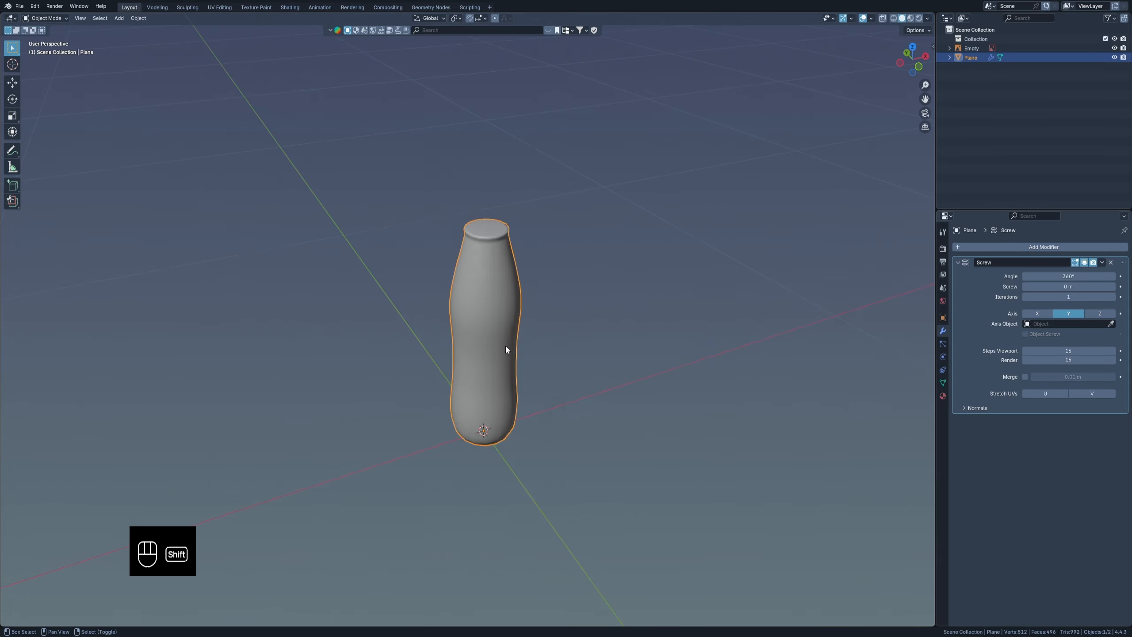
# Examine the revolved bottle from several sides and compare its base with the reference in front view.
pyautogui.keyDown('shift'); pyautogui.moveTo(506, 346); pyautogui.dragTo(513, 374, button='middle'); pyautogui.keyUp('shift')
pyautogui.moveTo(513, 374); pyautogui.dragTo(478, 327, button='middle')
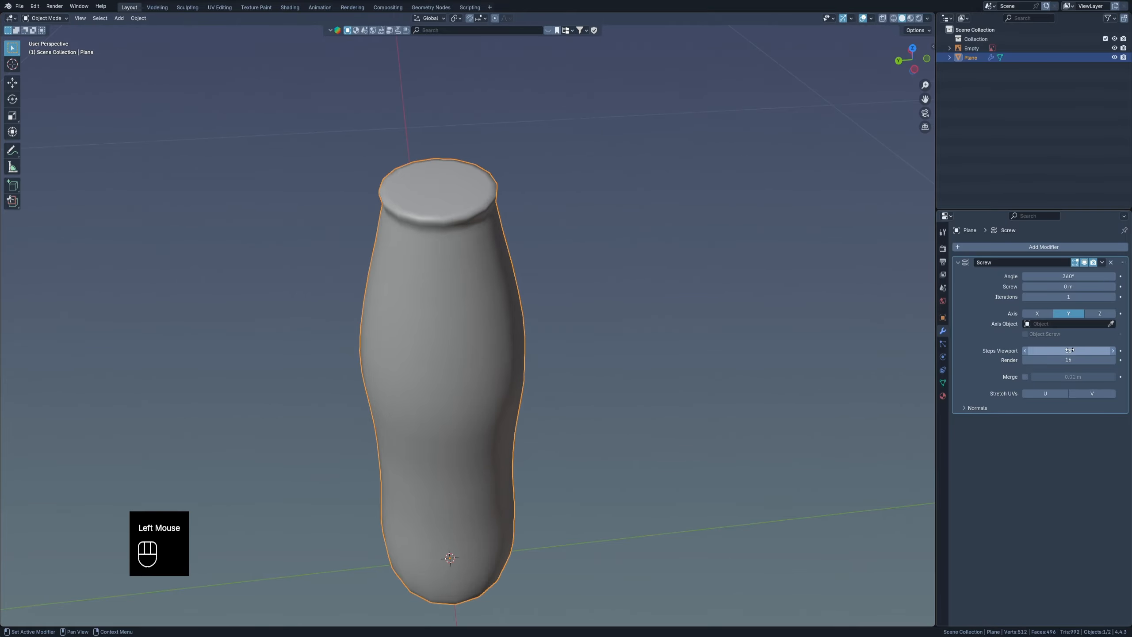
pyautogui.moveTo(574, 309); pyautogui.dragTo(392, 290, button='middle')
pyautogui.scroll(-3, 513, 374)
pyautogui.keyDown('shift'); pyautogui.moveTo(513, 374); pyautogui.dragTo(521, 336, button='middle'); pyautogui.keyUp('shift')
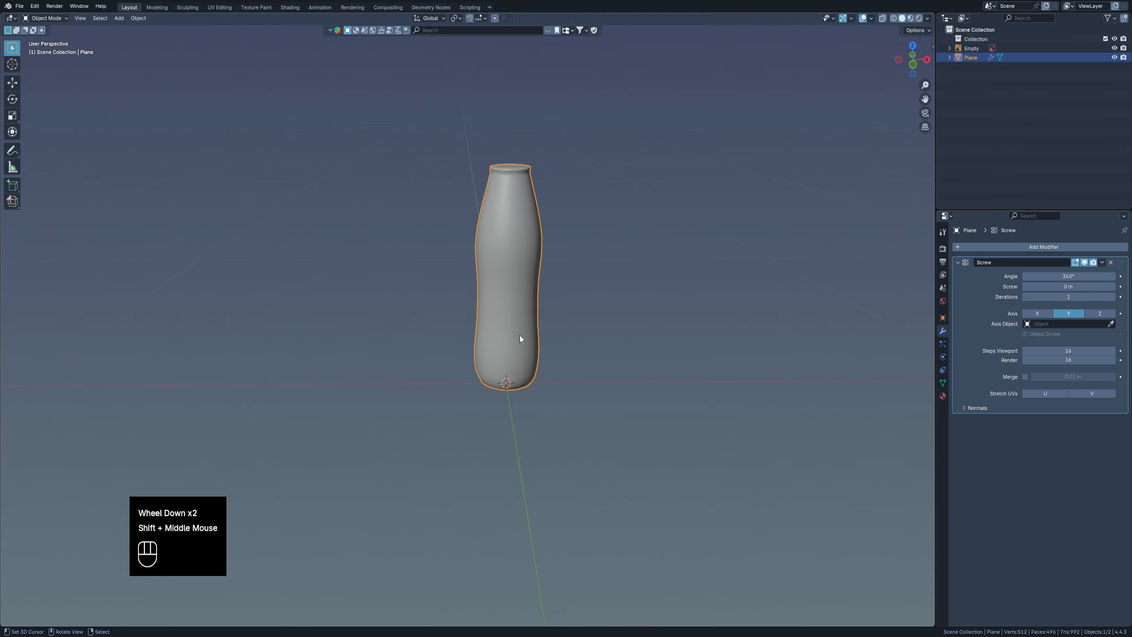
pyautogui.press('KP_1')
pyautogui.scroll(5, 477, 425)
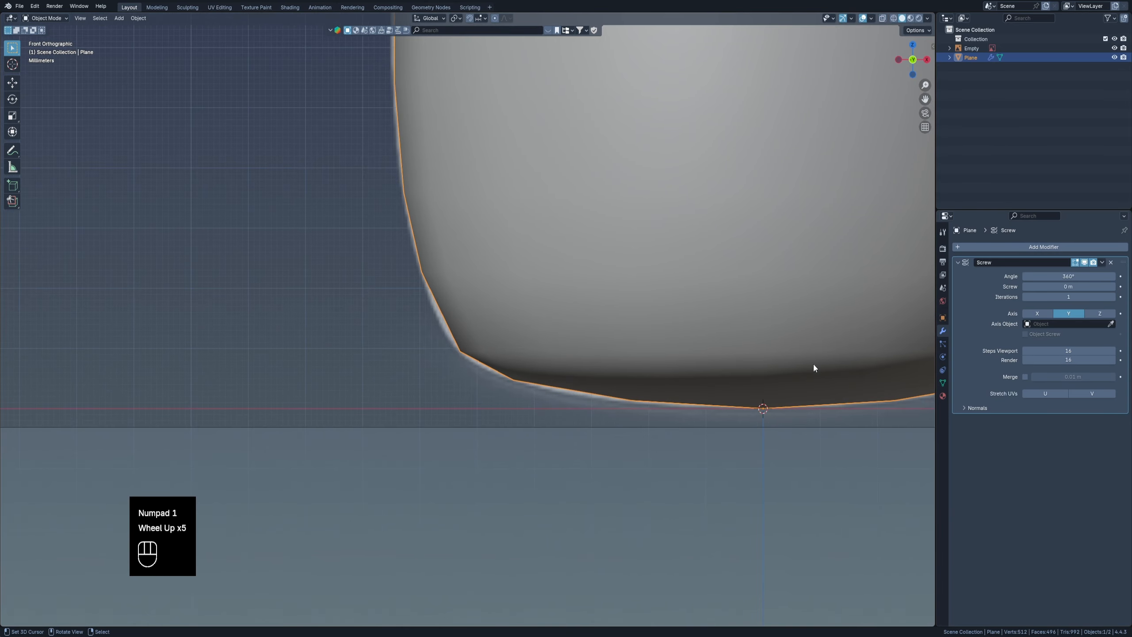
pyautogui.scroll(-4, 757, 313)
pyautogui.keyDown('shift'); pyautogui.moveTo(757, 313); pyautogui.dragTo(556, 335, button='middle'); pyautogui.keyUp('shift')
pyautogui.scroll(-1, 555, 332)
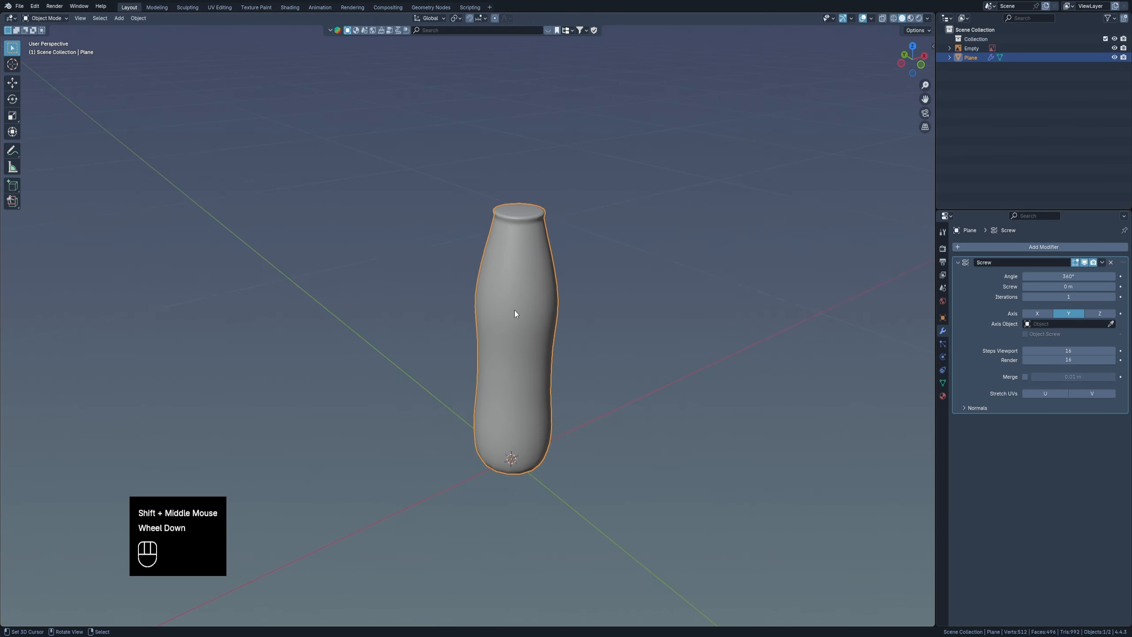
# Duplicate the bottle in place, move the copy to a new collection named Backup, and hide that collection.
pyautogui.hotkey('shift', 'd')
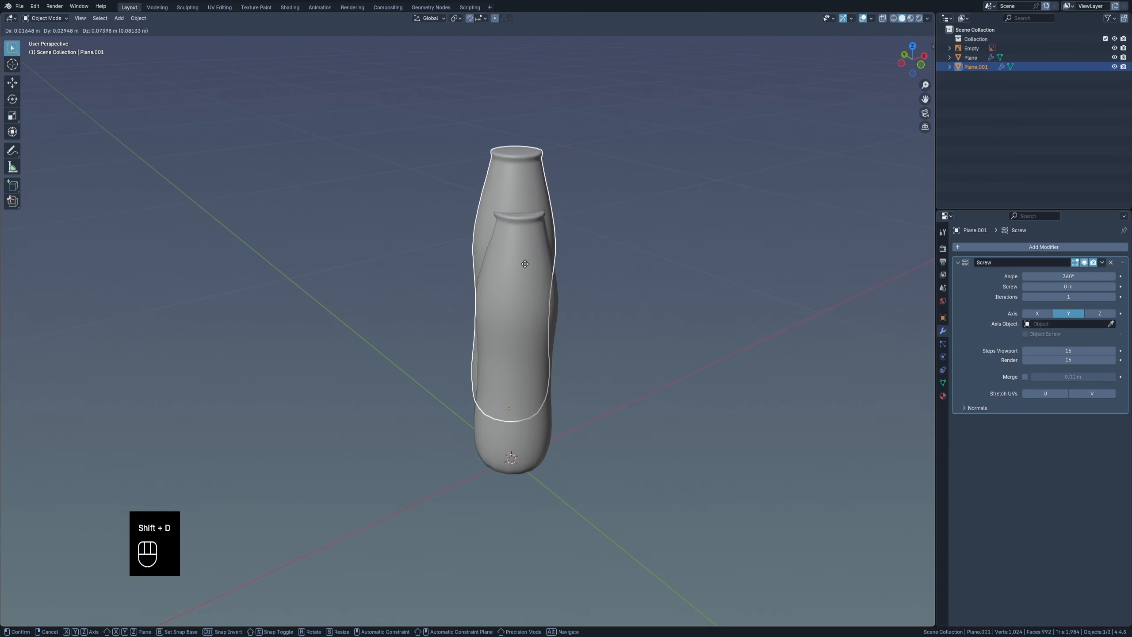
pyautogui.rightClick(410, 248)
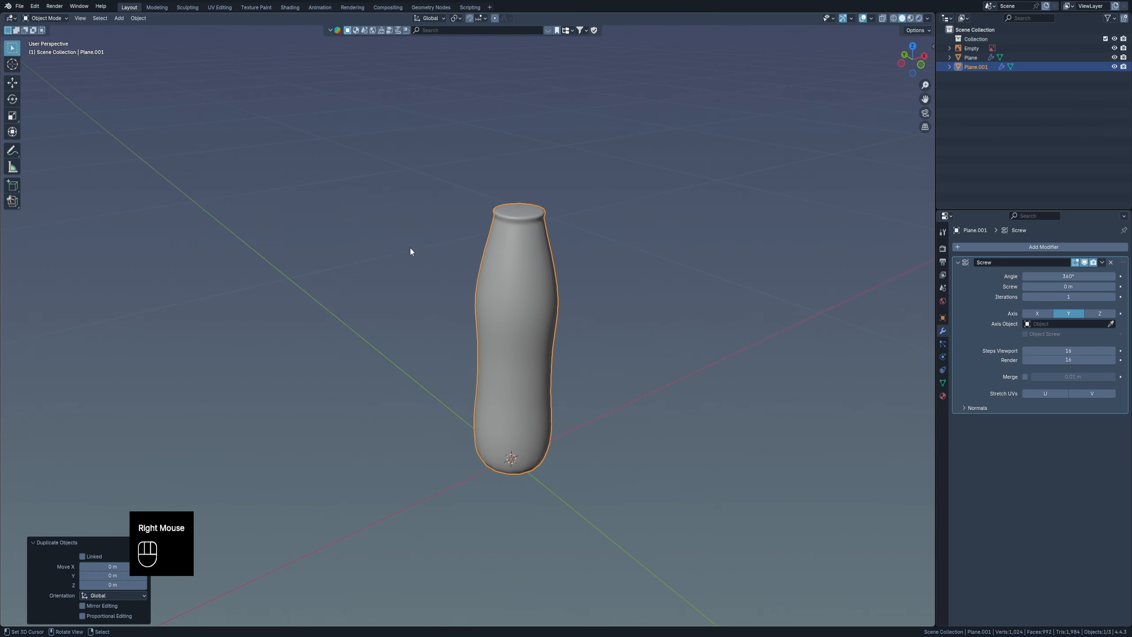
pyautogui.press('m')
pyautogui.click(411, 248)
pyautogui.write('Backup')
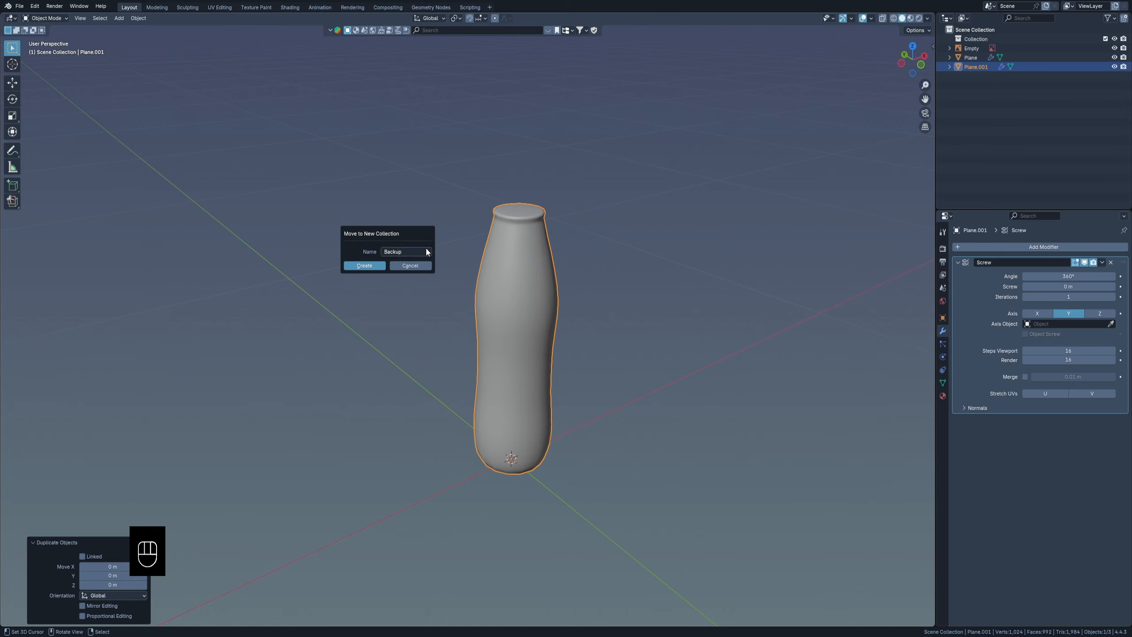
pyautogui.press('Return')
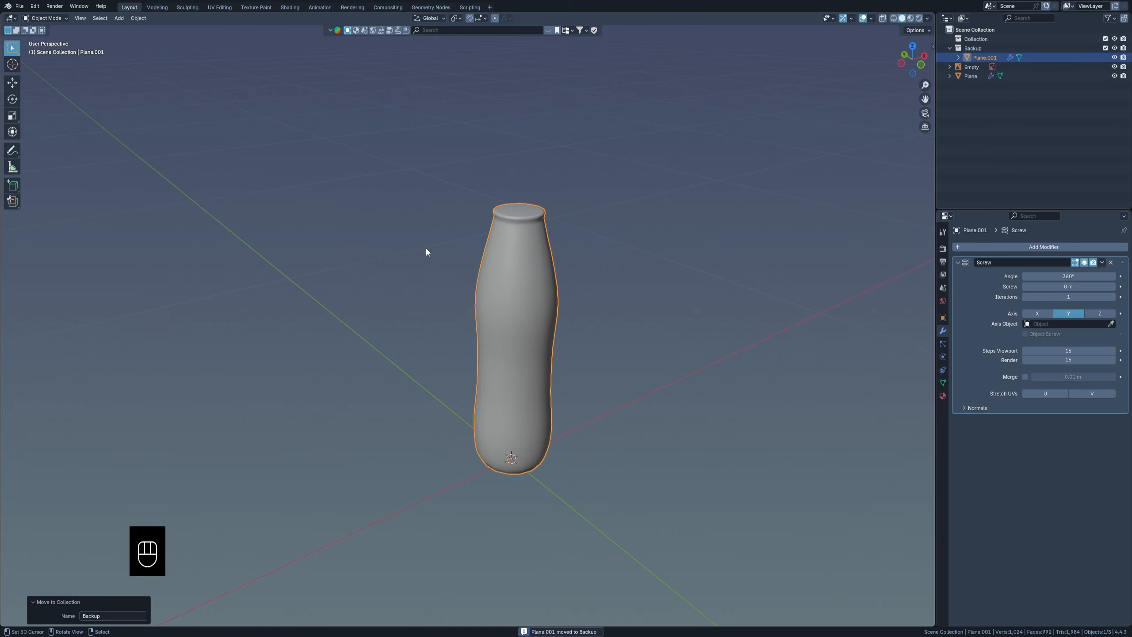
pyautogui.click(1114, 48)
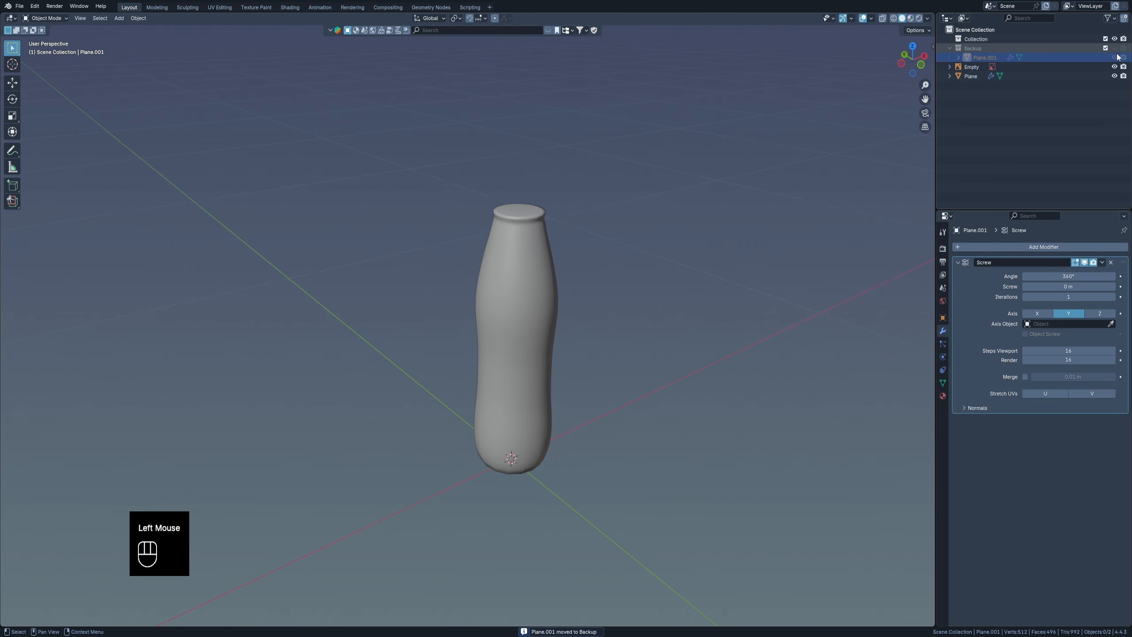
# Move the reference image empty into a new collection named Reference and reselect the original bottle.
pyautogui.click(974, 69)
pyautogui.press('m')
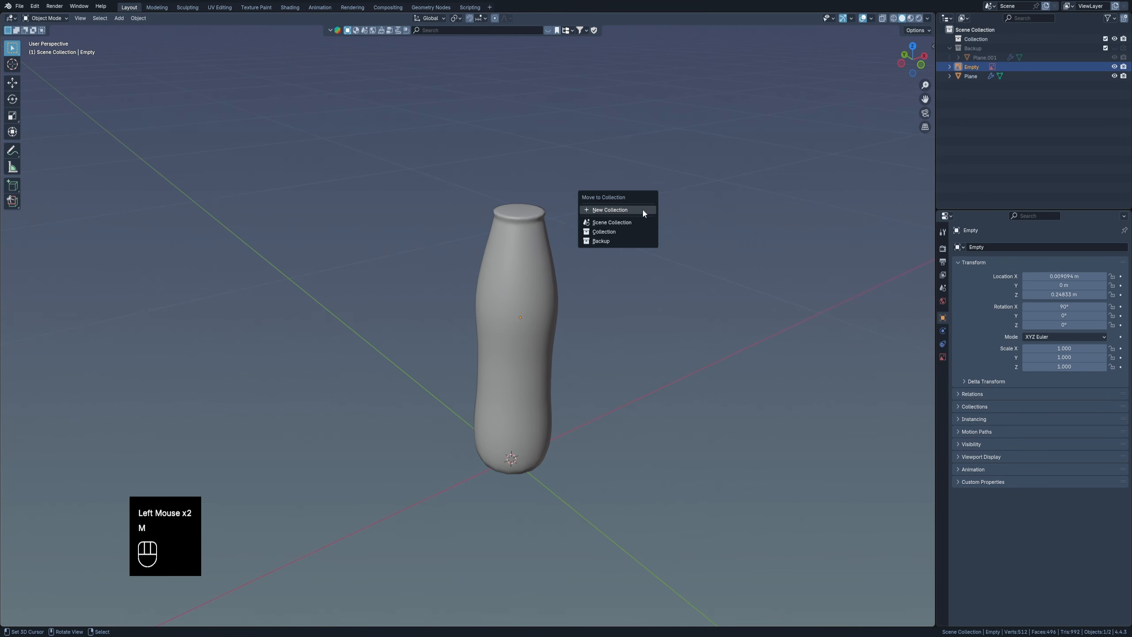
pyautogui.click(642, 209)
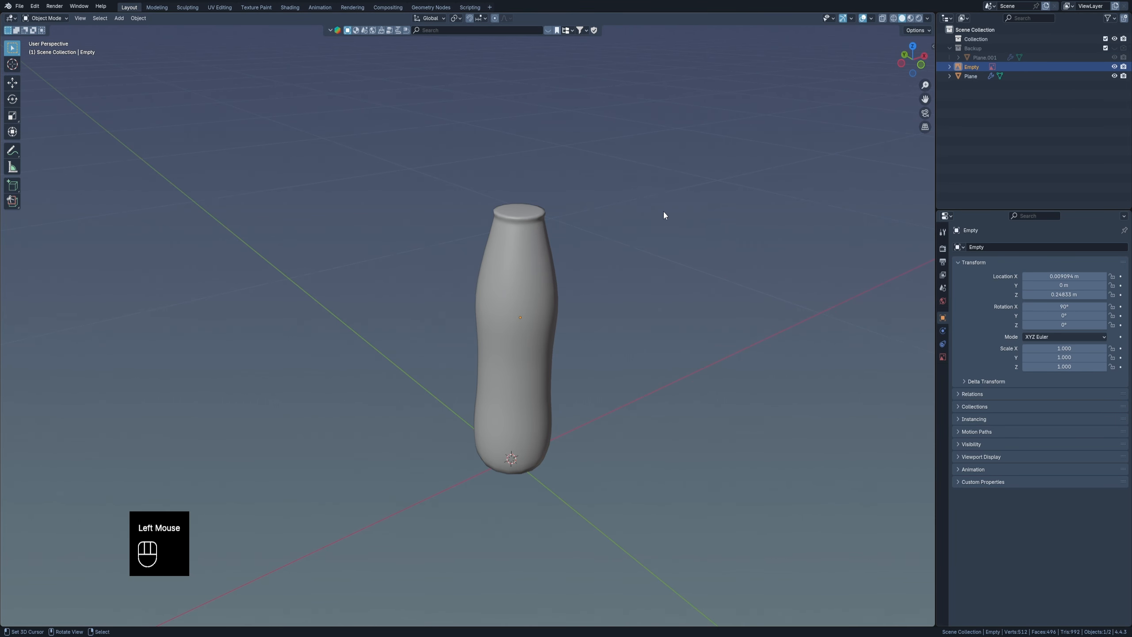
pyautogui.press('KP_1')
pyautogui.press('g')
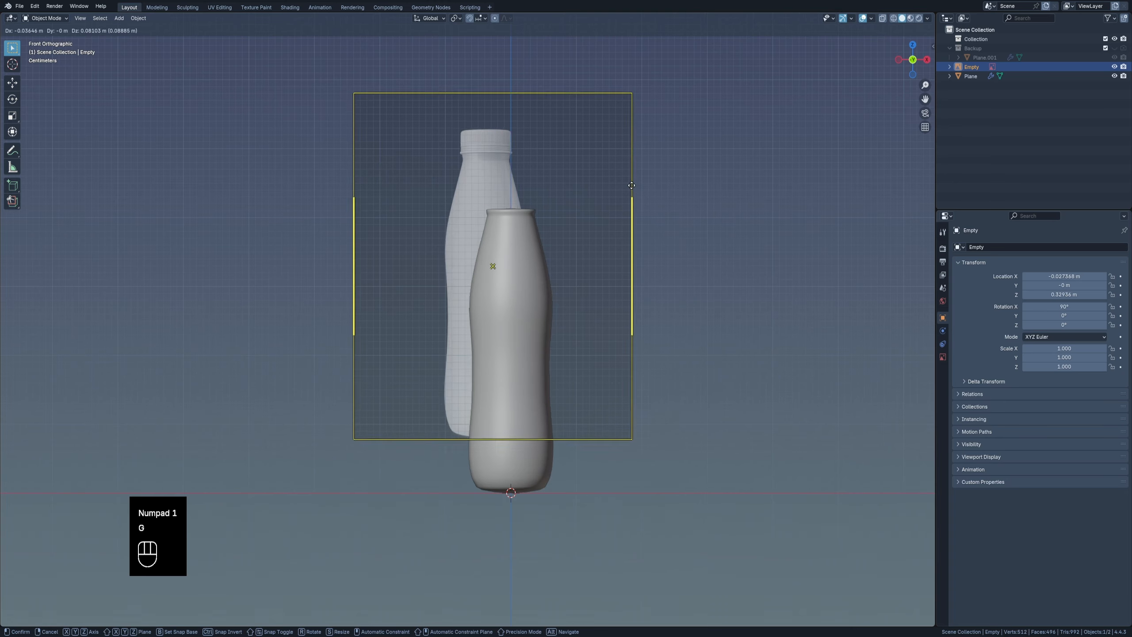
pyautogui.rightClick(647, 188)
pyautogui.press('m')
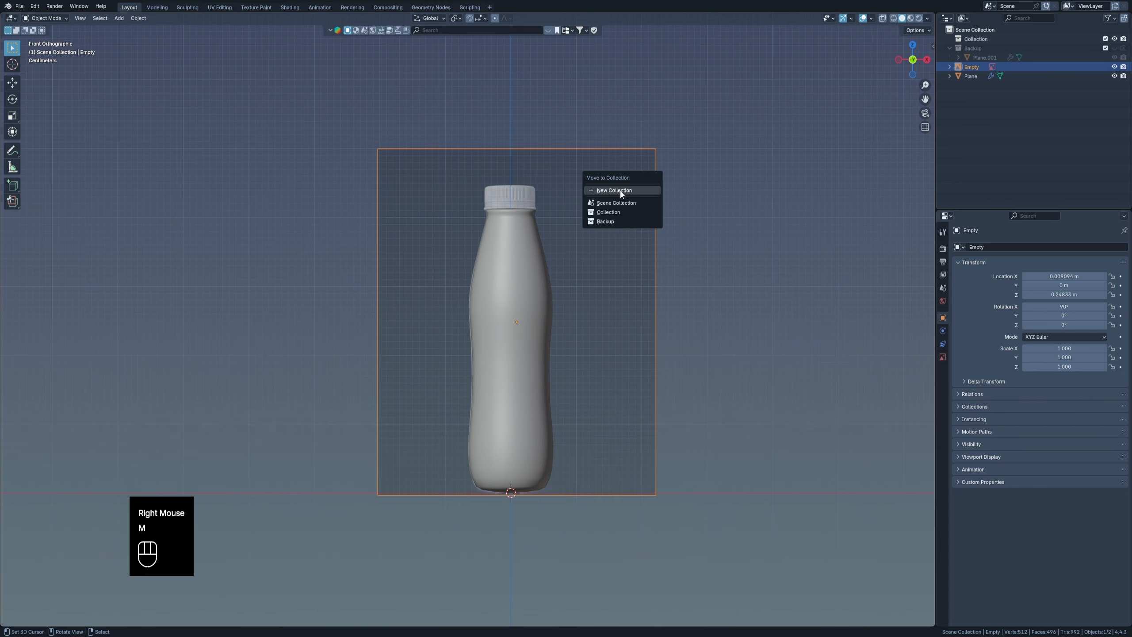
pyautogui.click(624, 191)
pyautogui.write('Reference')
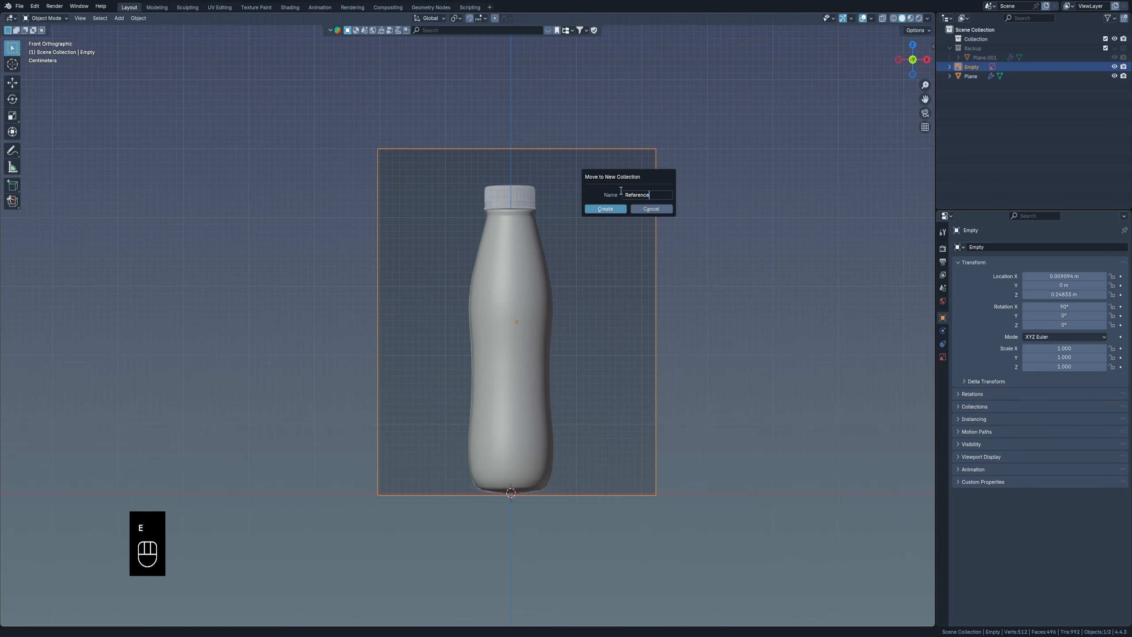
pyautogui.press('Return')
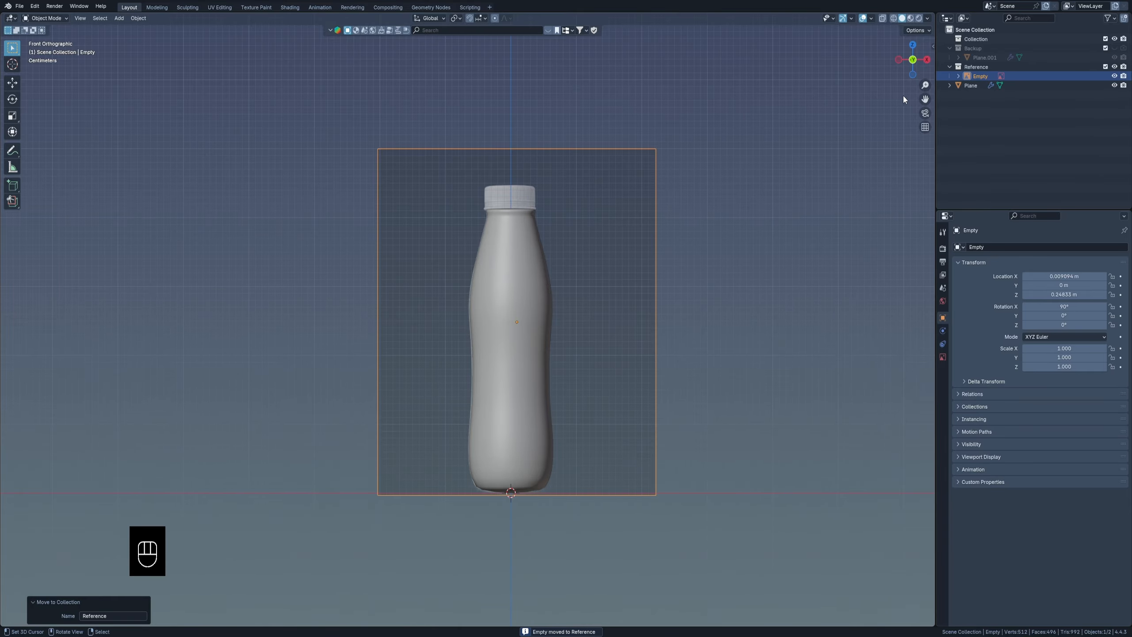
pyautogui.click(975, 87)
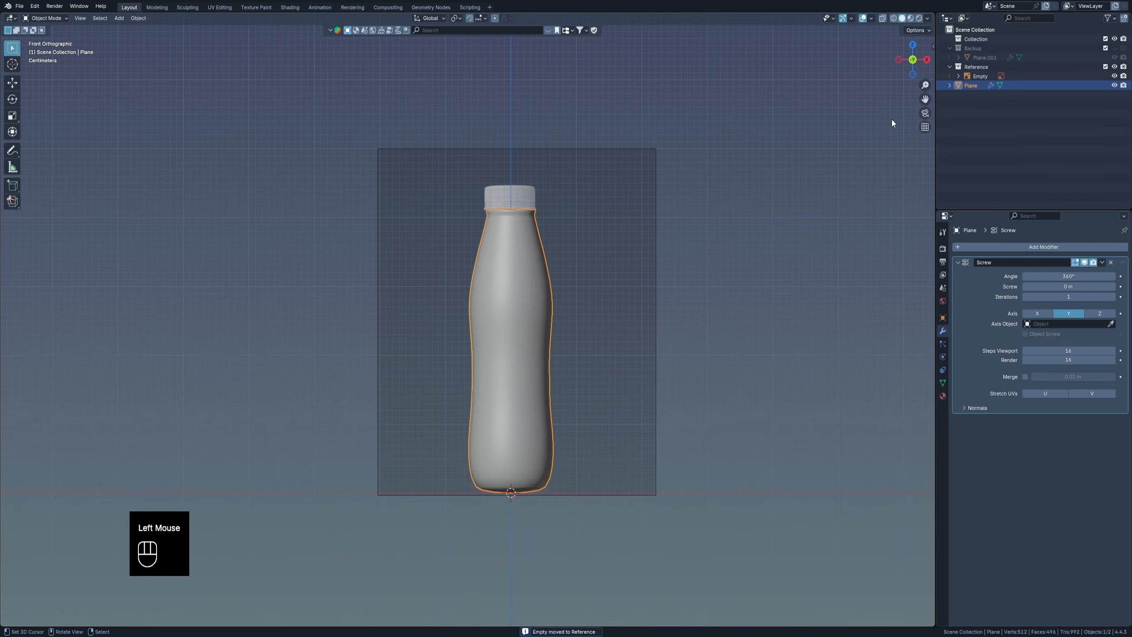
# Apply the Screw modifier so the revolved bottle becomes real mesh geometry.
pyautogui.moveTo(497, 247); pyautogui.dragTo(524, 266, button='middle')
pyautogui.scroll(2, 490, 224)
pyautogui.scroll(-2, 556, 234)
pyautogui.scroll(-1, 557, 233)
pyautogui.scroll(3, 467, 201)
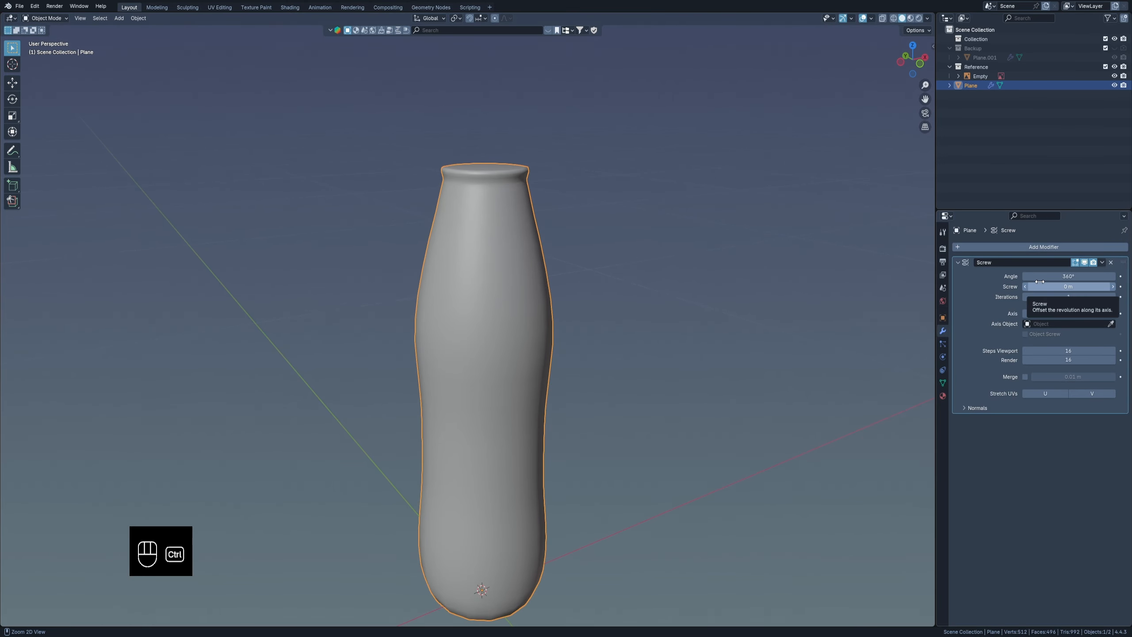
pyautogui.hotkey('ctrl', 'a')
pyautogui.moveTo(858, 313); pyautogui.dragTo(490, 188, button='middle')
# Check the centre of the bottle's top cap for overlapping vertices by test-moving one of them.
pyautogui.press('Tab')
pyautogui.scroll(5, 416, 154)
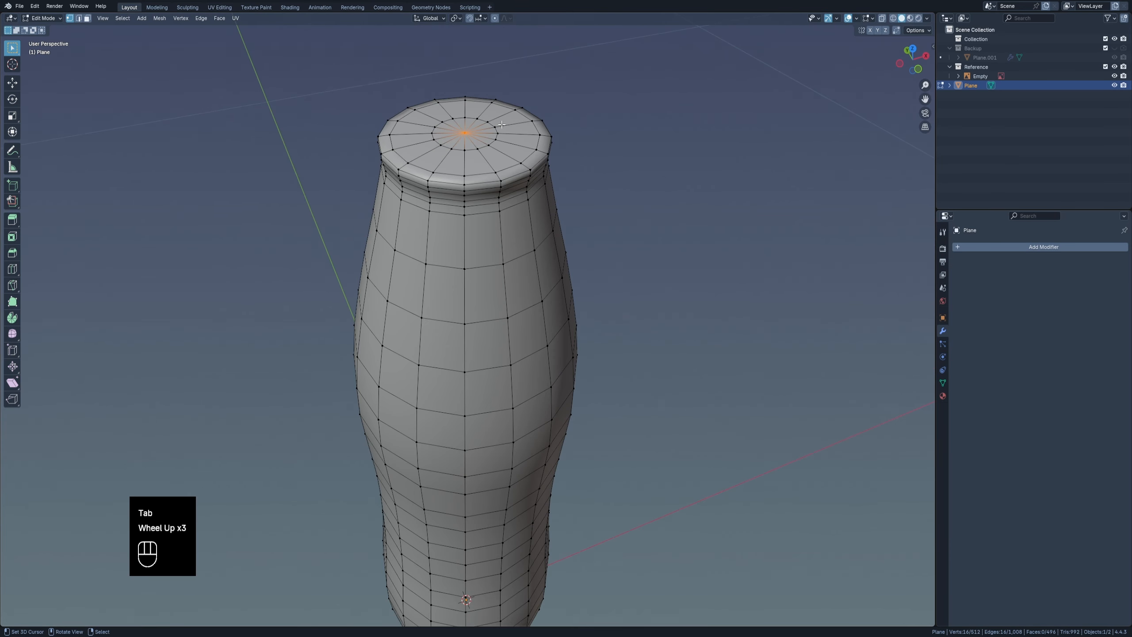
pyautogui.moveTo(416, 153); pyautogui.dragTo(423, 147, button='middle')
pyautogui.scroll(1, 417, 154)
pyautogui.scroll(2, 416, 154)
pyautogui.rightClick(494, 113)
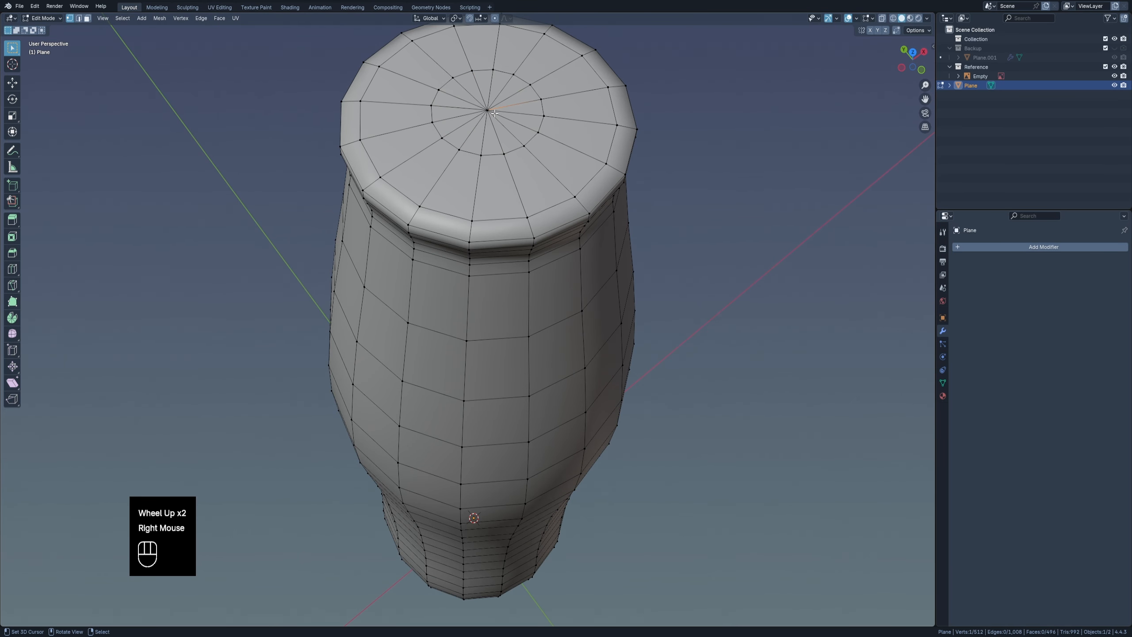
pyautogui.scroll(4, 492, 112)
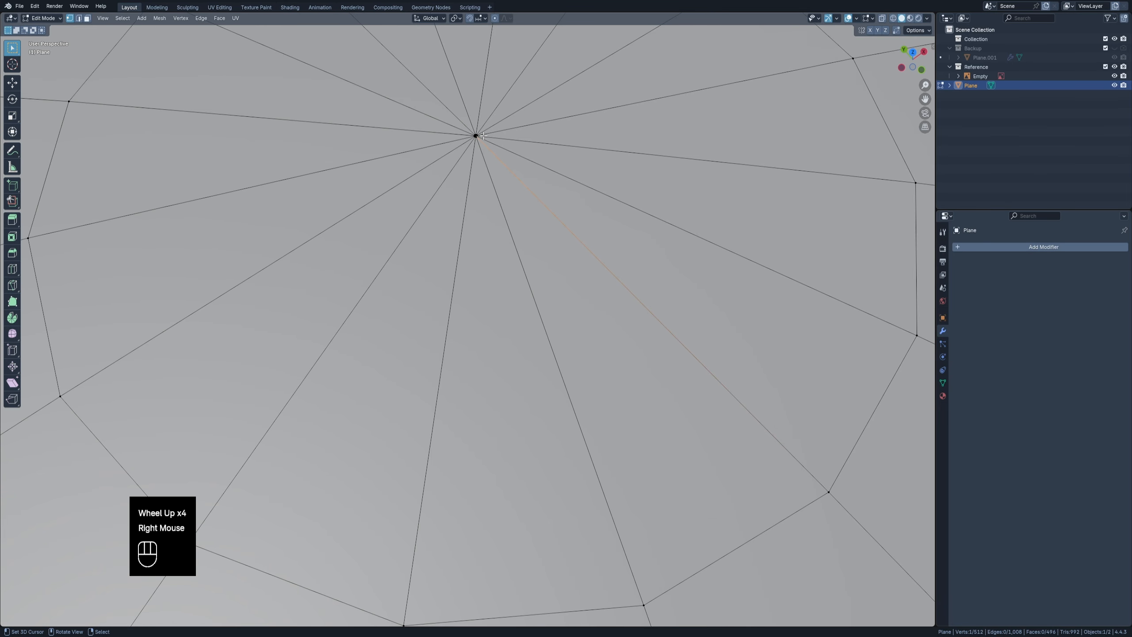
pyautogui.press('g')
pyautogui.rightClick(508, 155)
pyautogui.press('z')
pyautogui.scroll(-4, 502, 179)
pyautogui.press('z')
pyautogui.moveTo(545, 199)
pyautogui.mouseDown(button='middle')
pyautogui.moveTo(561, 248)
pyautogui.moveTo(593, 230)
pyautogui.mouseUp(button='middle')
# Show the bottle's transform values and apply its scale.
pyautogui.press('Tab')
pyautogui.press('n')
pyautogui.hotkey('ctrl', 'a')
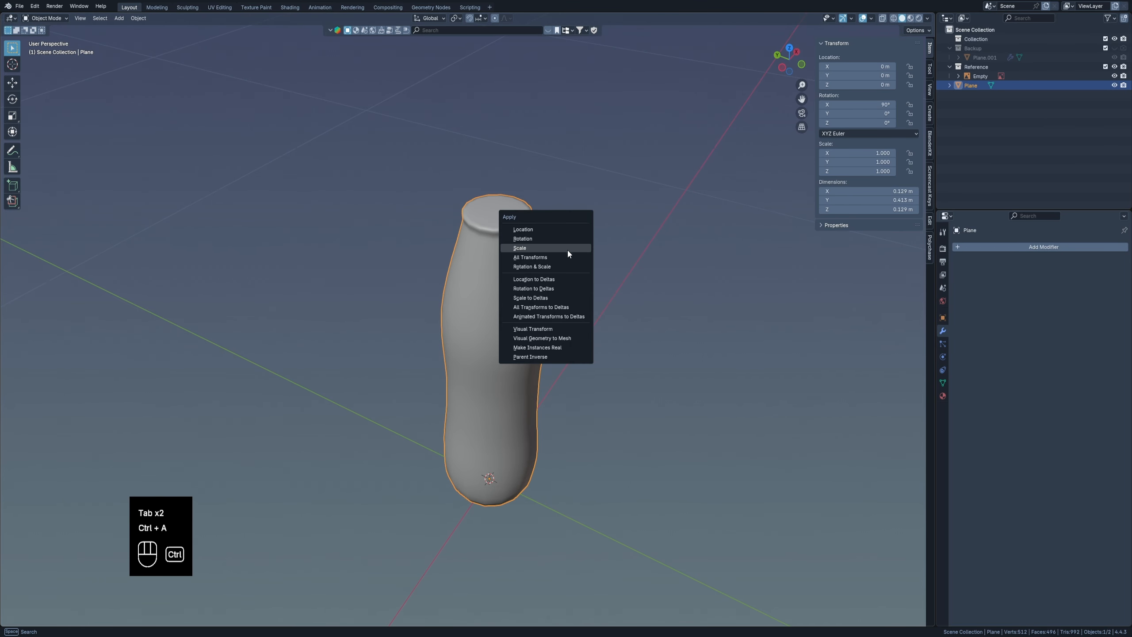
pyautogui.click(519, 247)
pyautogui.keyDown('shift'); pyautogui.moveTo(519, 247); pyautogui.dragTo(479, 252, button='middle'); pyautogui.keyUp('shift')
pyautogui.keyDown('shift'); pyautogui.scroll(-1, 467, 254); pyautogui.keyUp('shift')
pyautogui.scroll(2, 467, 255)
# Merge all of the bottle's vertices by distance at 0.0001 m.
pyautogui.press('Tab')
pyautogui.scroll(-2, 466, 255)
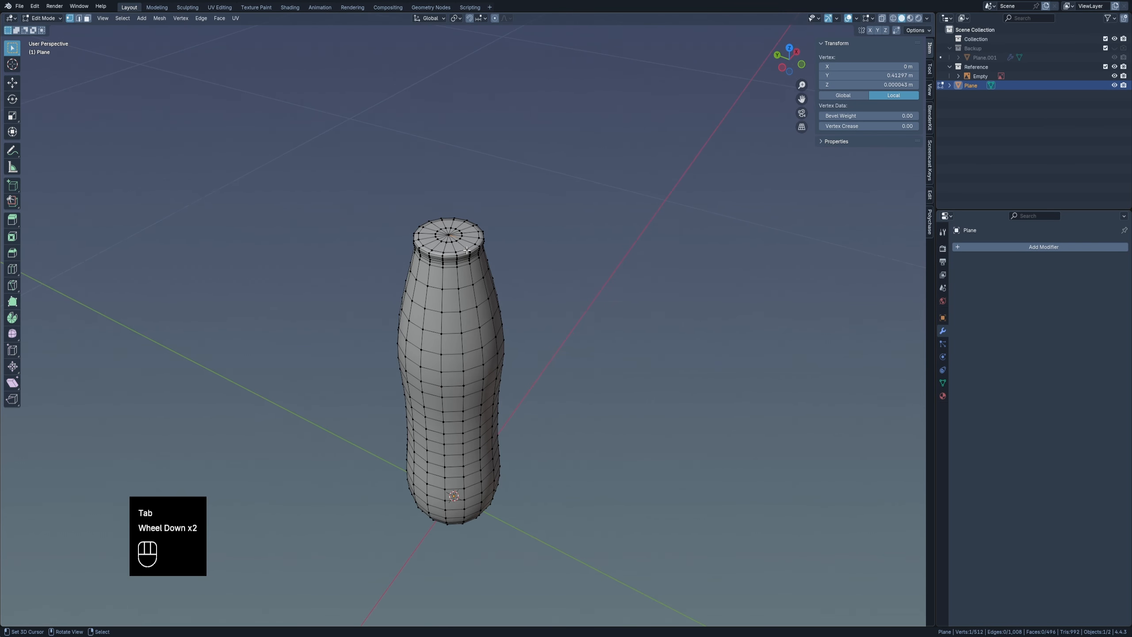
pyautogui.press('a')
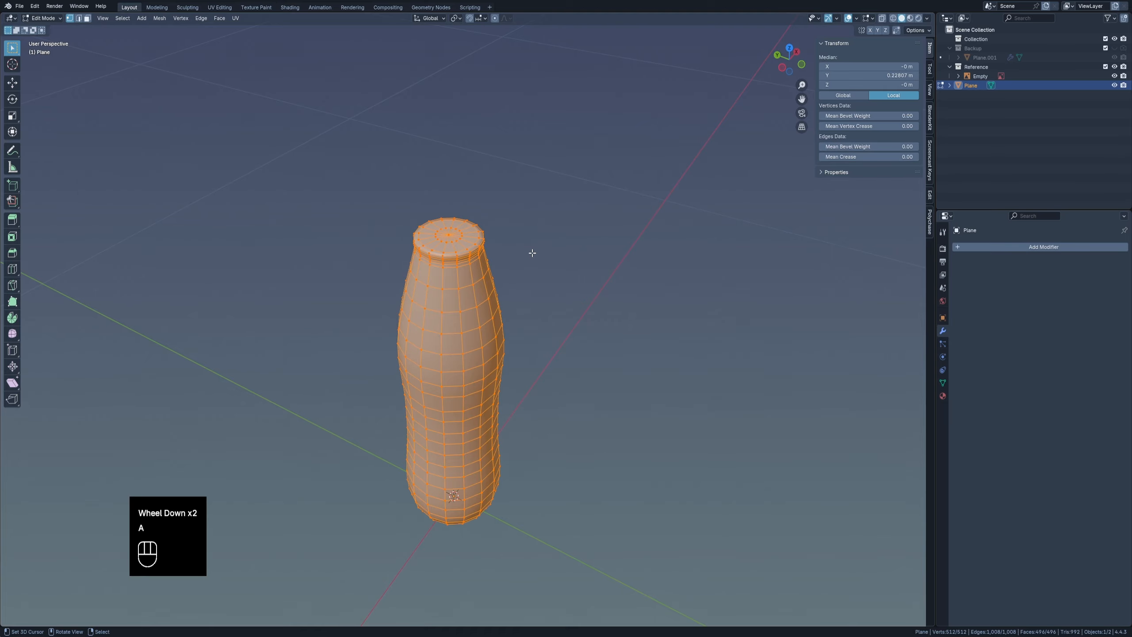
pyautogui.press('q')
pyautogui.press('w')
pyautogui.moveTo(533, 231)
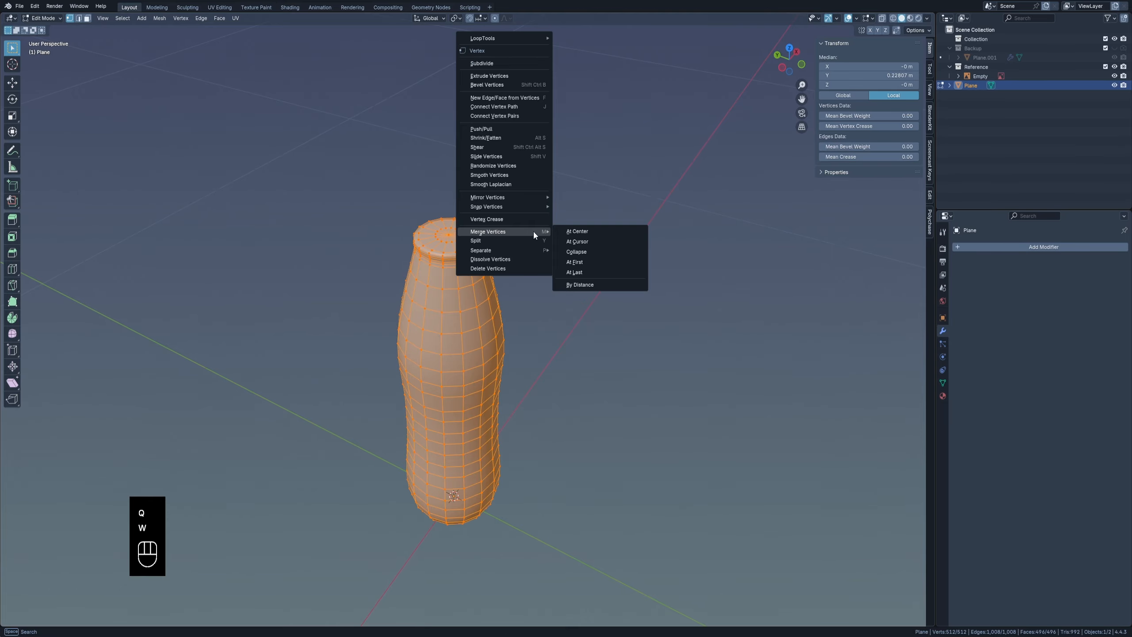
pyautogui.click(580, 284)
# Test-move the top cap's centre vertex to check that the overlapping vertices are merged.
pyautogui.scroll(1, 445, 207)
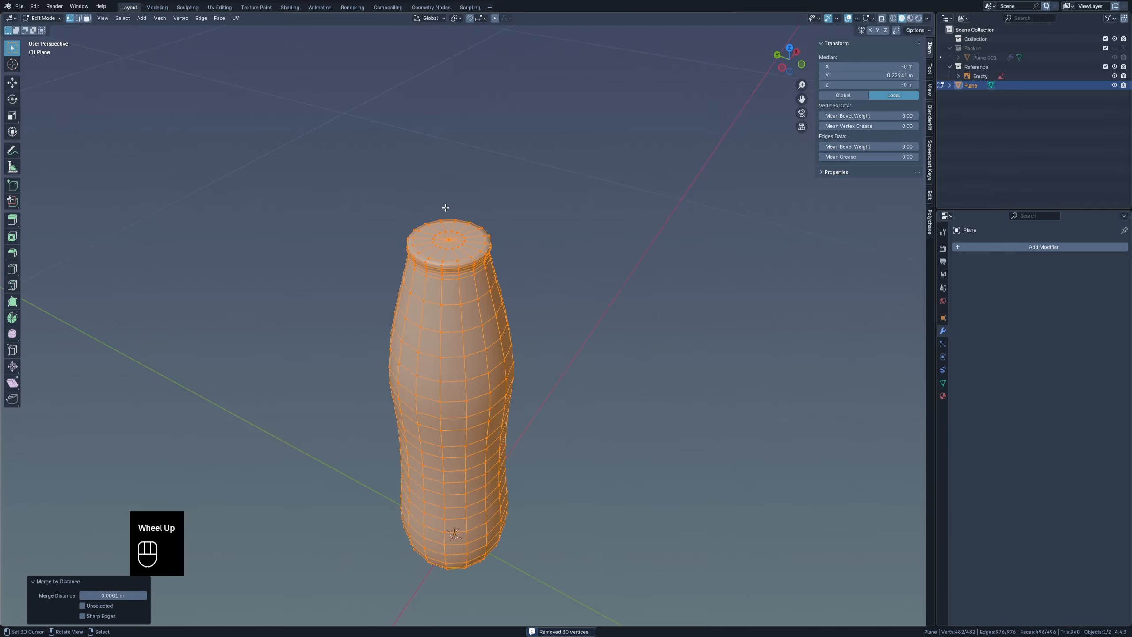
pyautogui.scroll(5, 448, 217)
pyautogui.rightClick(446, 201)
pyautogui.scroll(4, 446, 201)
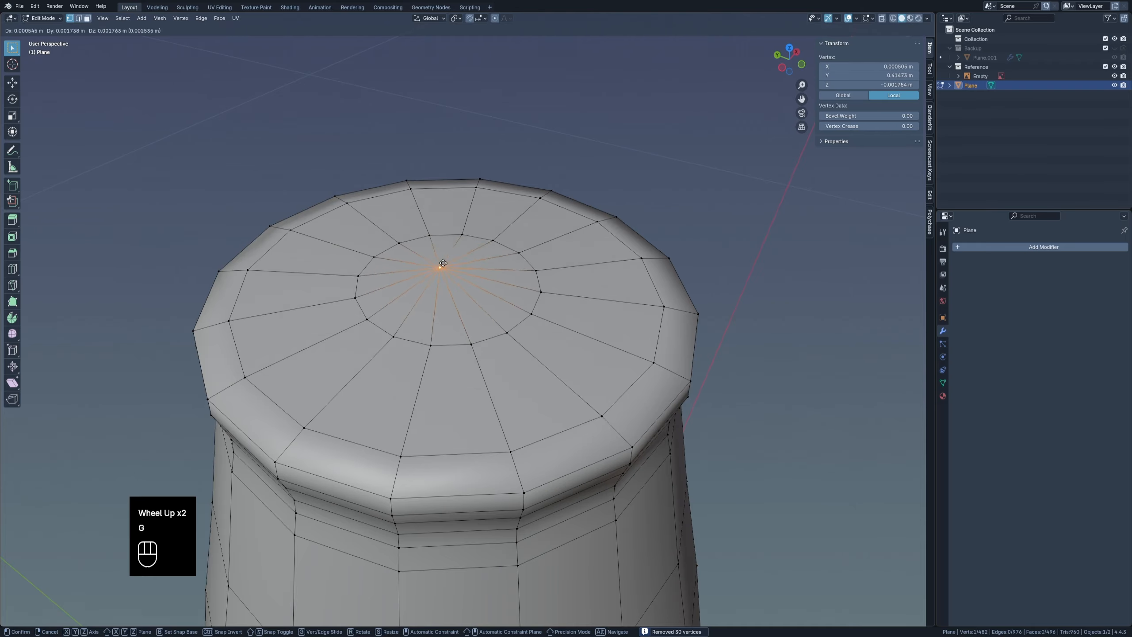
pyautogui.scroll(-10, 455, 259)
pyautogui.keyDown('shift'); pyautogui.moveTo(455, 259); pyautogui.dragTo(500, 311, button='middle'); pyautogui.keyUp('shift')
# Add a level 2 Subdivision modifier to the bottle in Object Mode.
pyautogui.press('Tab')
pyautogui.press('KP_1')
pyautogui.scroll(1, 506, 329)
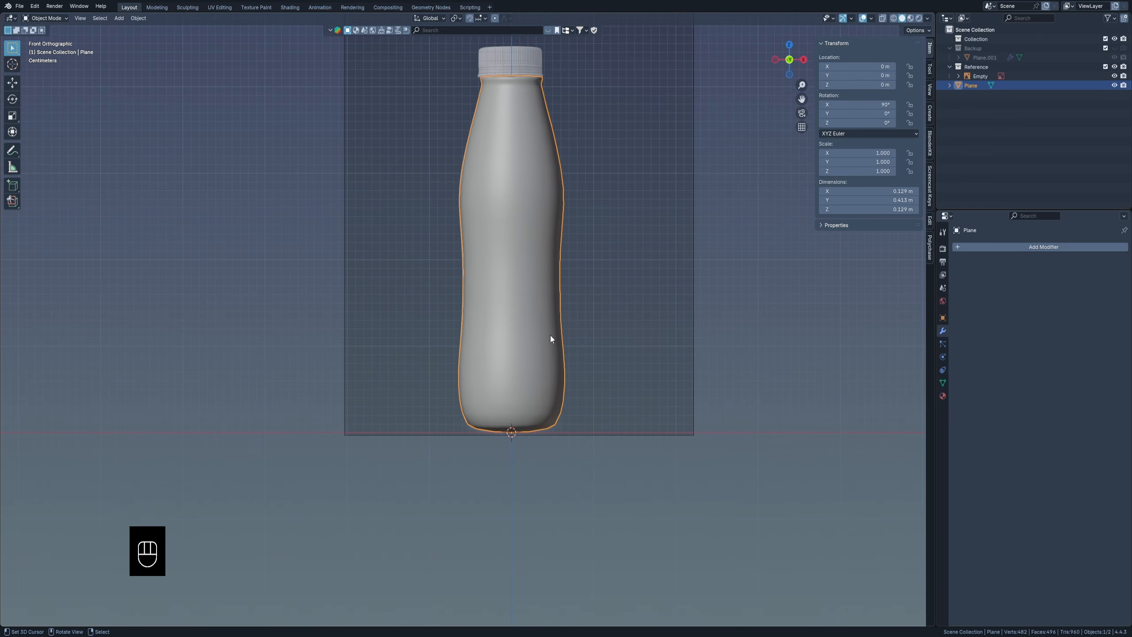
pyautogui.hotkey('ctrl', '2')
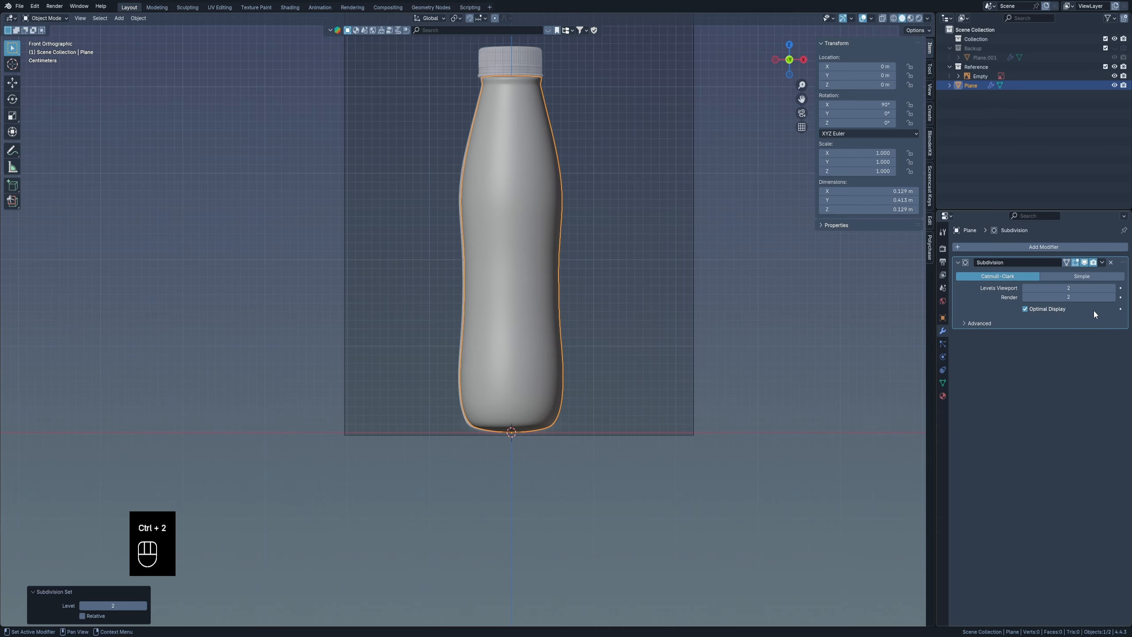
# Select the centre vertex of the bottle's base and enable proportional editing with Sphere falloff.
pyautogui.scroll(4, 480, 423)
pyautogui.press('Tab')
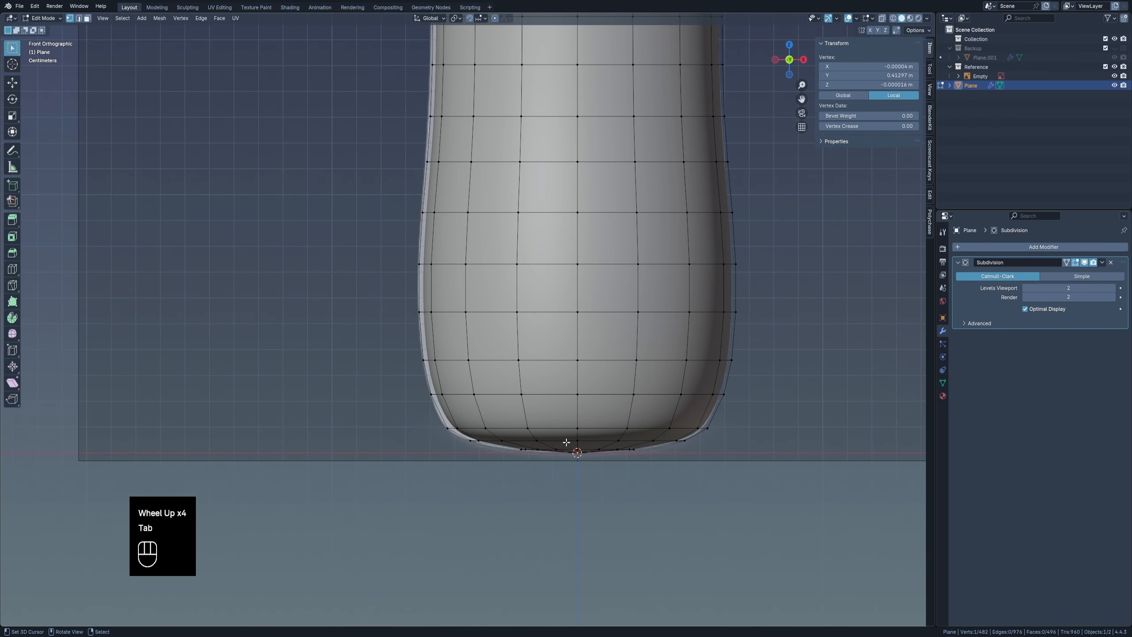
pyautogui.press('Tab')
pyautogui.scroll(-4, 566, 442)
pyautogui.moveTo(566, 442); pyautogui.dragTo(687, 346, button='middle')
pyautogui.press('Tab')
pyautogui.scroll(4, 592, 397)
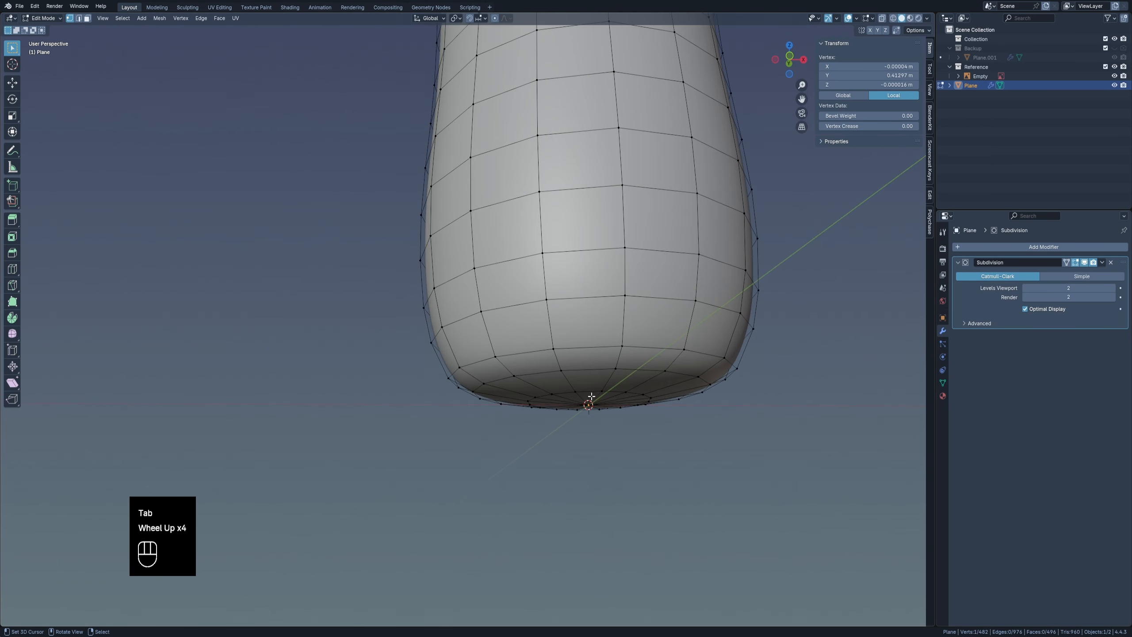
pyautogui.moveTo(591, 395)
pyautogui.mouseDown(button='middle')
pyautogui.moveTo(579, 360)
pyautogui.moveTo(611, 379)
pyautogui.moveTo(612, 396)
pyautogui.moveTo(609, 386)
pyautogui.mouseUp(button='middle')
pyautogui.press('1')
pyautogui.rightClick(599, 423)
pyautogui.click(495, 17)
pyautogui.click(508, 18)
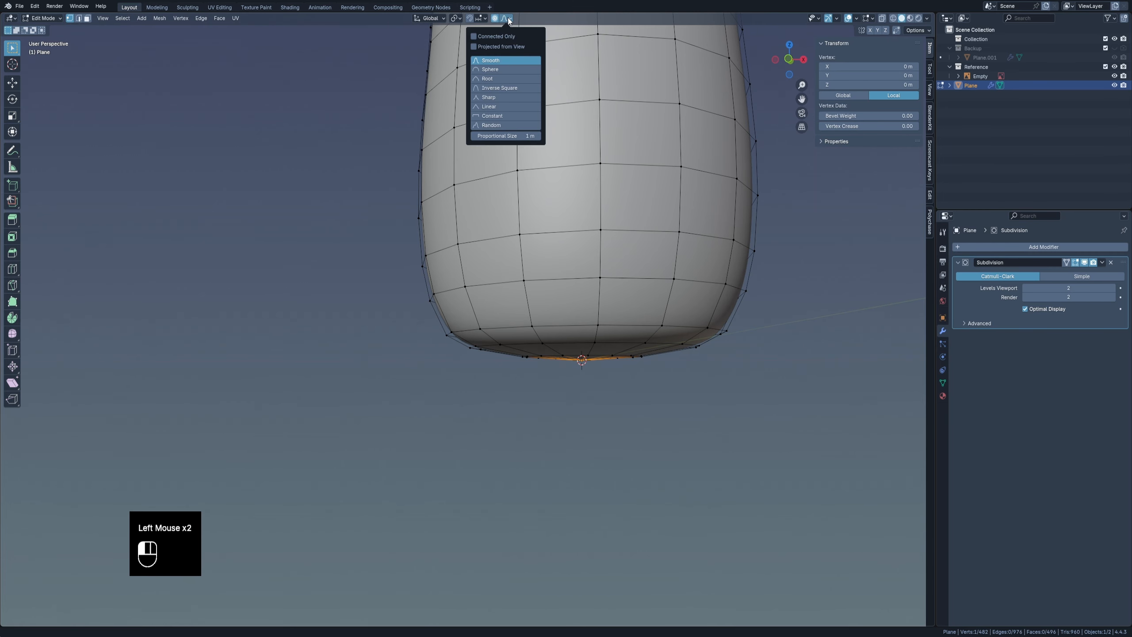
pyautogui.click(501, 69)
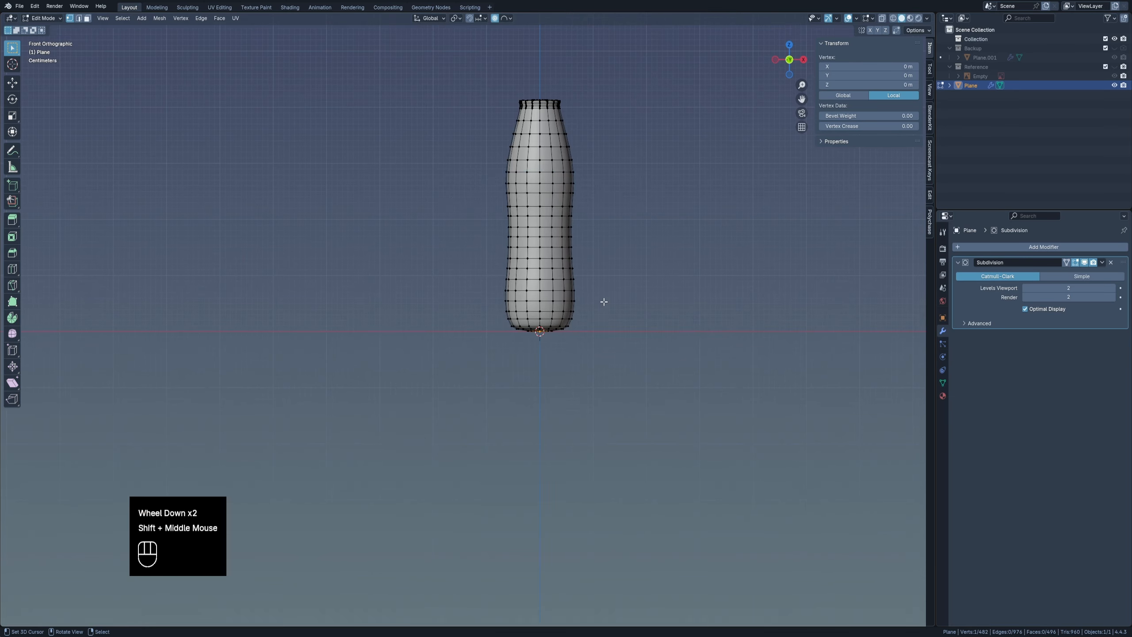
# Raise the base's centre vertex along Z, adjusting the proportional influence to flatten the surrounding underside.
pyautogui.press('g')
pyautogui.press('z')
pyautogui.scroll(4, 604, 301)
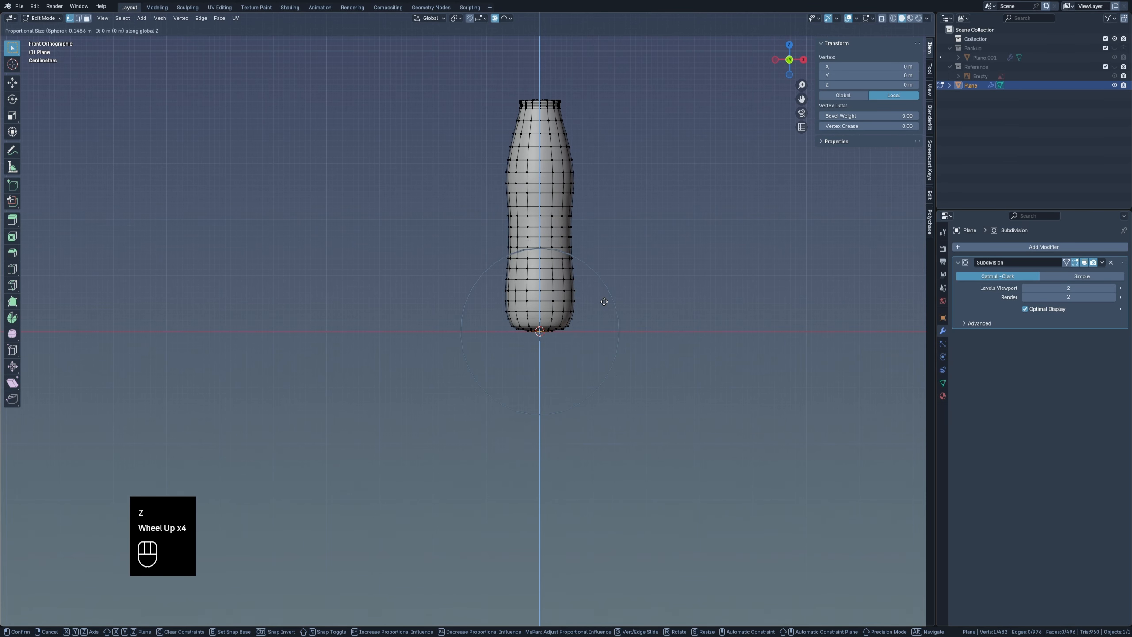
pyautogui.rightClick(604, 301)
pyautogui.scroll(1, 563, 323)
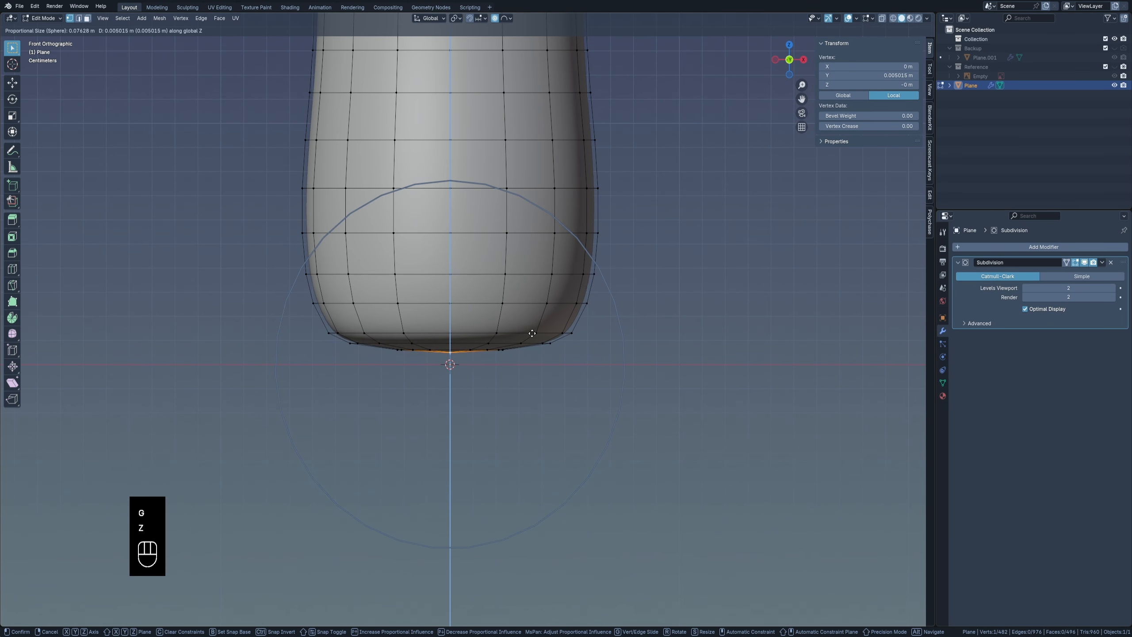
pyautogui.scroll(7, 531, 341)
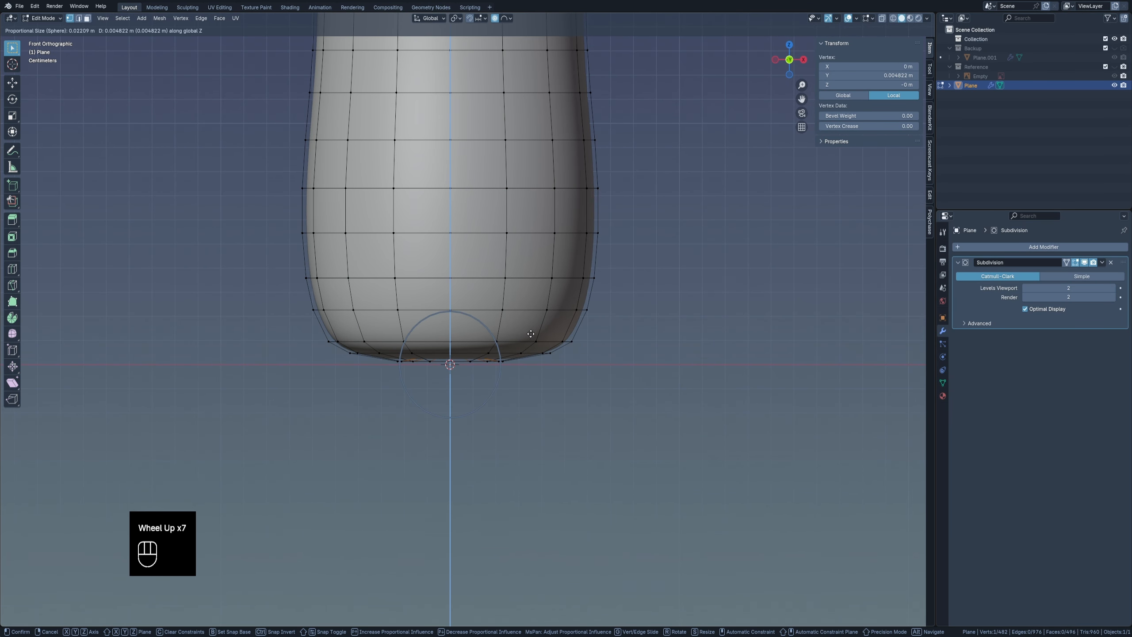
pyautogui.scroll(-4, 528, 337)
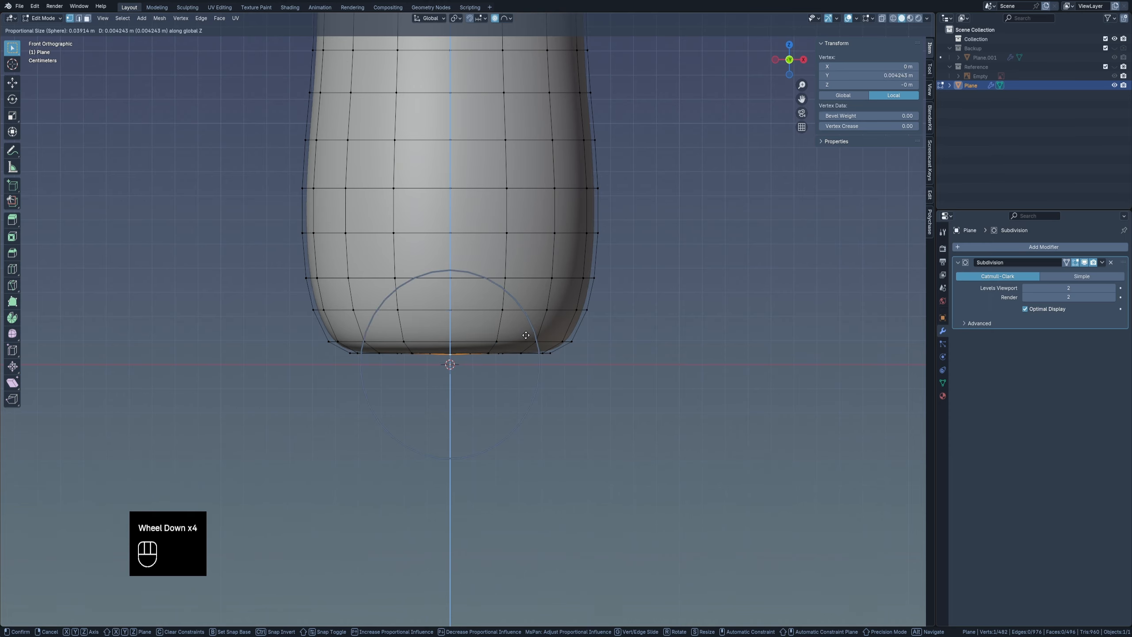
pyautogui.scroll(-2, 525, 332)
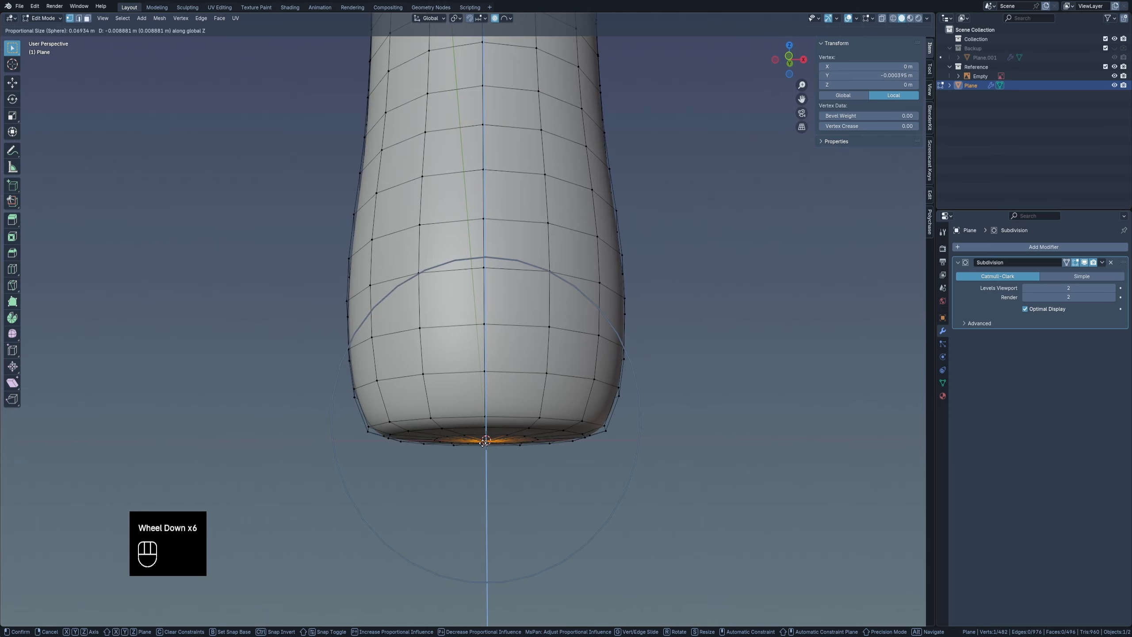
# Lower the base's centre vertex about 0.0077 m along Z with a proportional size of about 0.057 m.
pyautogui.scroll(3, 484, 439)
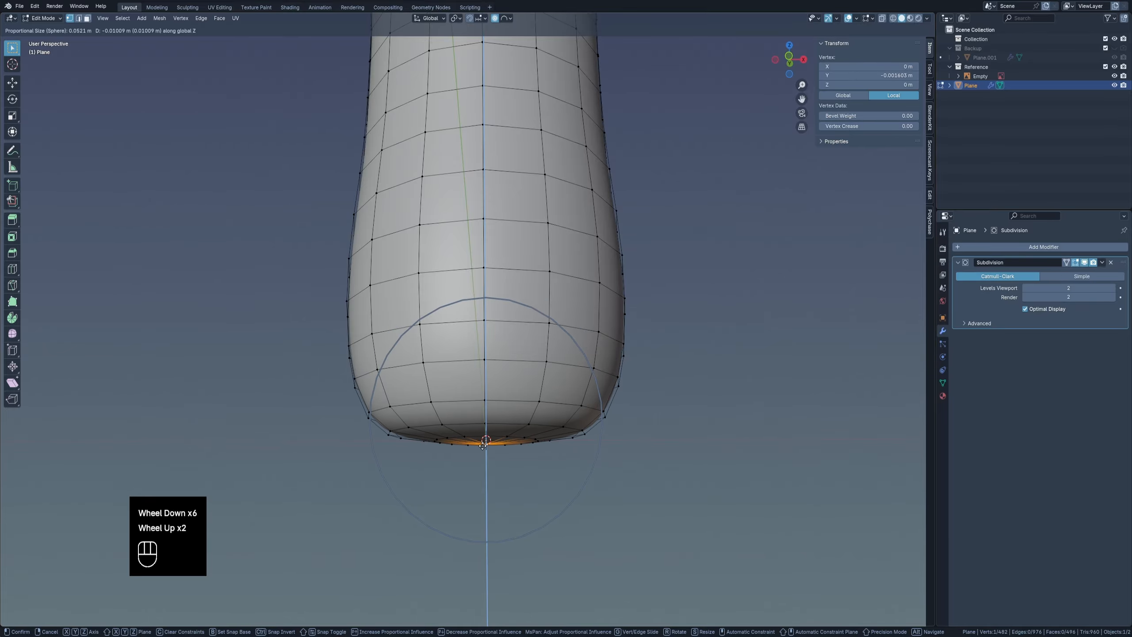
pyautogui.scroll(-1, 485, 439)
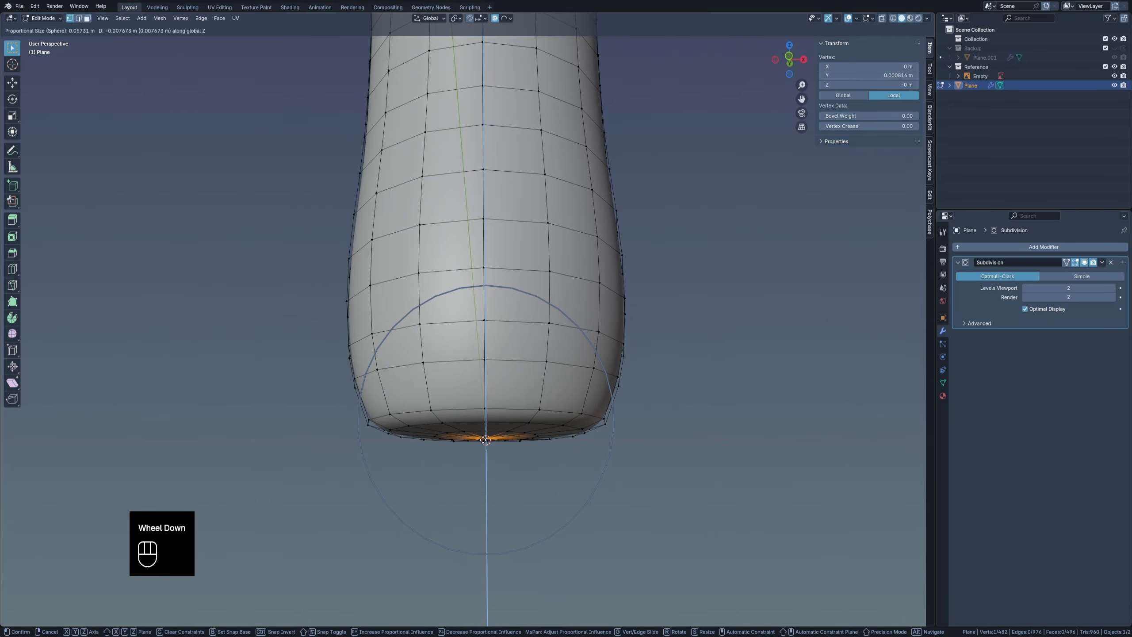
pyautogui.click(485, 439)
pyautogui.press('Tab')
pyautogui.moveTo(485, 439); pyautogui.dragTo(493, 400, button='middle')
# Select all the top cap's vertices in wireframe from the front and flatten them by scaling to 0 along Z.
pyautogui.press('KP_1')
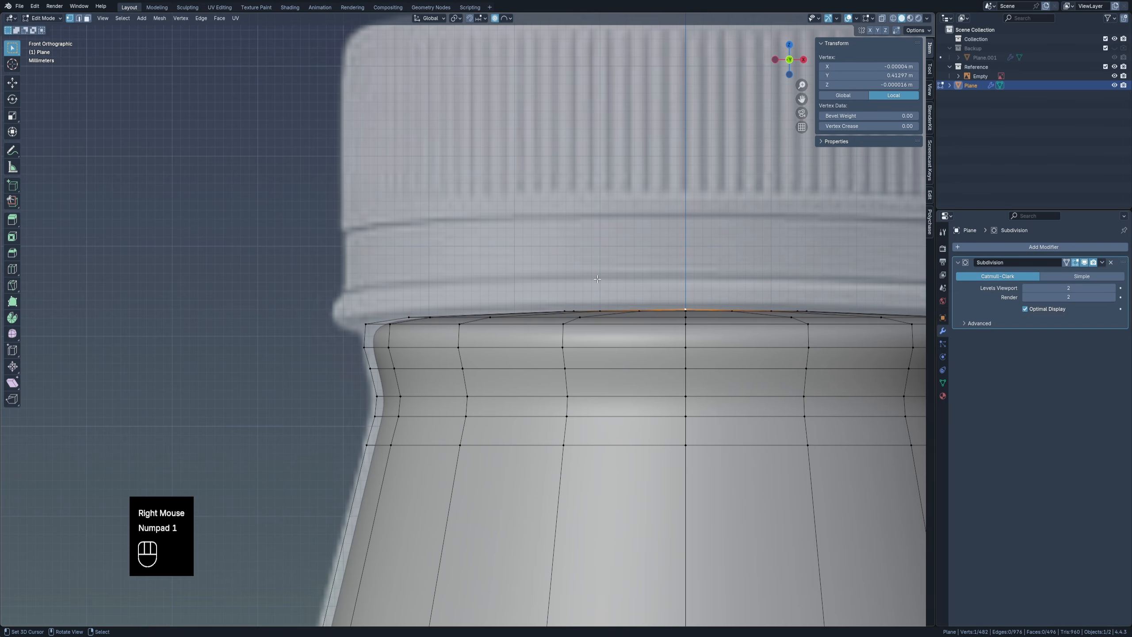
pyautogui.press('z')
pyautogui.scroll(-3, 452, 290)
pyautogui.moveTo(327, 248); pyautogui.dragTo(783, 320)
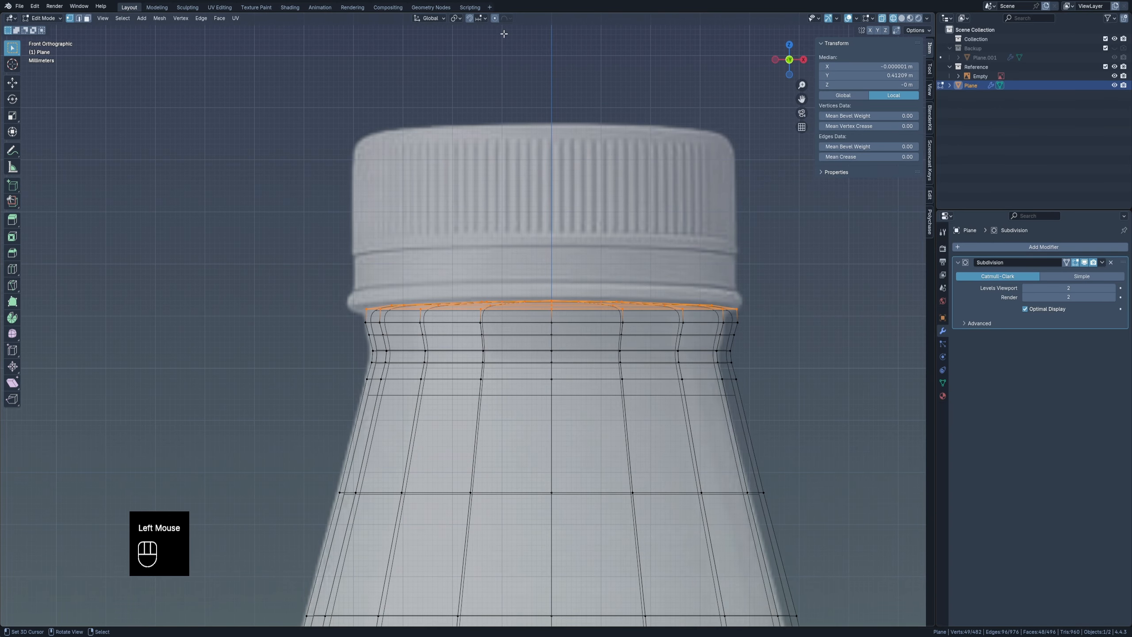
pyautogui.press('z')
pyautogui.moveTo(535, 178); pyautogui.dragTo(584, 297, button='middle')
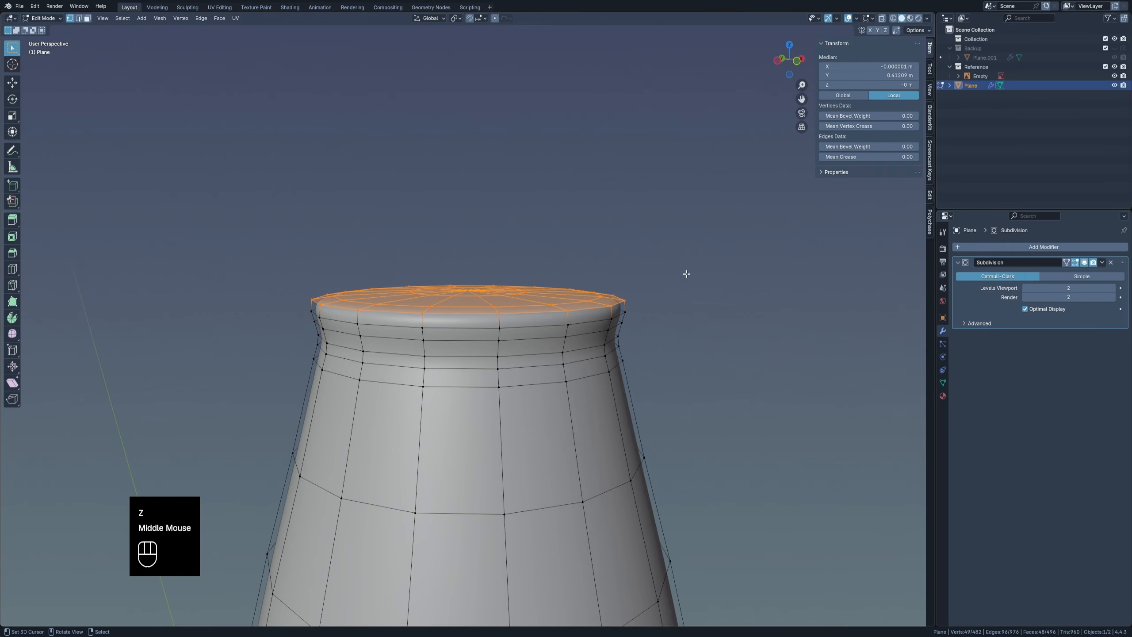
pyautogui.press('s')
pyautogui.press('z')
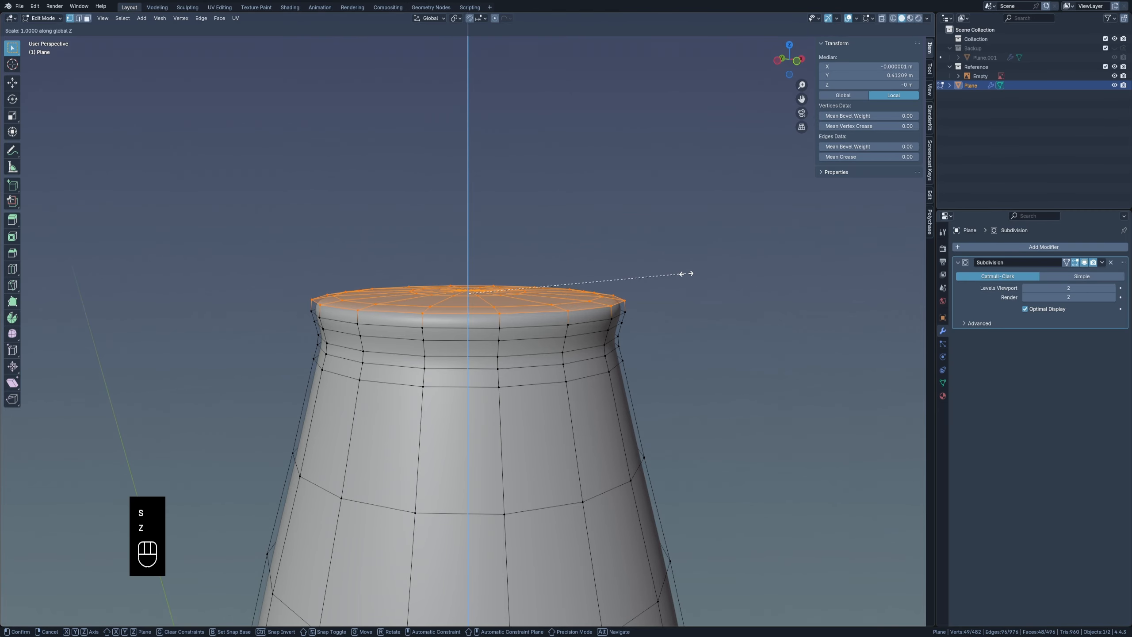
pyautogui.press('0')
pyautogui.press('Return')
# Examine the flattened top cap from above in both Object Mode and Edit Mode.
pyautogui.press('Tab')
pyautogui.moveTo(687, 275); pyautogui.dragTo(508, 318, button='middle')
pyautogui.press('Tab')
pyautogui.press('Tab')
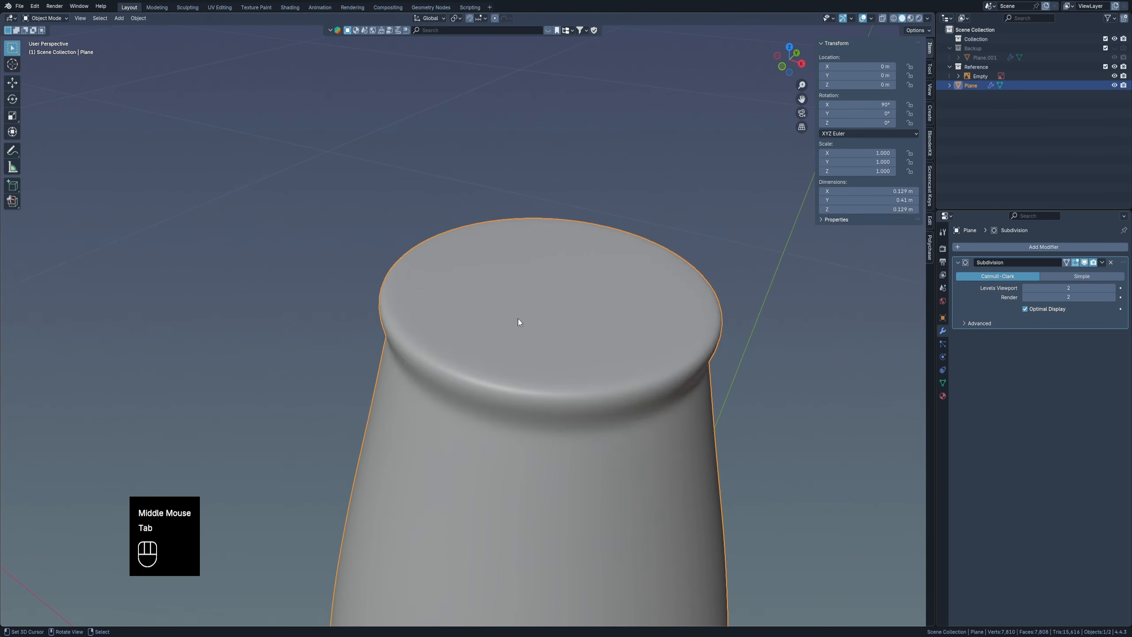
pyautogui.scroll(-2, 548, 286)
pyautogui.press('Tab')
pyautogui.scroll(5, 502, 317)
pyautogui.scroll(2, 502, 317)
pyautogui.scroll(-5, 491, 348)
pyautogui.press('Tab')
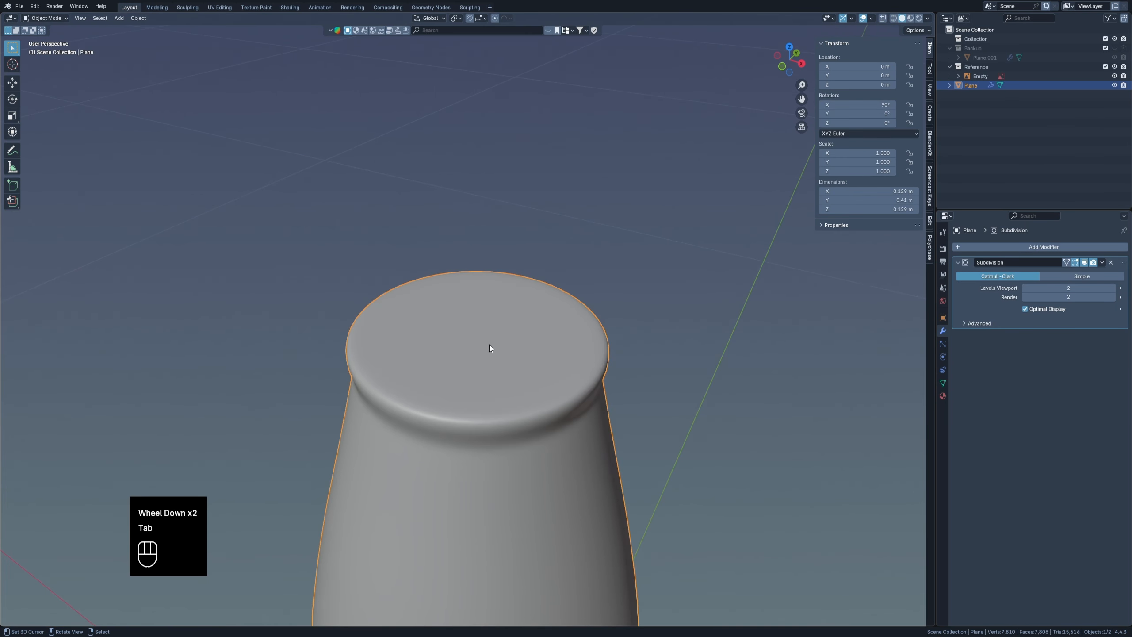
pyautogui.scroll(-4, 503, 357)
# Return the 3D cursor to the world origin and deselect the bottle.
pyautogui.click(488, 303)
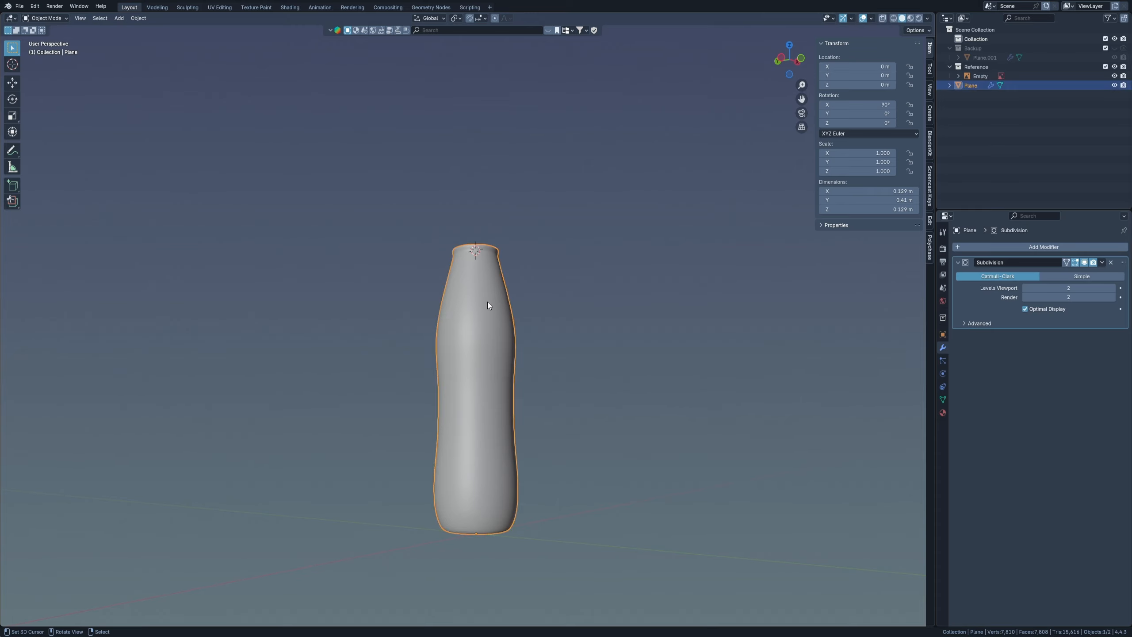
pyautogui.moveTo(487, 302); pyautogui.dragTo(476, 282, button='middle')
pyautogui.press('Tab')
pyautogui.press('Tab')
pyautogui.hotkey('shift', 's')
pyautogui.click(533, 392)
pyautogui.click(719, 359)
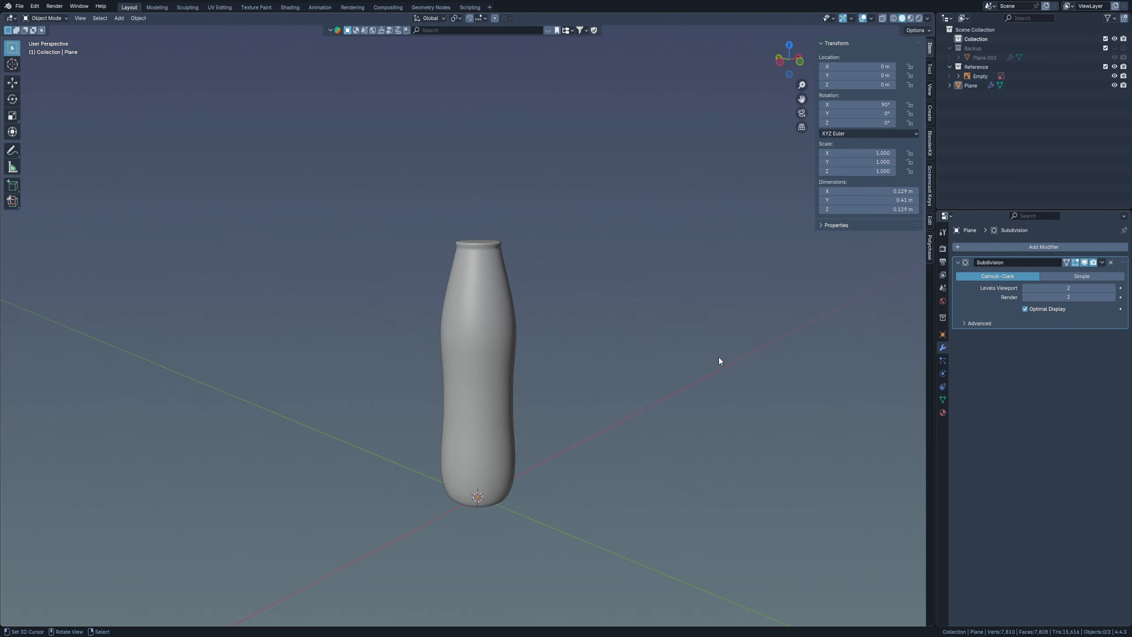
# Reselect the bottle and turn on the Face Orientation overlay to check its normals.
pyautogui.click(499, 267)
pyautogui.moveTo(514, 256); pyautogui.dragTo(490, 379, button='middle')
pyautogui.scroll(4, 486, 380)
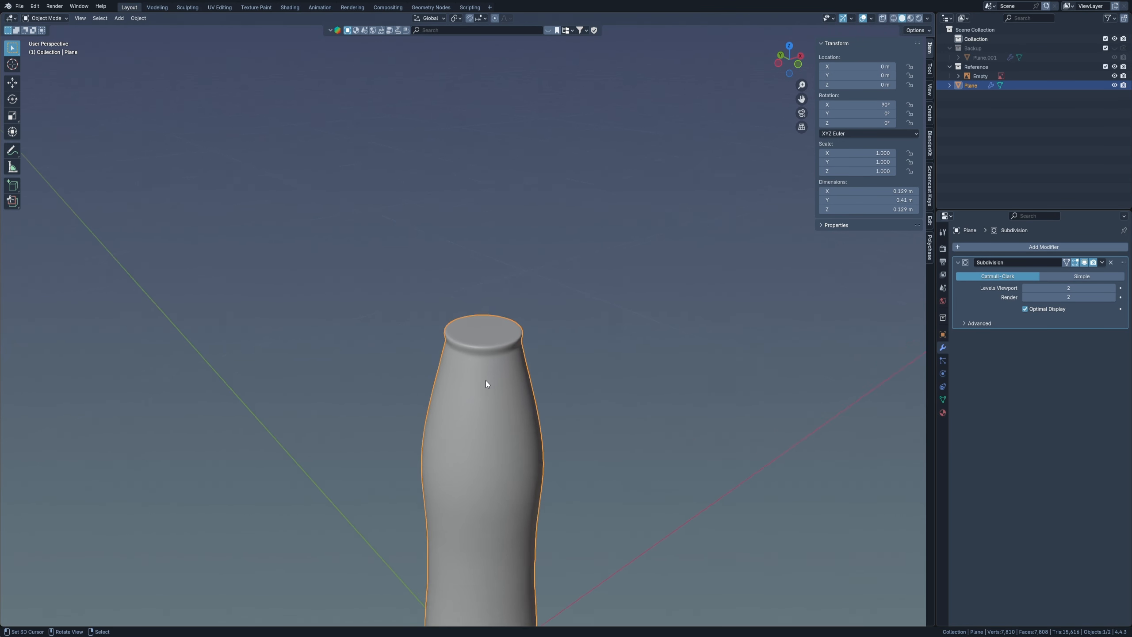
pyautogui.click(871, 19)
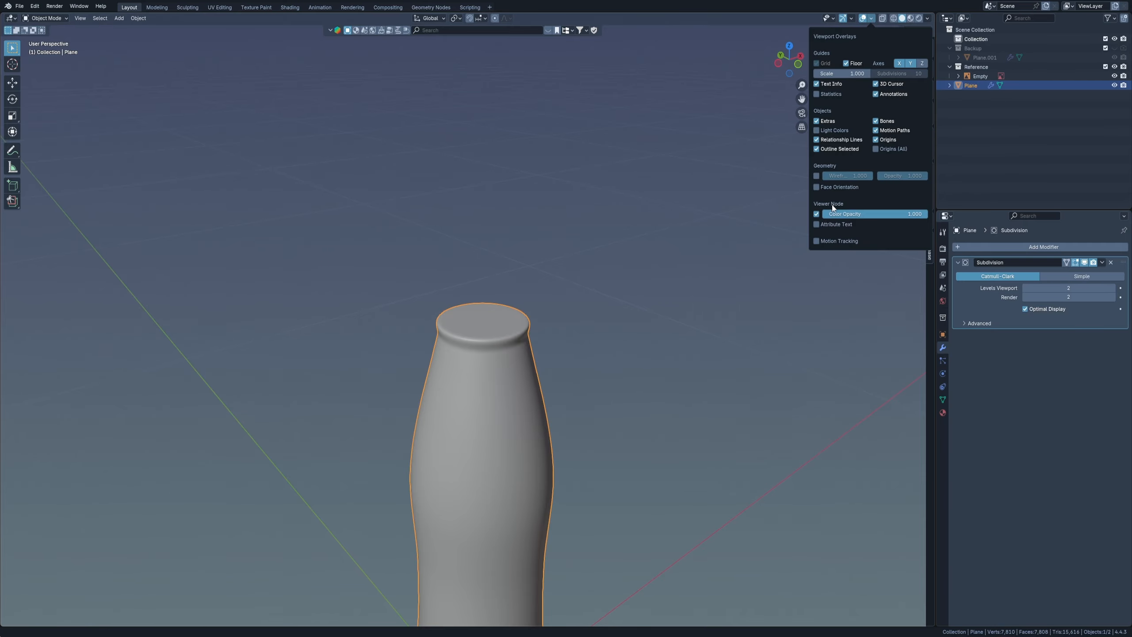
pyautogui.click(817, 187)
pyautogui.scroll(-4, 559, 352)
pyautogui.moveTo(559, 353); pyautogui.dragTo(560, 298, button='middle')
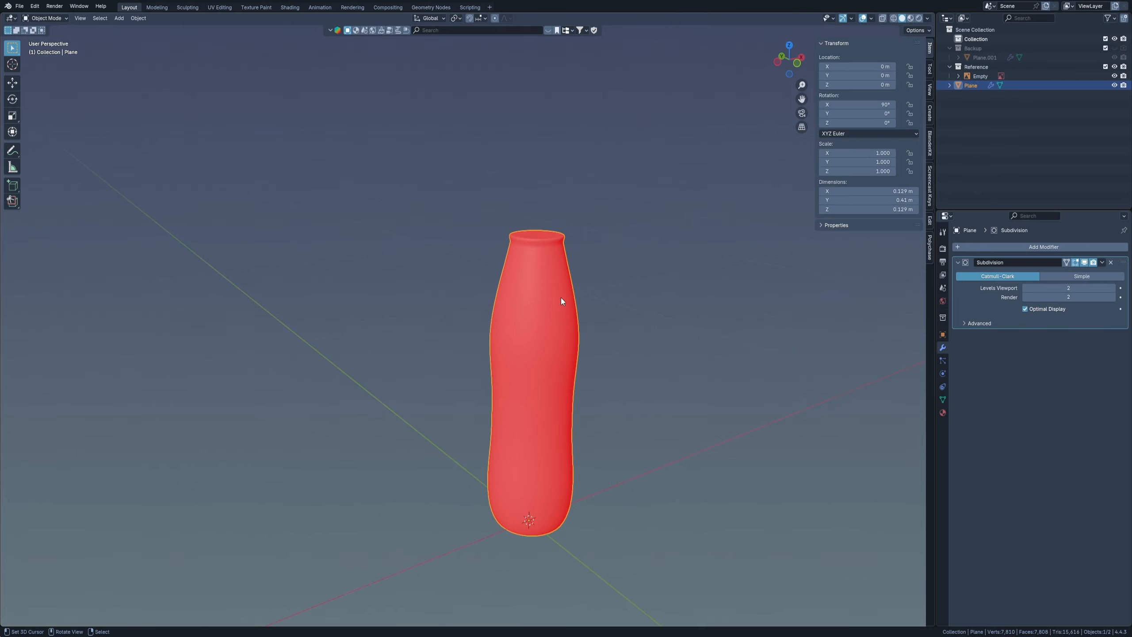
# Select the bottle's whole mesh in Edit Mode and recalculate its normals to face outward.
pyautogui.press('Tab')
pyautogui.press('a')
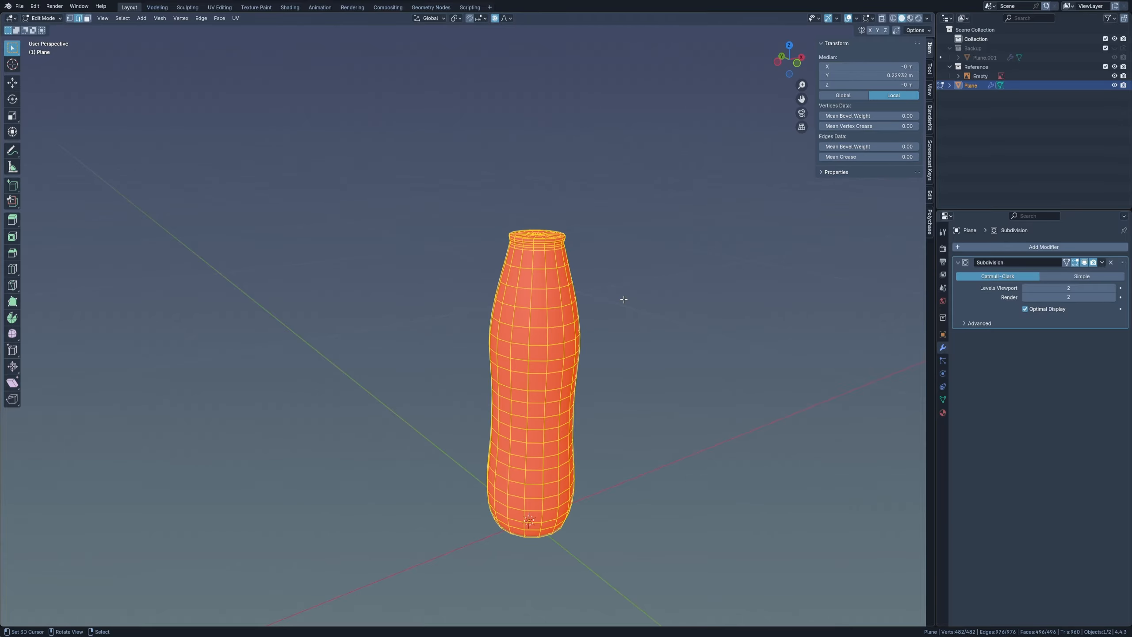
pyautogui.hotkey('shift', 'n')
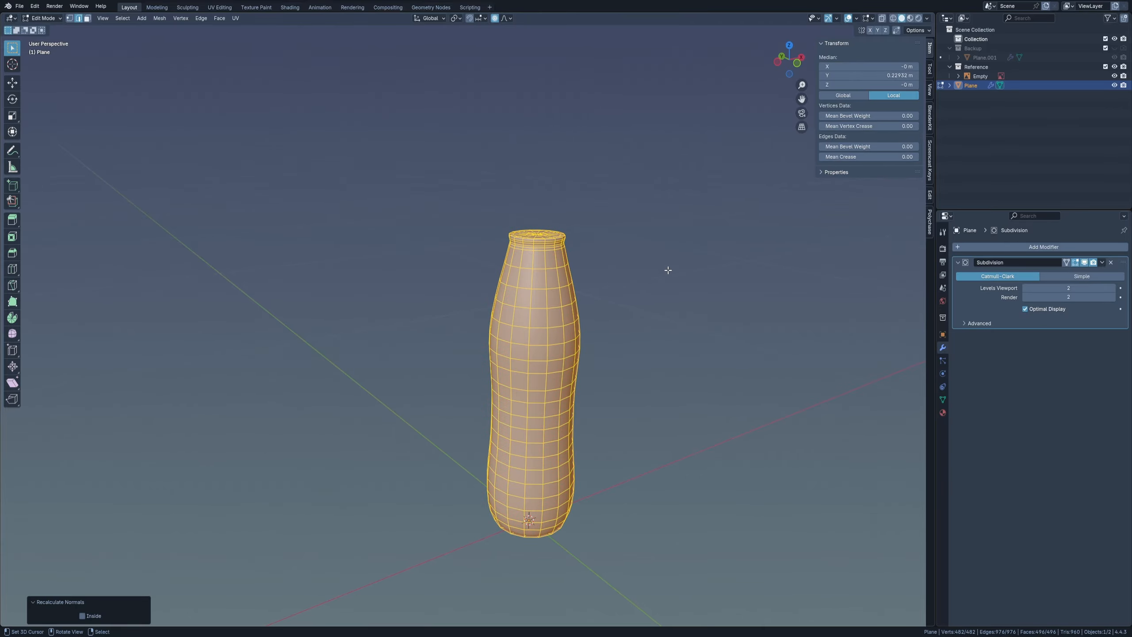
# Turn on the Screencast Keys display and check its settings.
pyautogui.click(930, 159)
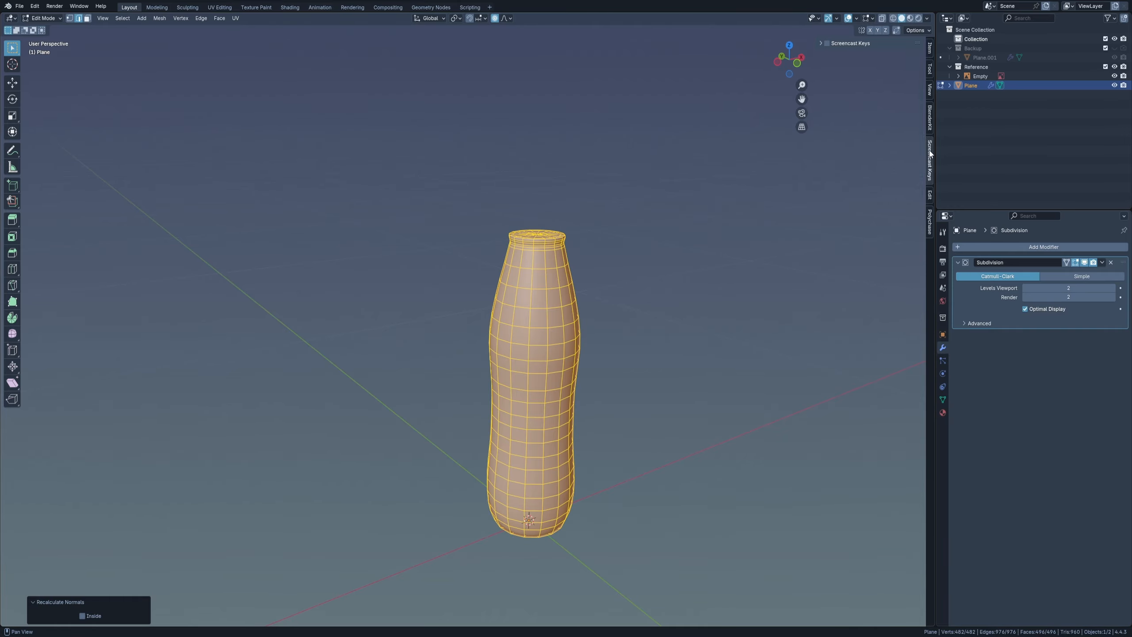
pyautogui.click(827, 43)
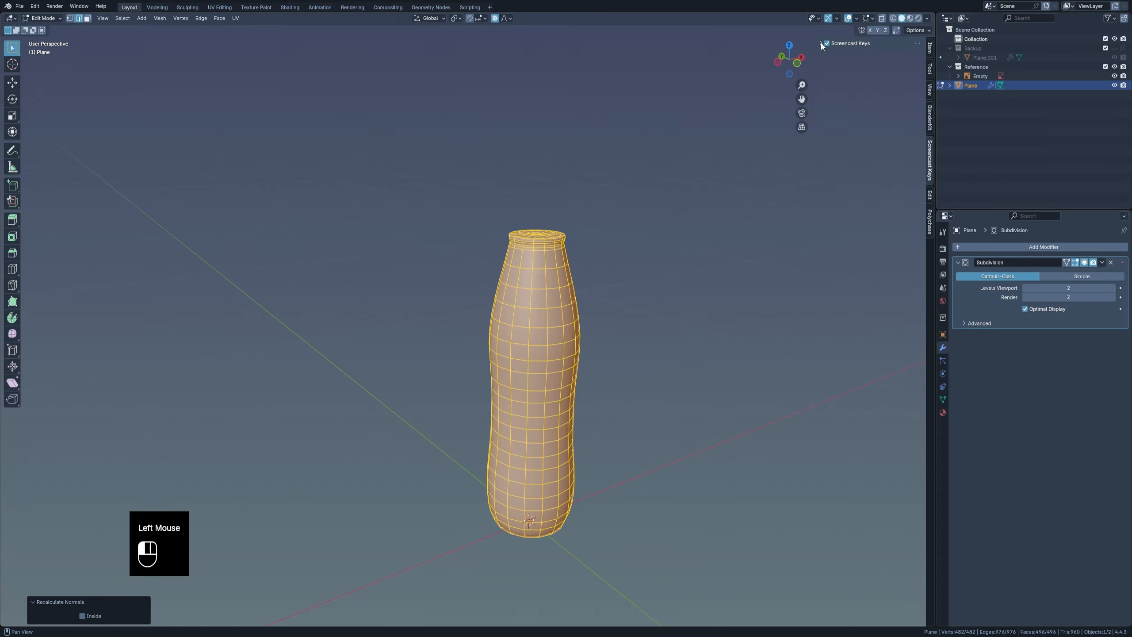
pyautogui.click(820, 43)
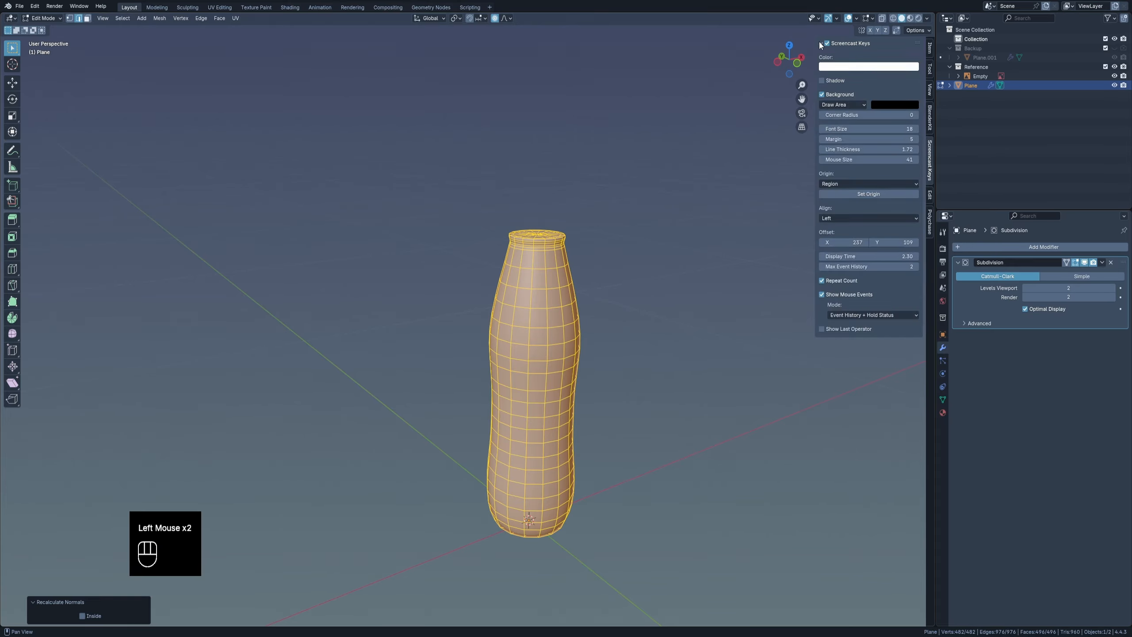
pyautogui.click(820, 43)
# Recalculate the bottle's normals outward once more and turn off the Face Orientation overlay in Object Mode.
pyautogui.rightClick(547, 289)
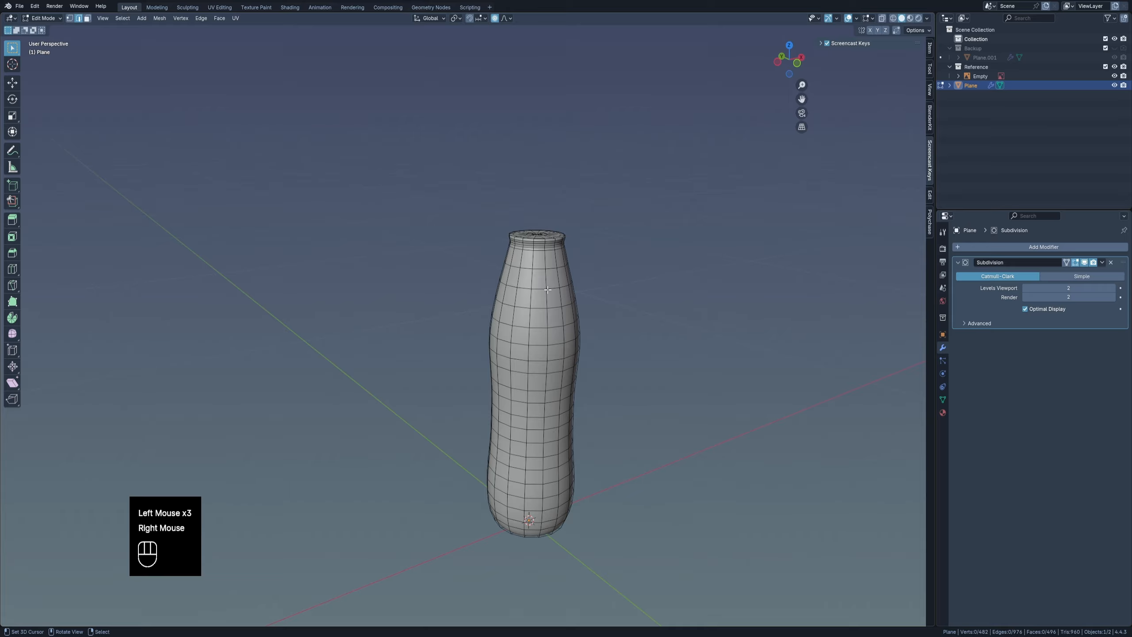
pyautogui.press('Tab')
pyautogui.press('Tab')
pyautogui.press('a')
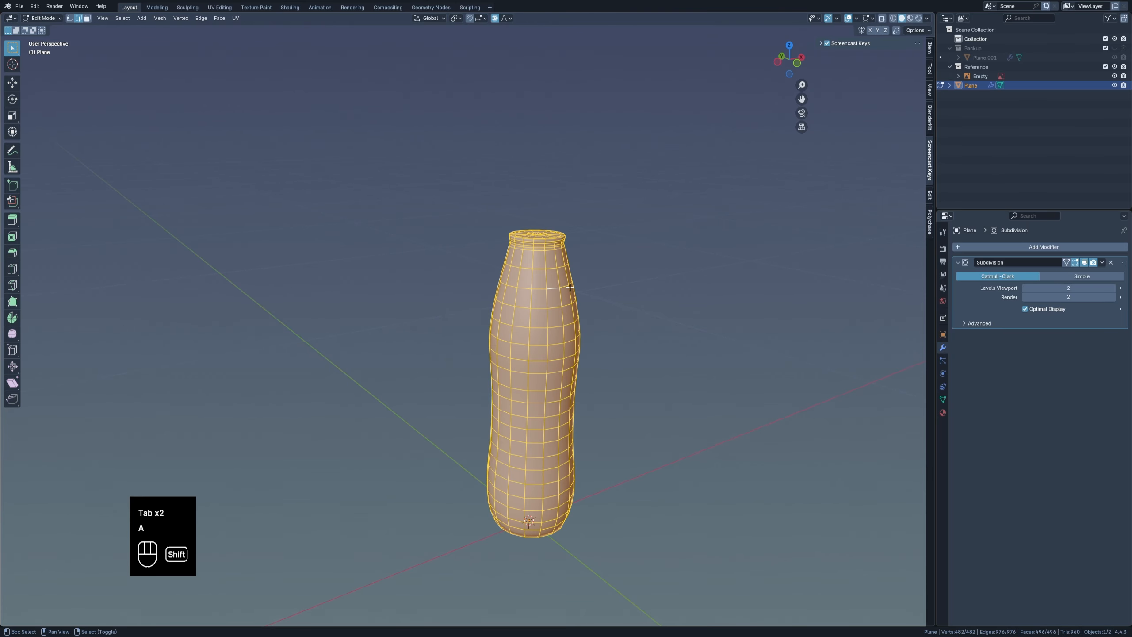
pyautogui.hotkey('shift', 'n')
pyautogui.press('Tab')
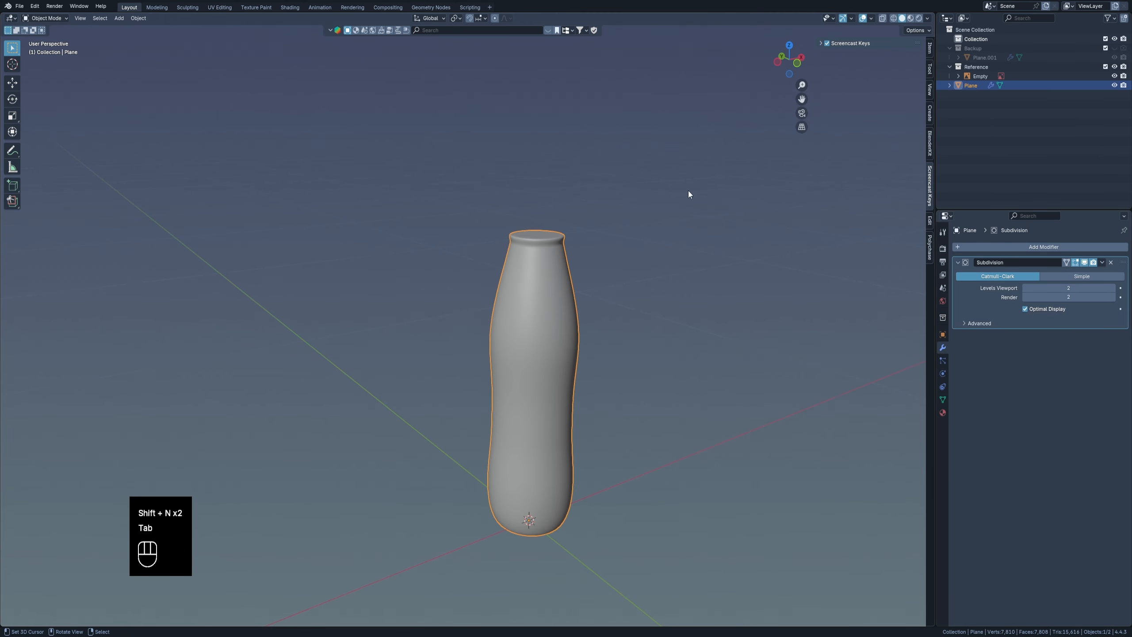
pyautogui.click(872, 18)
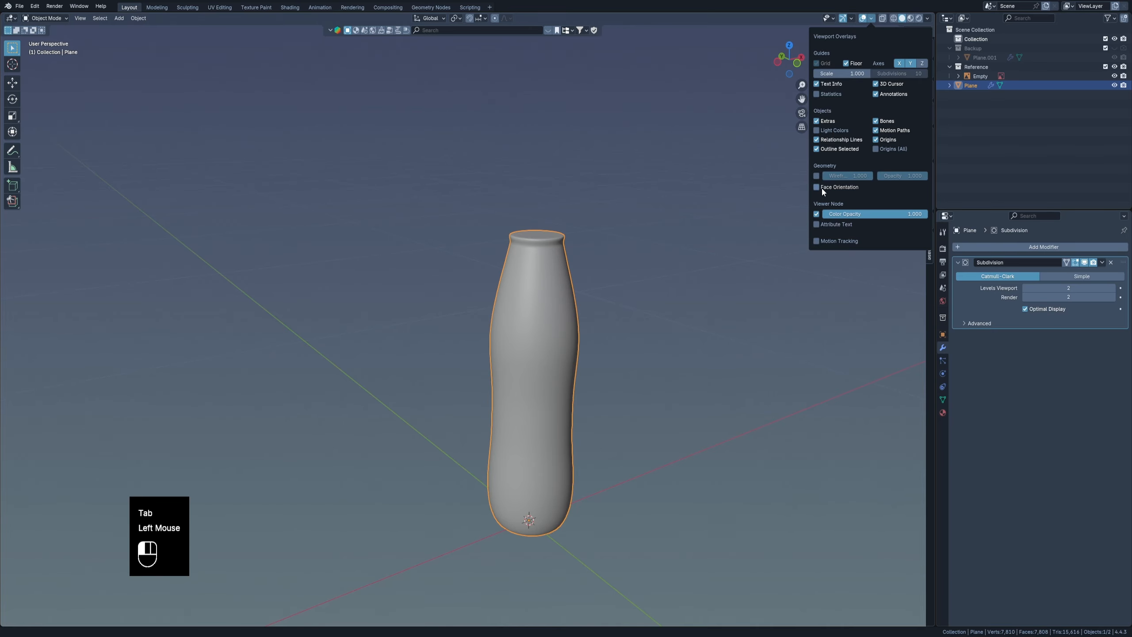
# Snap the 3D cursor to the centre vertex of the bottle's top cap and return to Object Mode.
pyautogui.keyDown('shift'); pyautogui.moveTo(783, 197); pyautogui.dragTo(758, 273, button='middle'); pyautogui.keyUp('shift')
pyautogui.scroll(3, 500, 297)
pyautogui.press('Tab')
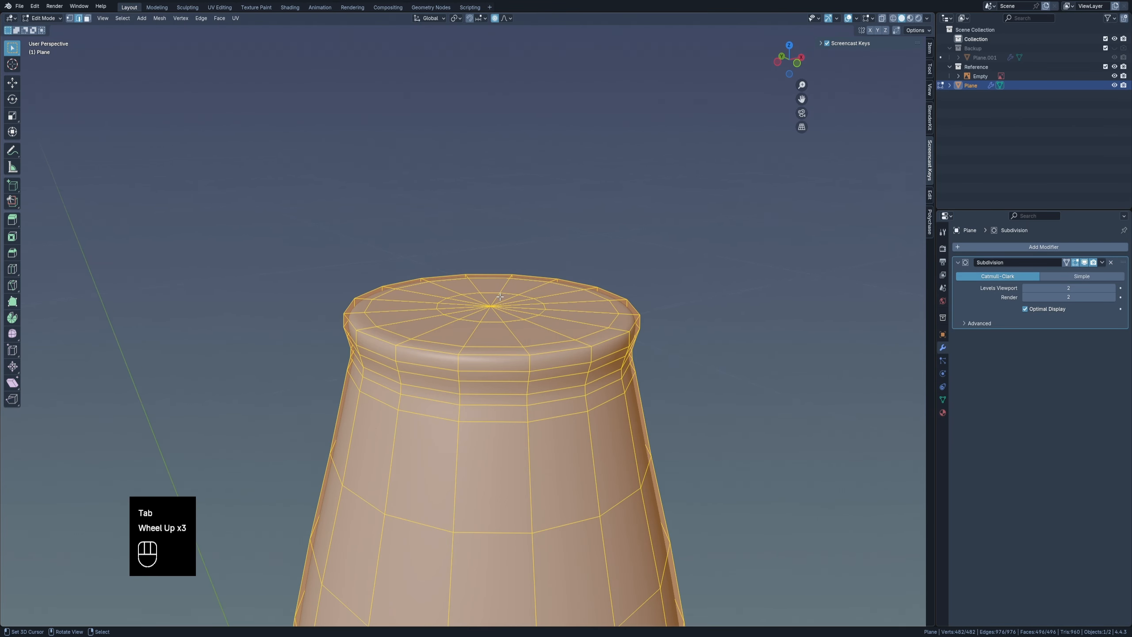
pyautogui.rightClick(499, 298)
pyautogui.scroll(3, 501, 301)
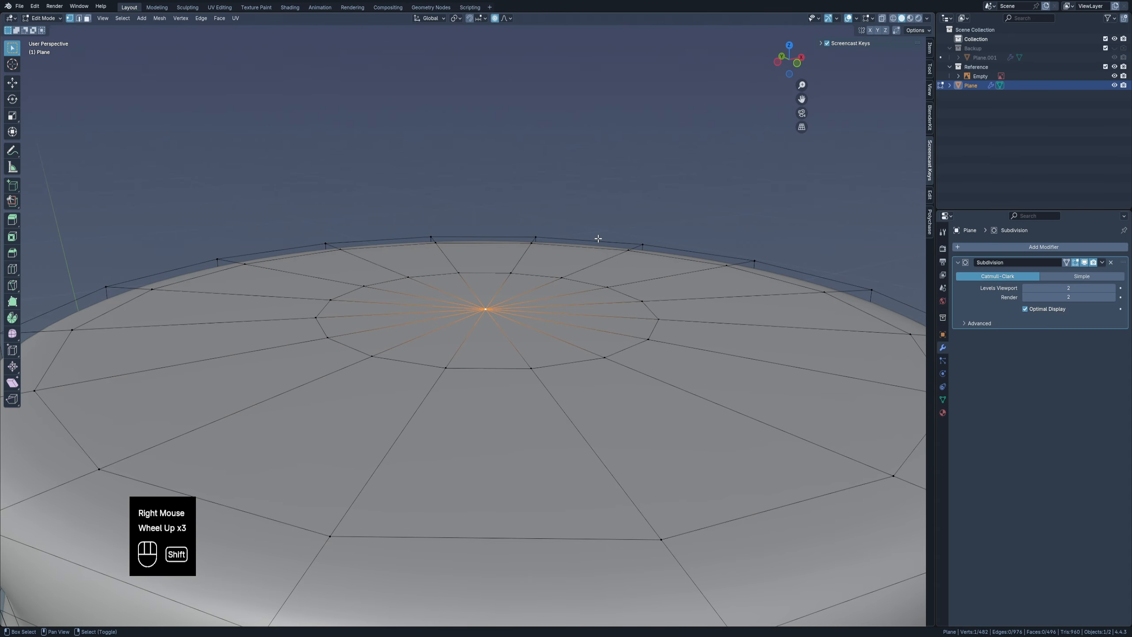
pyautogui.hotkey('shift', 's')
pyautogui.click(598, 293)
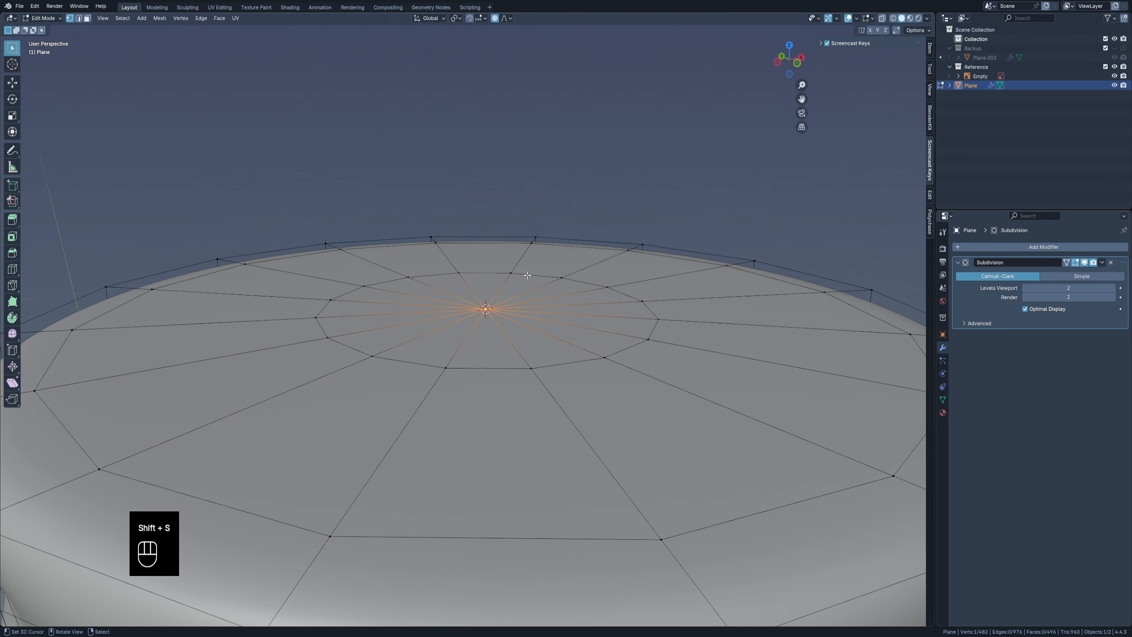
pyautogui.scroll(-3, 552, 269)
pyautogui.press('Tab')
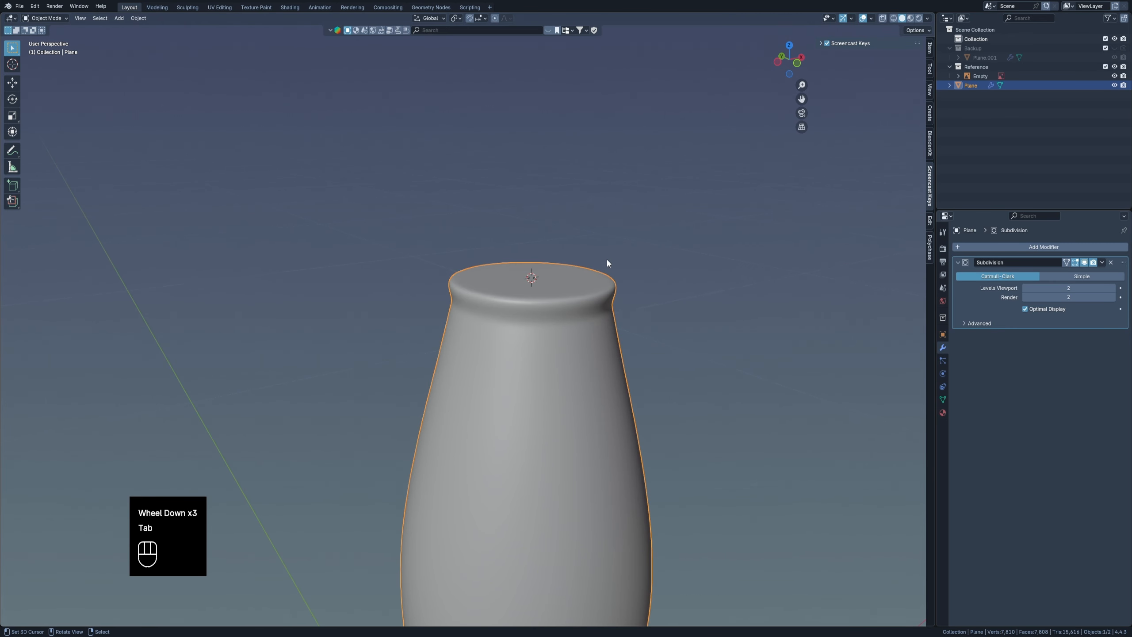
# Add a mesh cylinder at the 3D cursor with 260 vertices.
pyautogui.hotkey('shift', 'a')
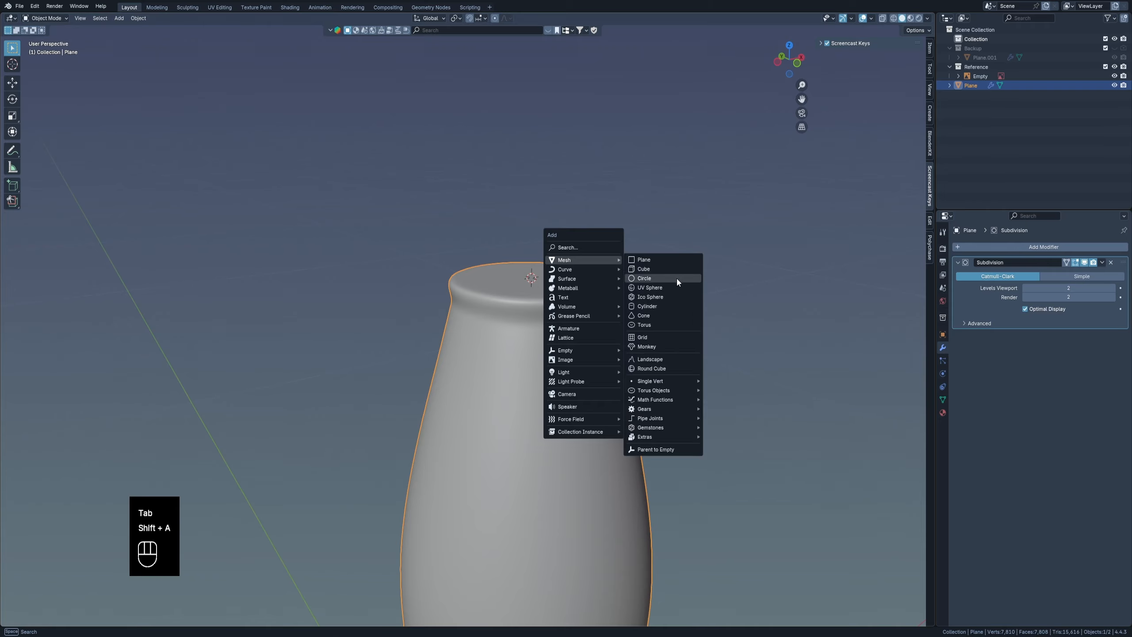
pyautogui.click(654, 306)
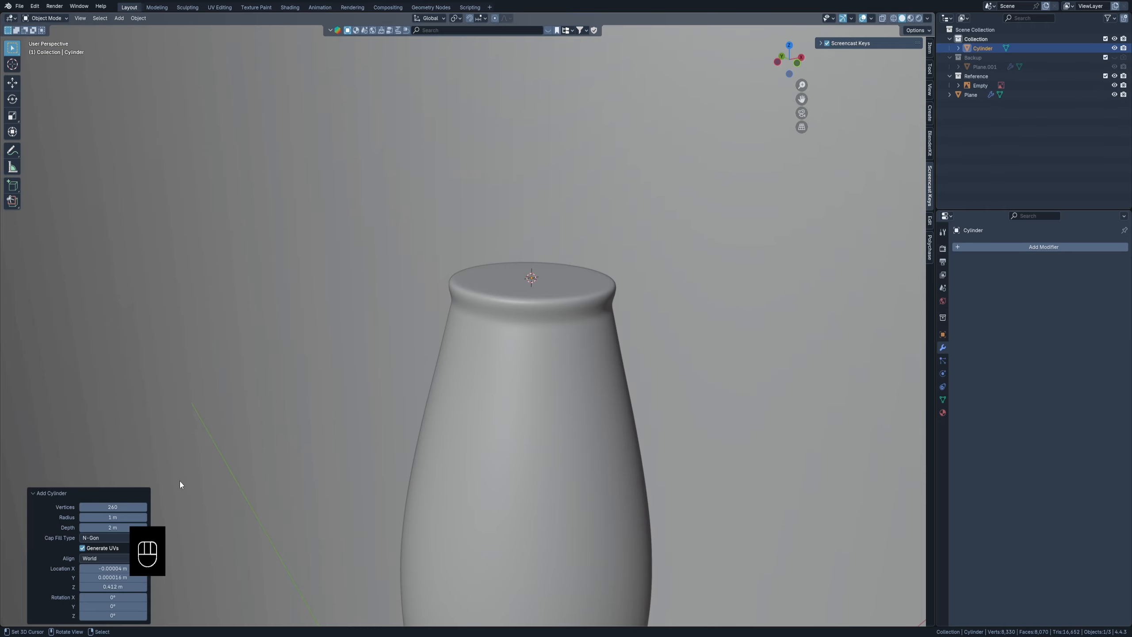
pyautogui.click(113, 507)
pyautogui.press('Return')
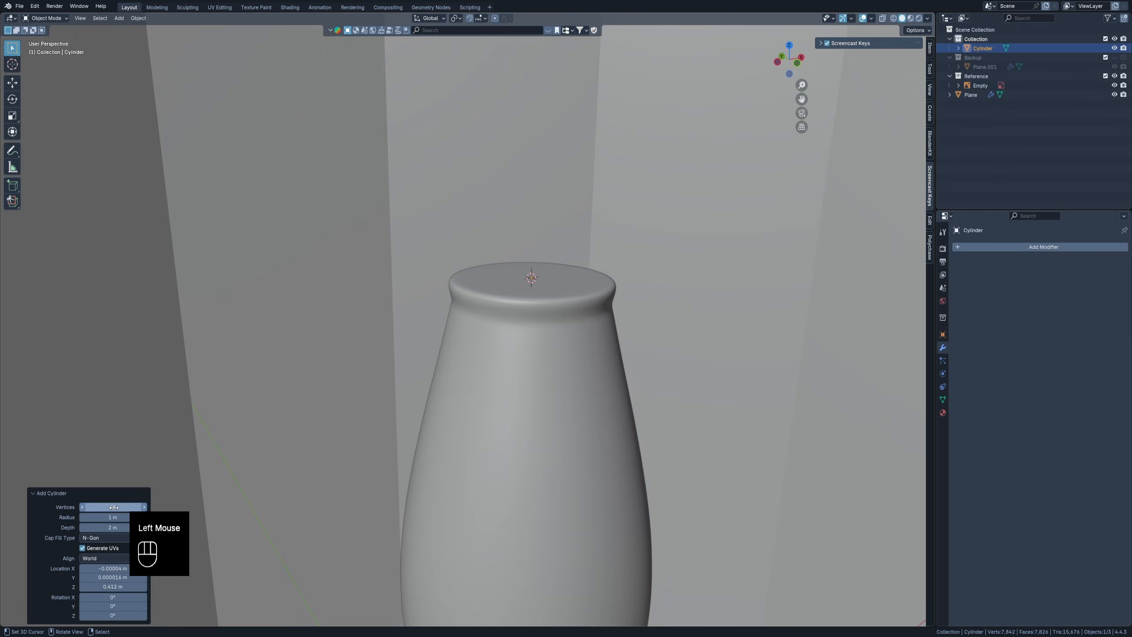
pyautogui.scroll(-4, 324, 288)
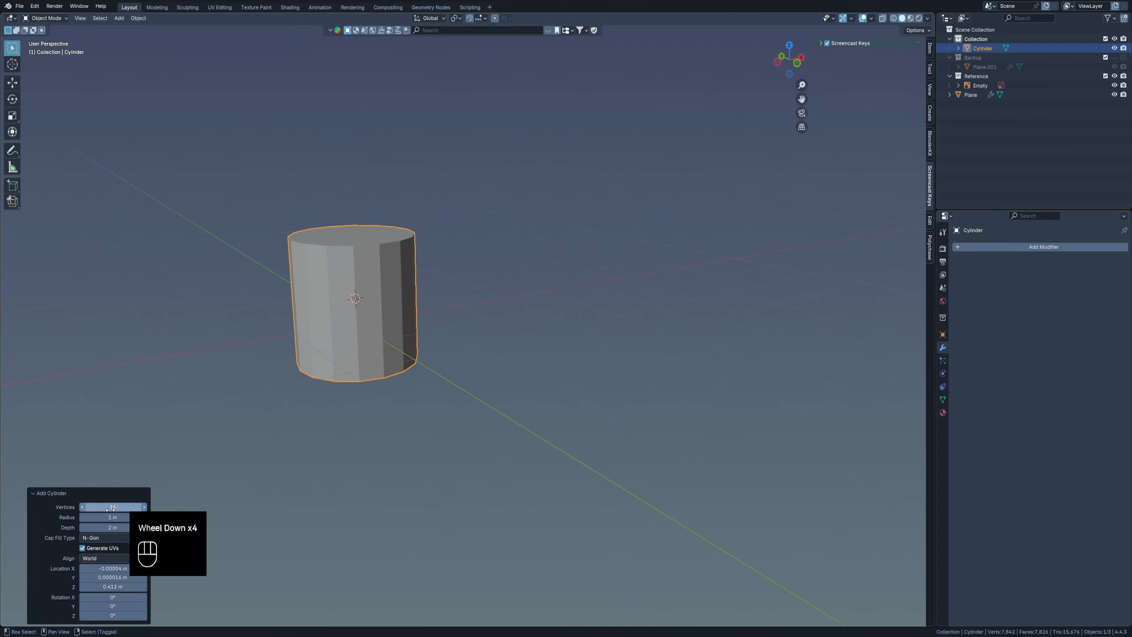
pyautogui.click(111, 508)
pyautogui.write('260')
pyautogui.press('Return')
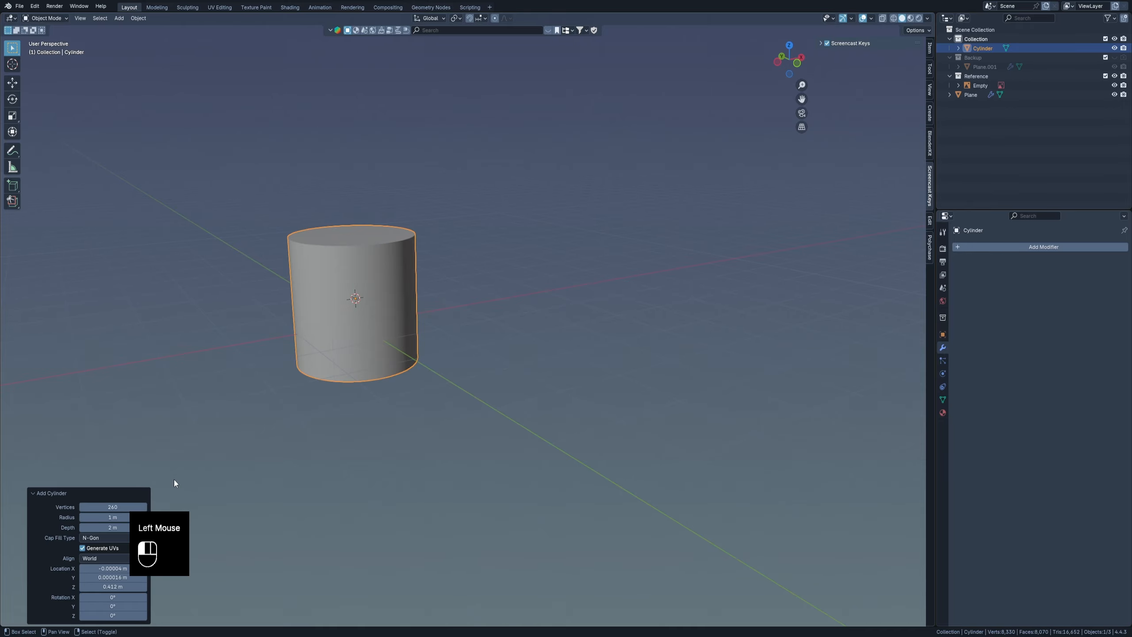
# Check the cylinder's mesh in Edit Mode, then flatten the whole object along Z to about 0.36 of its height.
pyautogui.scroll(2, 350, 260)
pyautogui.scroll(1, 352, 263)
pyautogui.press('Tab')
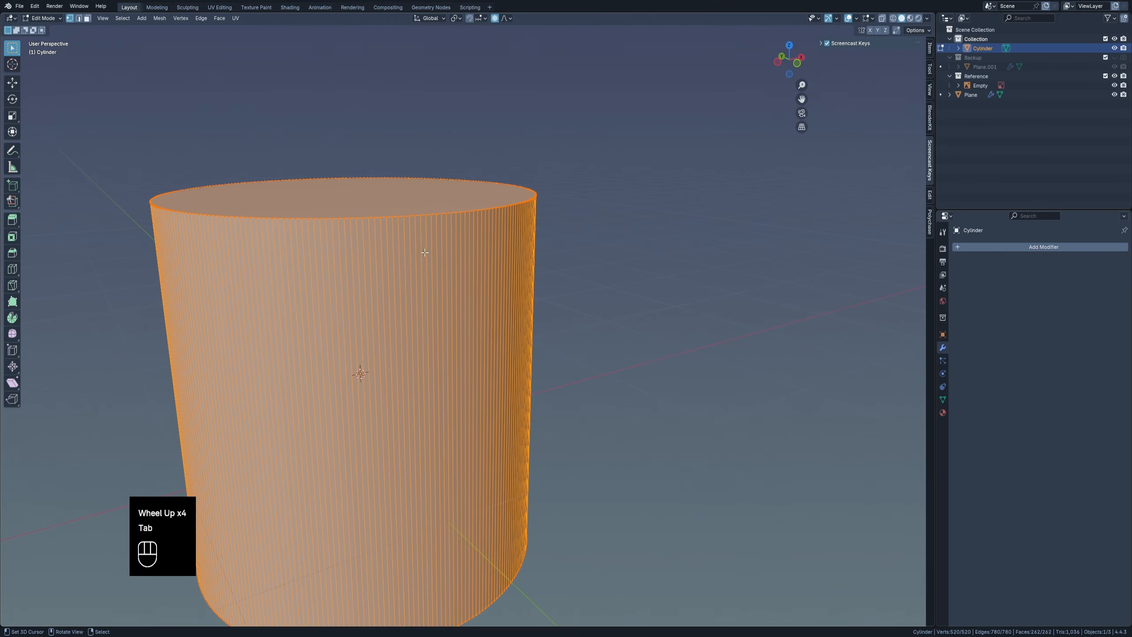
pyautogui.press('Tab')
pyautogui.press('s')
pyautogui.press('z')
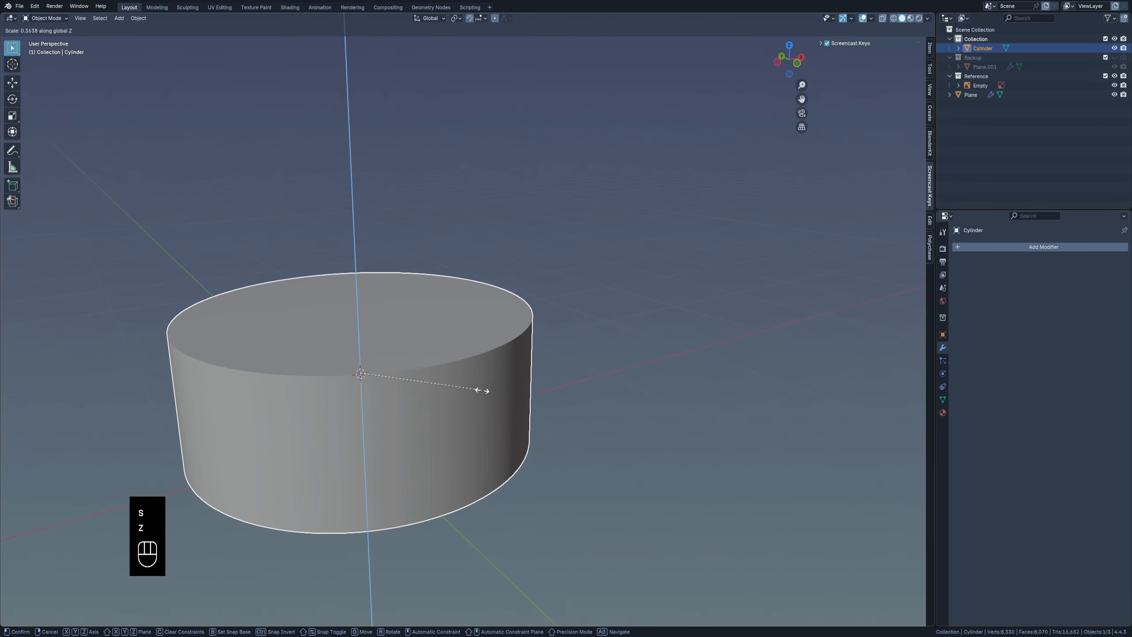
pyautogui.click(482, 391)
# From the front, scale the cylinder down uniformly by about 0.074 and again by about 0.306, viewing it in wireframe.
pyautogui.press('KP_1')
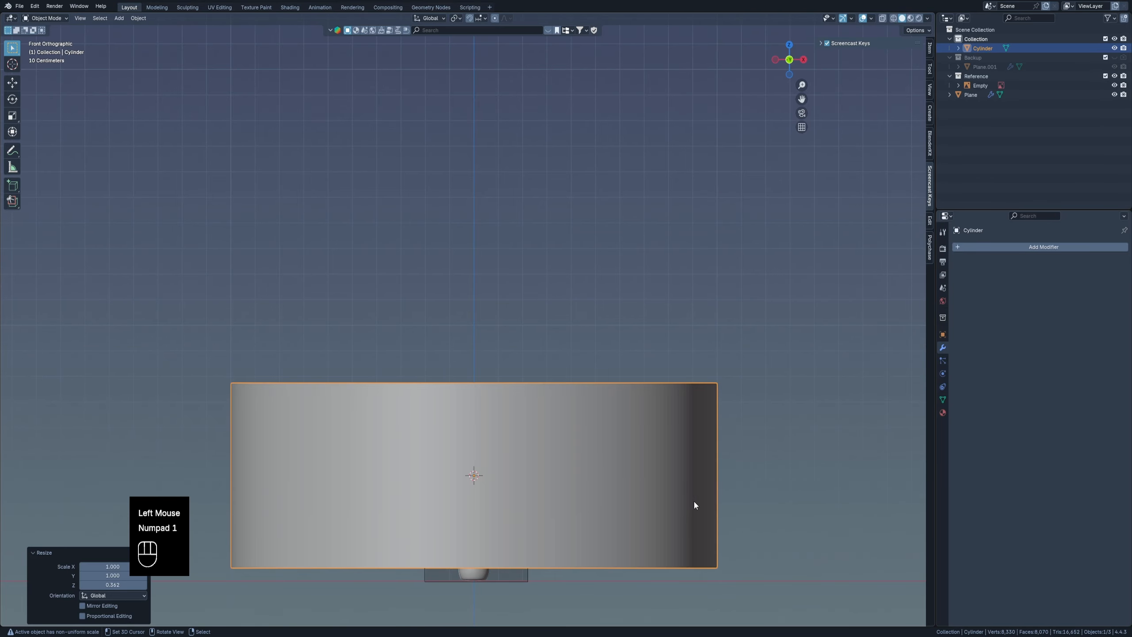
pyautogui.press('s')
pyautogui.click(488, 481)
pyautogui.keyDown('shift'); pyautogui.moveTo(488, 481); pyautogui.dragTo(543, 385, button='middle'); pyautogui.keyUp('shift')
pyautogui.scroll(5, 543, 384)
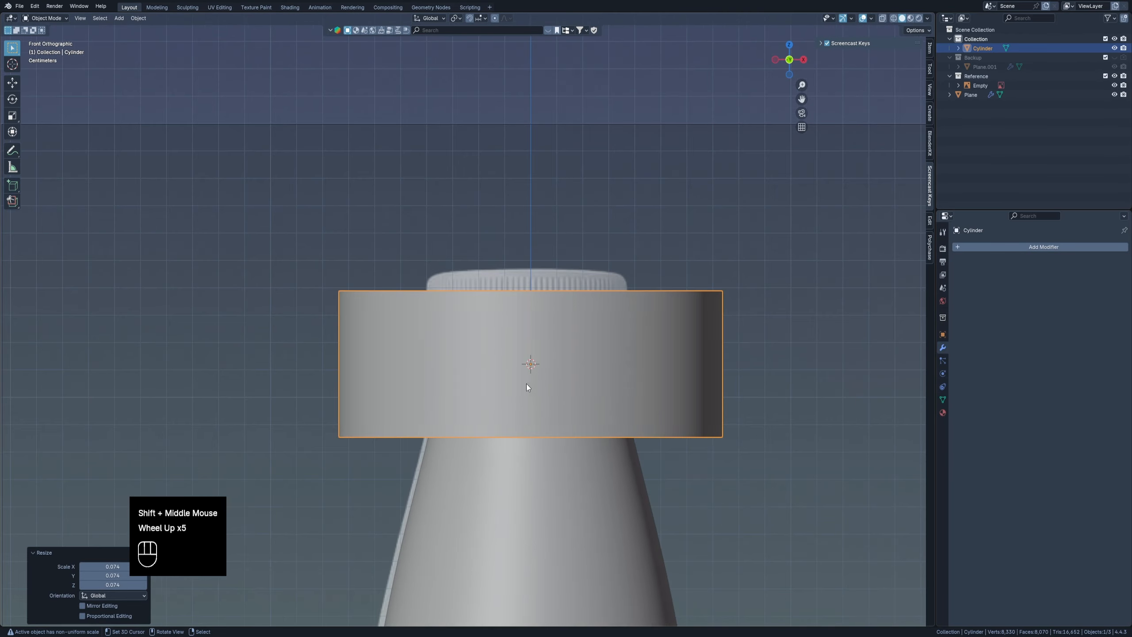
pyautogui.scroll(3, 490, 375)
pyautogui.press('s')
pyautogui.click(619, 403)
# Raise the cylinder about 0.022 m along Z onto the ribbed part of the reference cap.
pyautogui.press('g')
pyautogui.press('z')
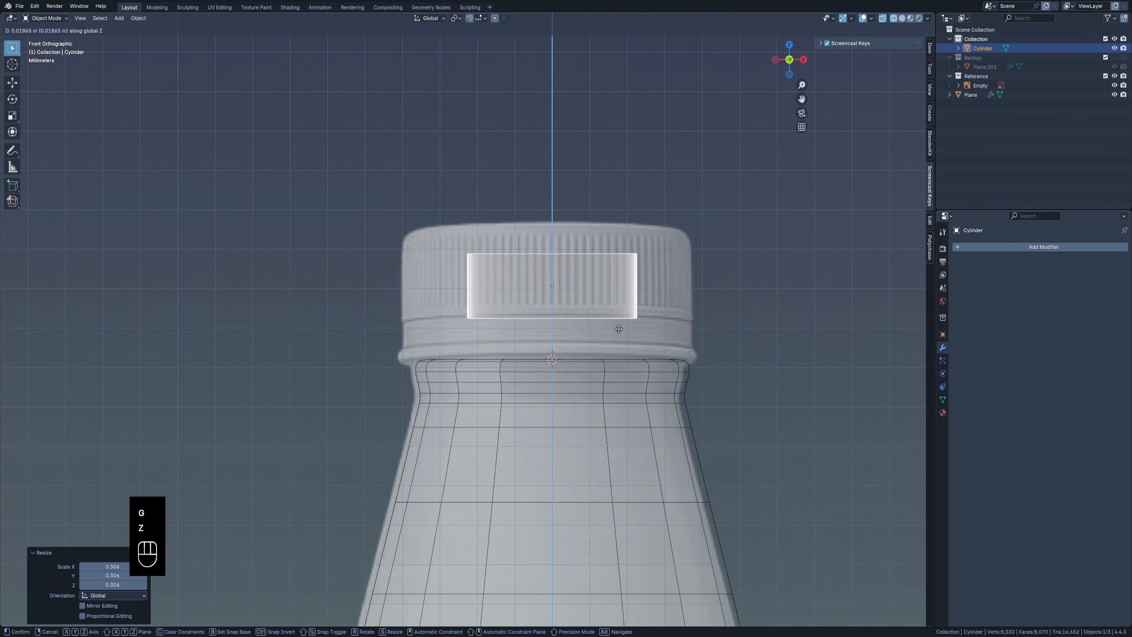
pyautogui.click(617, 326)
pyautogui.keyDown('shift'); pyautogui.moveTo(616, 315); pyautogui.dragTo(518, 296, button='middle'); pyautogui.keyUp('shift')
pyautogui.scroll(2, 513, 290)
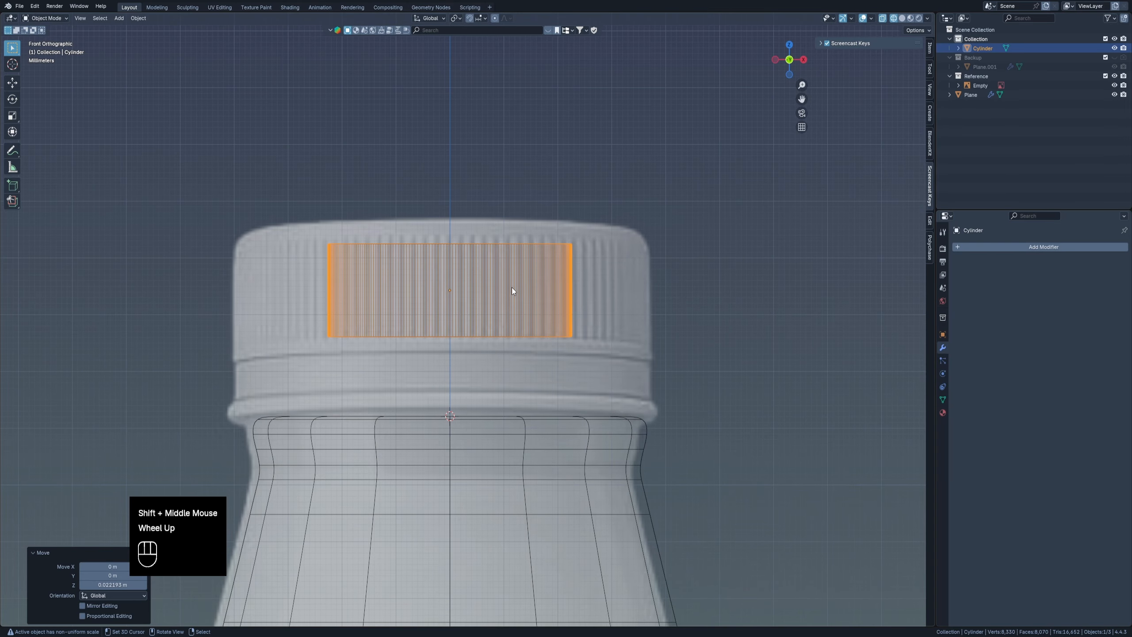
# Scale the cylinder uniformly by about 1.5, then widen it to about 0.079 m in X and Y with Z locked.
pyautogui.press('s')
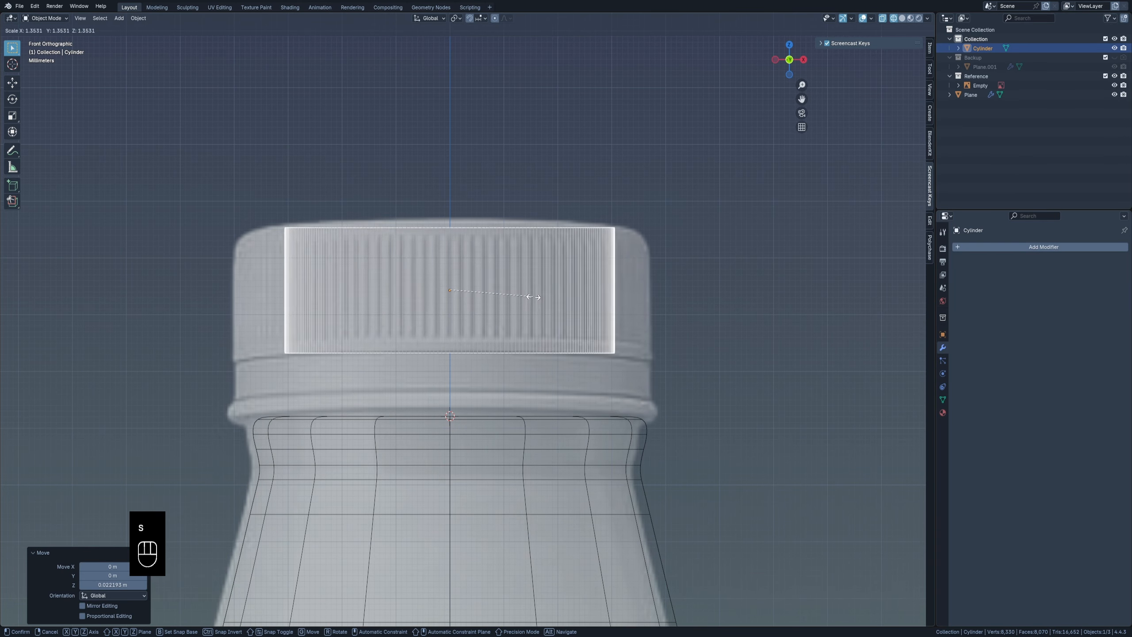
pyautogui.click(542, 302)
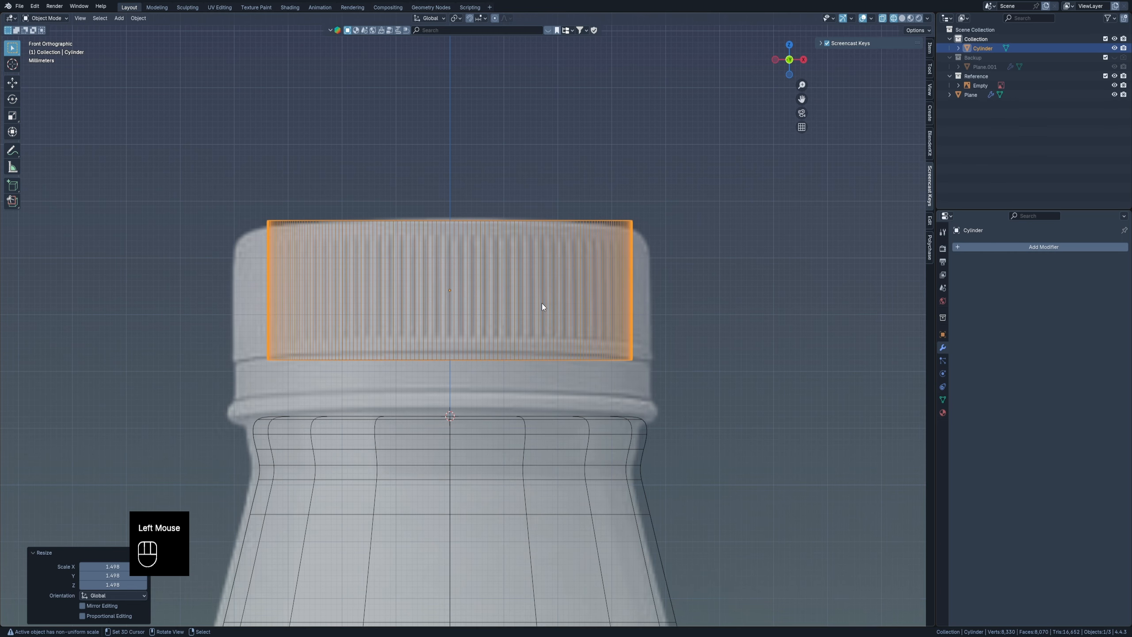
pyautogui.press('s')
pyautogui.hotkey('shift', 'z')
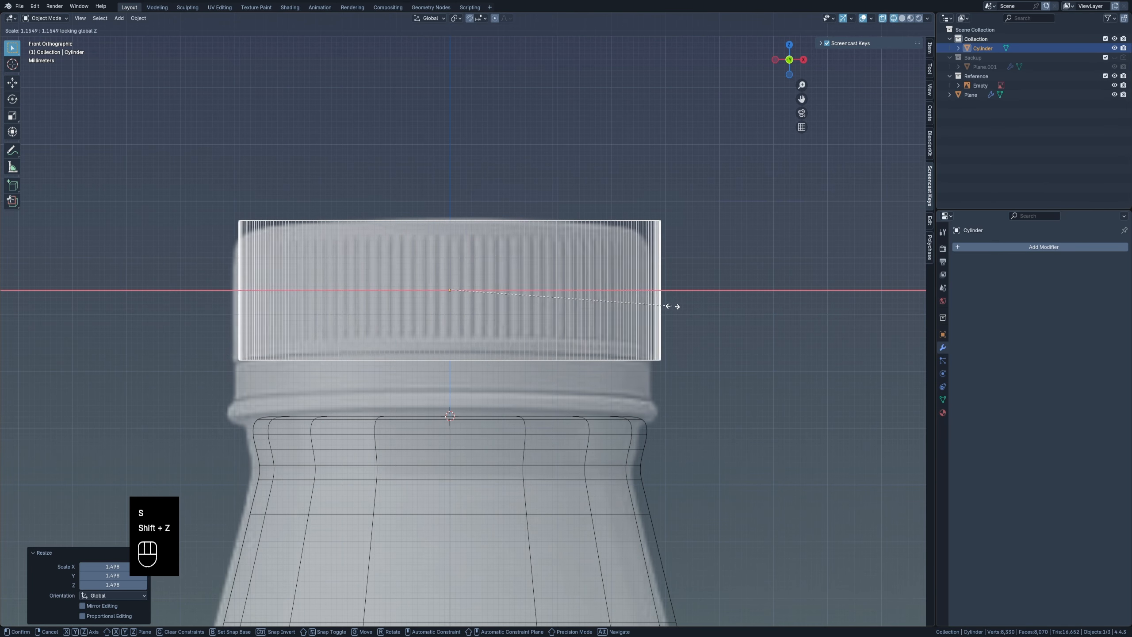
pyautogui.click(674, 307)
# Lower the cylinder's bottom vertices about 0.008 m along Z to the reference cap's lower rim, with proportional editing off.
pyautogui.press('Tab')
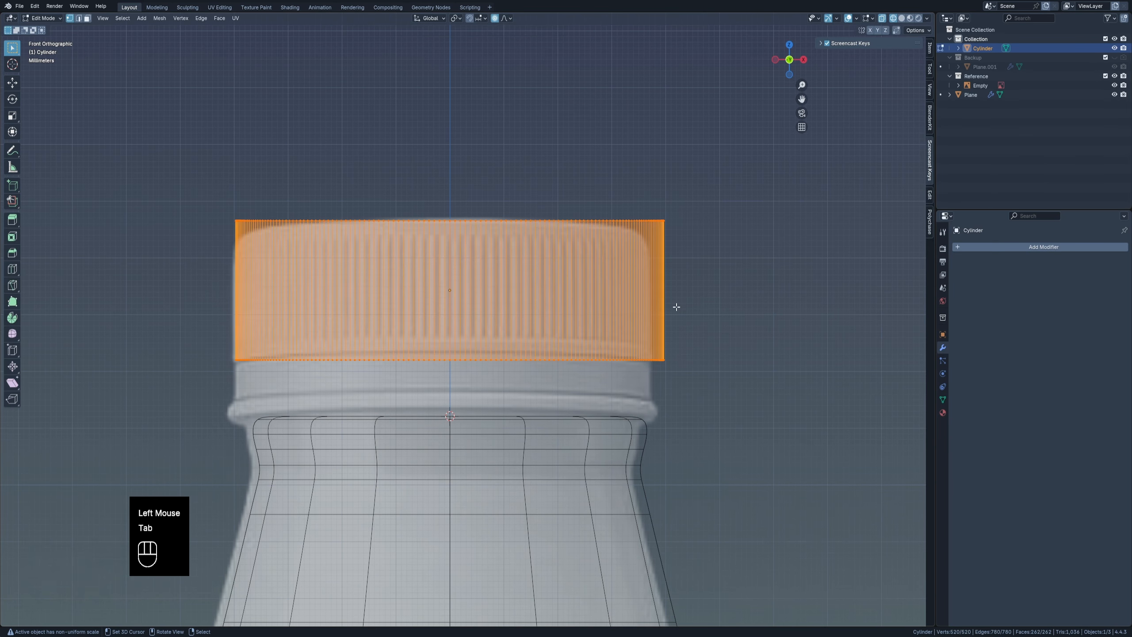
pyautogui.press('1')
pyautogui.moveTo(171, 310); pyautogui.dragTo(799, 379)
pyautogui.scroll(1, 363, 369)
pyautogui.press('g')
pyautogui.press('z')
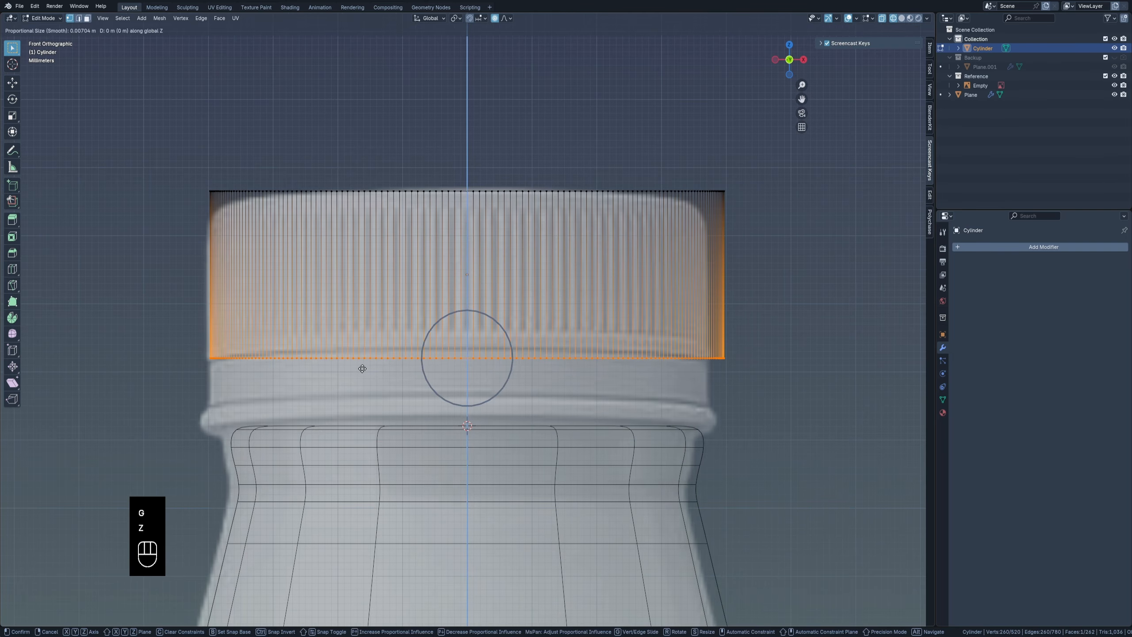
pyautogui.rightClick(361, 380)
pyautogui.scroll(1, 379, 289)
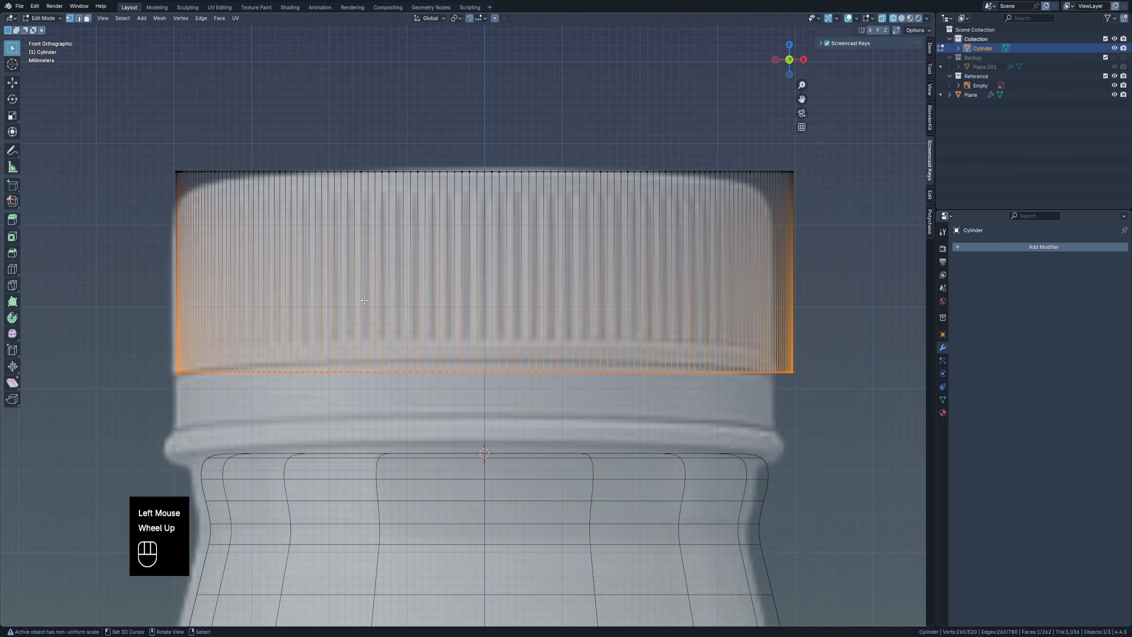
pyautogui.press('g')
pyautogui.press('z')
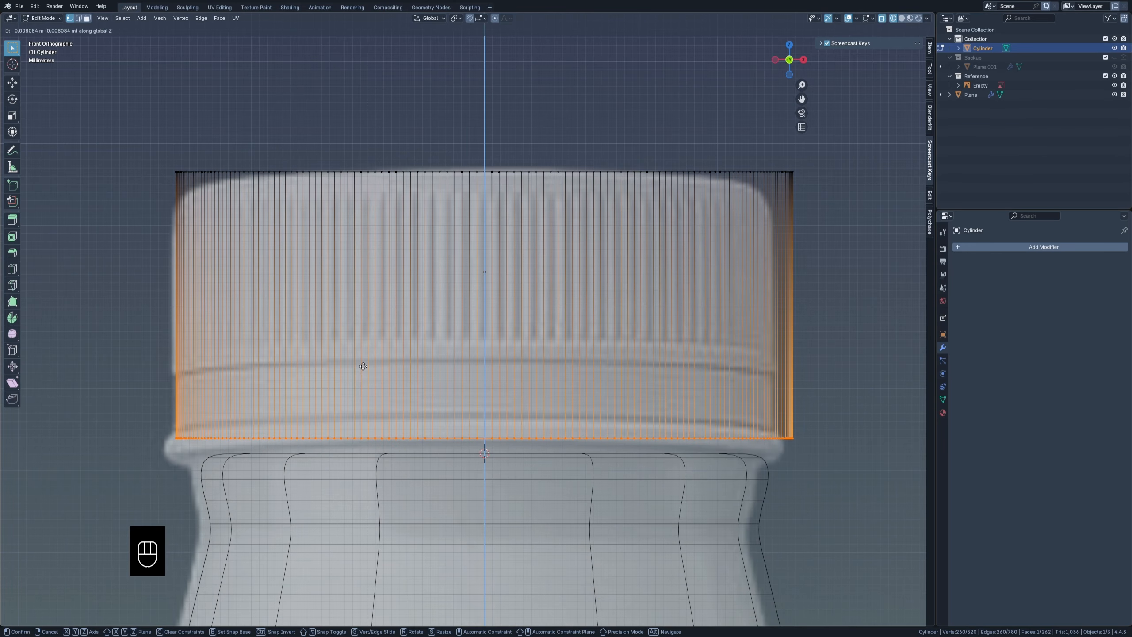
pyautogui.click(364, 365)
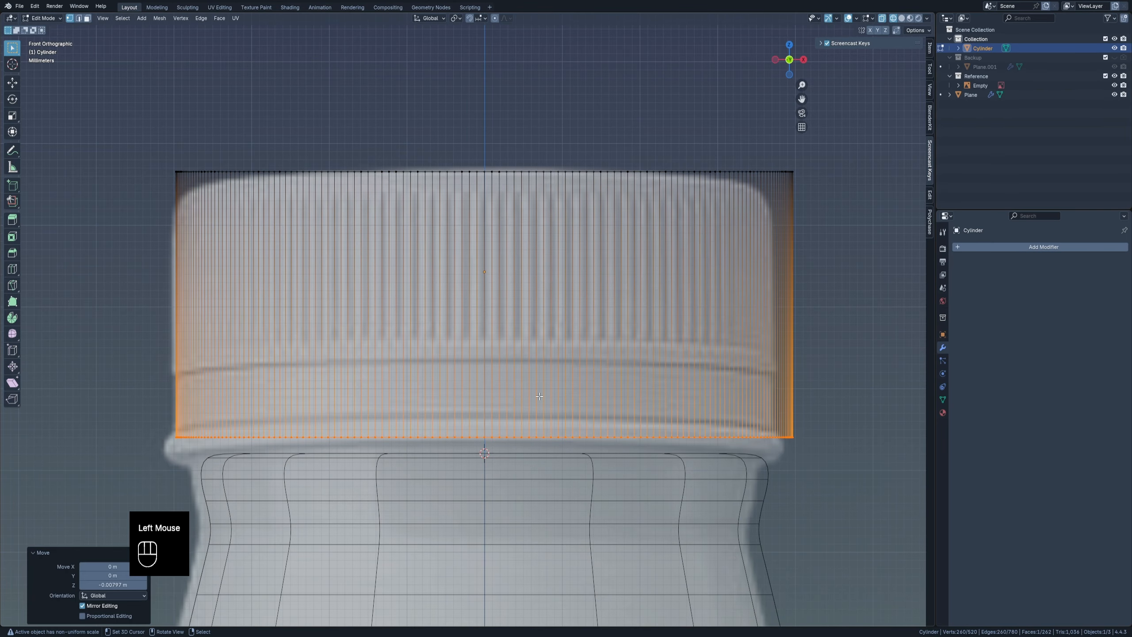
# Temporarily move the cylinder aside in Object Mode to inspect the reference cap, and show the cylinder's transform values.
pyautogui.press('Tab')
pyautogui.press('g')
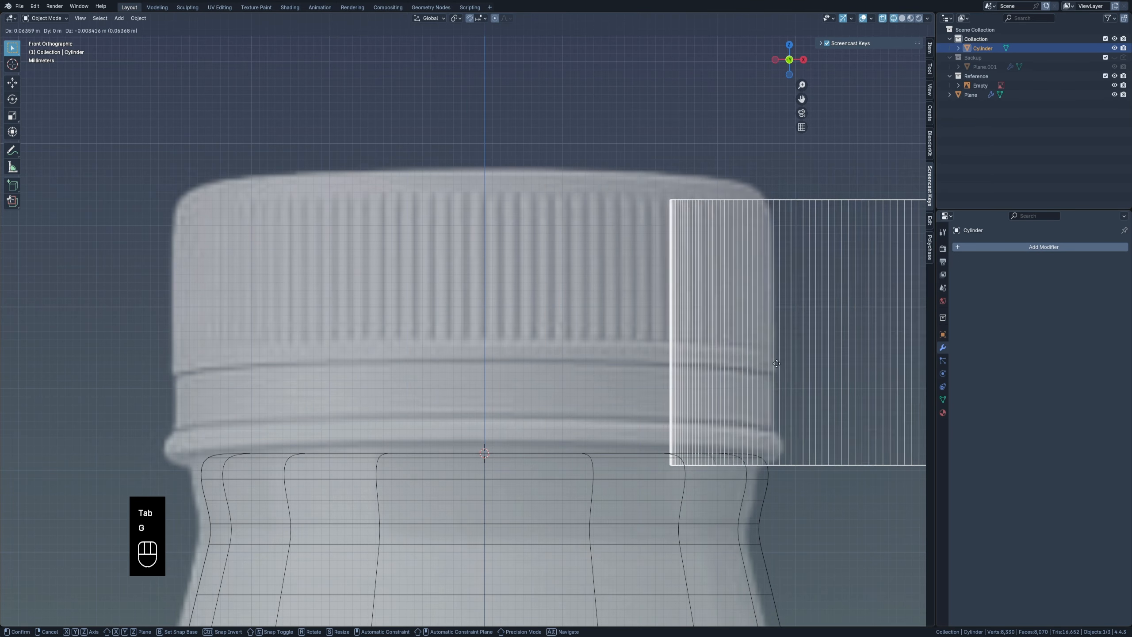
pyautogui.rightClick(867, 393)
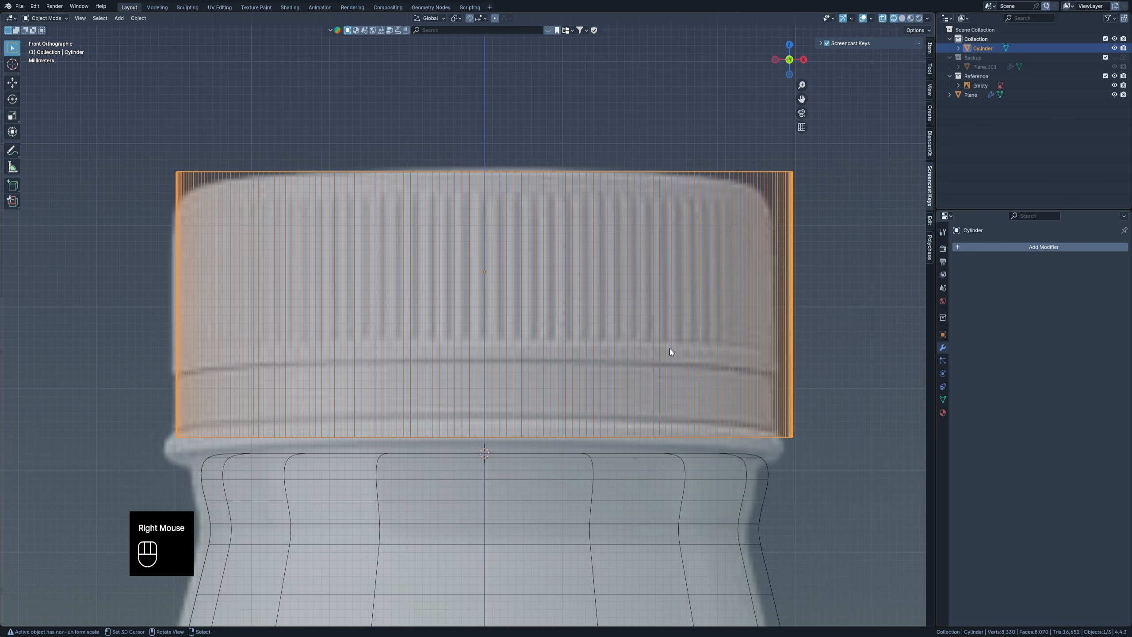
pyautogui.press('n')
pyautogui.press('n')
pyautogui.click(930, 49)
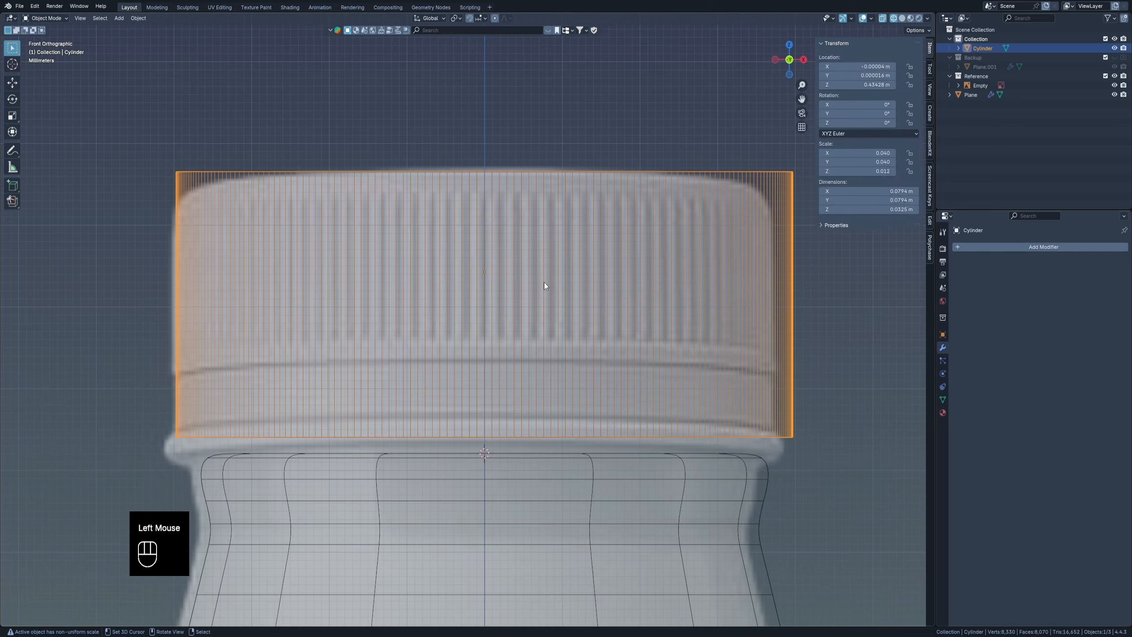
# Apply the cylinder's scale and open its mesh in Edit Mode.
pyautogui.hotkey('ctrl', 'a')
pyautogui.click(501, 282)
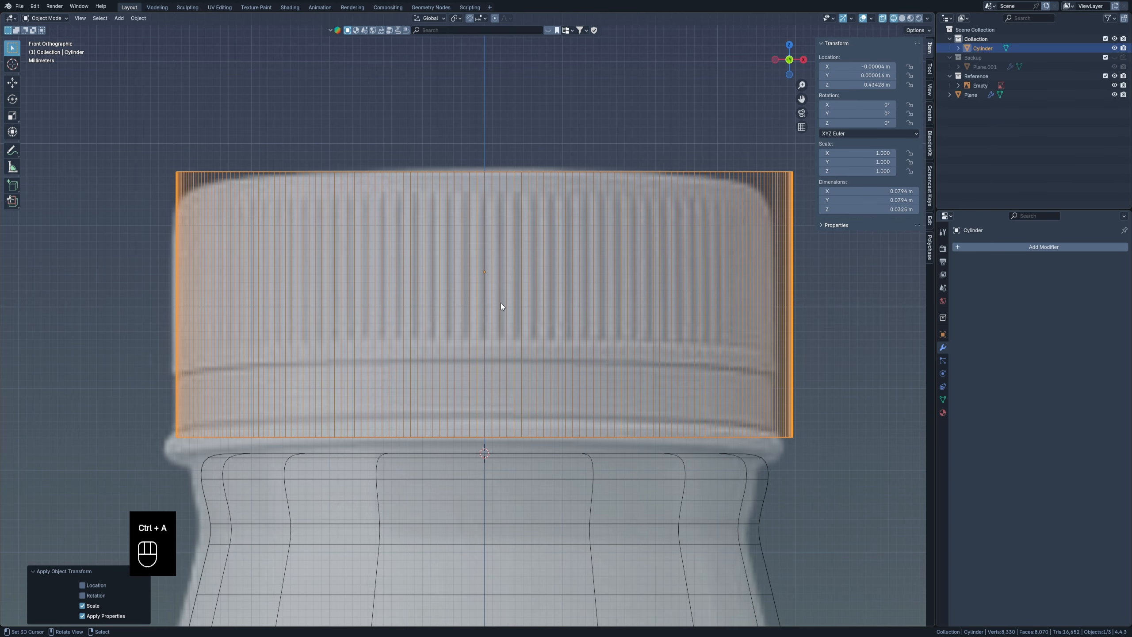
pyautogui.press('Tab')
# Add two horizontal loop cuts around the cylinder, aligning them with the reference cap's lower and upper grooves.
pyautogui.keyDown('shift'); pyautogui.moveTo(391, 390); pyautogui.dragTo(391, 319, button='middle'); pyautogui.keyUp('shift')
pyautogui.scroll(2, 216, 339)
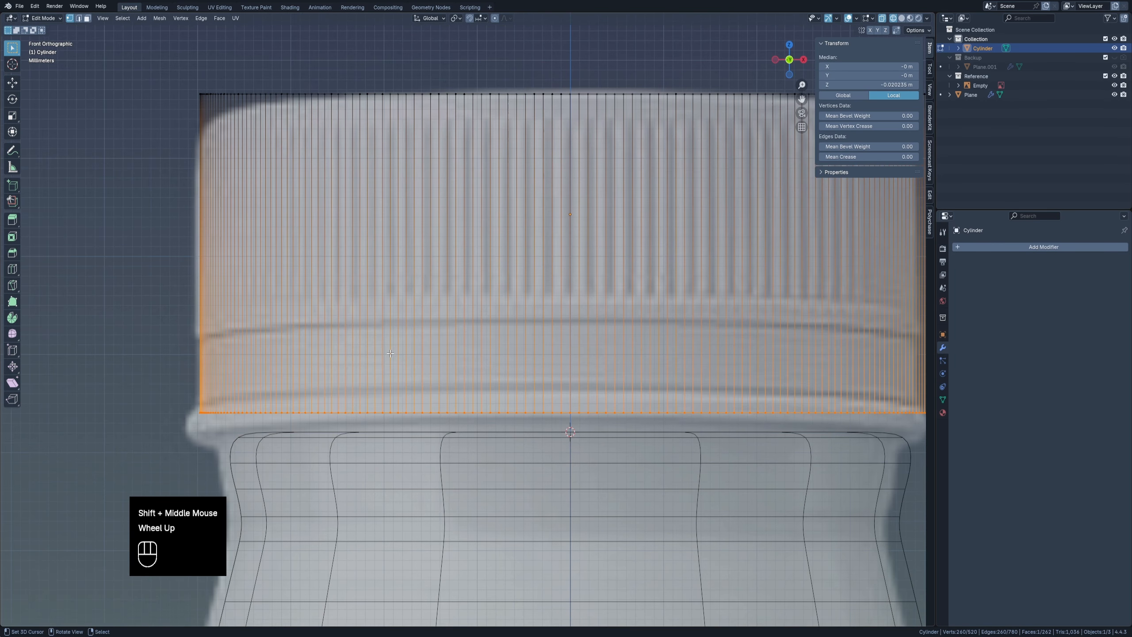
pyautogui.hotkey('ctrl', 'r')
pyautogui.click(215, 228)
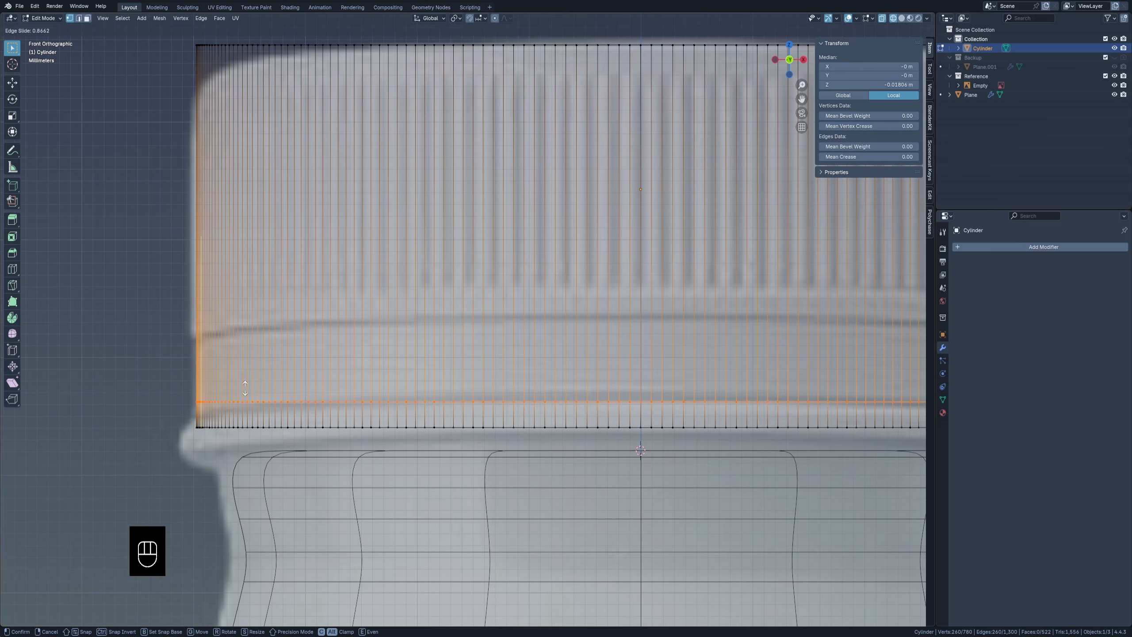
pyautogui.click(244, 388)
pyautogui.hotkey('ctrl', 'r')
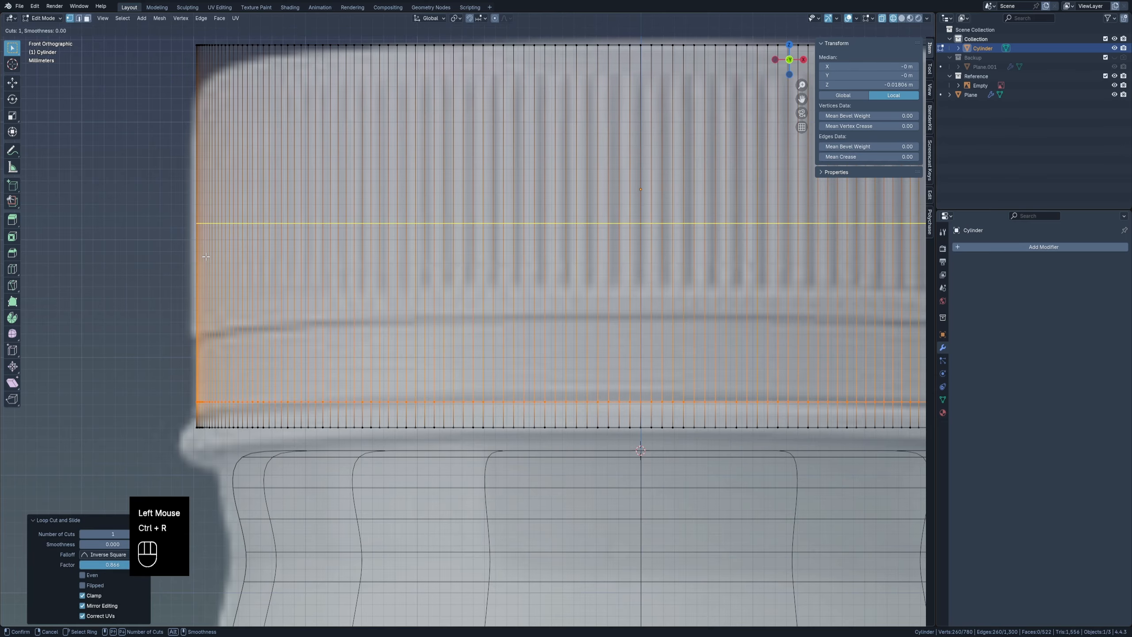
pyautogui.click(213, 225)
pyautogui.click(208, 359)
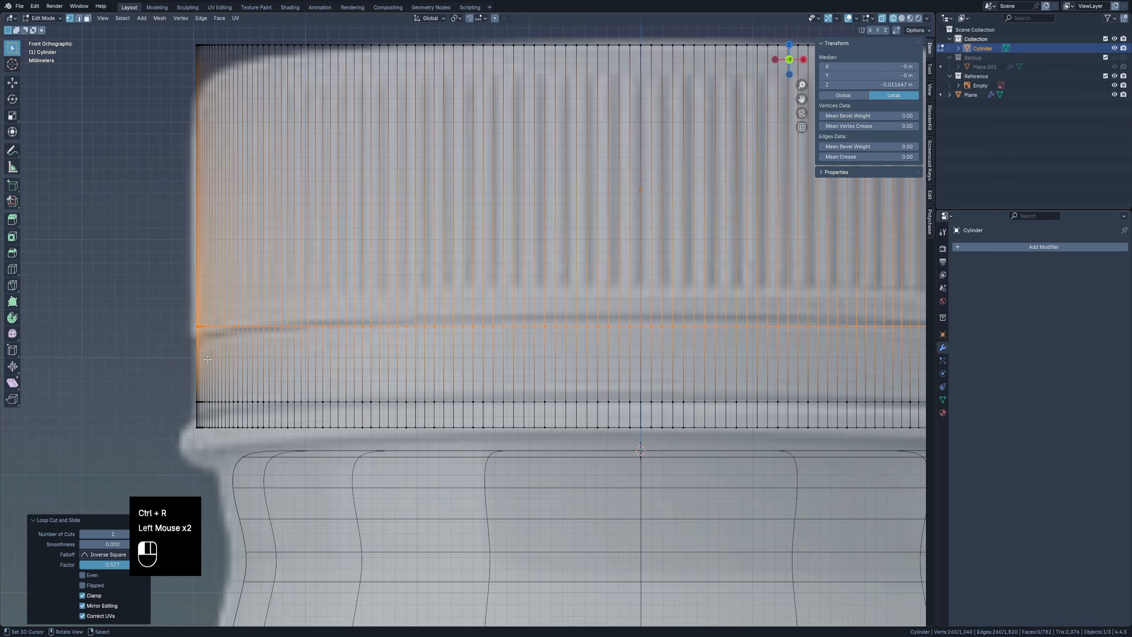
# Bevel both groove loops together into narrow bands with one segment and an offset of about 0.00044 m.
pyautogui.press('2')
pyautogui.keyDown('alt'); pyautogui.keyDown('shift'); pyautogui.rightClick(564, 401); pyautogui.keyUp('shift'); pyautogui.keyUp('alt')
pyautogui.moveTo(499, 335); pyautogui.dragTo(524, 352, button='middle')
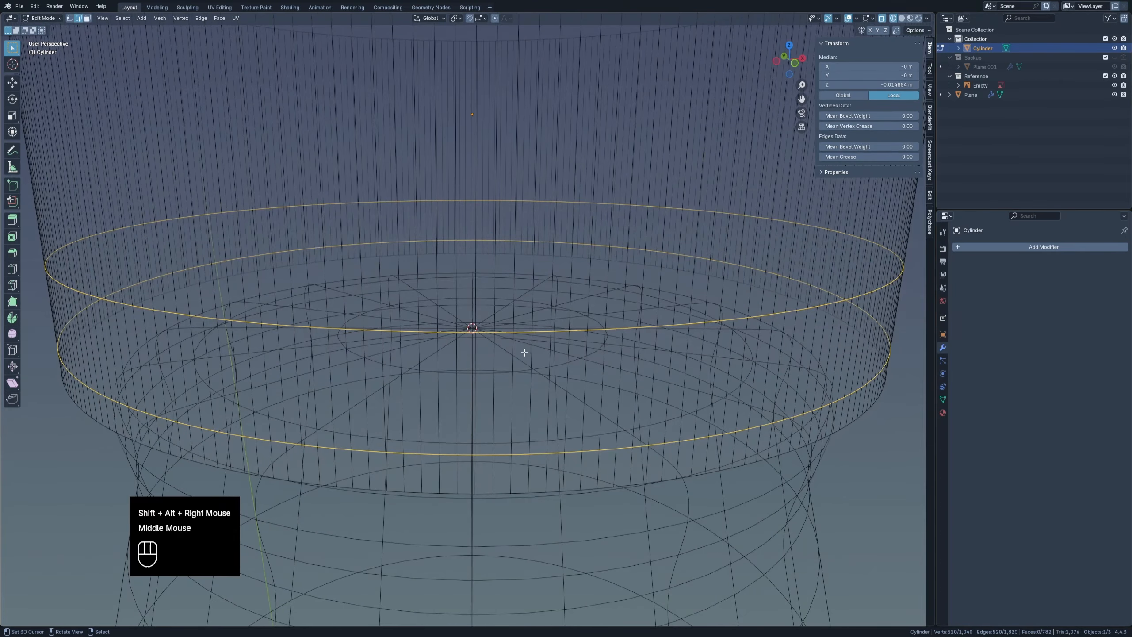
pyautogui.scroll(-3, 517, 340)
pyautogui.press('z')
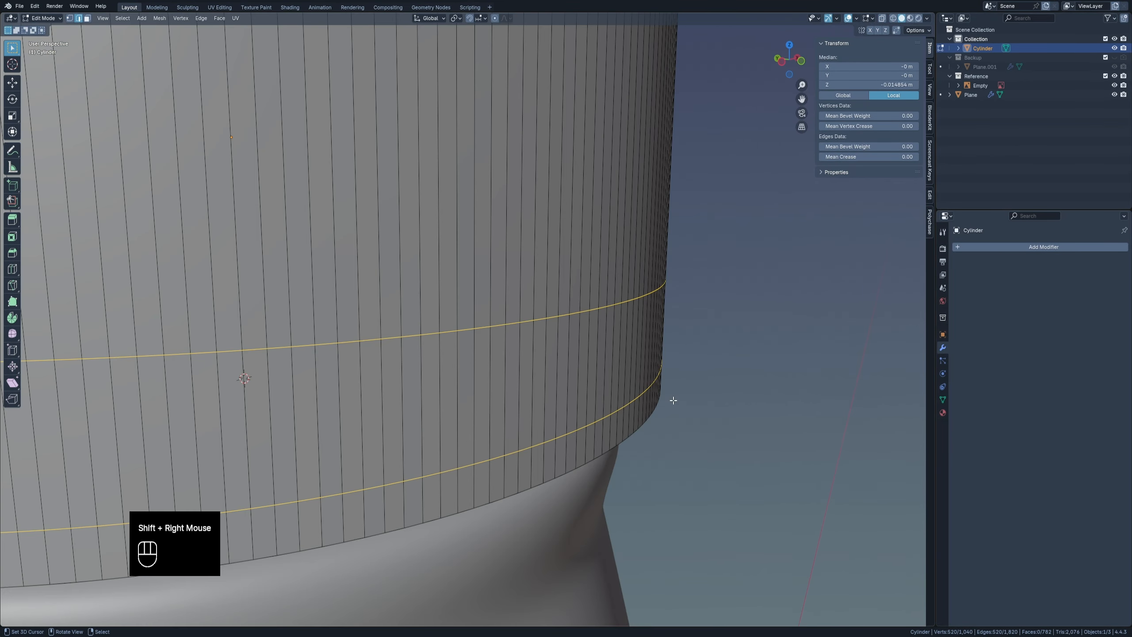
pyautogui.press('KP_1')
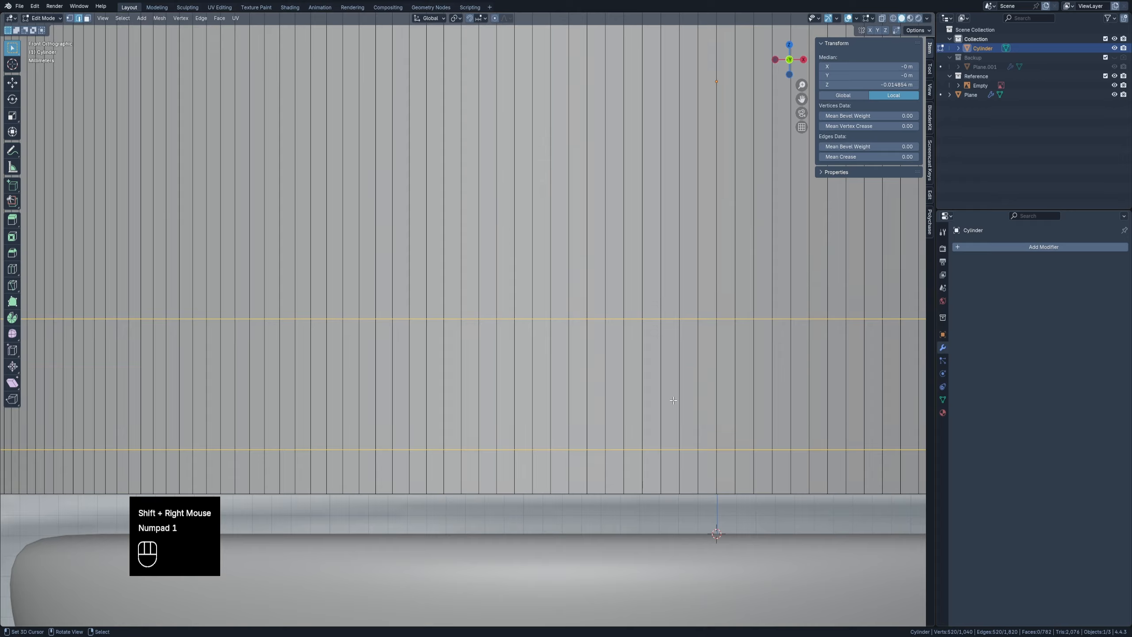
pyautogui.hotkey('alt', 'z')
pyautogui.hotkey('ctrl', 'b')
pyautogui.scroll(-1, 470, 373)
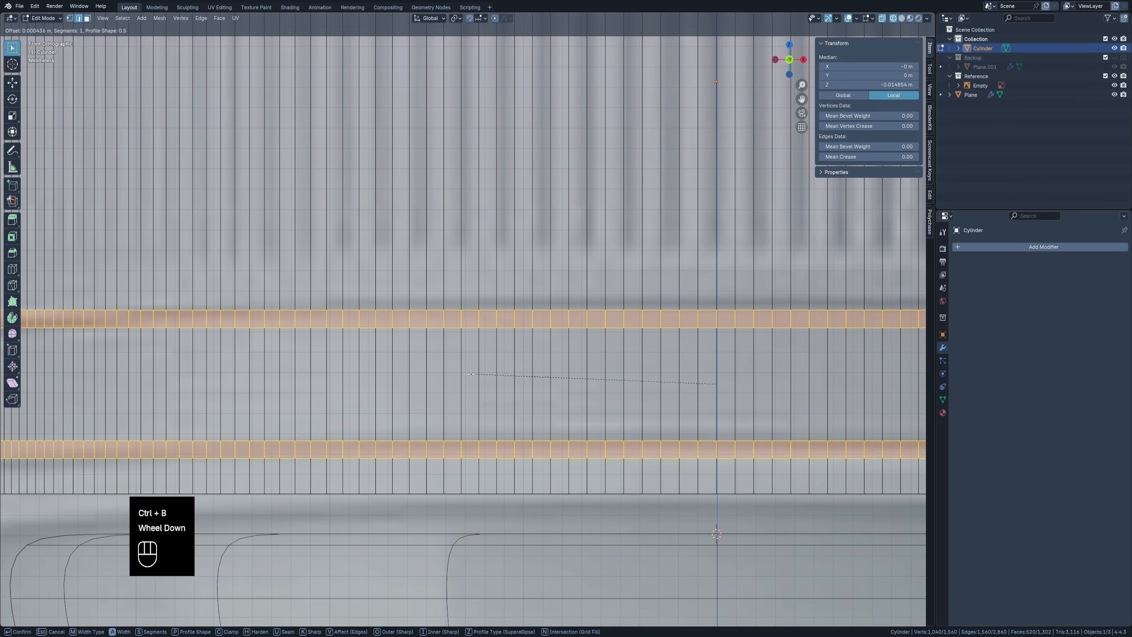
pyautogui.scroll(-1, 463, 377)
pyautogui.keyDown('shift'); pyautogui.scroll(-1, 448, 385); pyautogui.keyUp('shift')
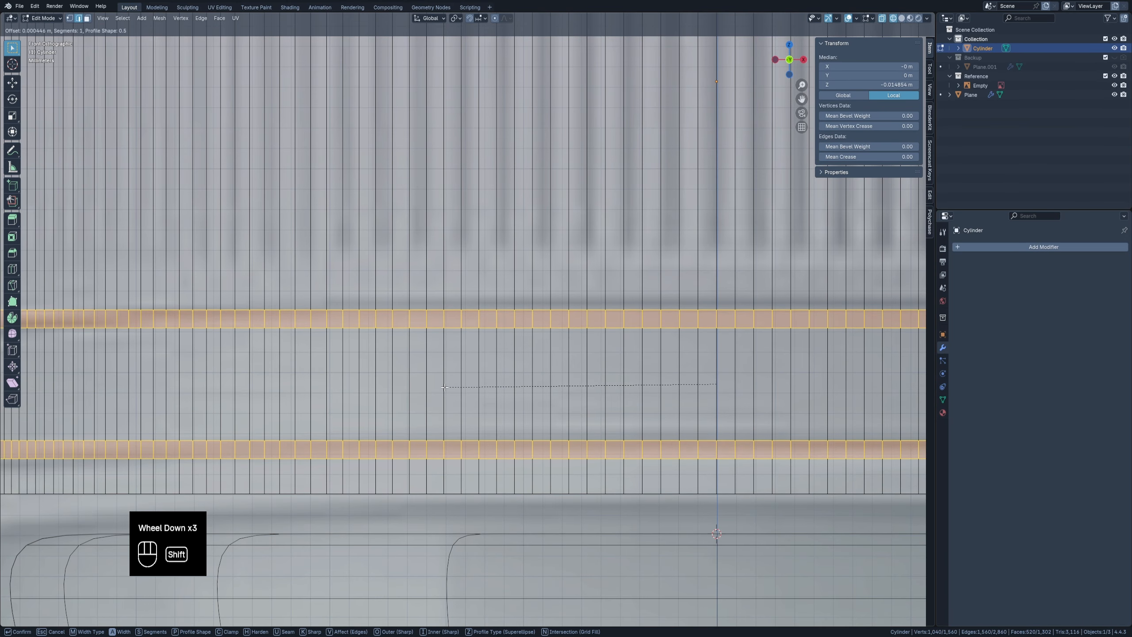
pyautogui.keyDown('shift'); pyautogui.click(445, 387); pyautogui.keyUp('shift')
# Check the groove bands against the reference cap, temporarily moving the cylinder aside in Object Mode.
pyautogui.scroll(-3, 444, 386)
pyautogui.scroll(3, 391, 367)
pyautogui.press('Tab')
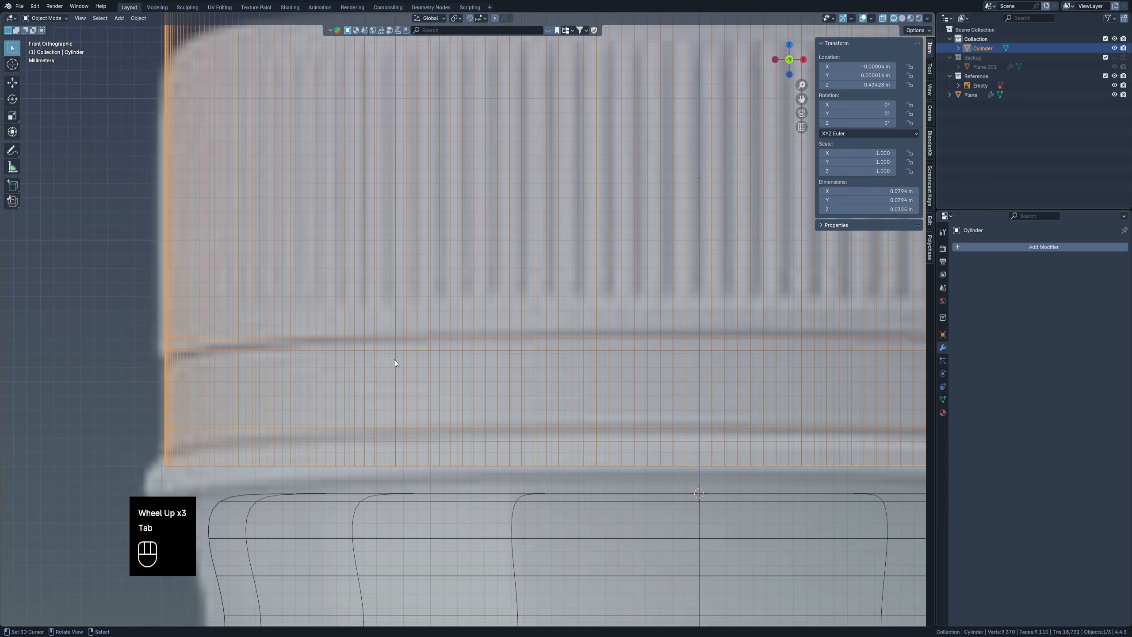
pyautogui.press('Tab')
pyautogui.scroll(-3, 394, 359)
pyautogui.keyDown('shift'); pyautogui.moveTo(394, 360); pyautogui.dragTo(408, 351, button='middle'); pyautogui.keyUp('shift')
pyautogui.scroll(3, 408, 350)
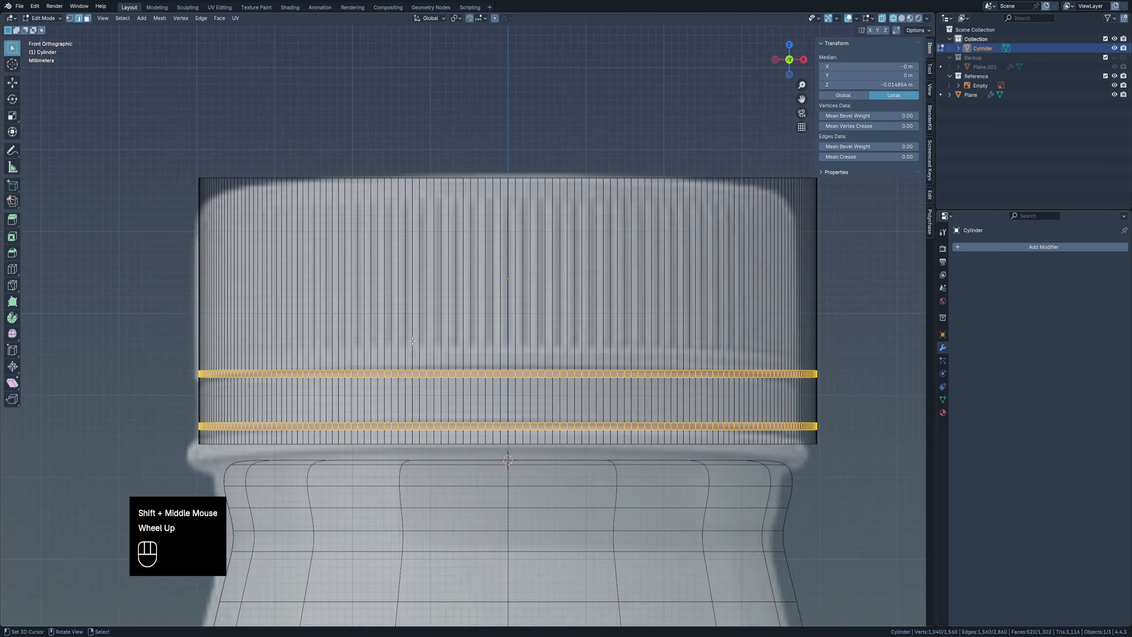
pyautogui.press('Tab')
pyautogui.press('a')
pyautogui.rightClick(698, 372)
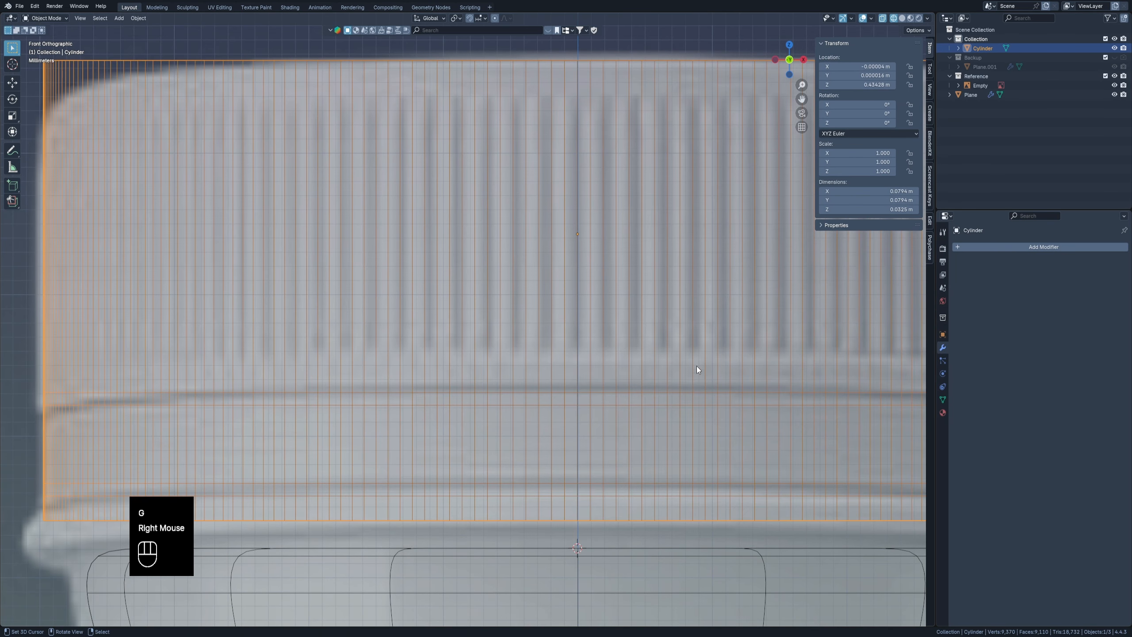
# Add a horizontal loop cut at the lower ends of the reference ribs, with a slide factor of about 0.81.
pyautogui.press('Tab')
pyautogui.hotkey('ctrl', 'r')
pyautogui.click(391, 346)
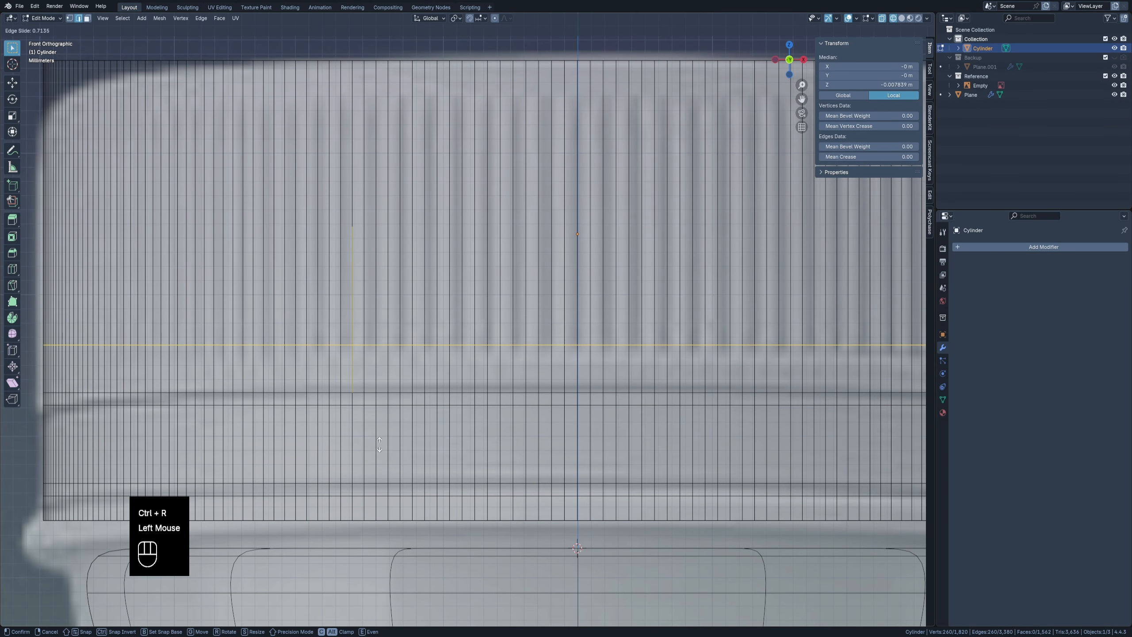
pyautogui.click(378, 462)
# Add a horizontal loop cut near the upper ends of the reference ribs, with a slide factor of about -0.77.
pyautogui.scroll(-1, 378, 462)
pyautogui.keyDown('shift'); pyautogui.moveTo(401, 186); pyautogui.dragTo(423, 272, button='middle'); pyautogui.keyUp('shift')
pyautogui.scroll(-2, 422, 272)
pyautogui.scroll(2, 397, 309)
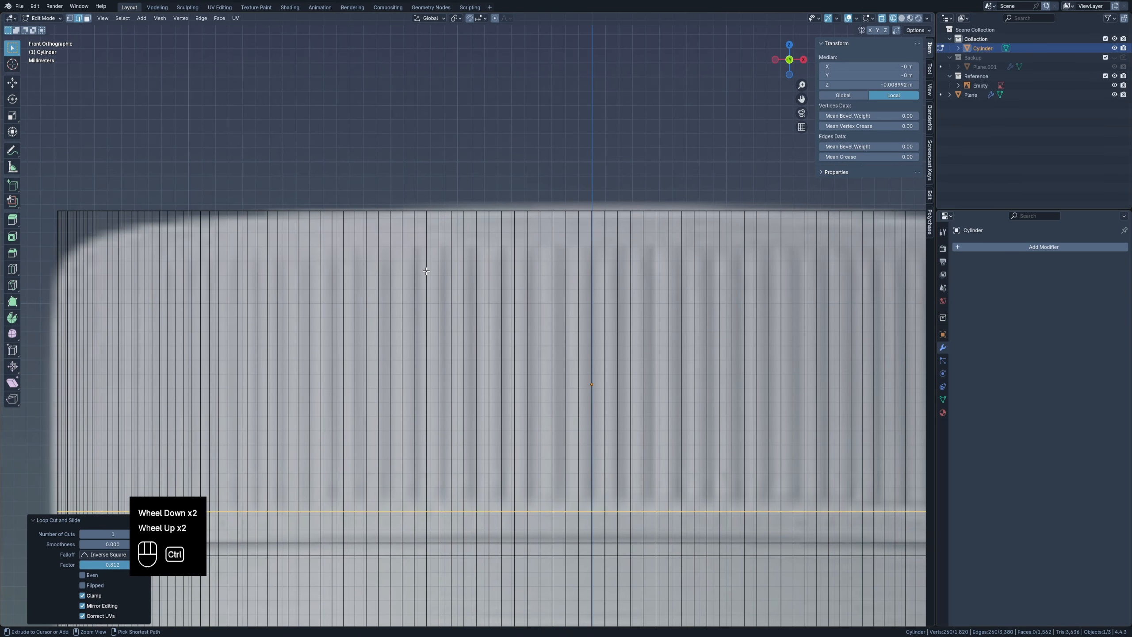
pyautogui.hotkey('ctrl', 'r')
pyautogui.click(397, 309)
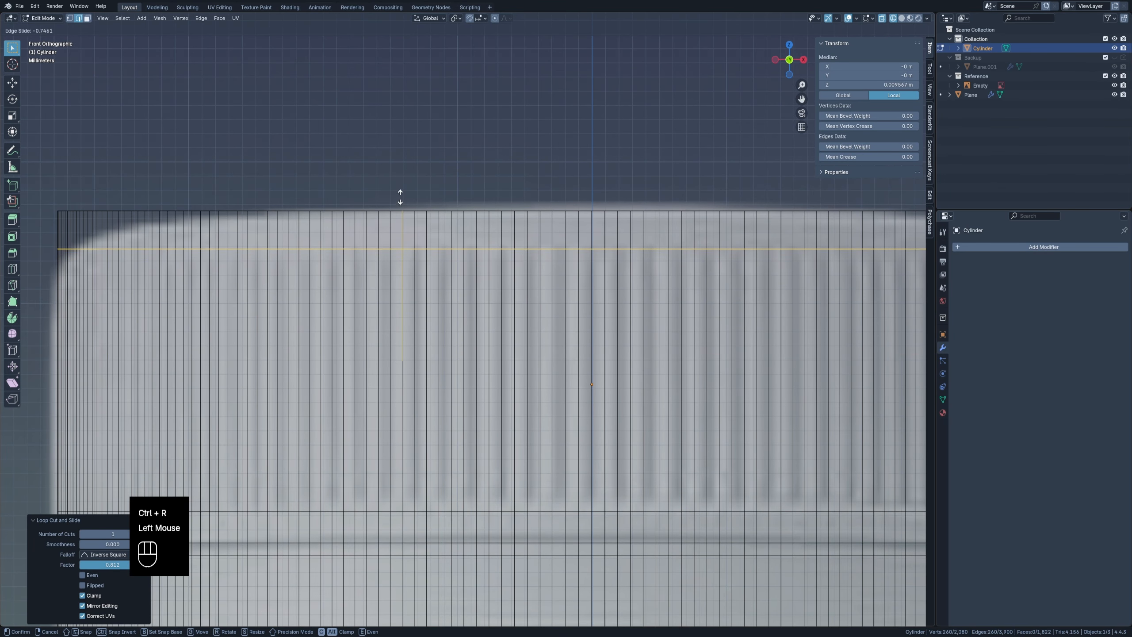
pyautogui.click(399, 192)
# Compare the new rib loops with the reference cap by temporarily moving the cylinder, and check its scale values in Object Mode.
pyautogui.scroll(-3, 400, 192)
pyautogui.keyDown('shift'); pyautogui.moveTo(399, 192); pyautogui.dragTo(342, 190, button='middle'); pyautogui.keyUp('shift')
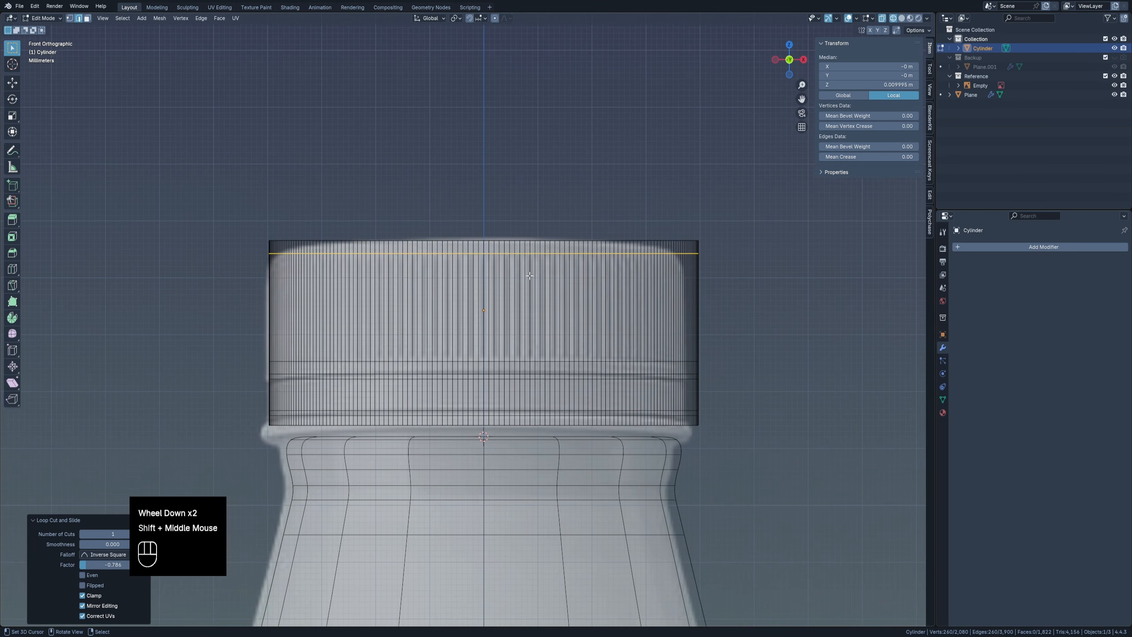
pyautogui.press('Tab')
pyautogui.press('g')
pyautogui.rightClick(735, 324)
pyautogui.press('Tab')
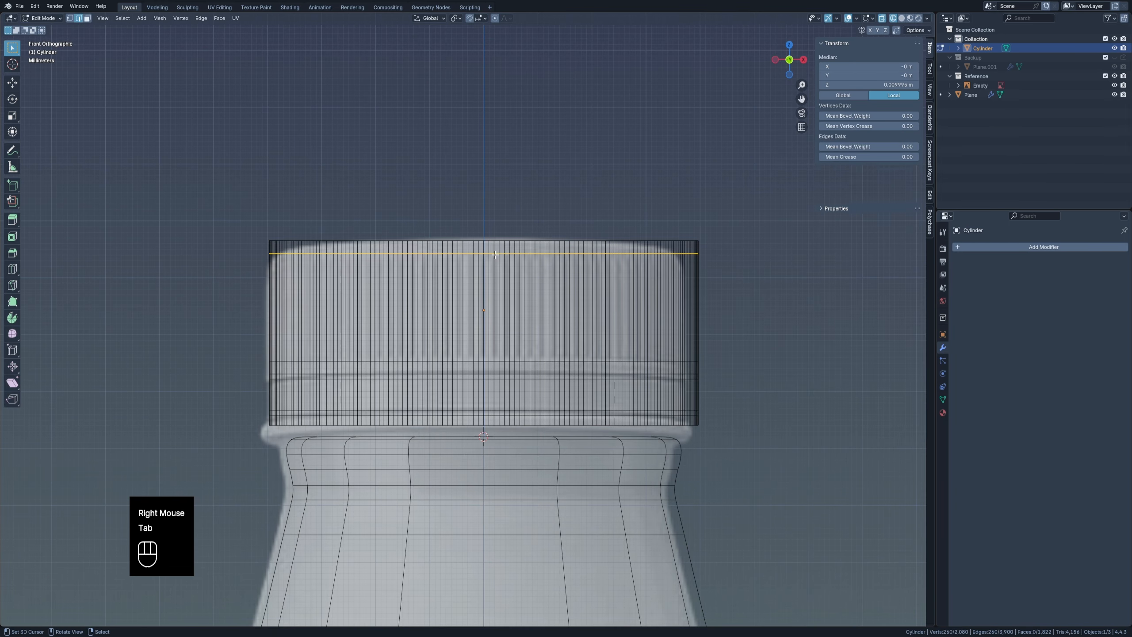
pyautogui.press('Tab')
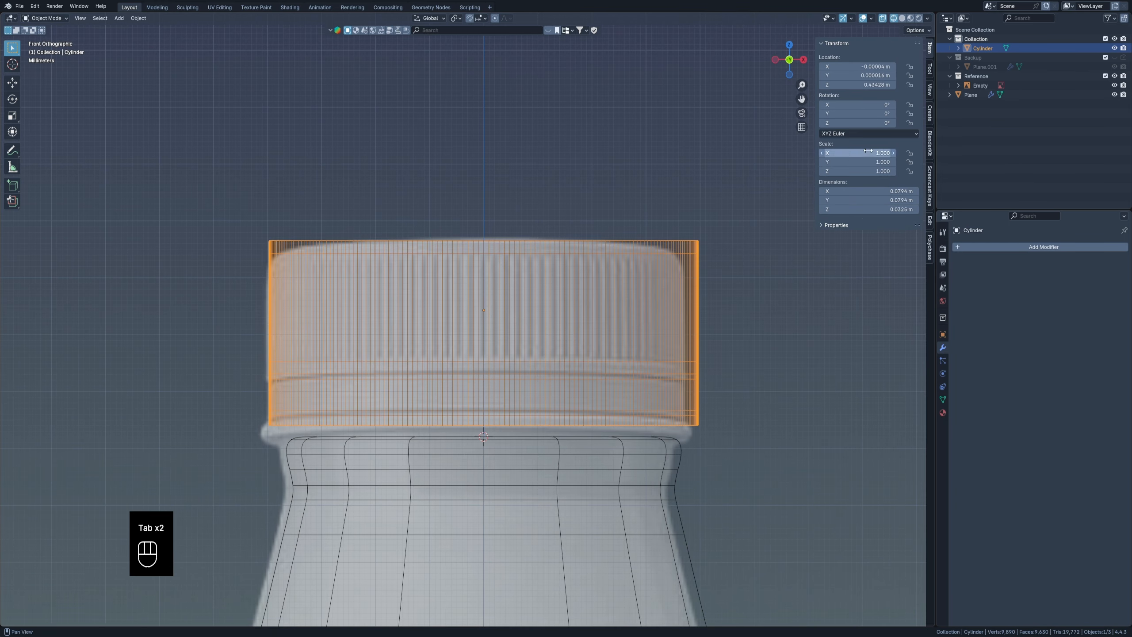
# Apply the cylinder's scale again and return to editing its mesh.
pyautogui.hotkey('ctrl', 'a')
pyautogui.click(489, 254)
pyautogui.press('Tab')
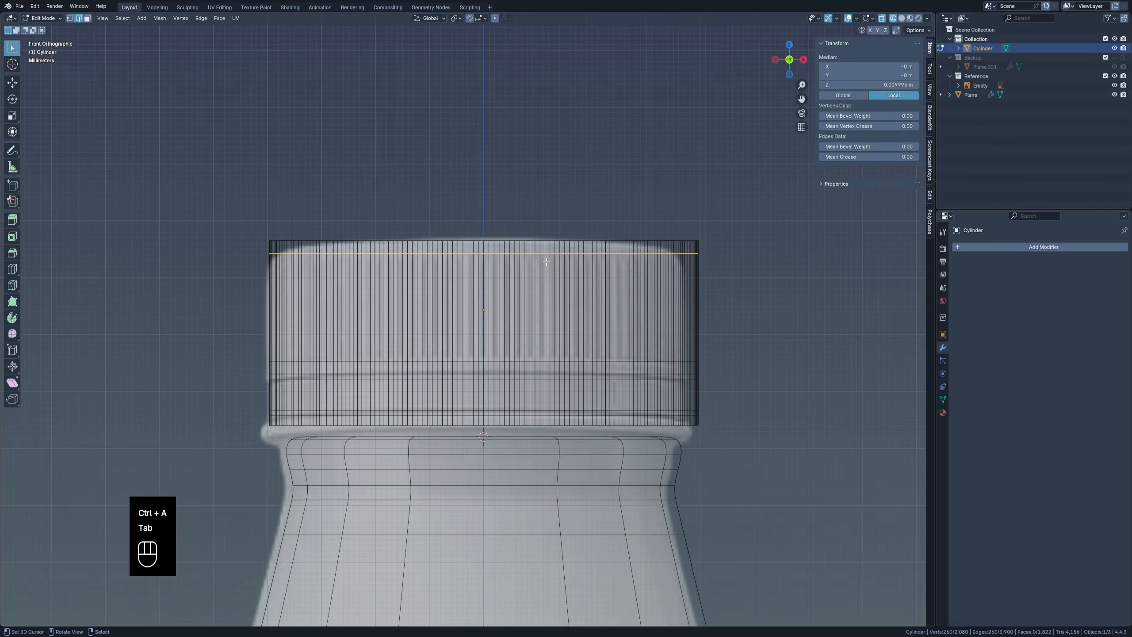
# Select the cylinder's top rim vertices and raise them about 0.0023 m along Z.
pyautogui.moveTo(230, 200); pyautogui.dragTo(768, 254)
pyautogui.keyDown('shift'); pyautogui.moveTo(541, 241); pyautogui.dragTo(541, 268, button='middle'); pyautogui.keyUp('shift')
pyautogui.scroll(2, 540, 268)
pyautogui.press('g')
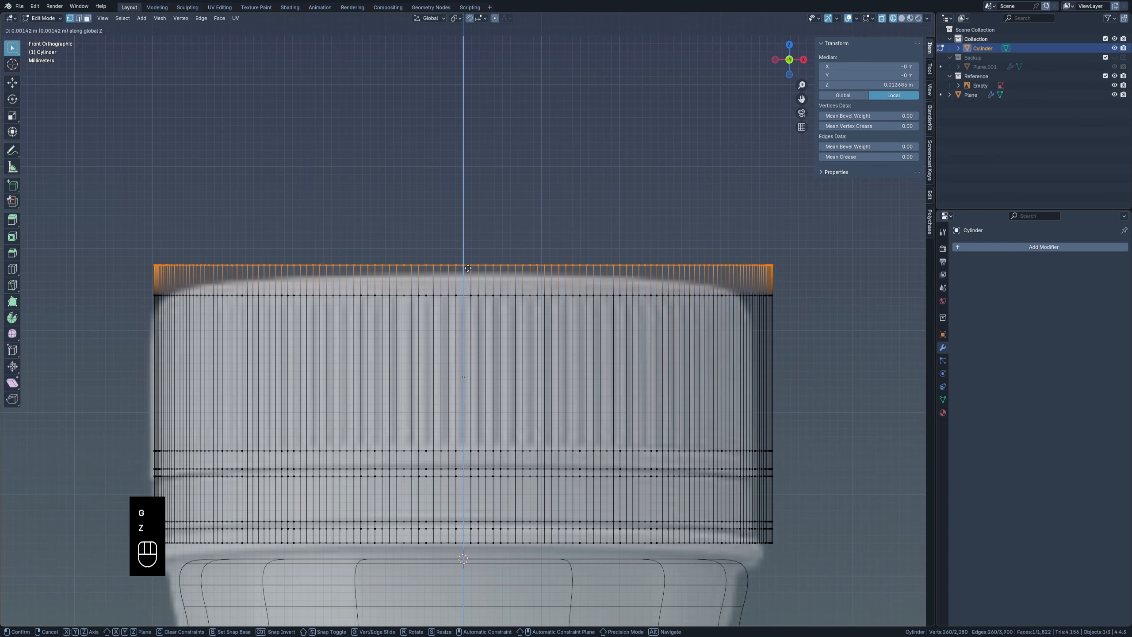
pyautogui.press('z')
pyautogui.click(467, 262)
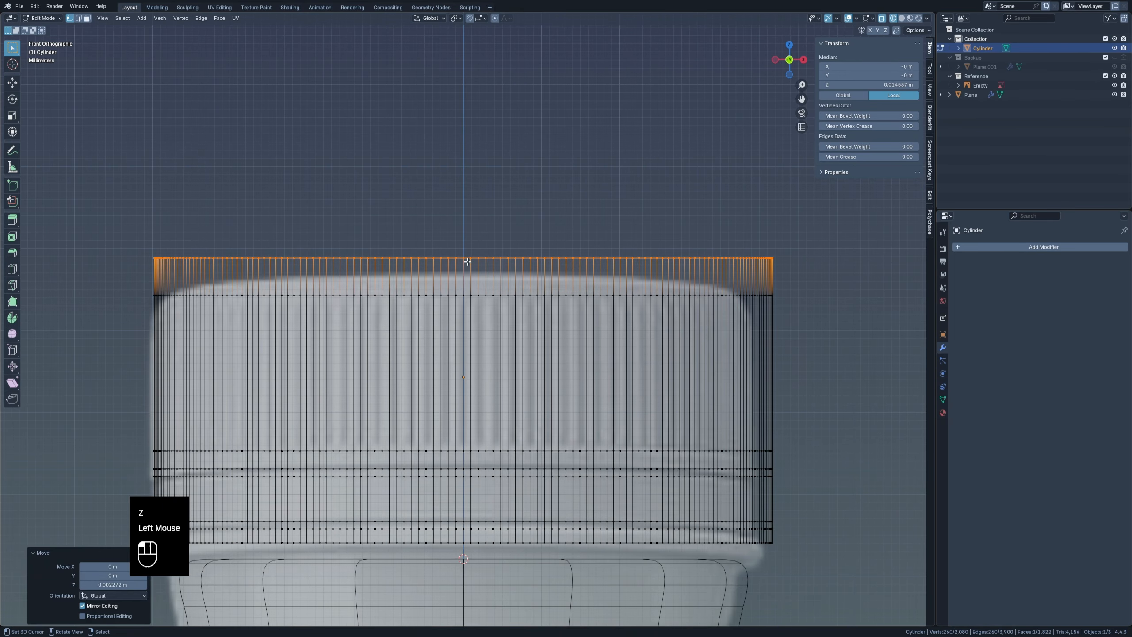
# Round the cylinder's top edge with an 8-segment bevel about 0.0035 m wide.
pyautogui.hotkey('ctrl', 'b')
pyautogui.scroll(5, 832, 307)
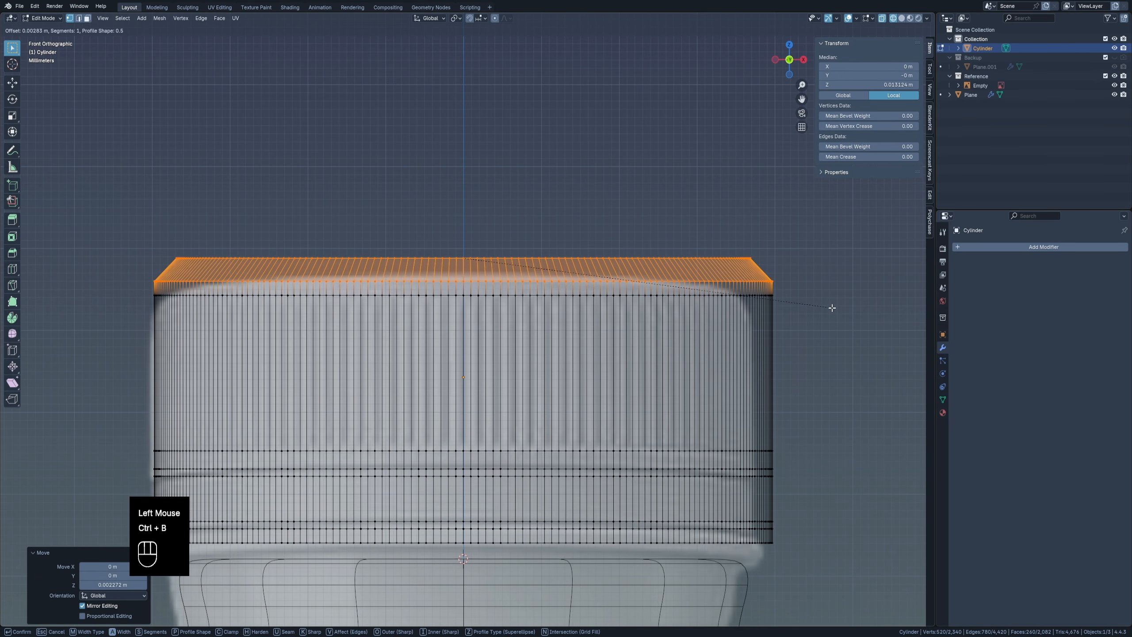
pyautogui.scroll(-5, 832, 307)
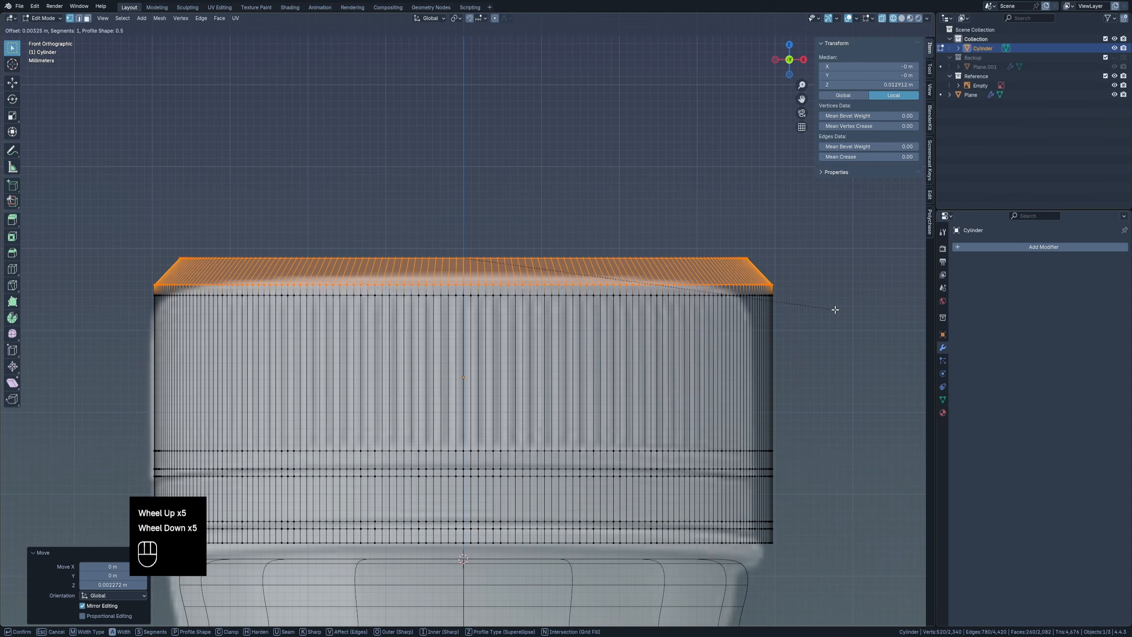
pyautogui.scroll(2, 835, 310)
pyautogui.scroll(5, 836, 310)
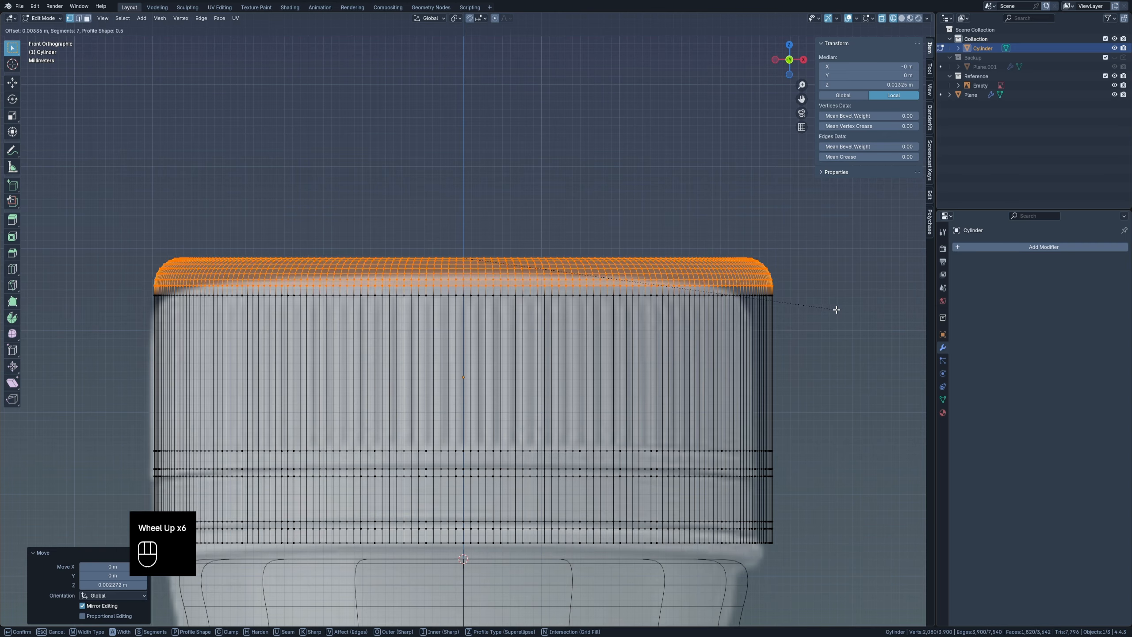
pyautogui.click(837, 311)
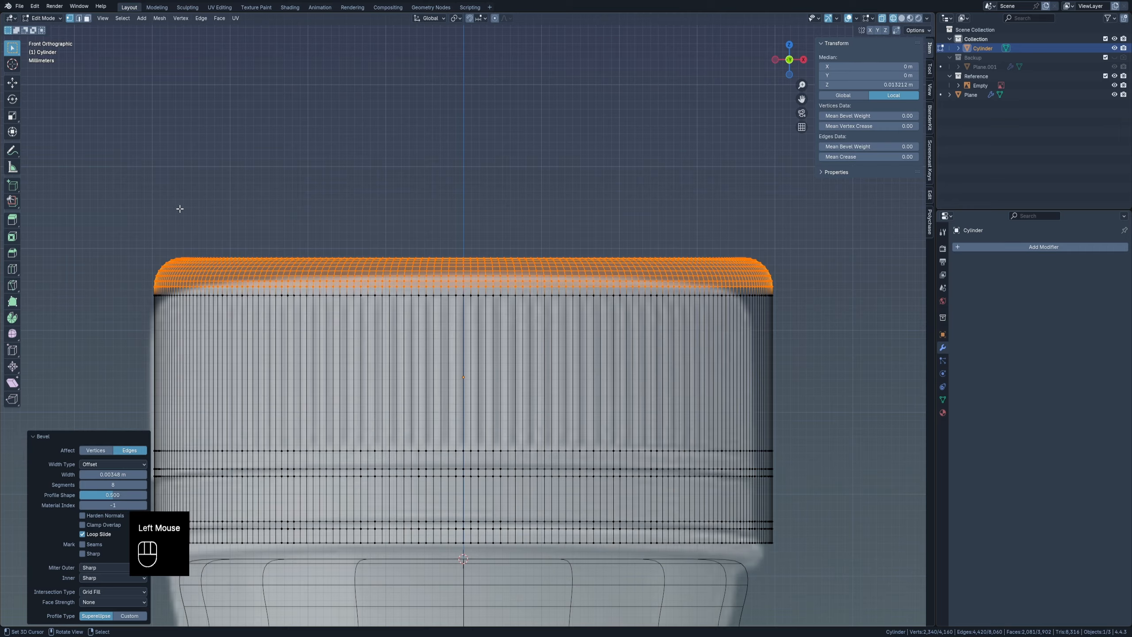
# Select the rounded top together with the upper rib loop and lower them about 0.0023 m along Z.
pyautogui.moveTo(106, 213); pyautogui.dragTo(841, 363)
pyautogui.press('g')
pyautogui.press('z')
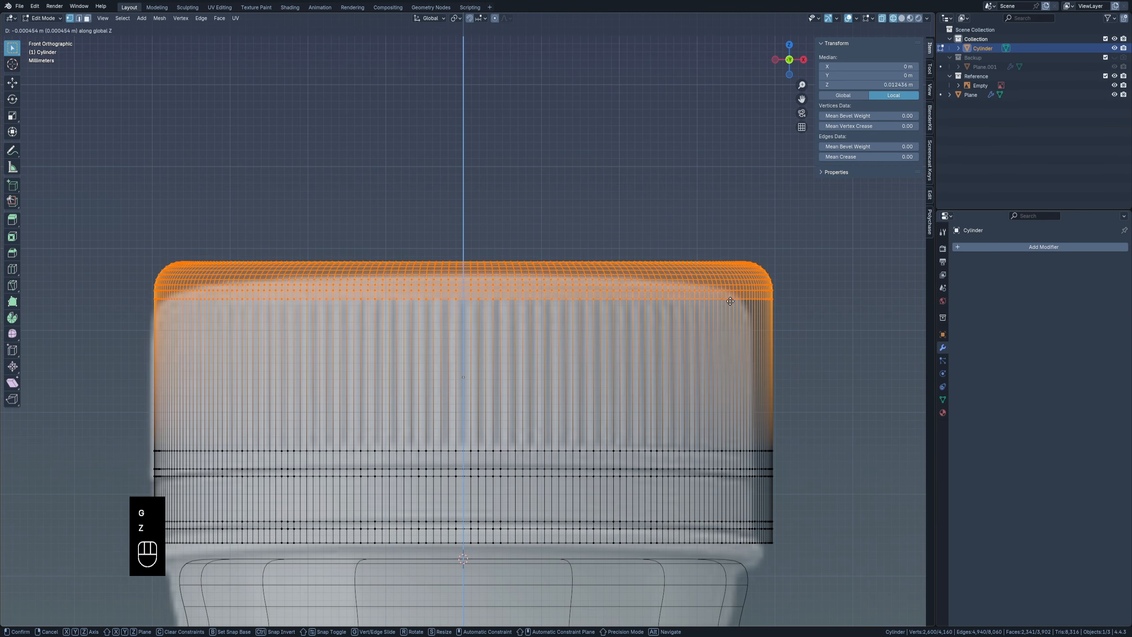
pyautogui.click(645, 318)
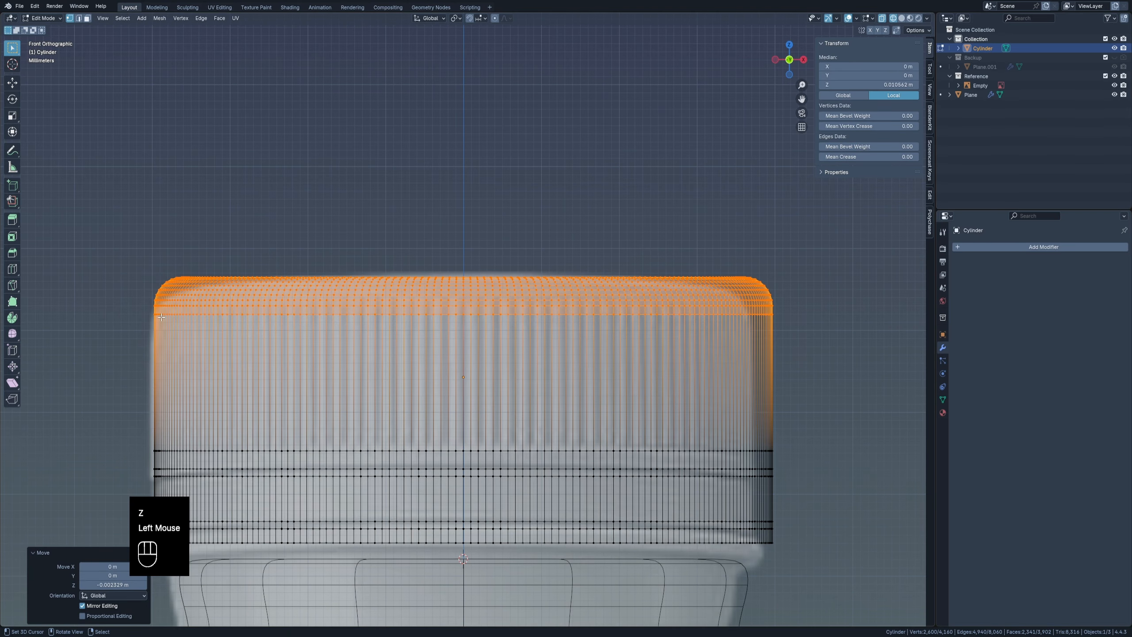
# Remove the upper rib loop from the selection and flatten the rounded top to about 0.67 along Z.
pyautogui.scroll(1, 261, 339)
pyautogui.press('b')
pyautogui.moveTo(126, 307); pyautogui.dragTo(903, 353, button='middle')
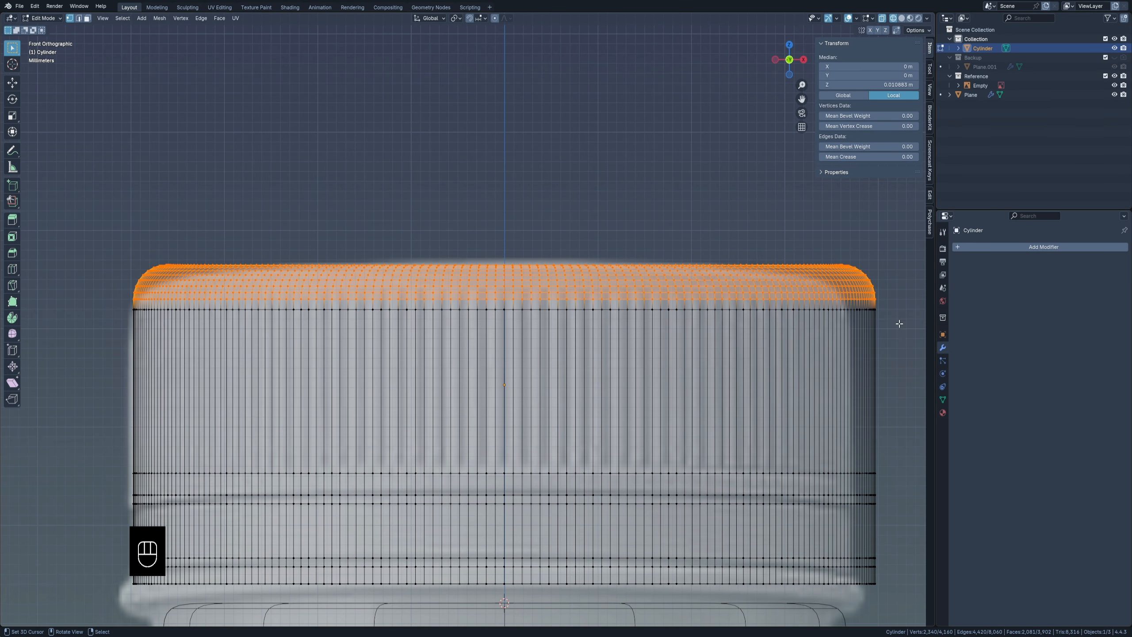
pyautogui.scroll(2, 662, 309)
pyautogui.scroll(-3, 662, 310)
pyautogui.keyDown('shift'); pyautogui.moveTo(662, 309); pyautogui.dragTo(621, 334, button='middle'); pyautogui.keyUp('shift')
pyautogui.keyDown('shift'); pyautogui.scroll(-1, 621, 334); pyautogui.keyUp('shift')
pyautogui.scroll(1, 621, 334)
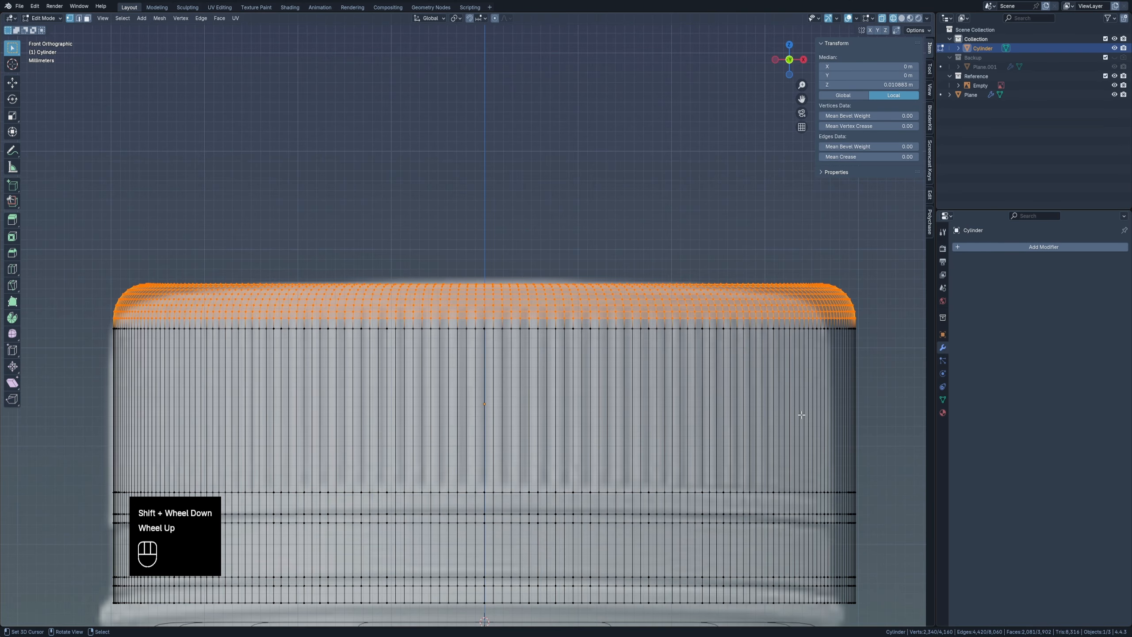
pyautogui.press('s')
pyautogui.press('z')
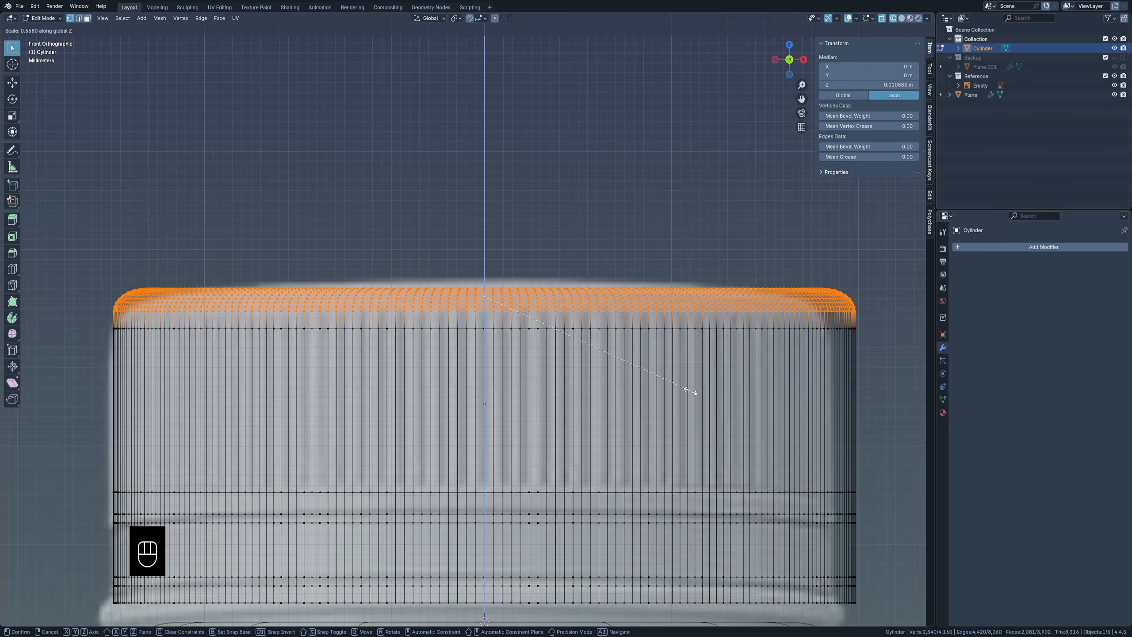
pyautogui.click(689, 396)
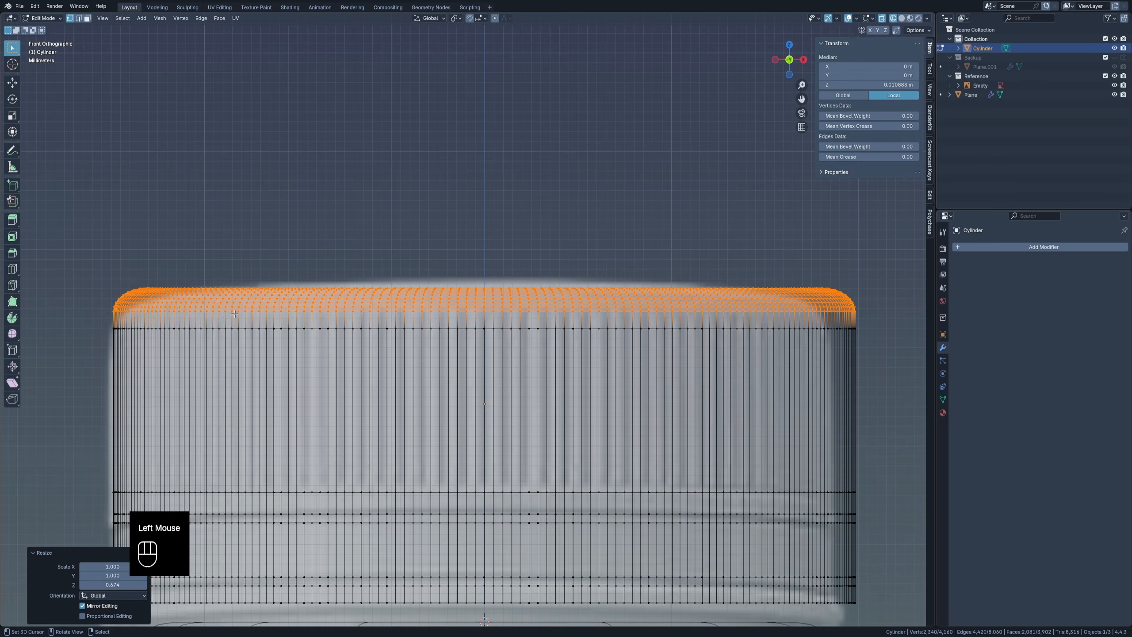
# Lower the flattened rounded top about 0.0013 m along Z, close to the upper rib loop.
pyautogui.press('g')
pyautogui.press('z')
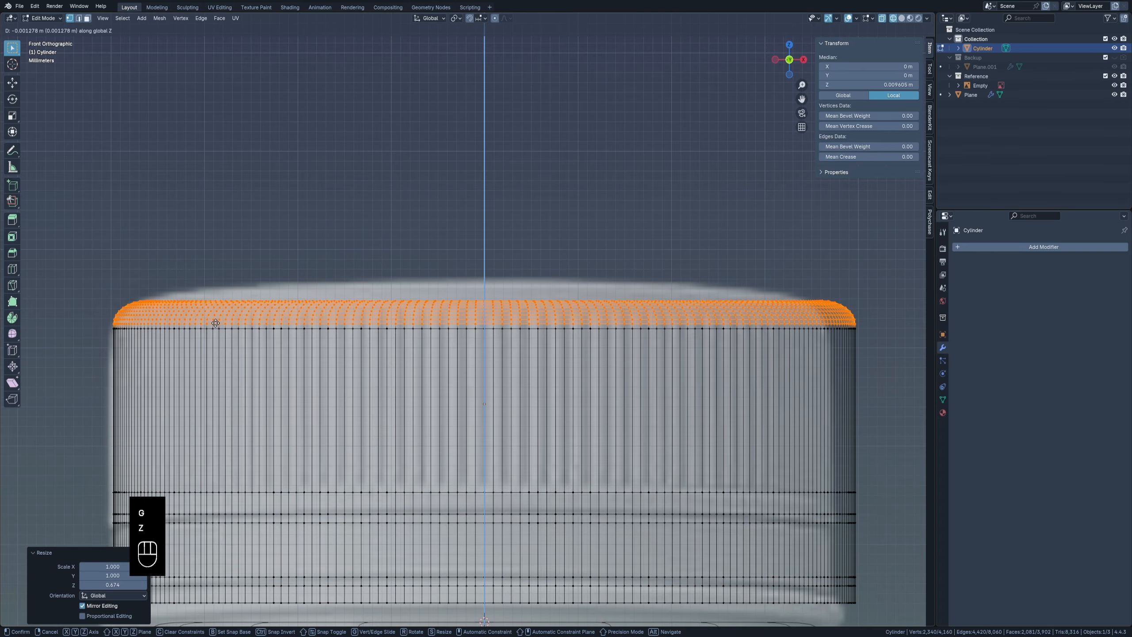
pyautogui.click(216, 323)
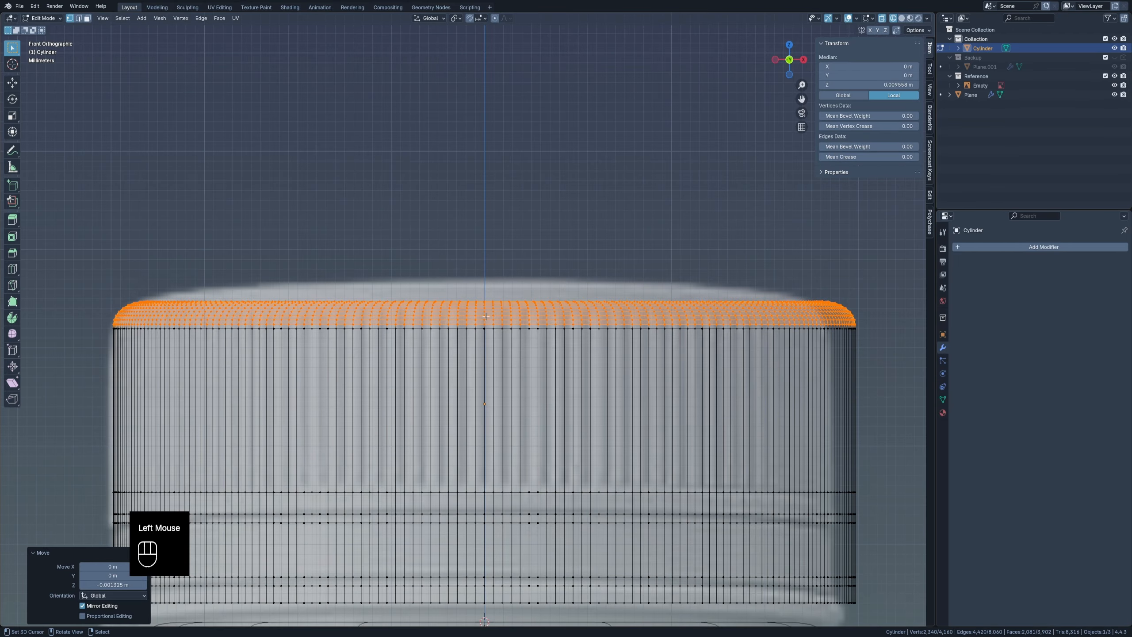
# Select the cap's flat top face and inset it four times in a row, each inset about 0.001 m thick.
pyautogui.moveTo(526, 296); pyautogui.dragTo(478, 336, button='middle')
pyautogui.scroll(-1, 401, 276)
pyautogui.press('3')
pyautogui.rightClick(380, 251)
pyautogui.rightClick(442, 280)
pyautogui.scroll(3, 441, 280)
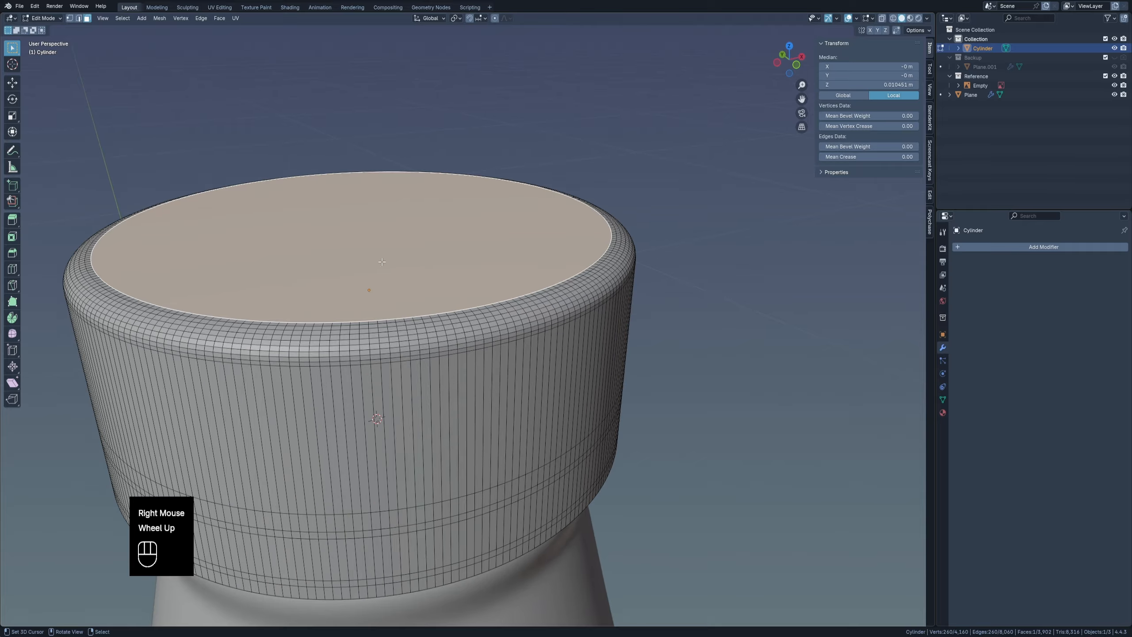
pyautogui.press('i')
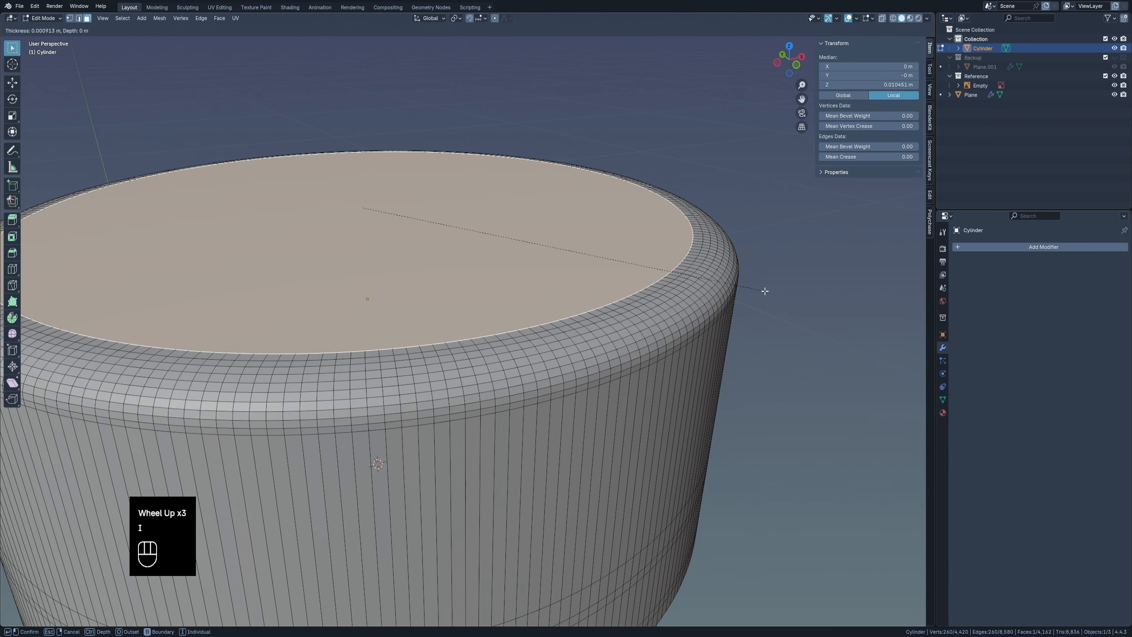
pyautogui.click(759, 287)
pyautogui.press('i')
pyautogui.click(751, 292)
pyautogui.press('i')
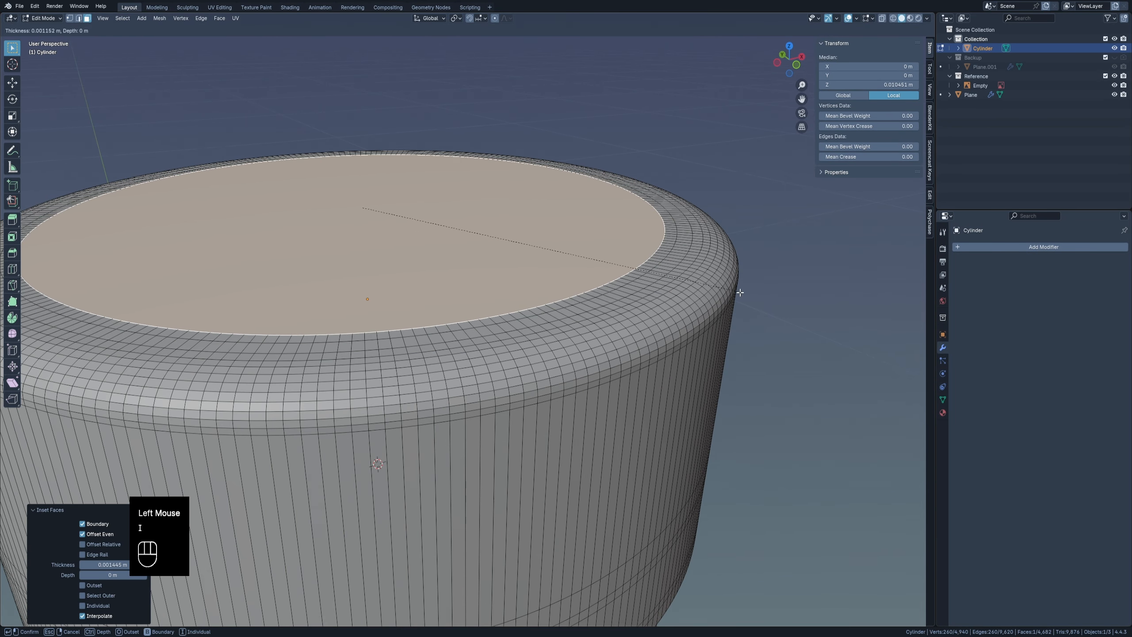
pyautogui.click(740, 294)
pyautogui.press('i')
pyautogui.click(728, 295)
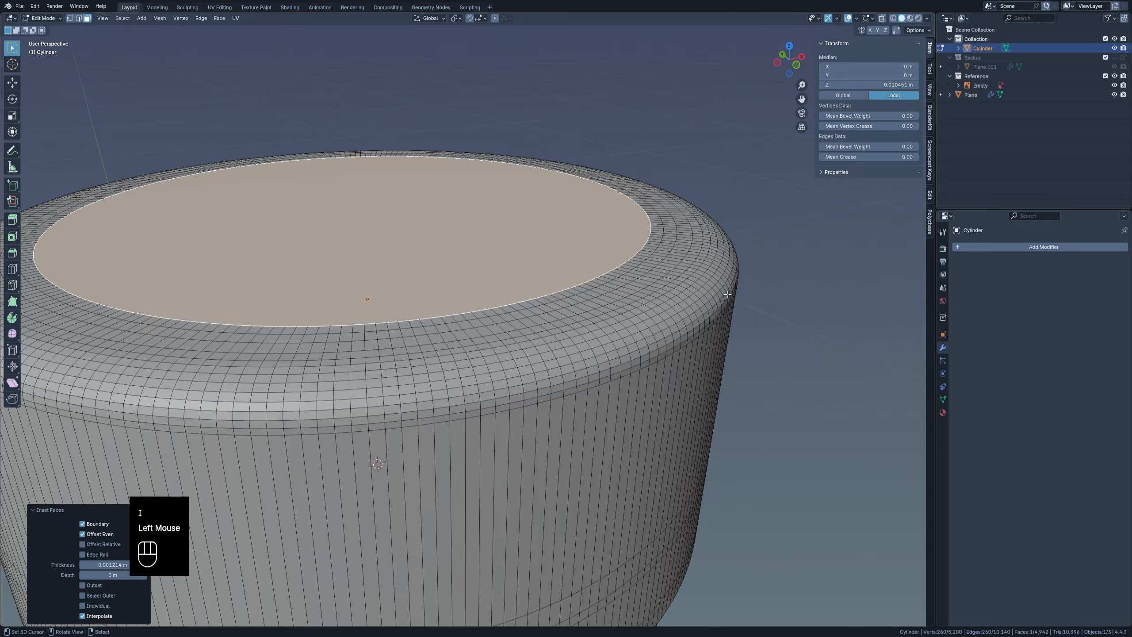
# Raise the inset top face about 0.0018 m along Z with smooth proportional editing, using a radius of about 0.0094 m, to match the reference.
pyautogui.press('KP_1')
pyautogui.scroll(-2, 716, 295)
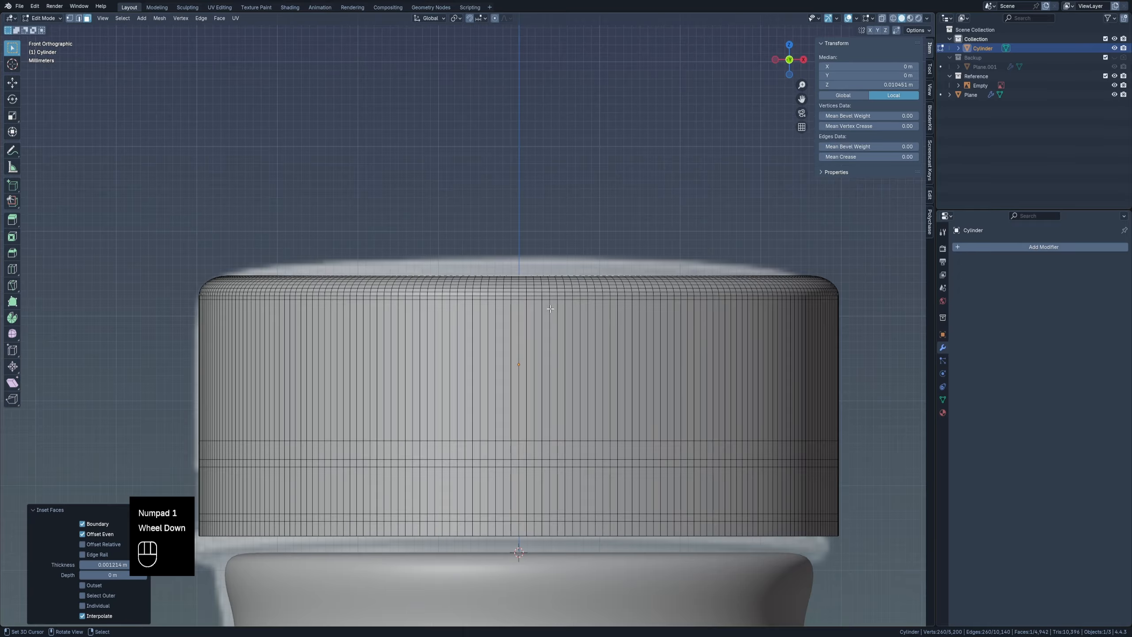
pyautogui.keyDown('shift'); pyautogui.moveTo(716, 295); pyautogui.dragTo(551, 297, button='middle'); pyautogui.keyUp('shift')
pyautogui.scroll(2, 551, 298)
pyautogui.press('z')
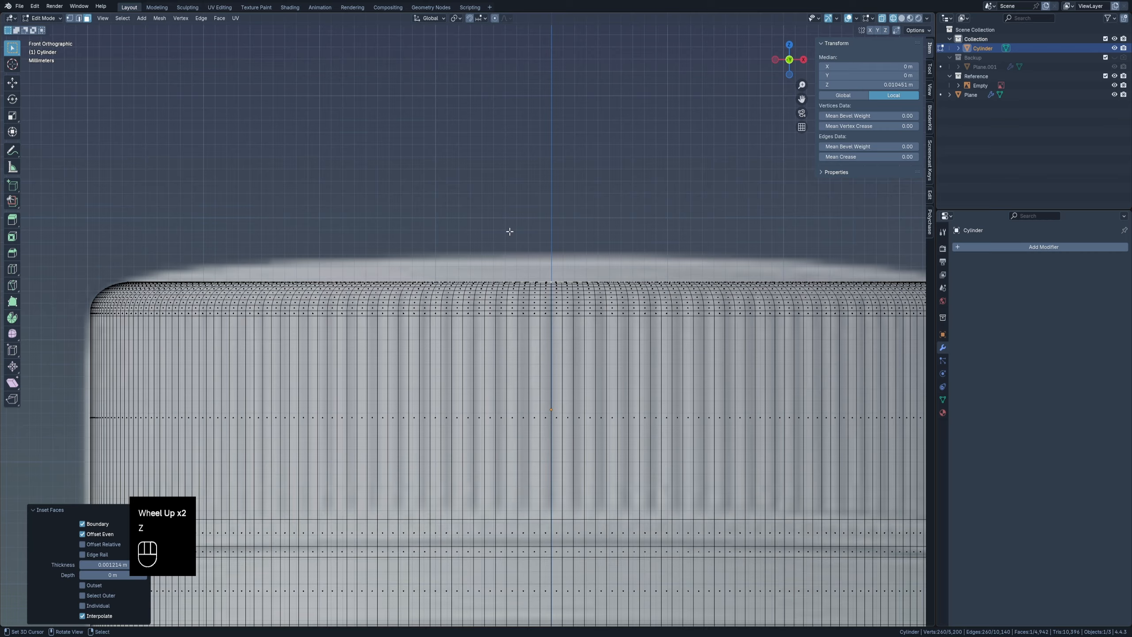
pyautogui.click(496, 18)
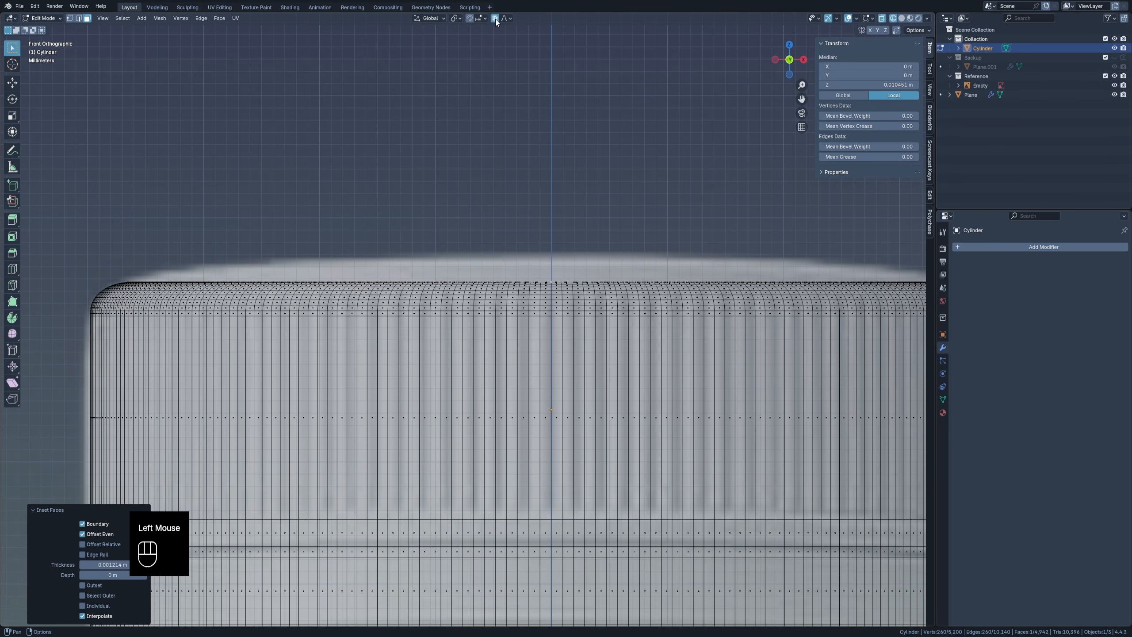
pyautogui.click(505, 18)
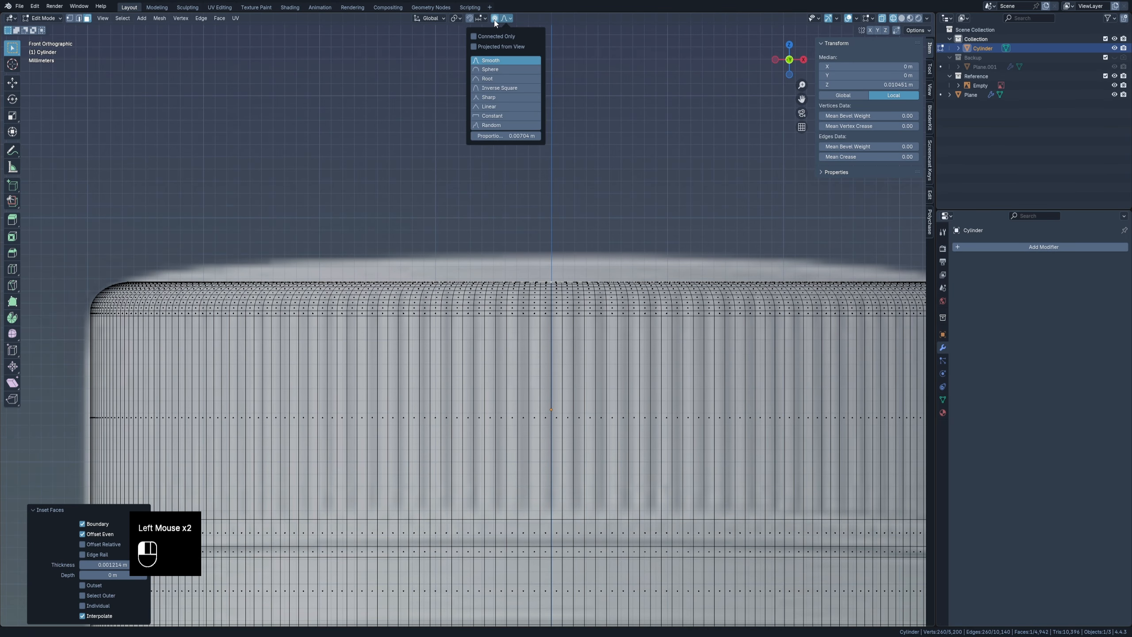
pyautogui.press('g')
pyautogui.press('z')
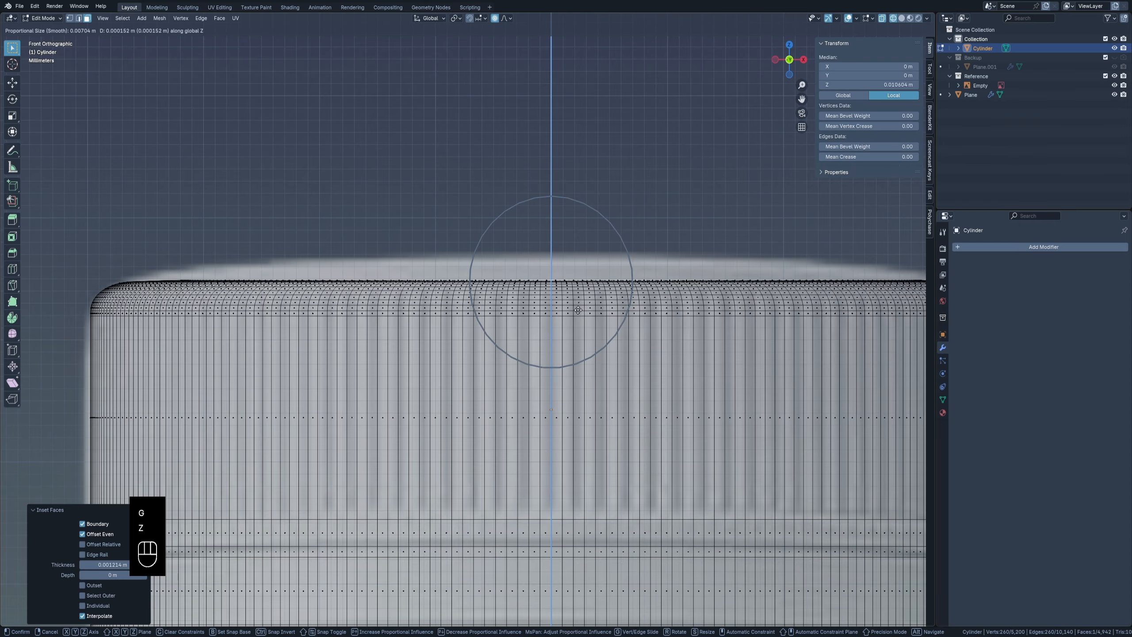
pyautogui.scroll(-2, 578, 308)
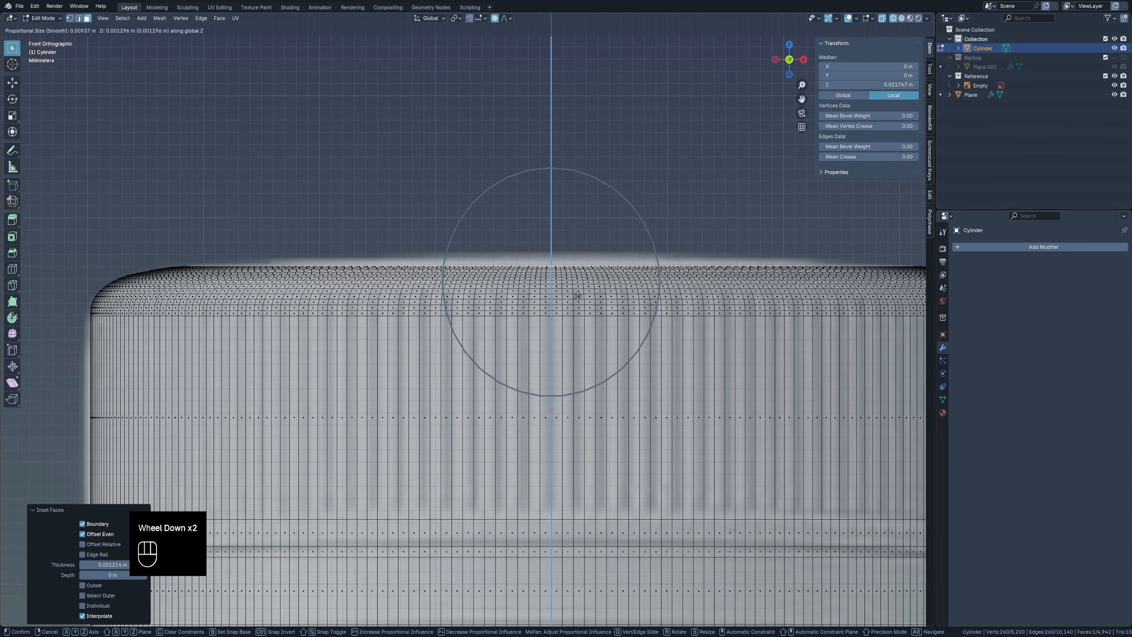
pyautogui.scroll(1, 578, 297)
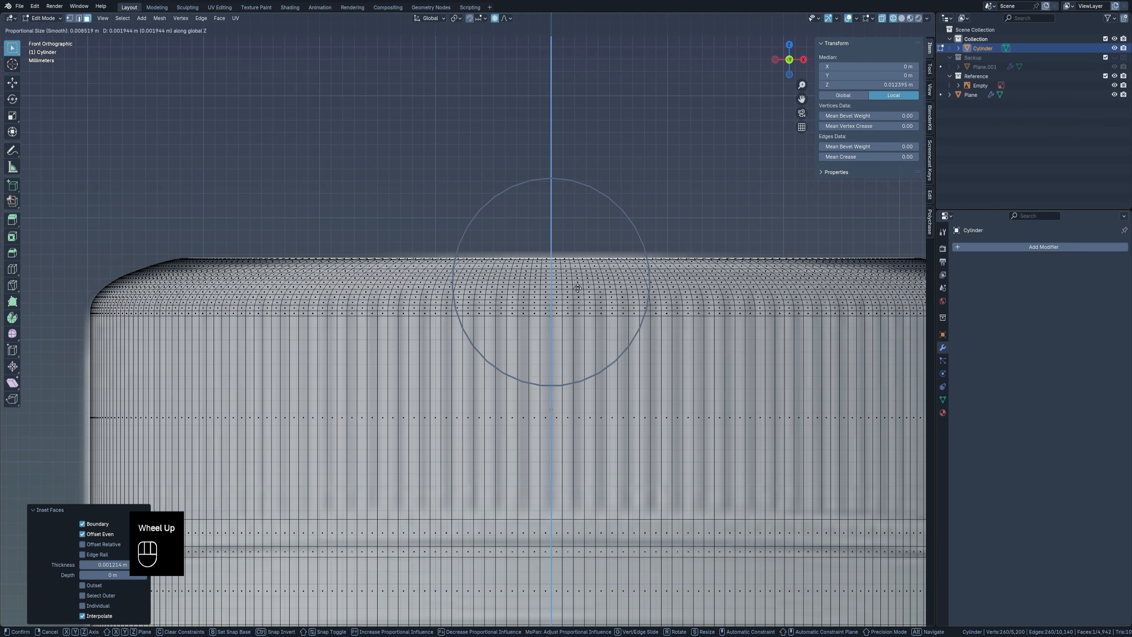
pyautogui.scroll(-1, 577, 288)
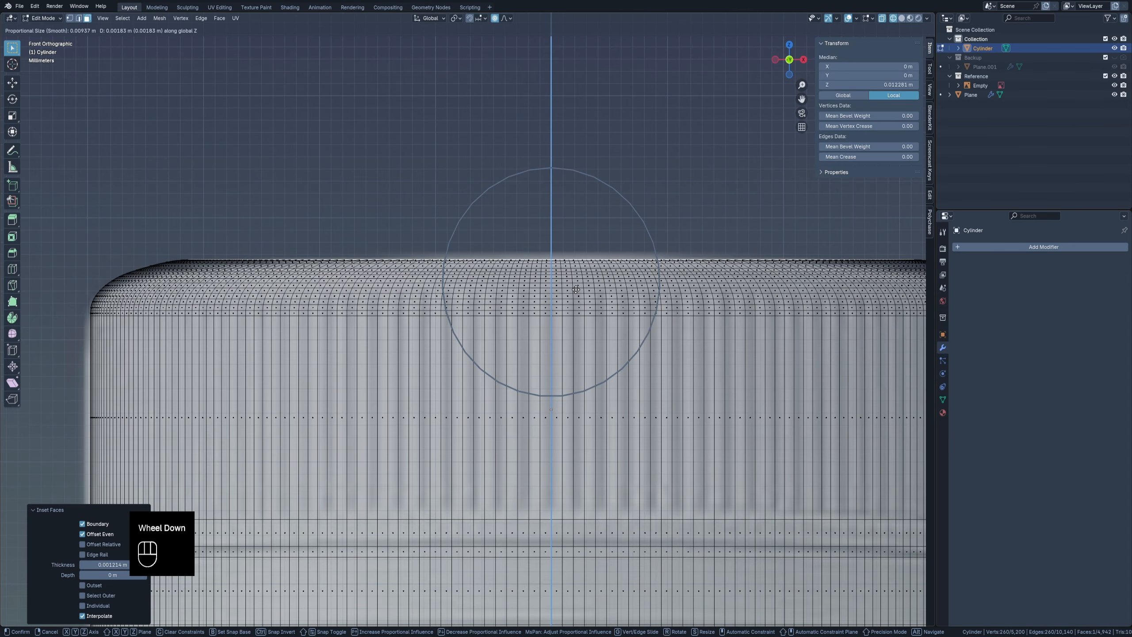
pyautogui.click(576, 289)
# Try Shade Auto Smooth and Shade Smooth on the cap object, and return it to Shade Flat.
pyautogui.scroll(-5, 577, 289)
pyautogui.press('Tab')
pyautogui.moveTo(576, 289); pyautogui.dragTo(658, 307, button='middle')
pyautogui.press('w')
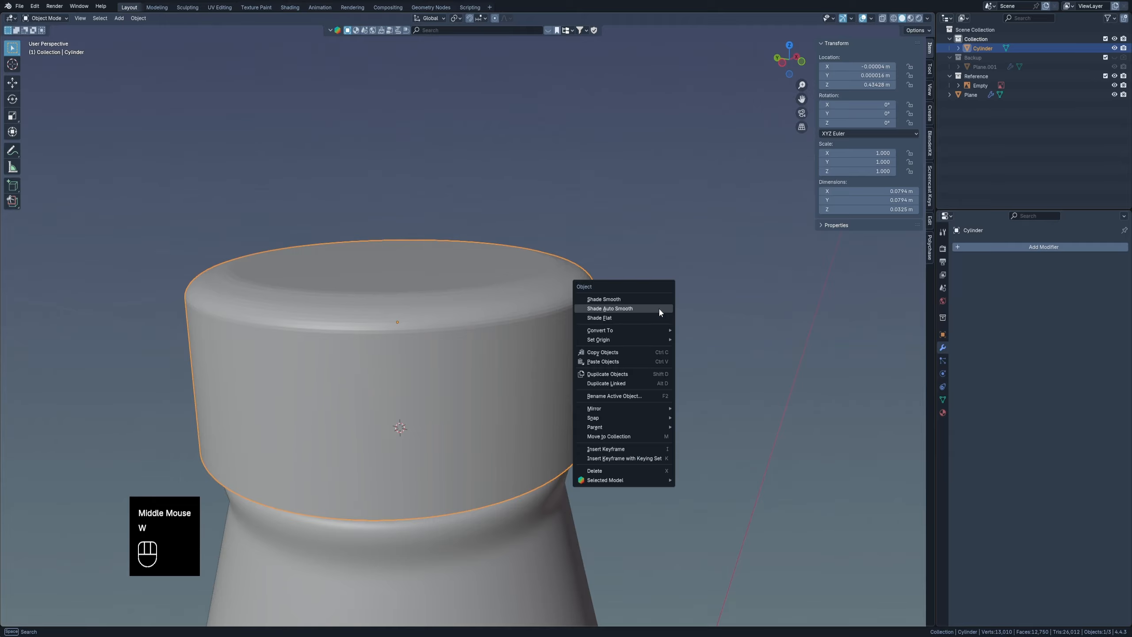
pyautogui.click(616, 309)
pyautogui.scroll(1, 541, 306)
pyautogui.press('w')
pyautogui.moveTo(541, 306); pyautogui.dragTo(518, 342, button='middle')
pyautogui.click(617, 301)
pyautogui.scroll(-2, 619, 297)
pyautogui.press('w')
pyautogui.click(579, 328)
# Compare the cap's outline with the reference image in a see-through front view.
pyautogui.scroll(-2, 581, 332)
pyautogui.press('KP_1')
pyautogui.scroll(-1, 669, 354)
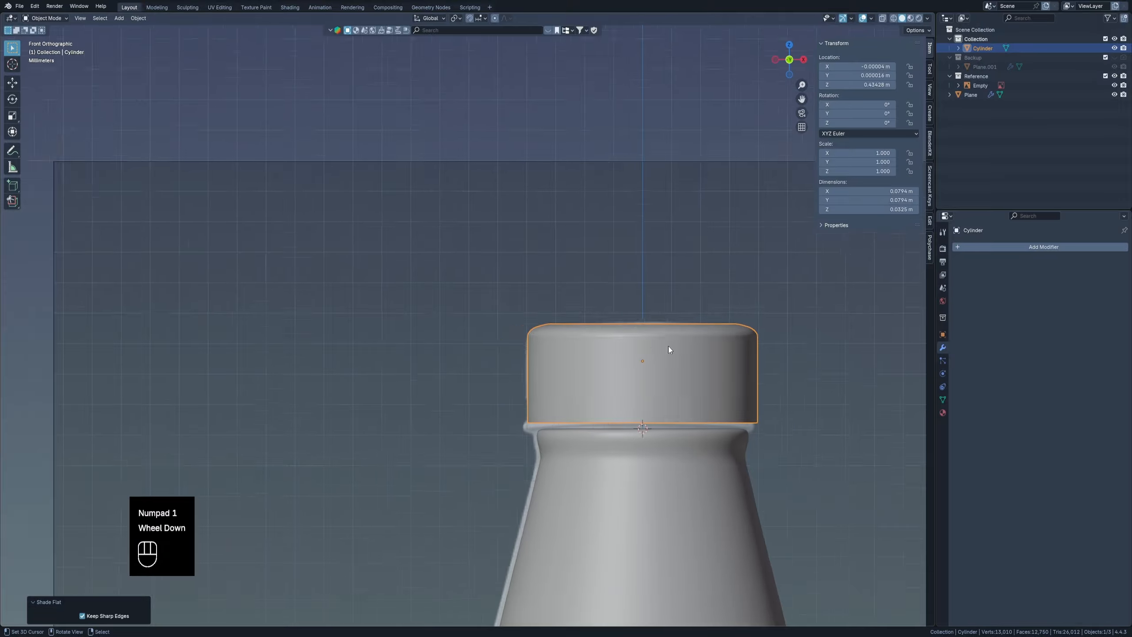
pyautogui.moveTo(670, 355)
pyautogui.keyDown('shift'); pyautogui.mouseDown(button='middle')
pyautogui.moveTo(579, 308)
pyautogui.moveTo(612, 303)
pyautogui.mouseUp(button='middle'); pyautogui.keyUp('shift')
pyautogui.scroll(3, 579, 305)
pyautogui.press('z')
pyautogui.scroll(4, 521, 314)
pyautogui.press('g')
pyautogui.rightClick(862, 401)
pyautogui.press('z')
# Select the tall face loop around the cap and apply Checker Deselect so every other face stays selected.
pyautogui.press('Tab')
pyautogui.scroll(1, 569, 299)
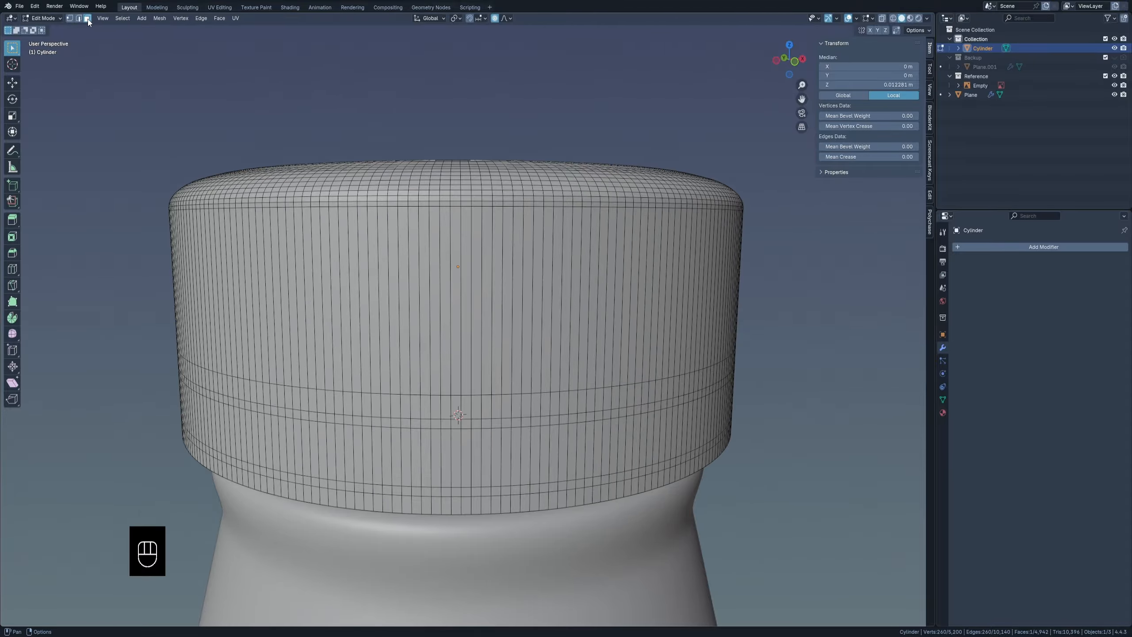
pyautogui.keyDown('alt'); pyautogui.rightClick(609, 289); pyautogui.keyUp('alt')
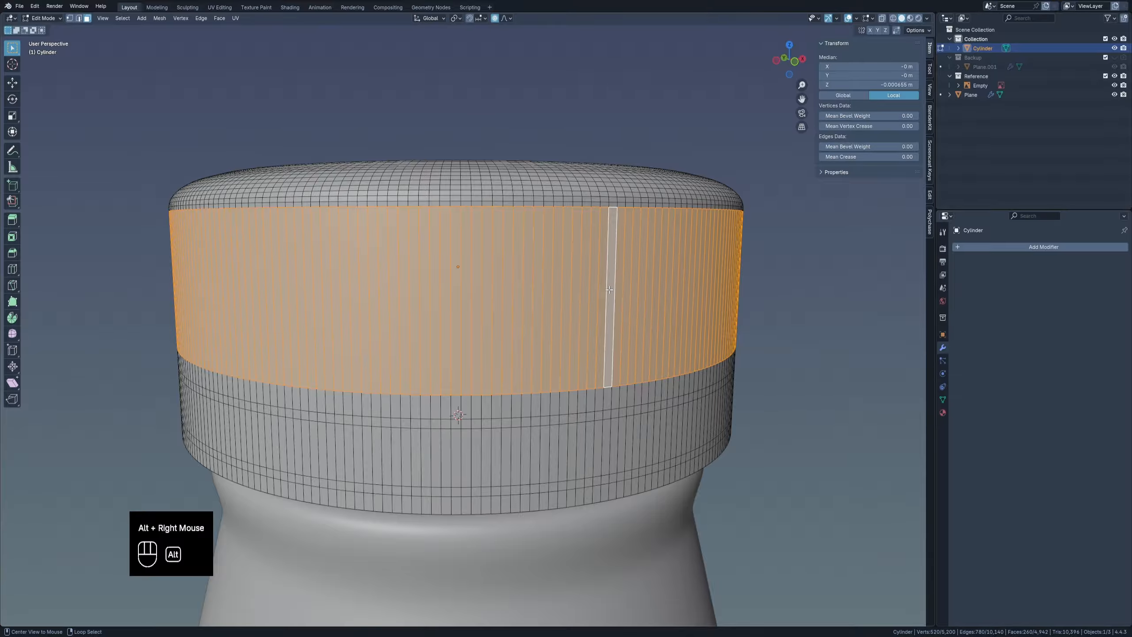
pyautogui.click(123, 18)
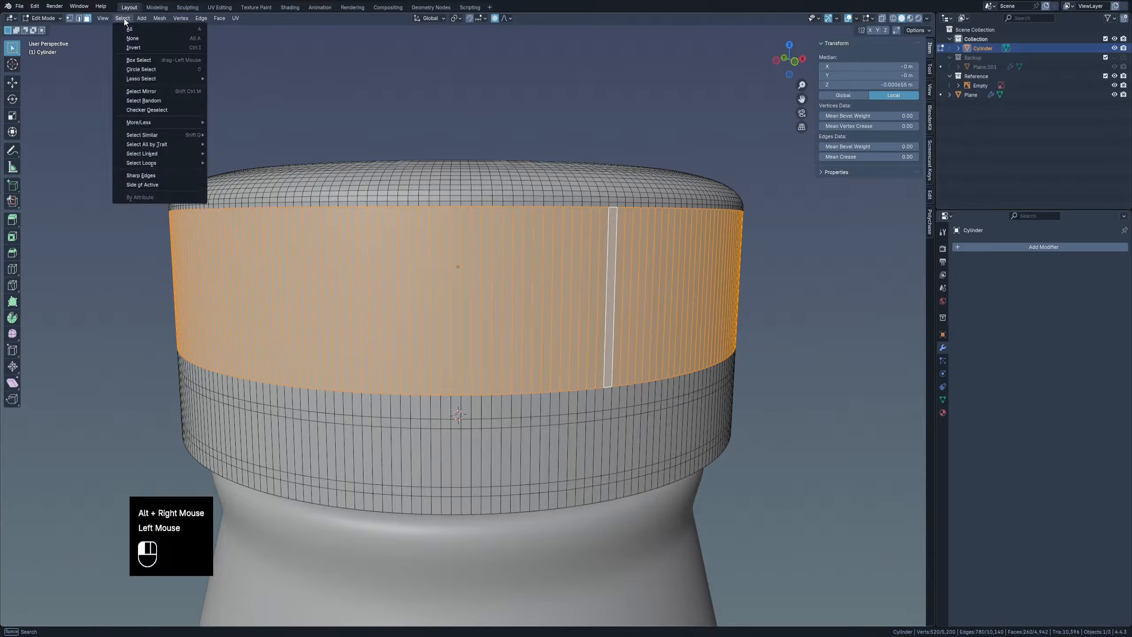
pyautogui.click(159, 112)
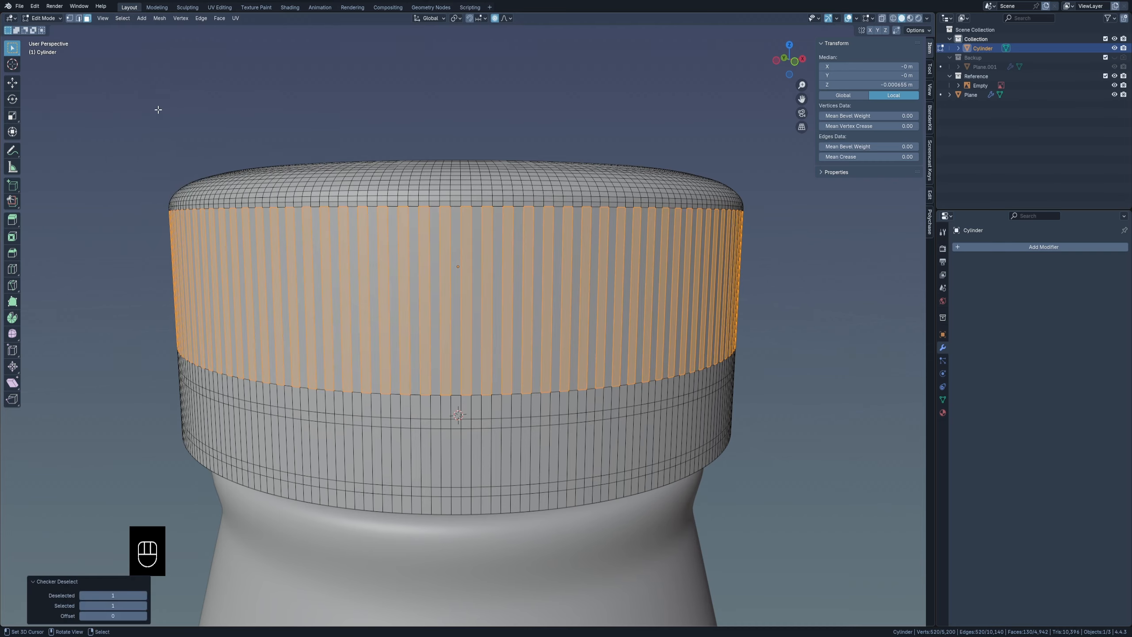
# Extrude the alternating tall faces inward along their normals by about 0.0011 m to form the vertical grooves.
pyautogui.moveTo(557, 239); pyautogui.dragTo(571, 255, button='middle')
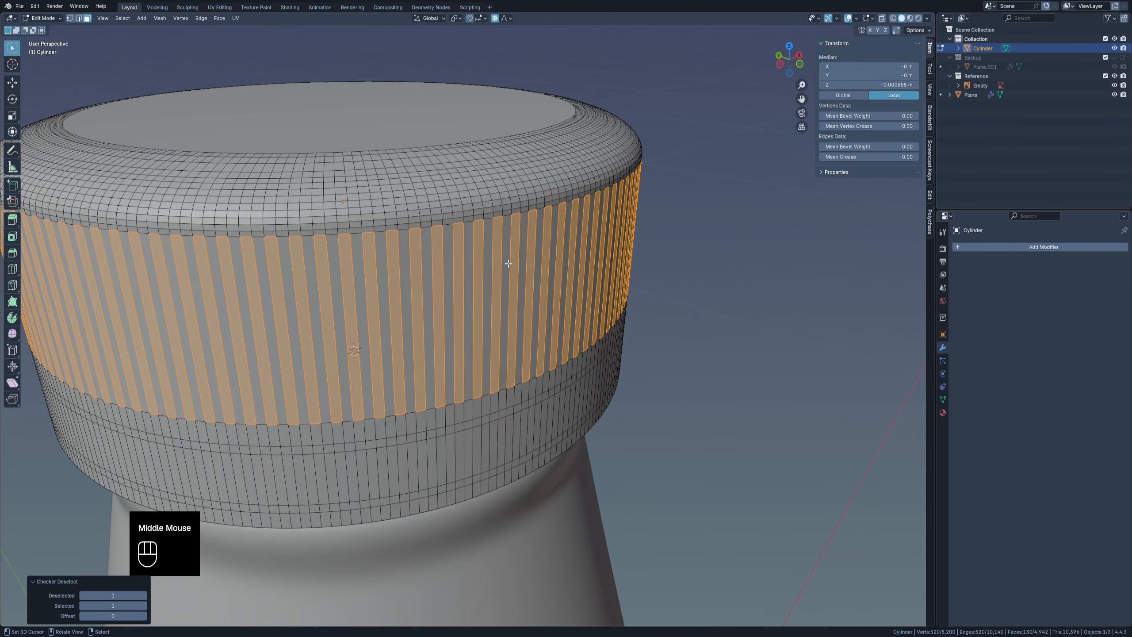
pyautogui.scroll(2, 538, 260)
pyautogui.scroll(-2, 553, 260)
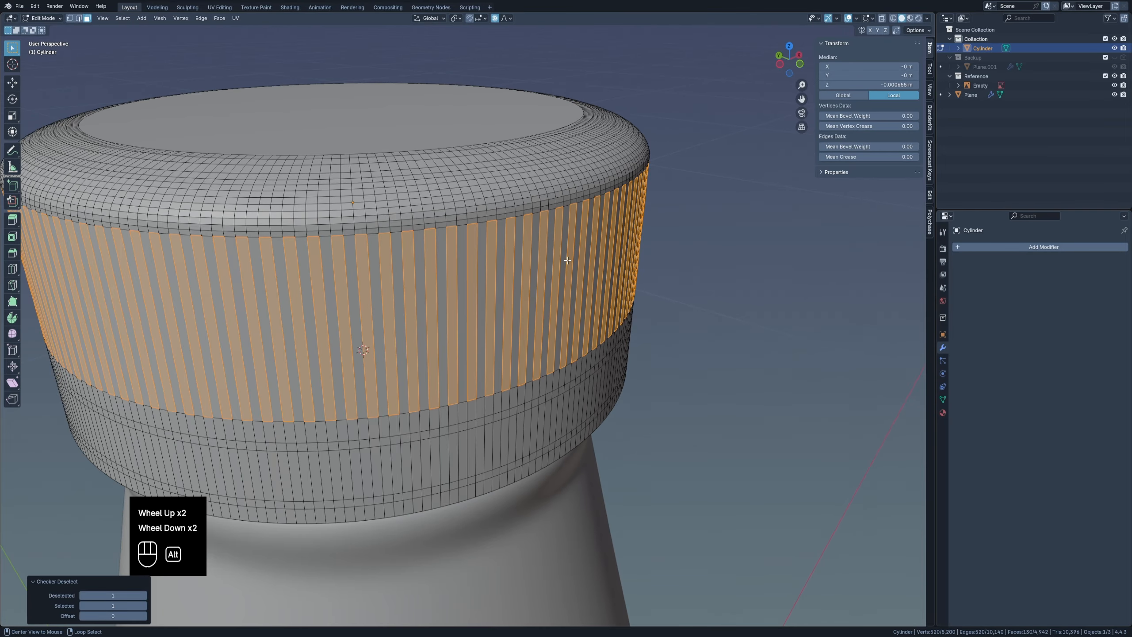
pyautogui.hotkey('alt', 'e')
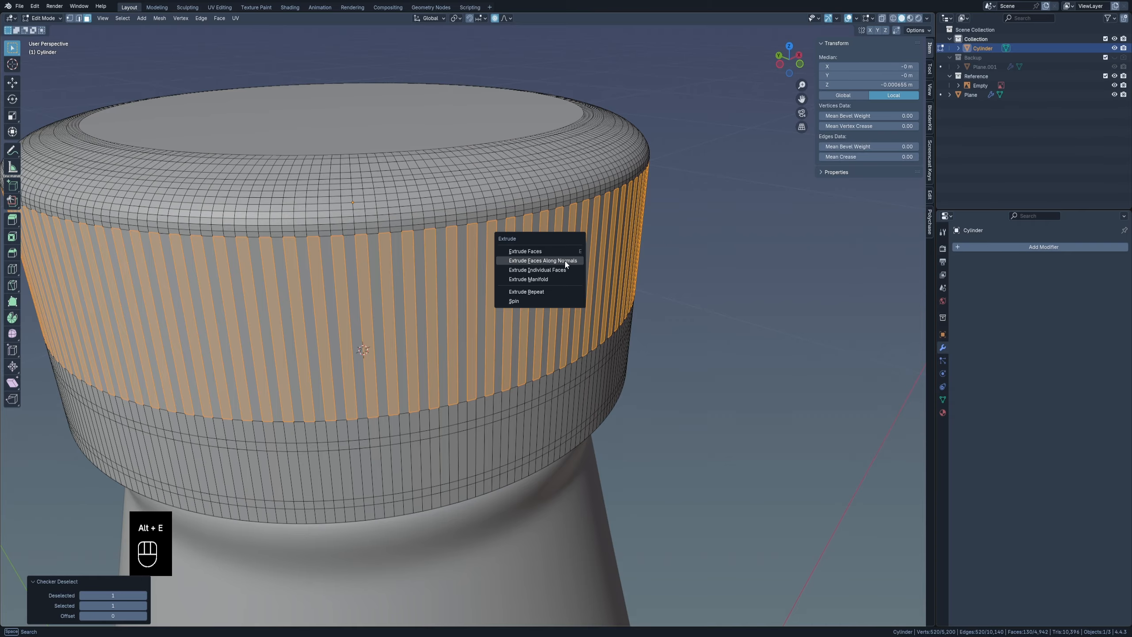
pyautogui.click(564, 260)
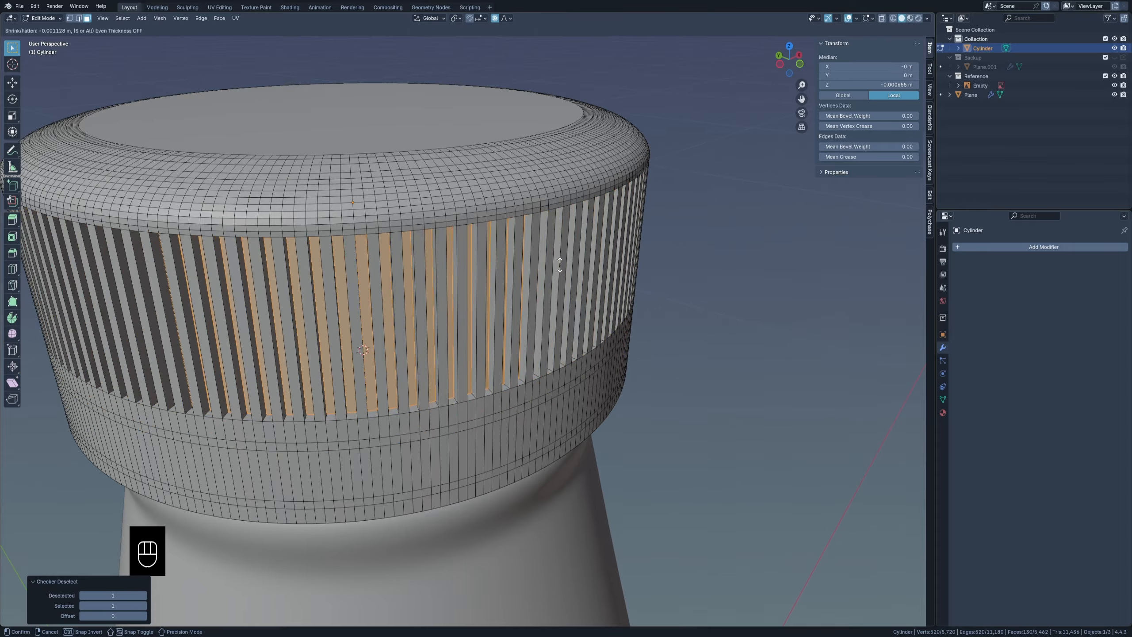
pyautogui.click(559, 262)
# Examine the grooved cap in object mode, both on the whole bottle and up close around the ribs.
pyautogui.press('Tab')
pyautogui.scroll(-3, 556, 243)
pyautogui.moveTo(551, 253); pyautogui.dragTo(494, 231, button='middle')
pyautogui.scroll(-3, 794, 252)
pyautogui.rightClick(794, 252)
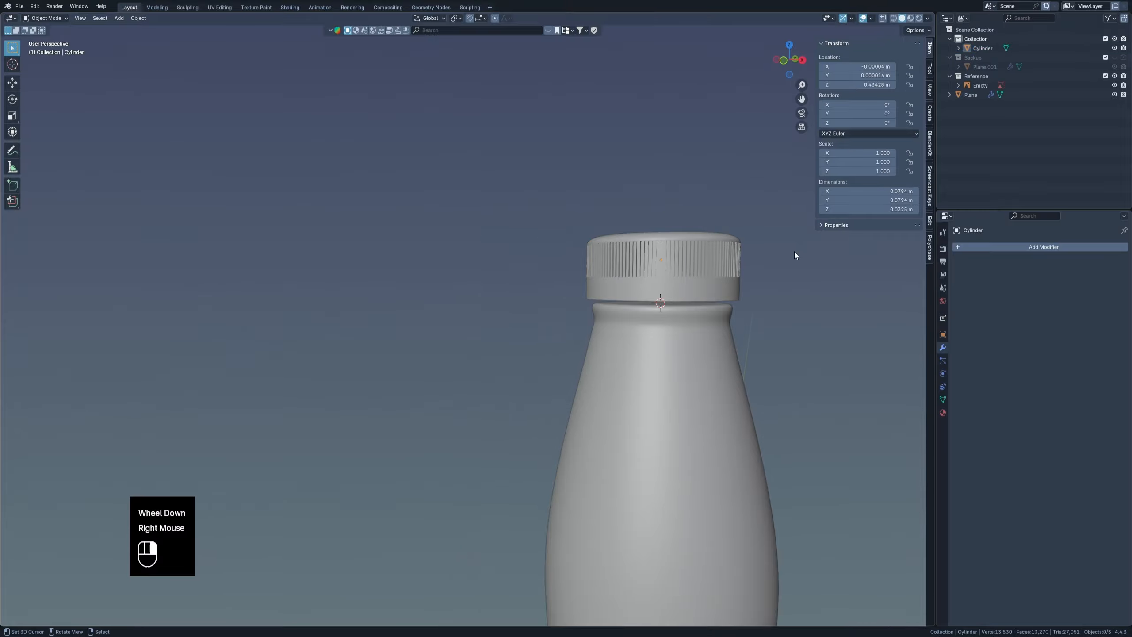
pyautogui.keyDown('shift'); pyautogui.moveTo(794, 252); pyautogui.dragTo(525, 277, button='middle'); pyautogui.keyUp('shift')
pyautogui.rightClick(515, 277)
pyautogui.click(1016, 249)
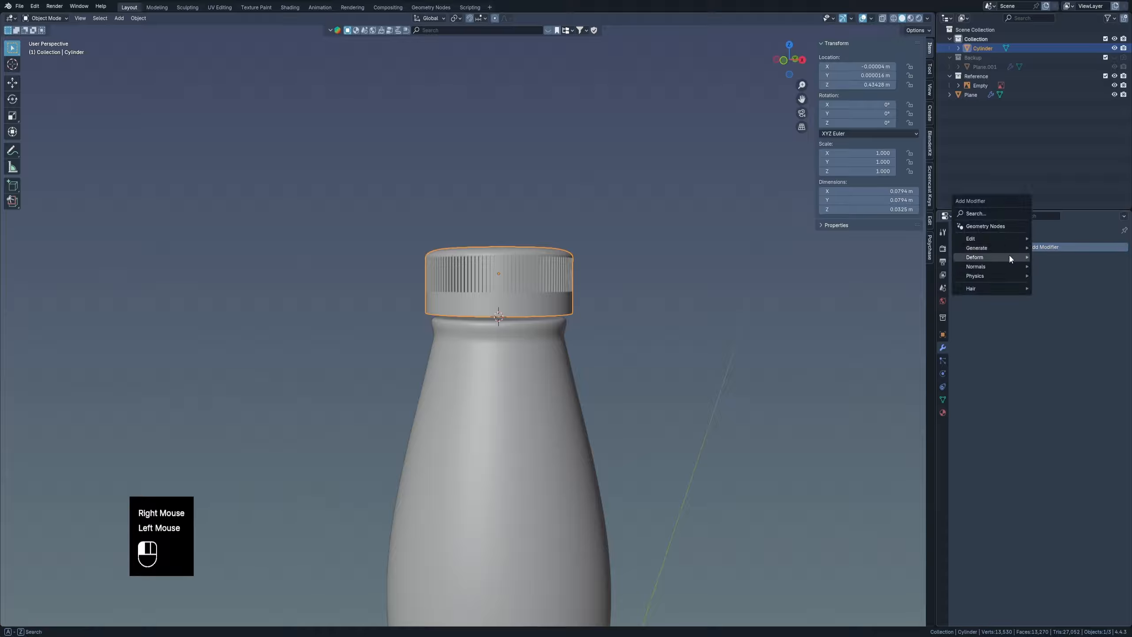
pyautogui.moveTo(989, 247)
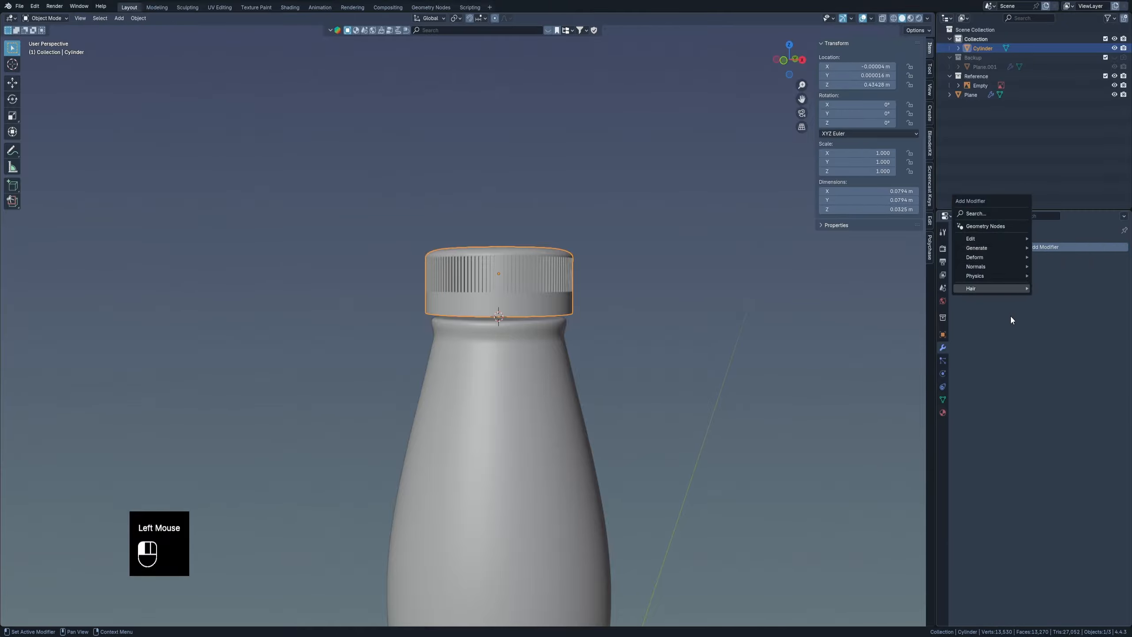
pyautogui.scroll(8, 509, 269)
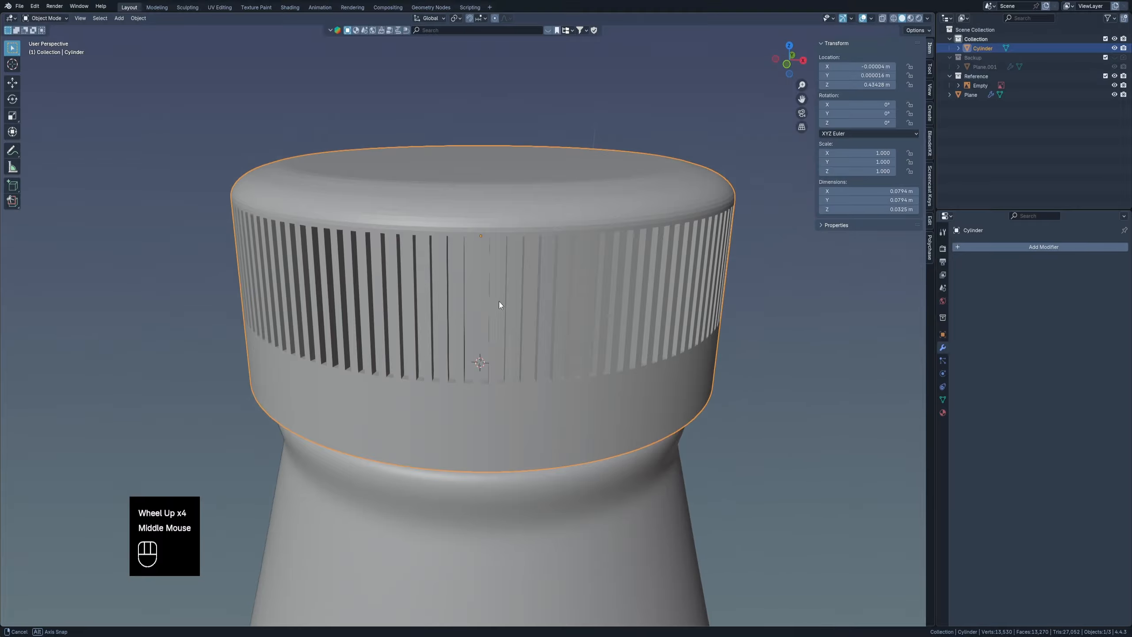
pyautogui.moveTo(494, 312); pyautogui.dragTo(555, 314, button='middle')
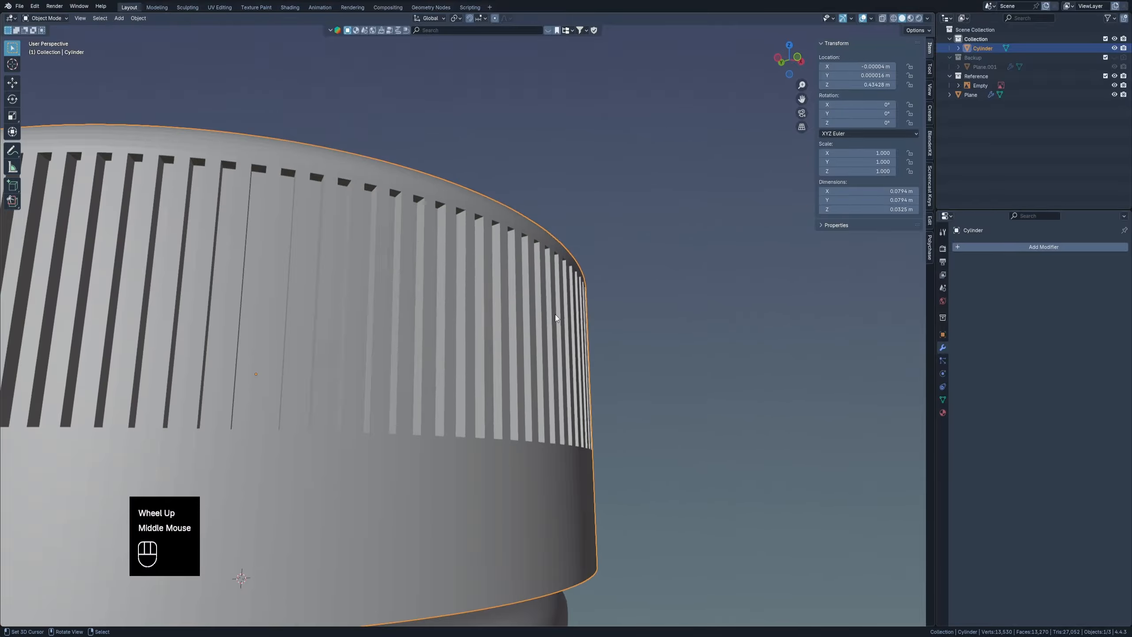
# Select the two narrow face loops below the ribs and extrude them inward along their normals by about 0.0002 m.
pyautogui.press('Tab')
pyautogui.scroll(-2, 510, 451)
pyautogui.keyDown('shift'); pyautogui.moveTo(510, 451); pyautogui.dragTo(470, 408, button='middle'); pyautogui.keyUp('shift')
pyautogui.scroll(1, 467, 410)
pyautogui.scroll(2, 470, 409)
pyautogui.keyDown('alt'); pyautogui.rightClick(473, 405); pyautogui.keyUp('alt')
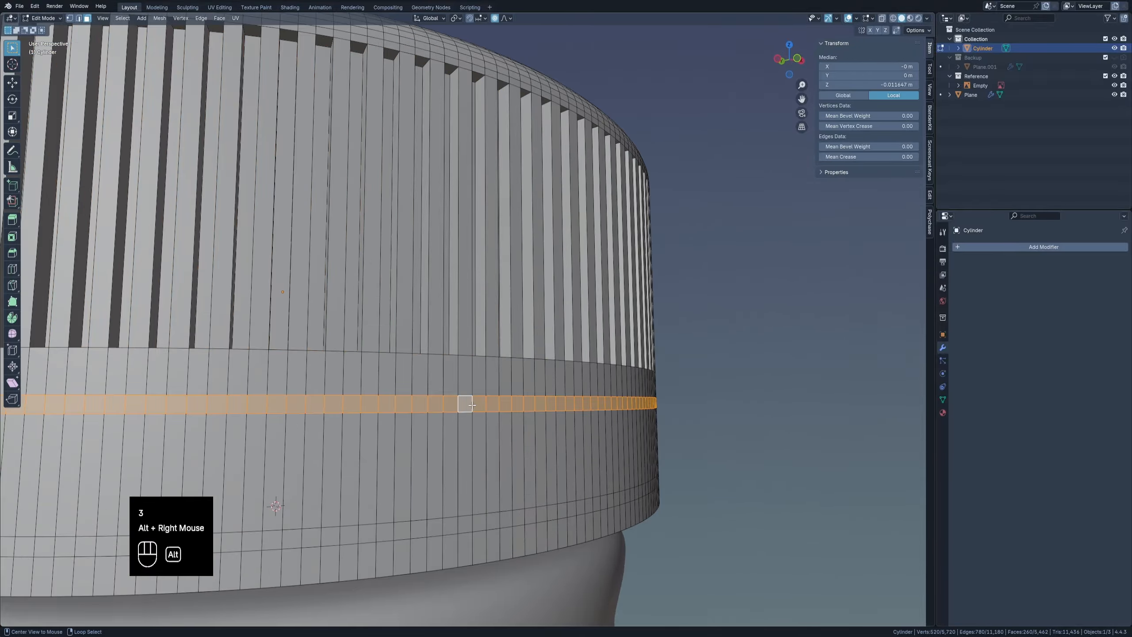
pyautogui.keyDown('alt'); pyautogui.keyDown('shift'); pyautogui.rightClick(479, 522); pyautogui.keyUp('shift'); pyautogui.keyUp('alt')
pyautogui.keyDown('shift'); pyautogui.moveTo(478, 521); pyautogui.dragTo(544, 472, button='middle'); pyautogui.keyUp('shift')
pyautogui.scroll(2, 571, 374)
pyautogui.moveTo(569, 389); pyautogui.dragTo(583, 392, button='middle')
pyautogui.hotkey('alt', 'e')
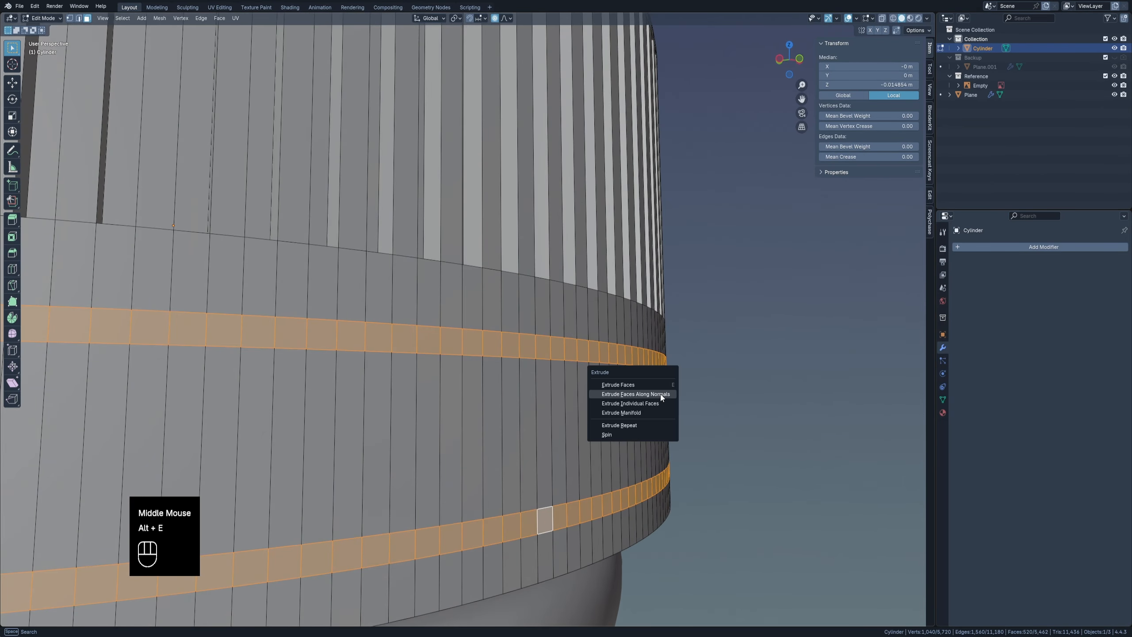
pyautogui.click(626, 393)
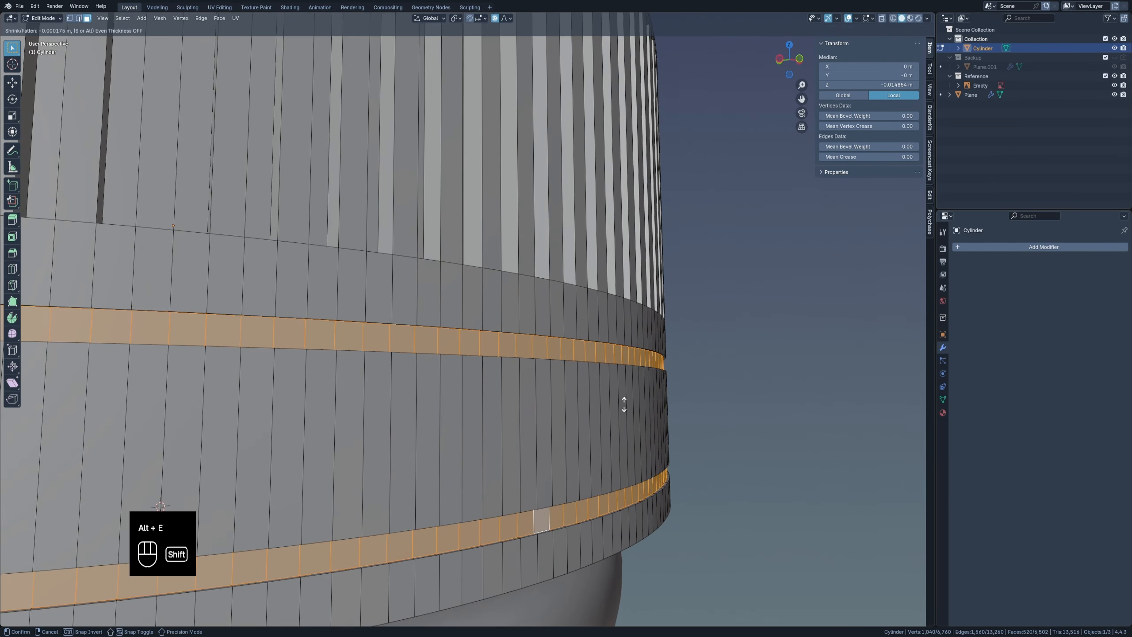
pyautogui.keyDown('shift'); pyautogui.click(614, 438); pyautogui.keyUp('shift')
# Add a Bevel modifier to the cap object.
pyautogui.scroll(-4, 614, 438)
pyautogui.press('Tab')
pyautogui.moveTo(579, 322); pyautogui.dragTo(553, 347, button='middle')
pyautogui.scroll(-3, 591, 308)
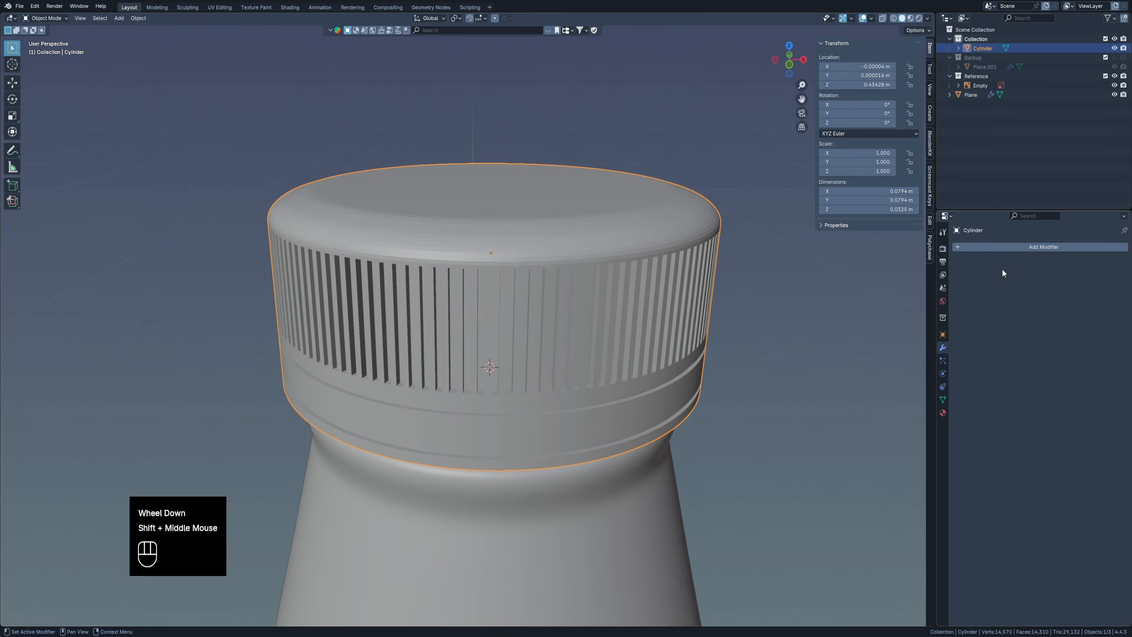
pyautogui.click(1012, 249)
pyautogui.moveTo(1011, 248)
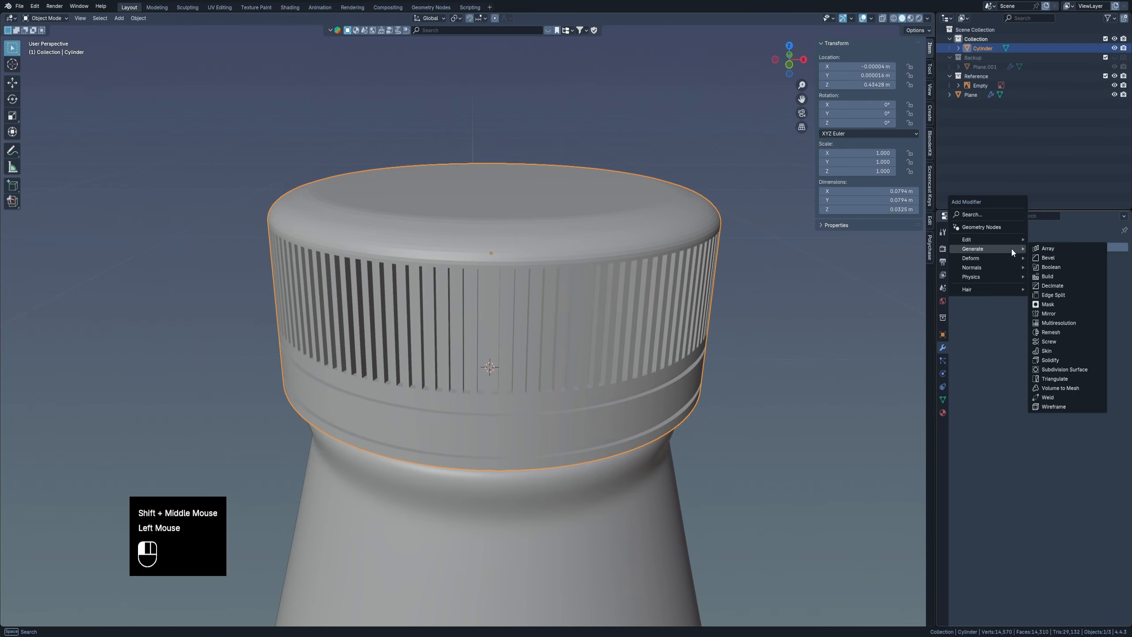
pyautogui.click(1052, 257)
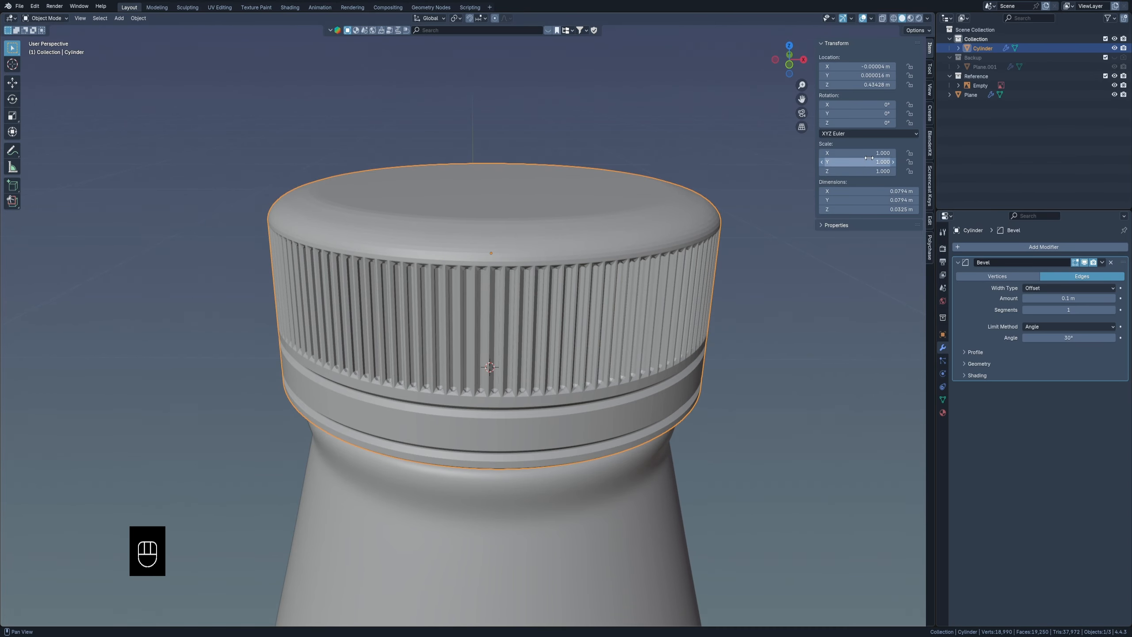
# Apply the cap's scale and examine the bevelled ends of the vertical grooves up close.
pyautogui.hotkey('ctrl', 'a')
pyautogui.click(674, 295)
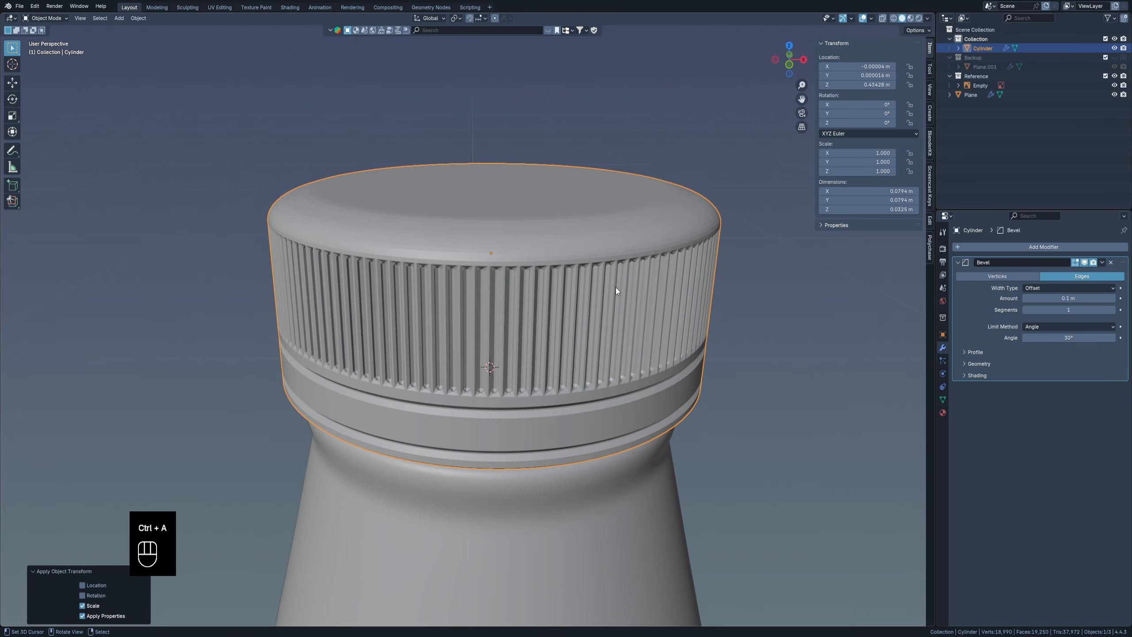
pyautogui.scroll(3, 615, 287)
pyautogui.moveTo(521, 273); pyautogui.dragTo(504, 253, button='middle')
pyautogui.scroll(3, 486, 260)
pyautogui.scroll(-2, 605, 274)
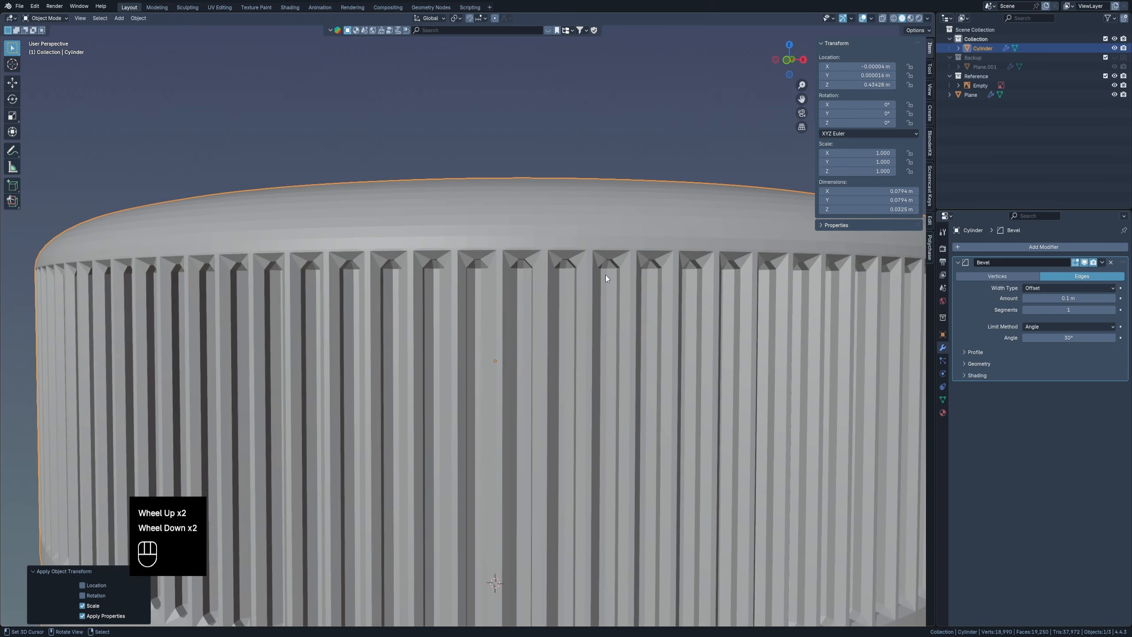
# Change the scene's length unit to Centimeters.
pyautogui.keyDown('shift'); pyautogui.moveTo(1068, 298); pyautogui.dragTo(1043, 296); pyautogui.keyUp('shift')
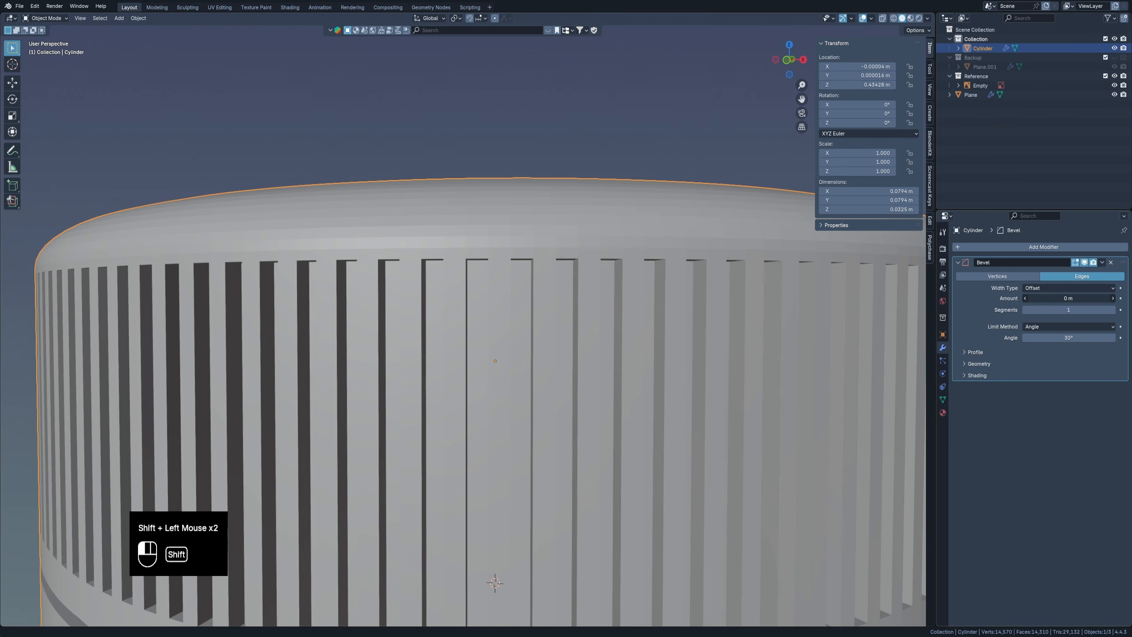
pyautogui.click(942, 288)
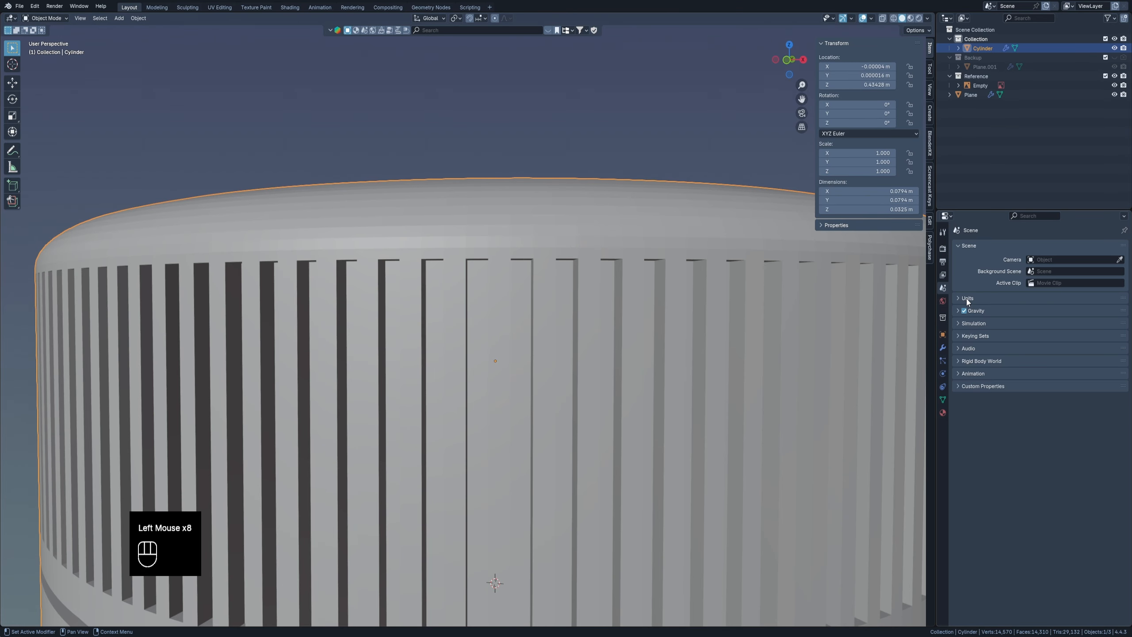
pyautogui.click(967, 299)
pyautogui.click(1049, 313)
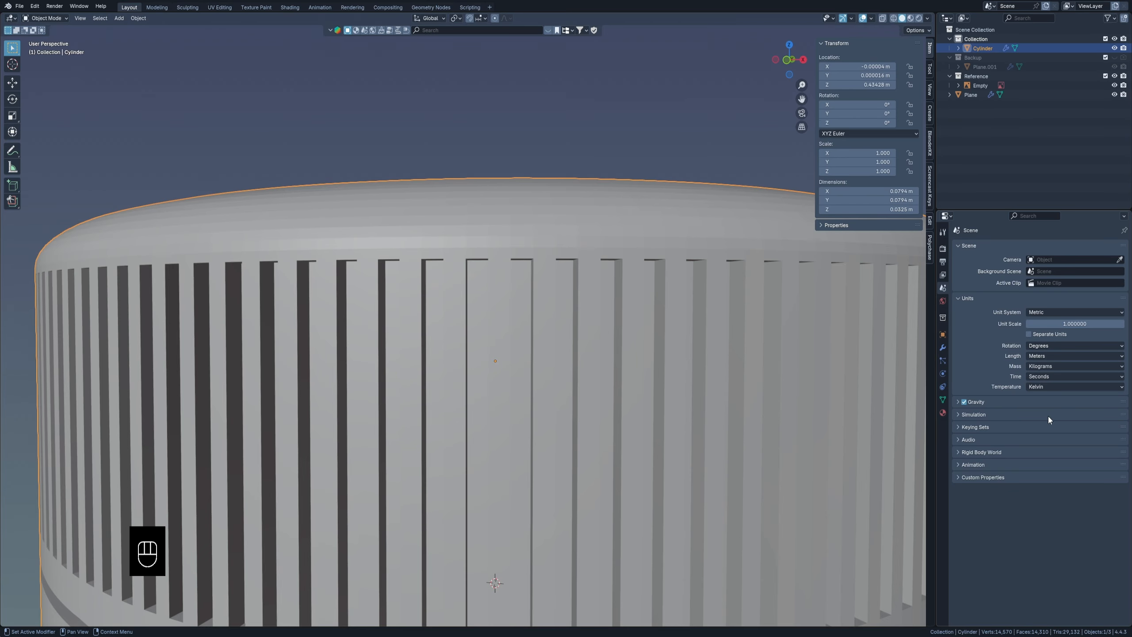
pyautogui.click(1049, 356)
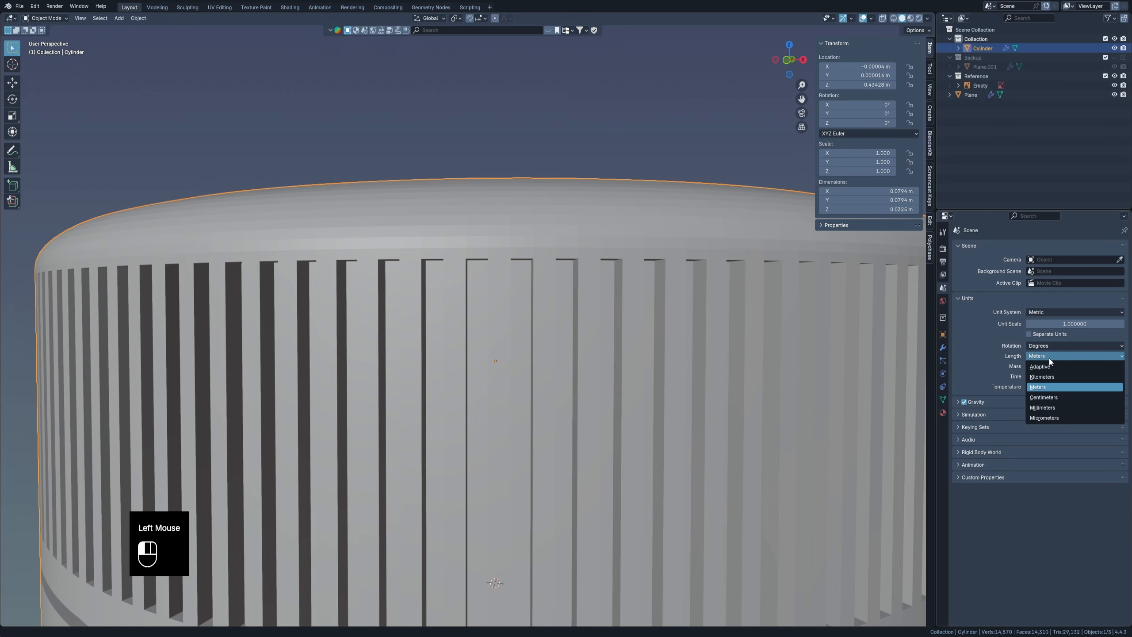
pyautogui.click(1045, 397)
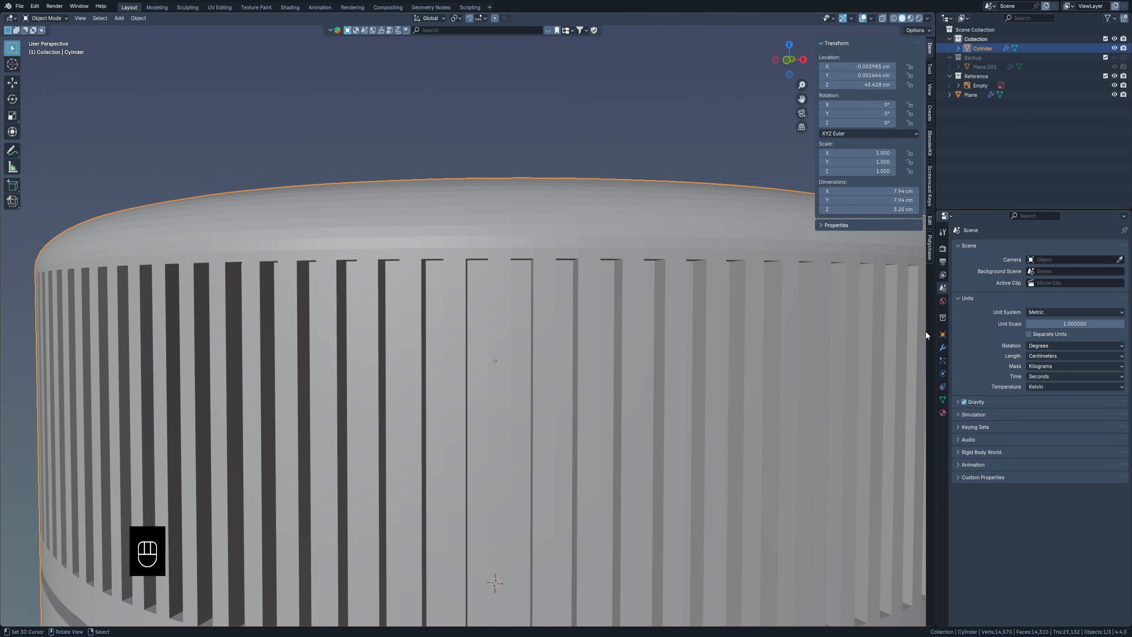
# Set the cap's bevel amount to 0.015 cm.
pyautogui.click(945, 348)
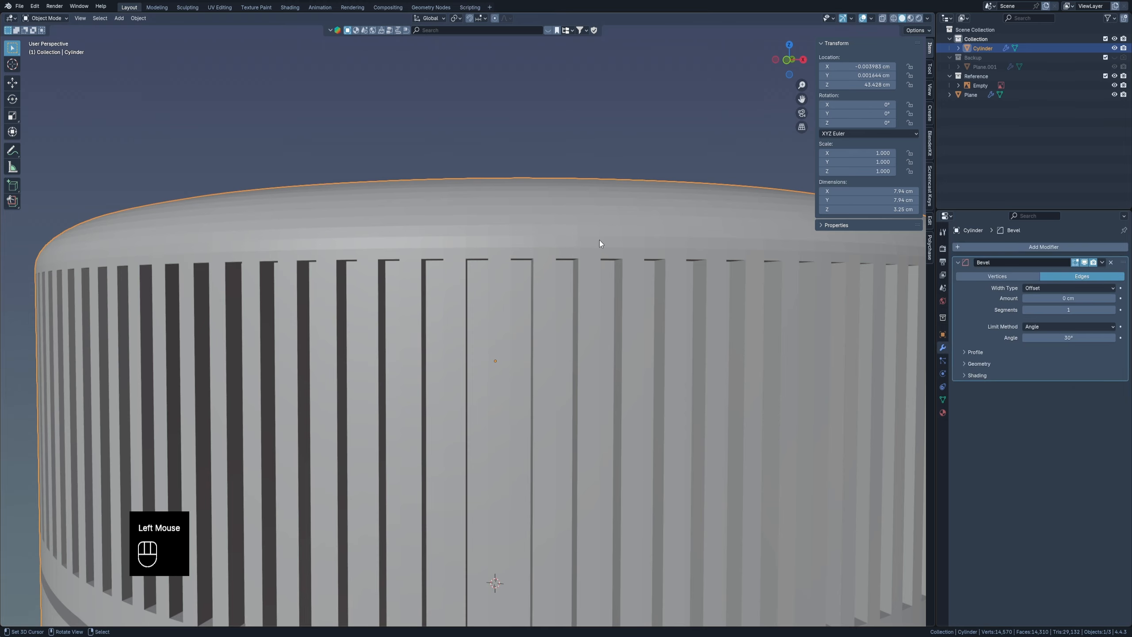
pyautogui.keyDown('shift'); pyautogui.moveTo(1070, 300); pyautogui.dragTo(1087, 300); pyautogui.keyUp('shift')
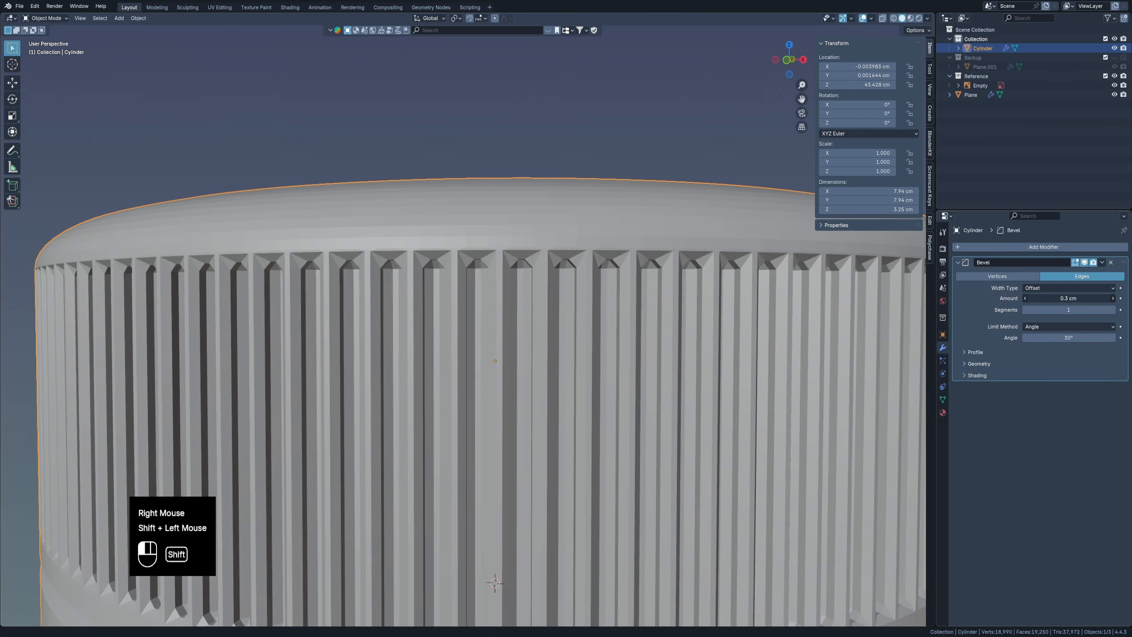
pyautogui.click(1038, 298)
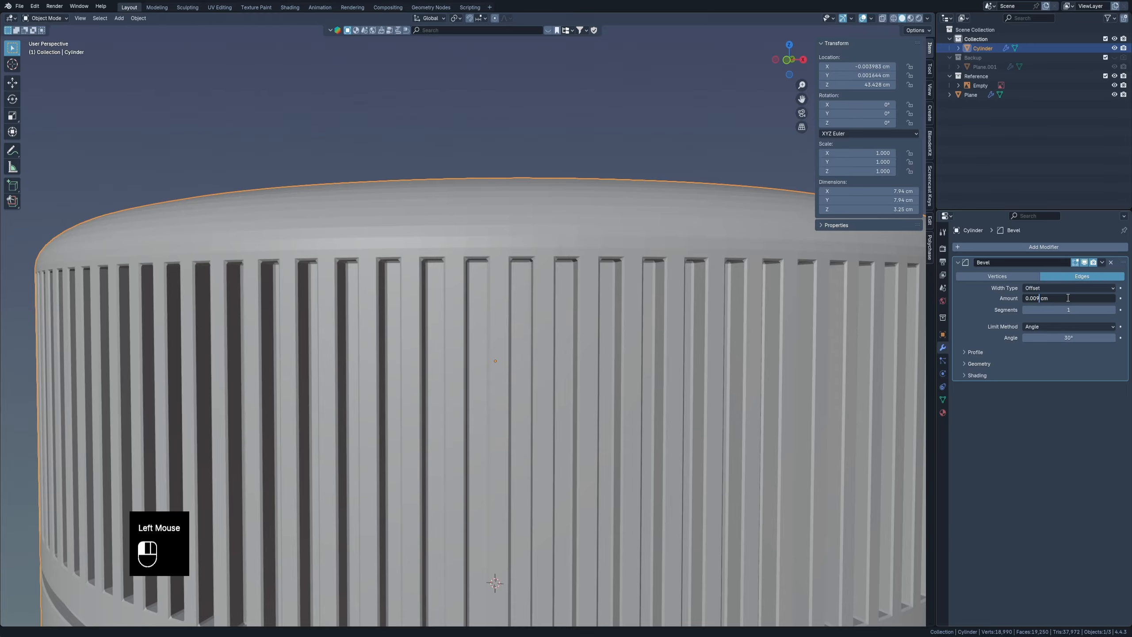
pyautogui.press('Return')
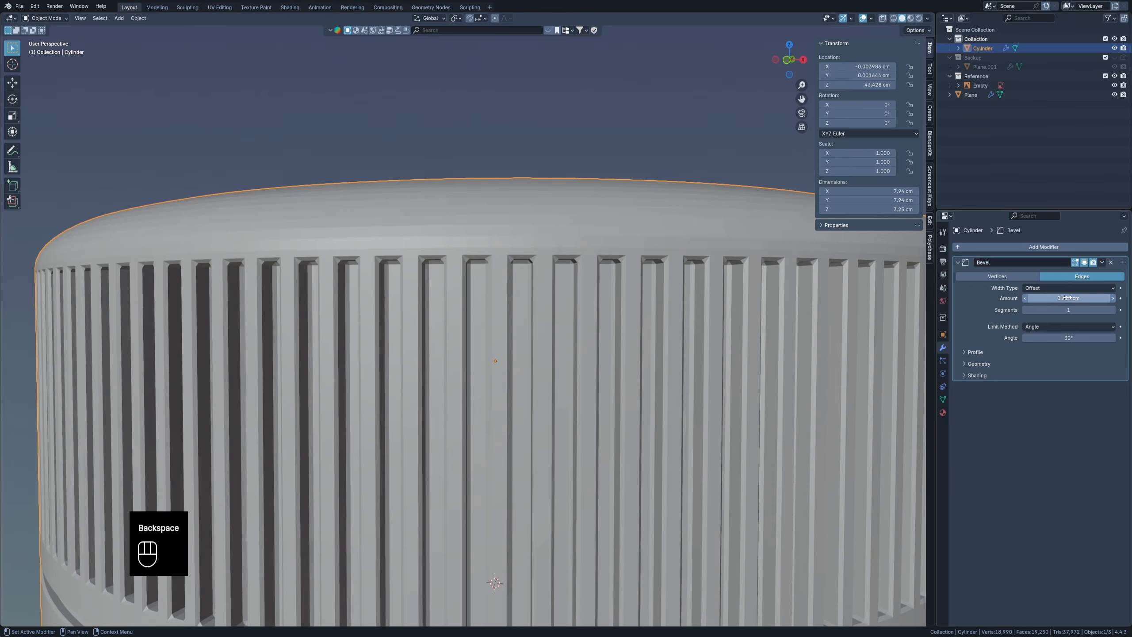
# Raise the cap's bevel to 3 segments and shade the cap auto smooth.
pyautogui.scroll(-3, 627, 264)
pyautogui.scroll(6, 642, 313)
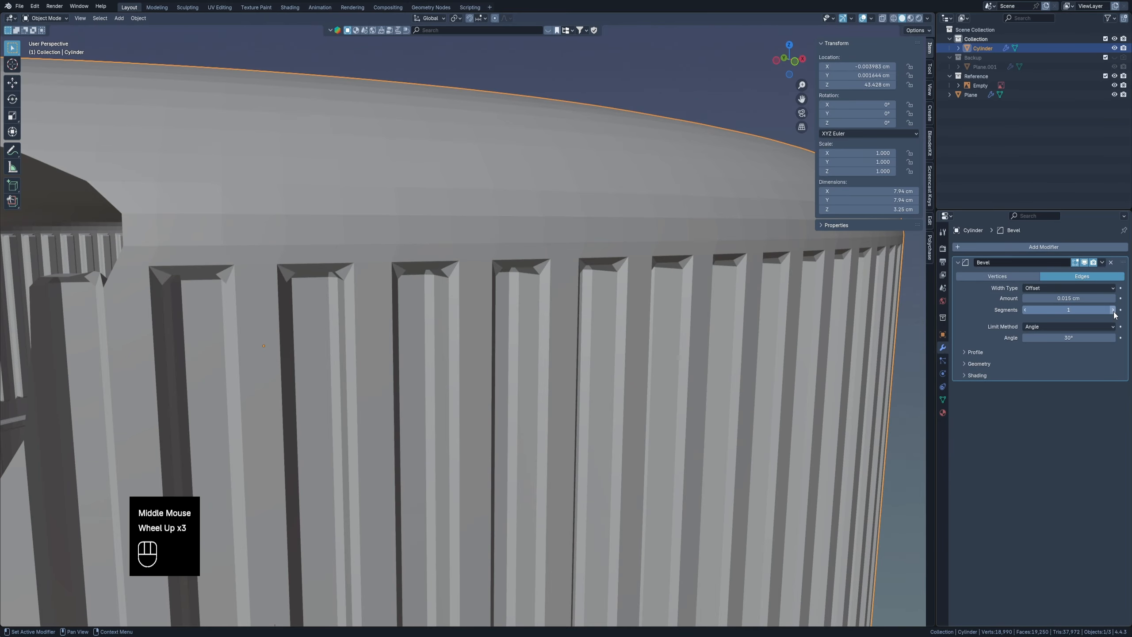
pyautogui.click(1113, 310)
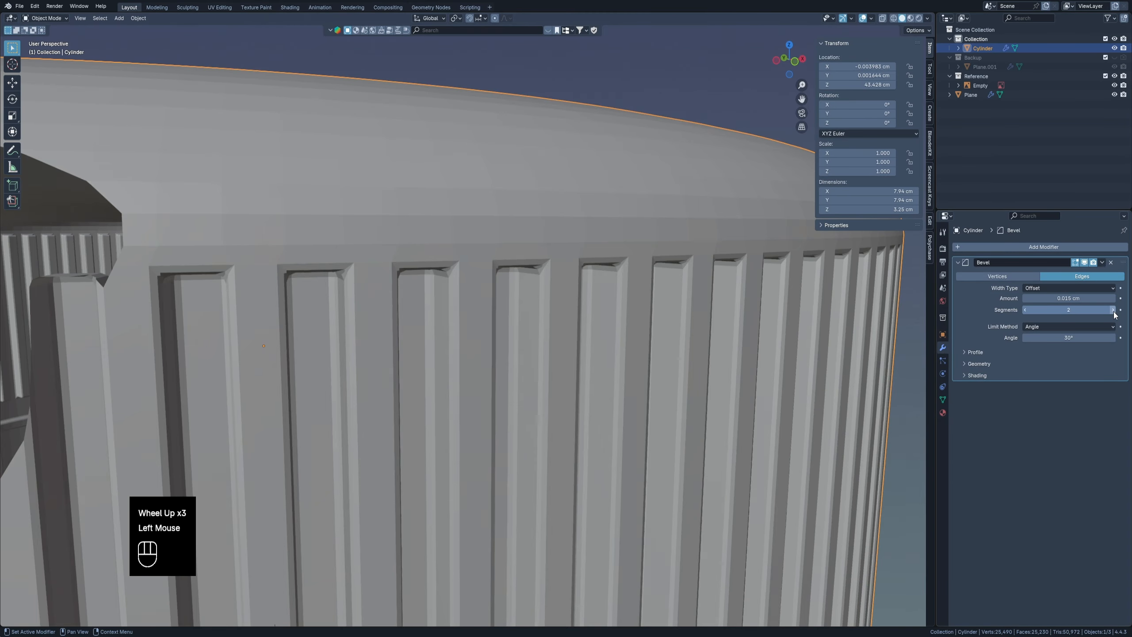
pyautogui.click(1113, 310)
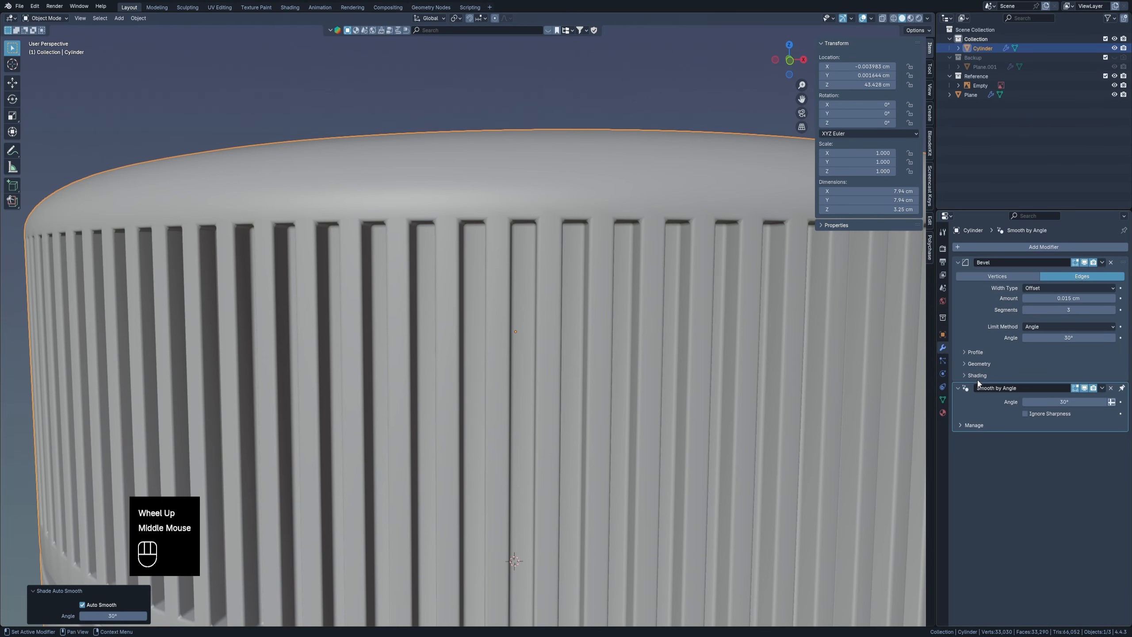
# Enable Harden Normals in the shading settings of the cap's Bevel modifier.
pyautogui.click(979, 365)
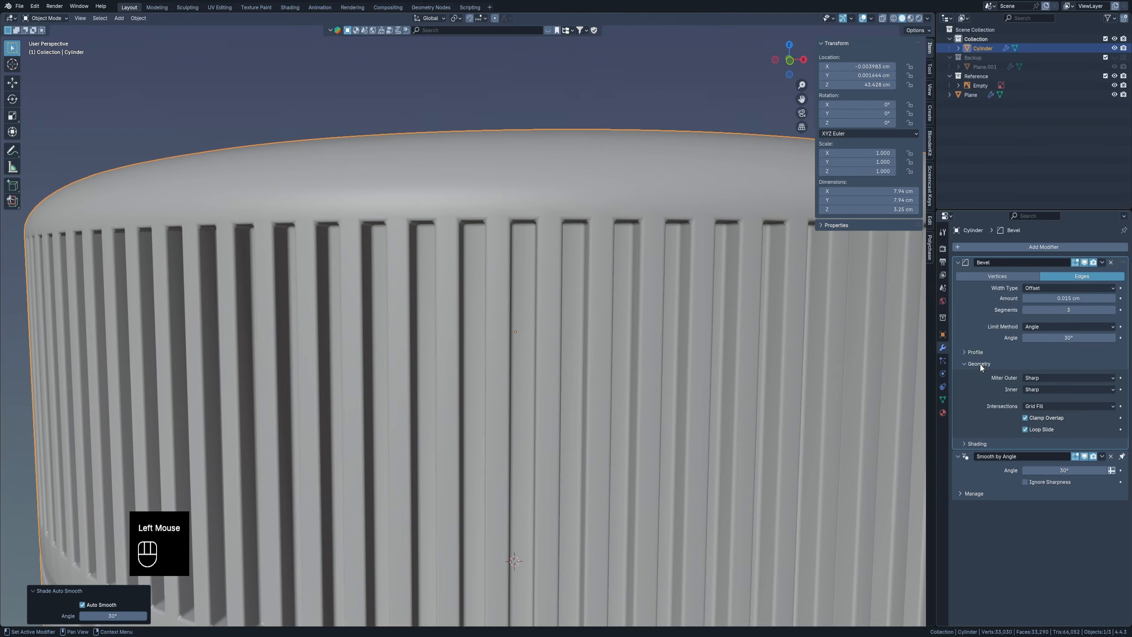
pyautogui.click(1020, 367)
pyautogui.click(984, 375)
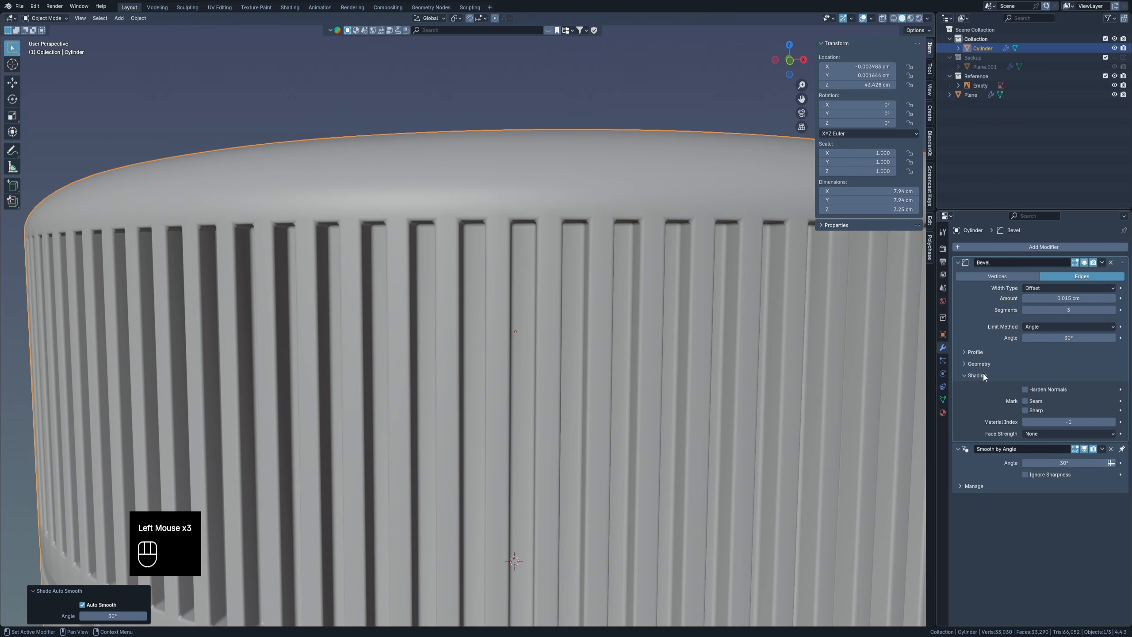
pyautogui.click(1025, 390)
# Set the outer miter of the cap's bevel to Arc after checking the groove ends up close.
pyautogui.scroll(-5, 676, 267)
pyautogui.moveTo(676, 268); pyautogui.dragTo(493, 271, button='middle')
pyautogui.rightClick(736, 293)
pyautogui.scroll(6, 525, 264)
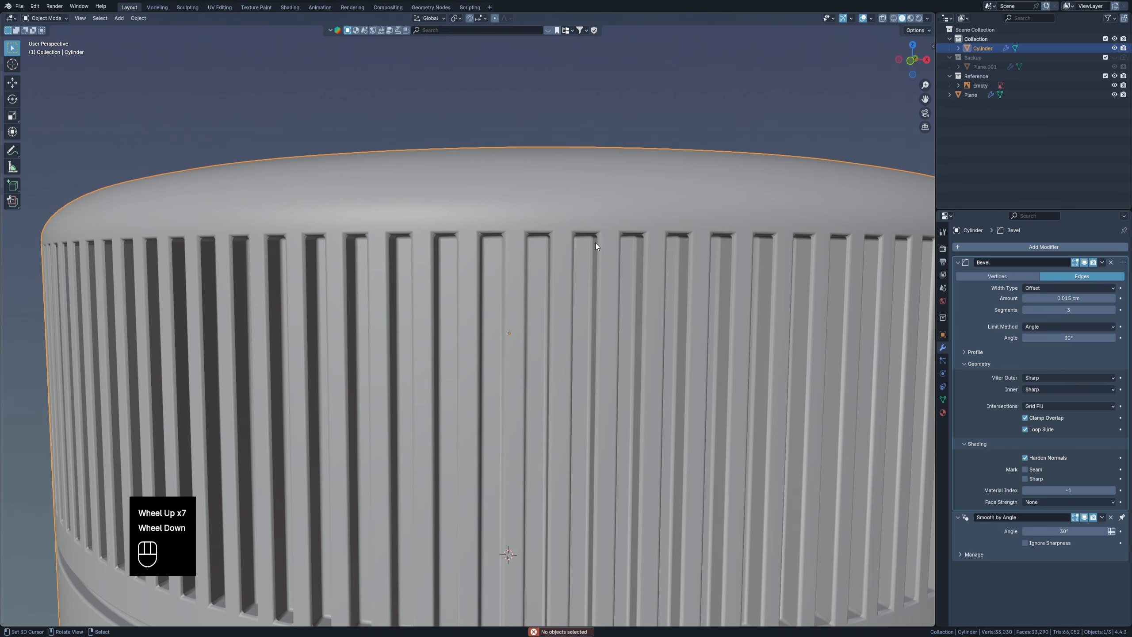
pyautogui.scroll(2, 595, 243)
pyautogui.scroll(1, 595, 229)
pyautogui.keyDown('shift'); pyautogui.moveTo(604, 234); pyautogui.dragTo(570, 241, button='middle'); pyautogui.keyUp('shift')
pyautogui.moveTo(571, 241)
pyautogui.mouseDown(button='middle')
pyautogui.moveTo(532, 247)
pyautogui.moveTo(570, 258)
pyautogui.mouseUp(button='middle')
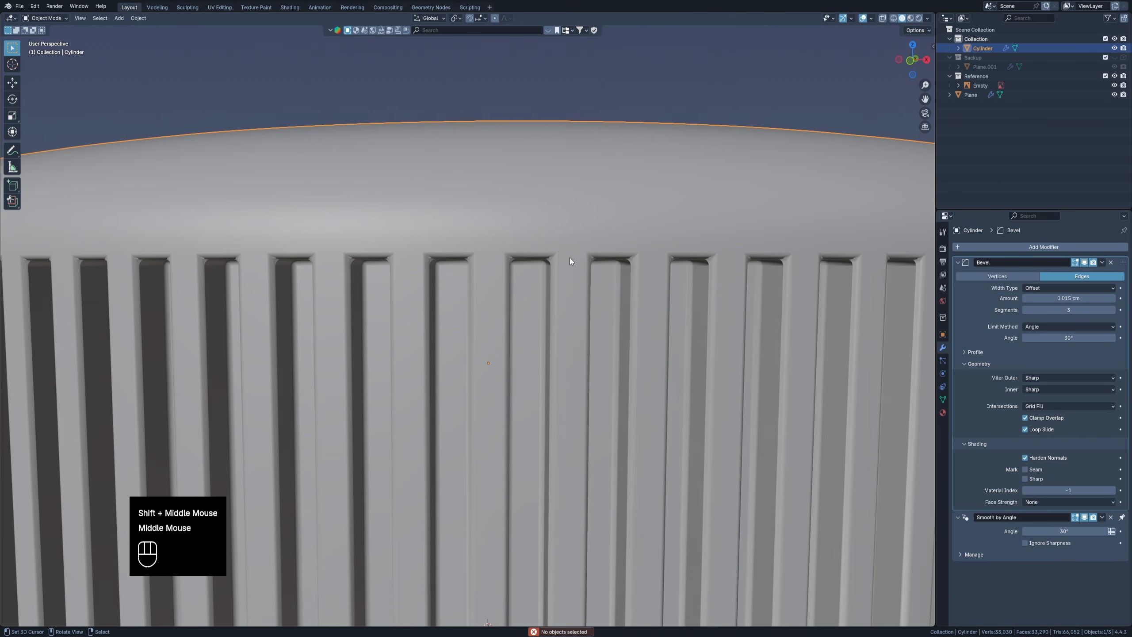
pyautogui.click(1040, 377)
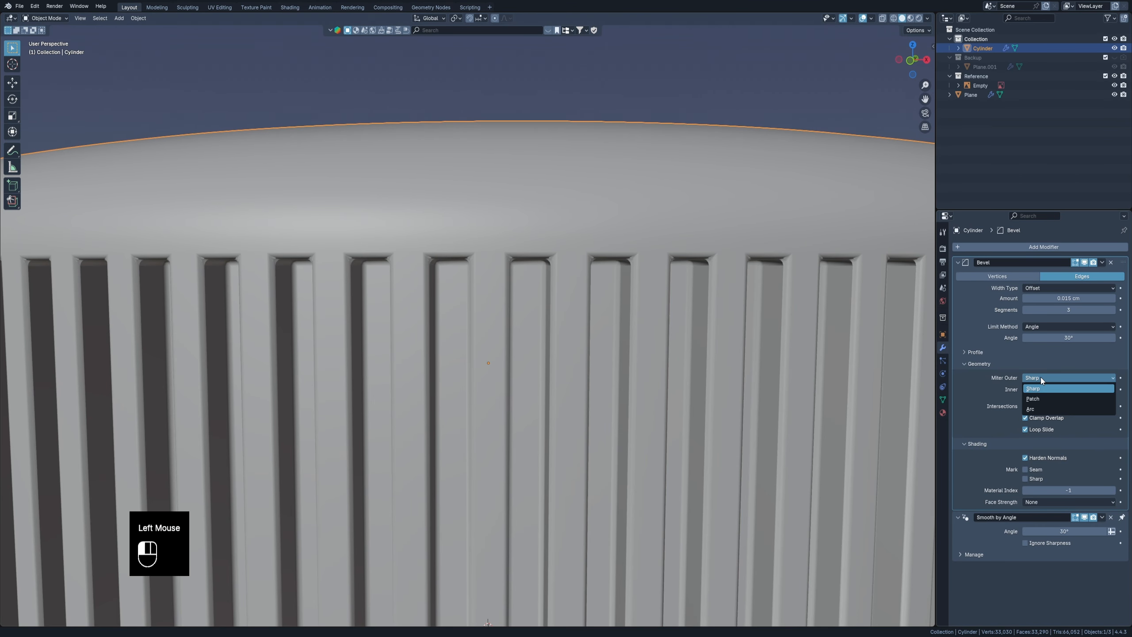
pyautogui.click(1033, 409)
# Open the bottle body's mesh for editing and isolate it from the cap in local view.
pyautogui.scroll(-4, 559, 249)
pyautogui.rightClick(638, 285)
pyautogui.scroll(-3, 632, 302)
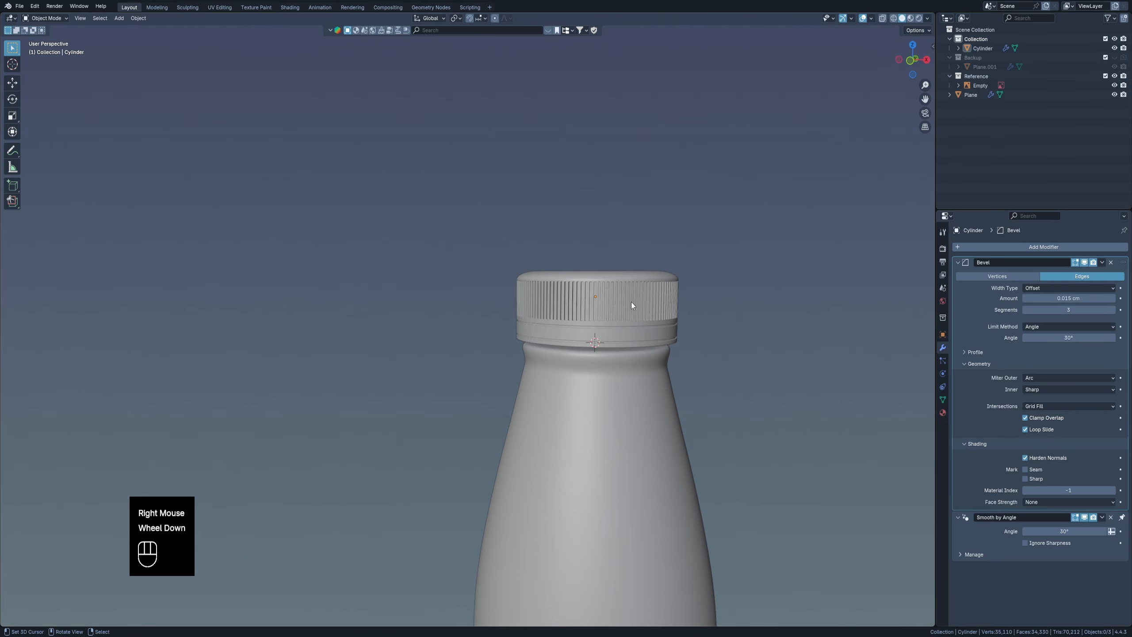
pyautogui.moveTo(631, 302); pyautogui.dragTo(617, 334, button='middle')
pyautogui.press('KP_1')
pyautogui.scroll(8, 514, 348)
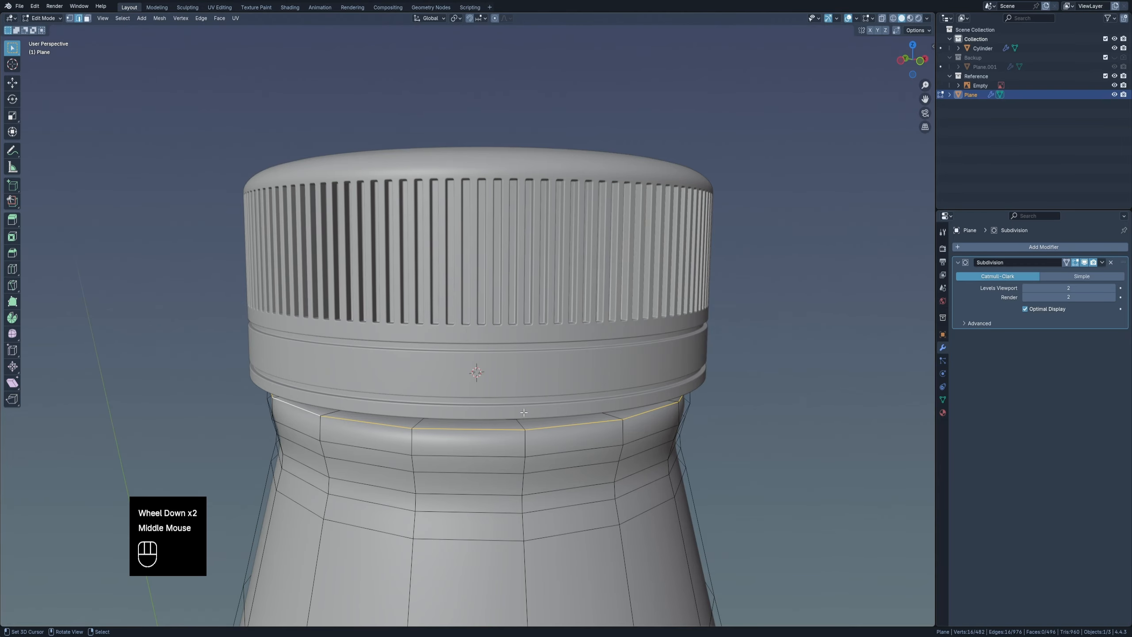
pyautogui.press('/')
# Select the centre vertex of the bottle's closed top, grow the selection three times and delete the selected faces.
pyautogui.moveTo(503, 330); pyautogui.dragTo(493, 209, button='middle')
pyautogui.keyDown('shift'); pyautogui.moveTo(493, 178); pyautogui.dragTo(503, 336, button='middle'); pyautogui.keyUp('shift')
pyautogui.scroll(3, 475, 268)
pyautogui.press('1')
pyautogui.rightClick(473, 199)
pyautogui.scroll(3, 477, 261)
pyautogui.keyDown('shift'); pyautogui.moveTo(473, 199); pyautogui.dragTo(485, 265, button='middle'); pyautogui.keyUp('shift')
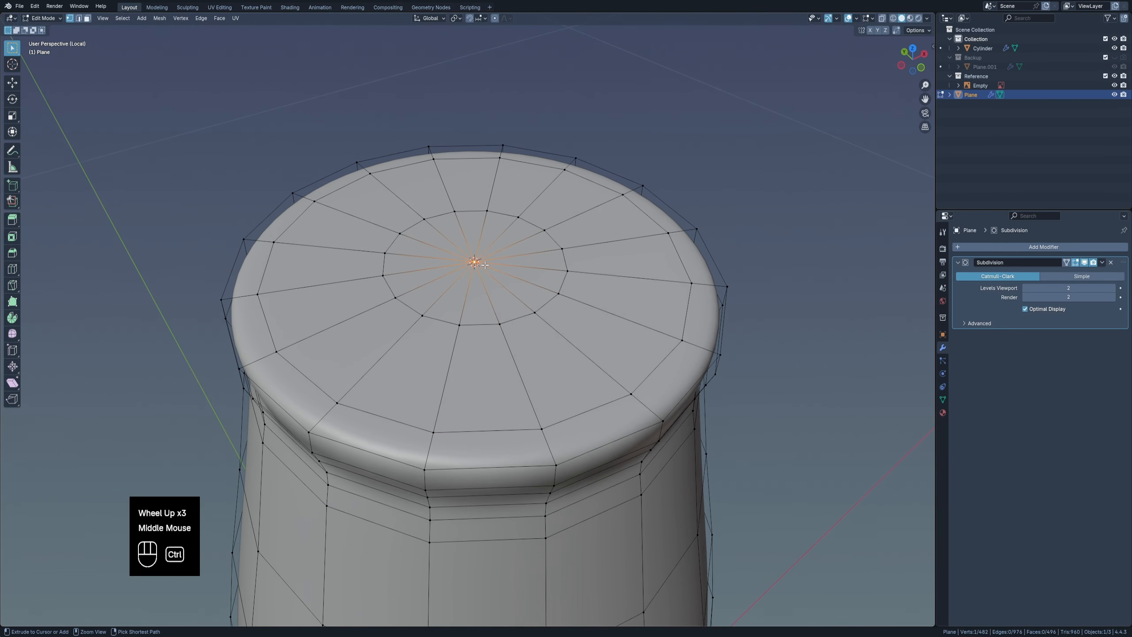
pyautogui.press('ctrl+KP_Add')
pyautogui.press('ctrl+KP_Add')
pyautogui.press('ctrl+KP_Add')
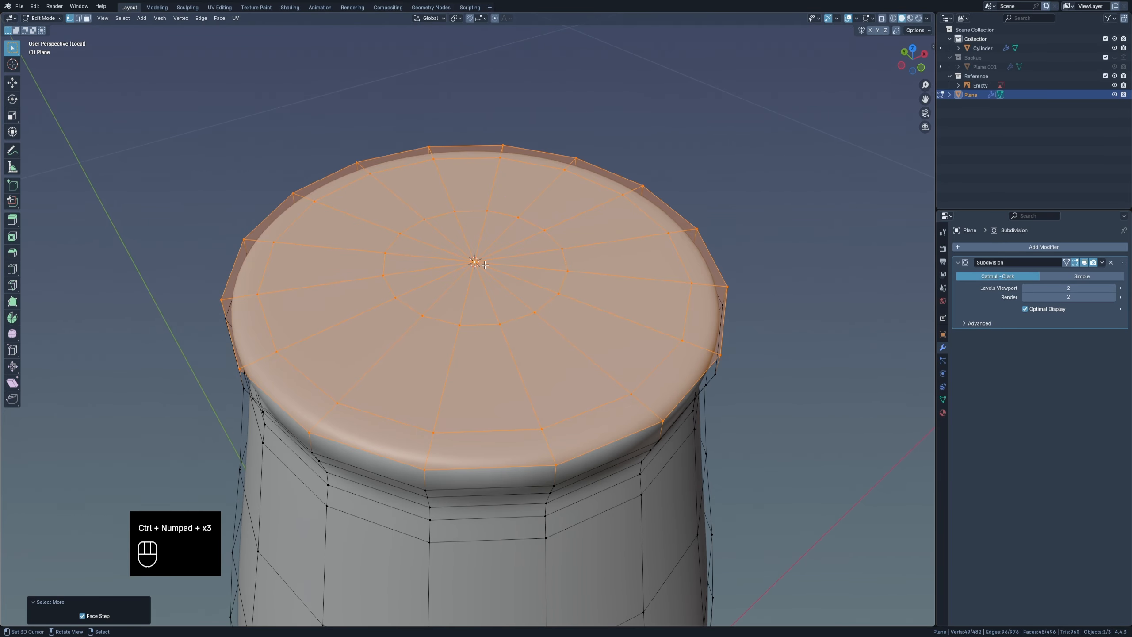
pyautogui.moveTo(485, 264); pyautogui.dragTo(476, 275, button='middle')
pyautogui.press('x')
pyautogui.click(476, 274)
# Select the edge loop around the bottle's open rim, then leave local view and return to object mode in front view.
pyautogui.press('2')
pyautogui.keyDown('alt'); pyautogui.rightClick(454, 385); pyautogui.keyUp('alt')
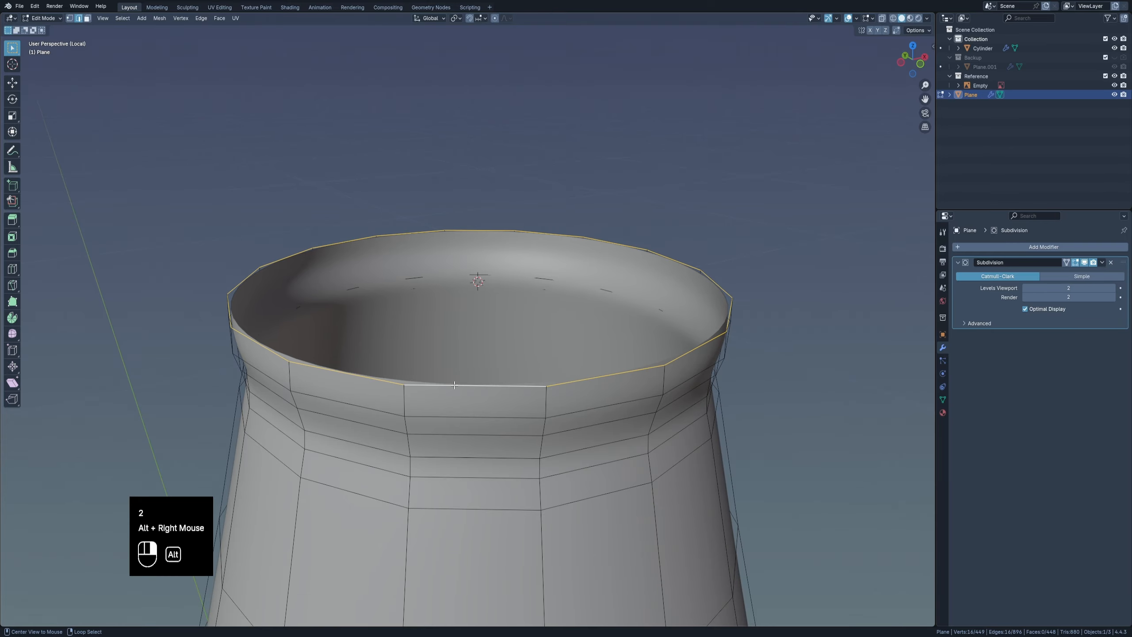
pyautogui.press('KP_1')
pyautogui.press('/')
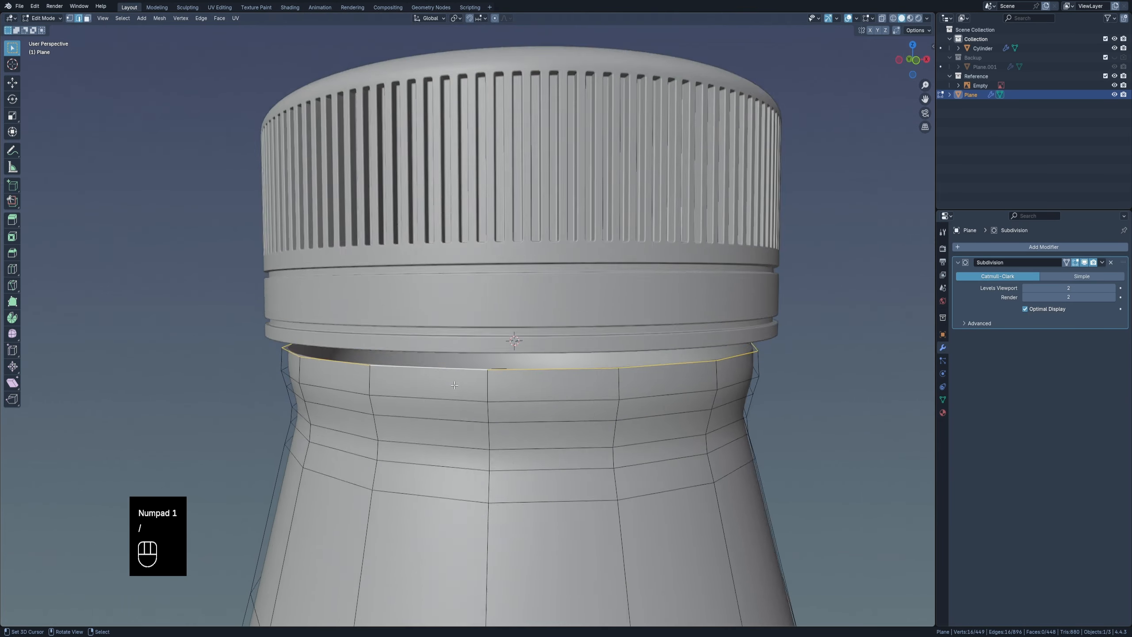
pyautogui.press('KP_1')
pyautogui.press('Tab')
pyautogui.rightClick(492, 319)
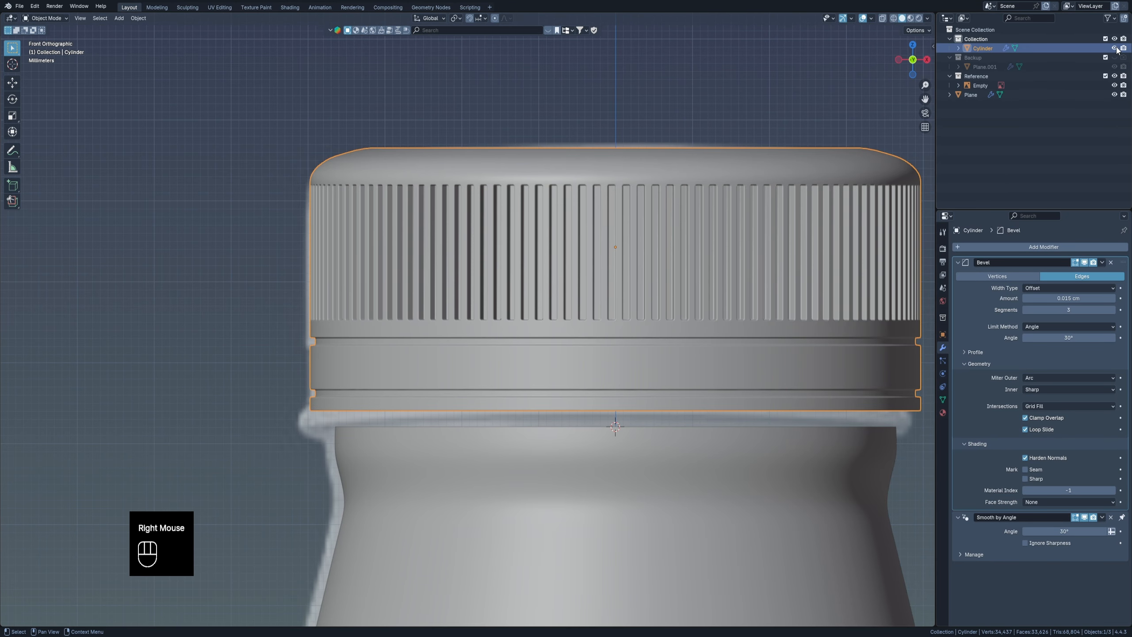
pyautogui.click(1033, 49)
pyautogui.click(1032, 49)
pyautogui.press('c')
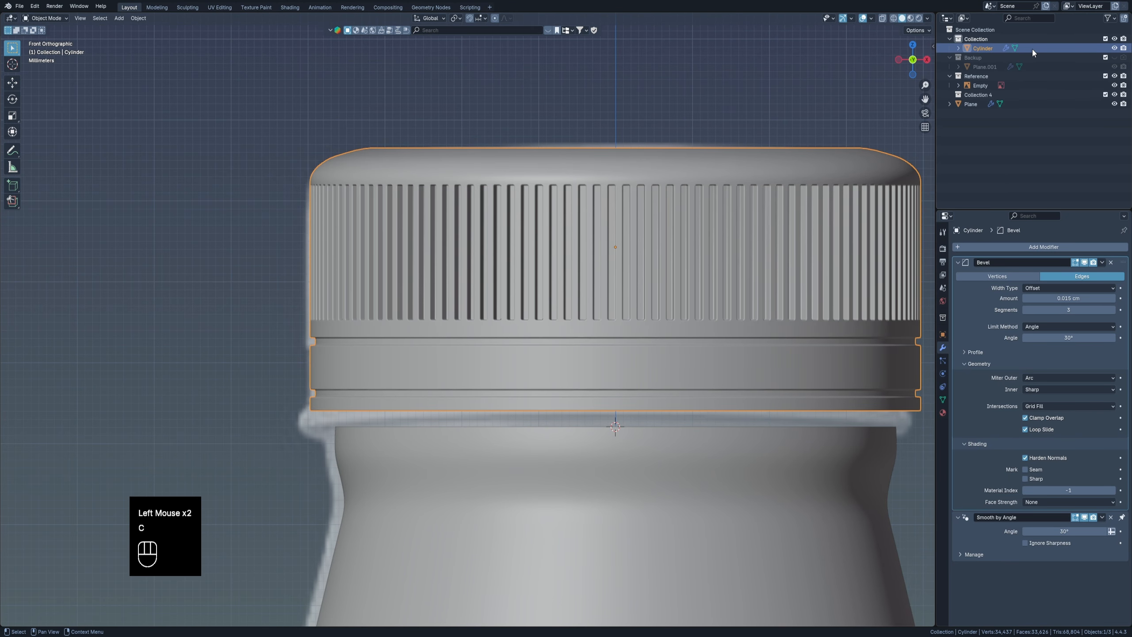
pyautogui.hotkey('ctrl', 'z')
# Rename the cap object to Cap and the bottle body object to Bottle.
pyautogui.doubleClick(994, 48)
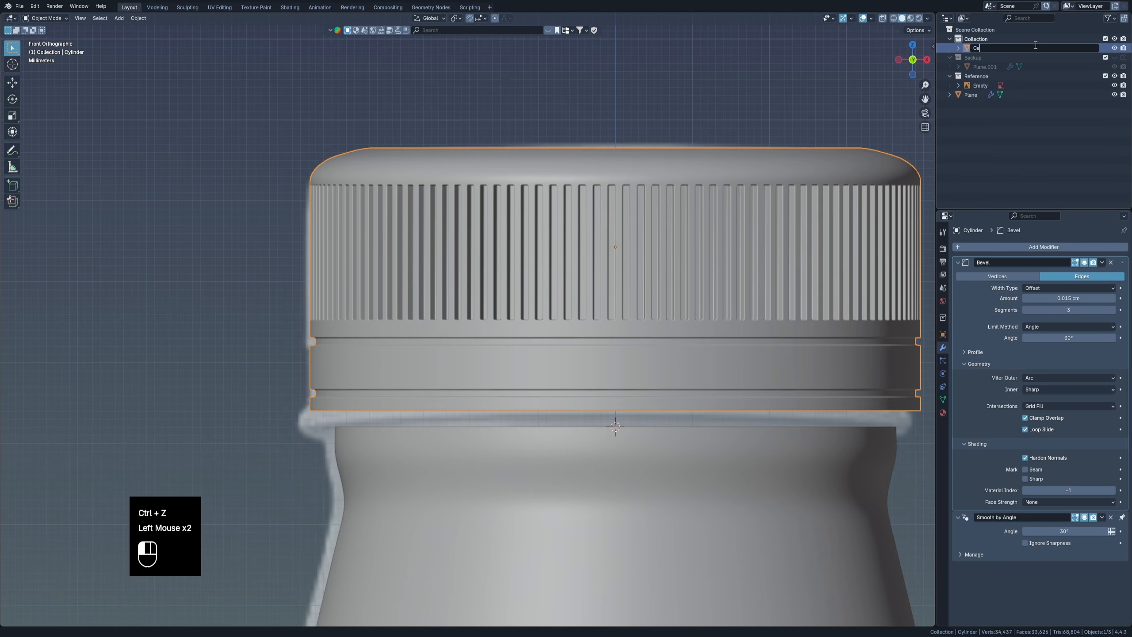
pyautogui.write('Cap')
pyautogui.click(973, 98)
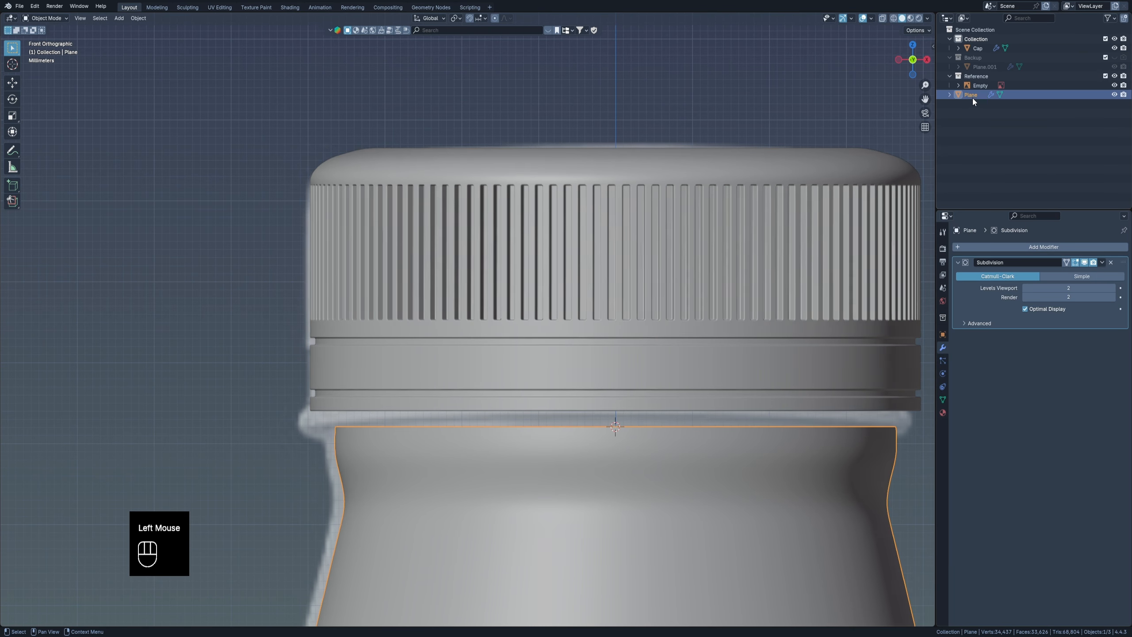
pyautogui.doubleClick(974, 98)
pyautogui.write('B')
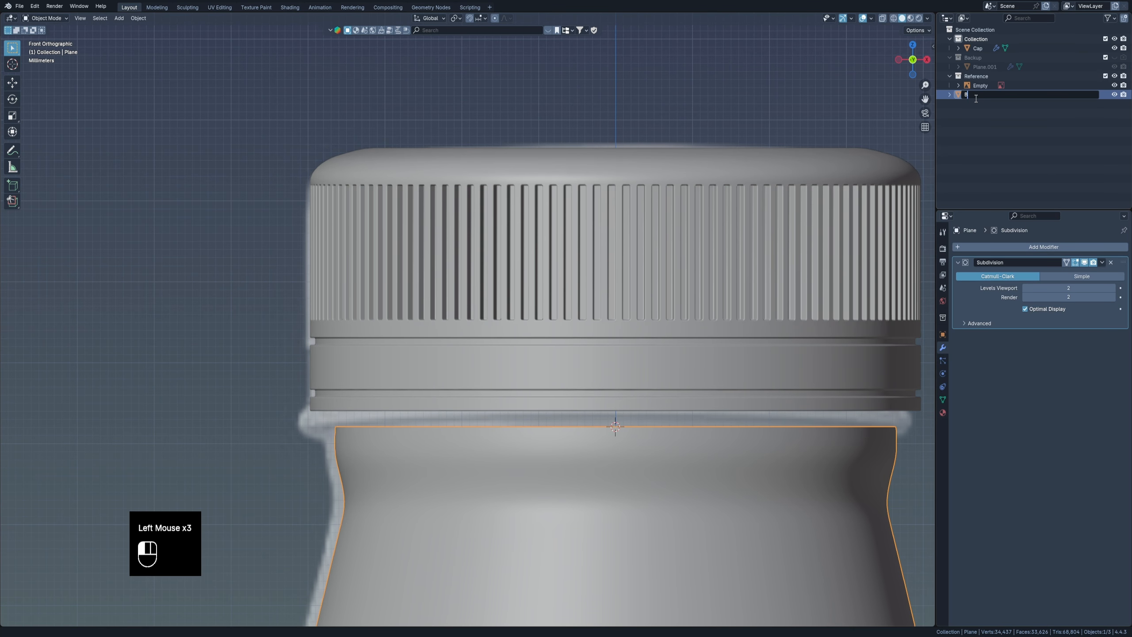
pyautogui.write('ottle')
# Move the Bottle object into Collection and hide the Cap object.
pyautogui.moveTo(975, 97); pyautogui.dragTo(984, 41)
pyautogui.click(1045, 155)
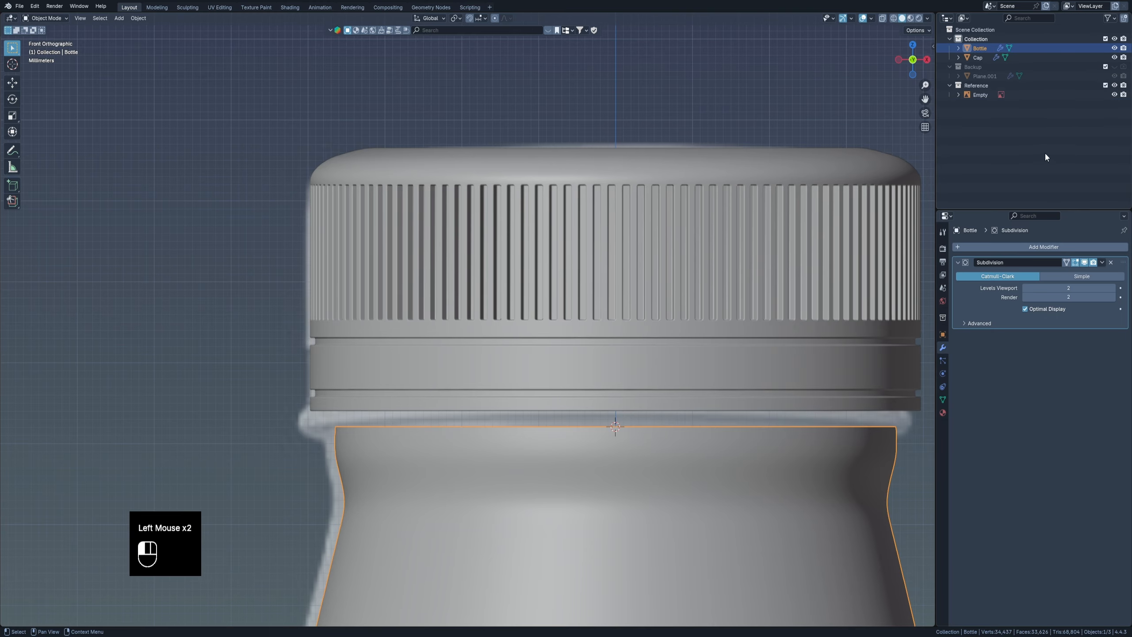
pyautogui.click(1114, 58)
# Extrude the bottle's open rim loop outward, scaling it by about 1.106 to match the flange in the reference.
pyautogui.click(509, 430)
pyautogui.press('Tab')
pyautogui.press('2')
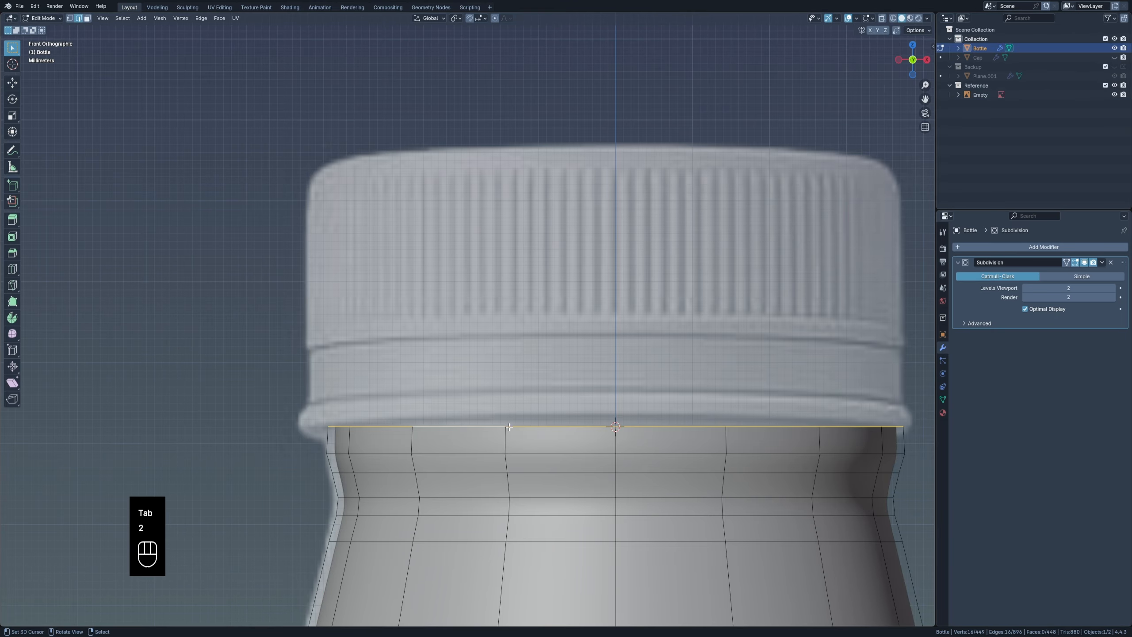
pyautogui.press('KP_1')
pyautogui.keyDown('shift'); pyautogui.moveTo(532, 425); pyautogui.dragTo(511, 371, button='middle'); pyautogui.keyUp('shift')
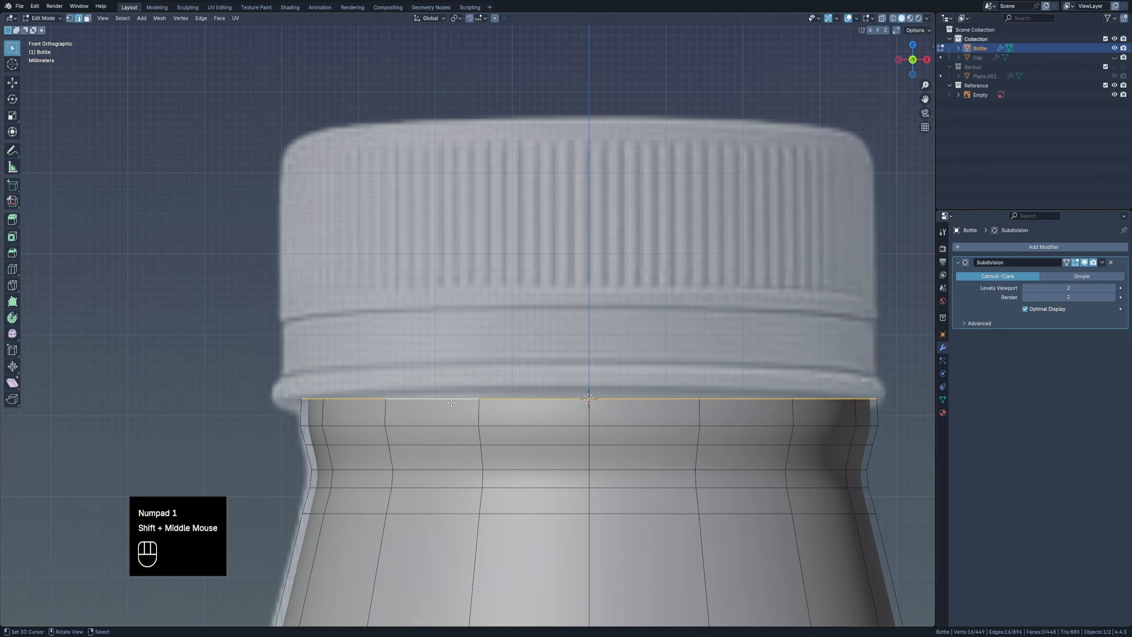
pyautogui.scroll(2, 453, 403)
pyautogui.press('e')
pyautogui.press('s')
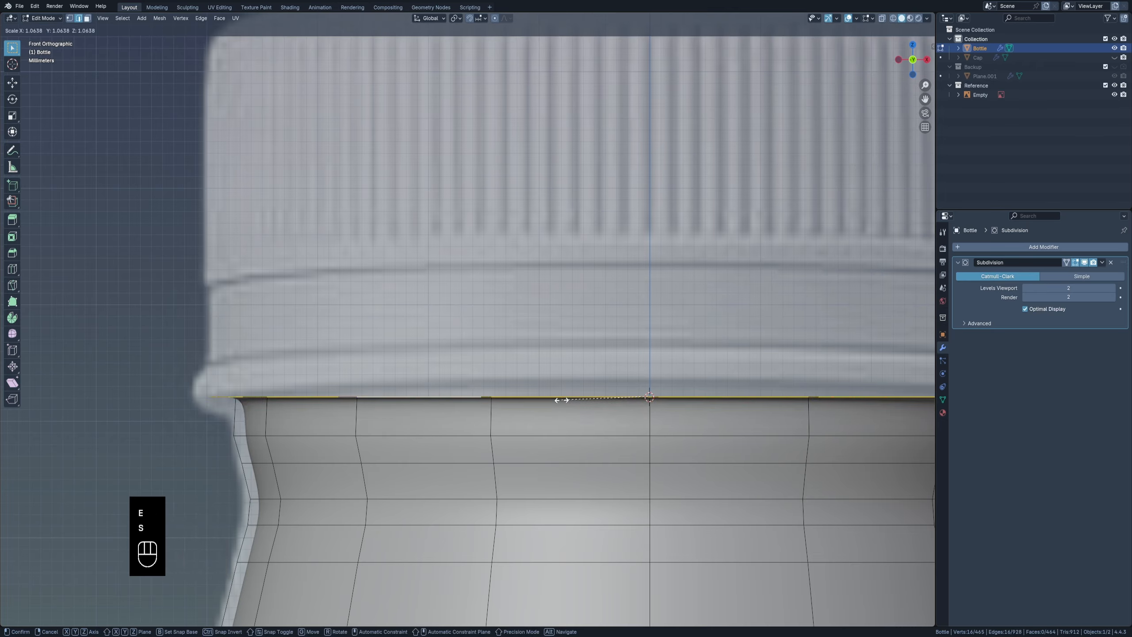
pyautogui.click(557, 399)
# Extrude the widened rim loop straight up along Z by about 0.148 cm.
pyautogui.press('e')
pyautogui.press('z')
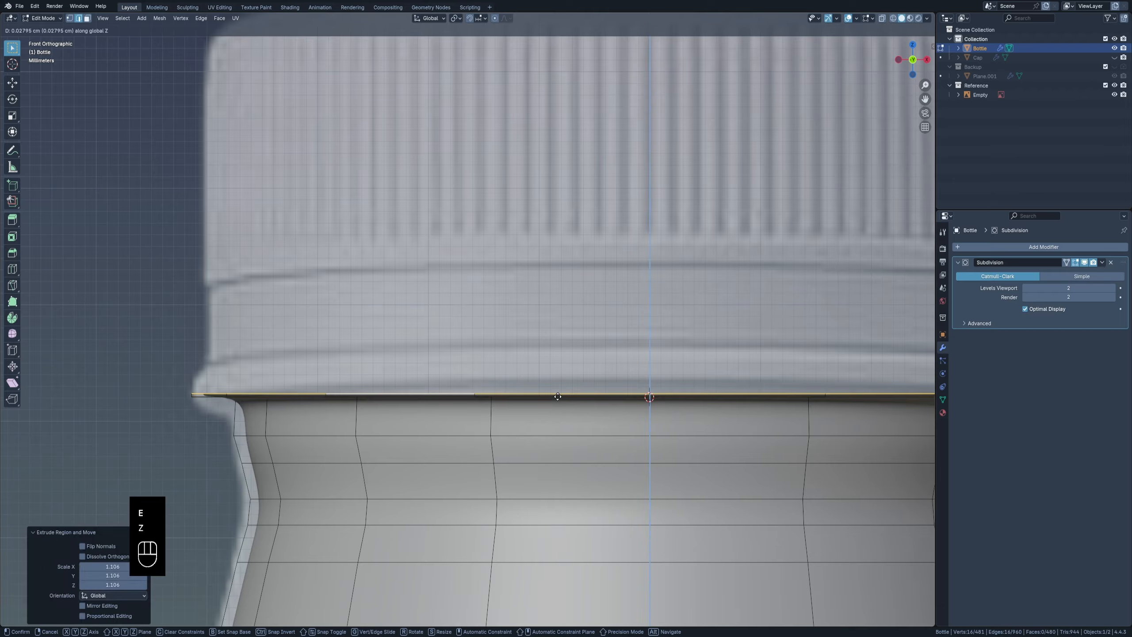
pyautogui.click(556, 384)
# Extrude the flange's upper rim loop, scale it inward by 0.972, and raise it along Z to match the reference.
pyautogui.press('e')
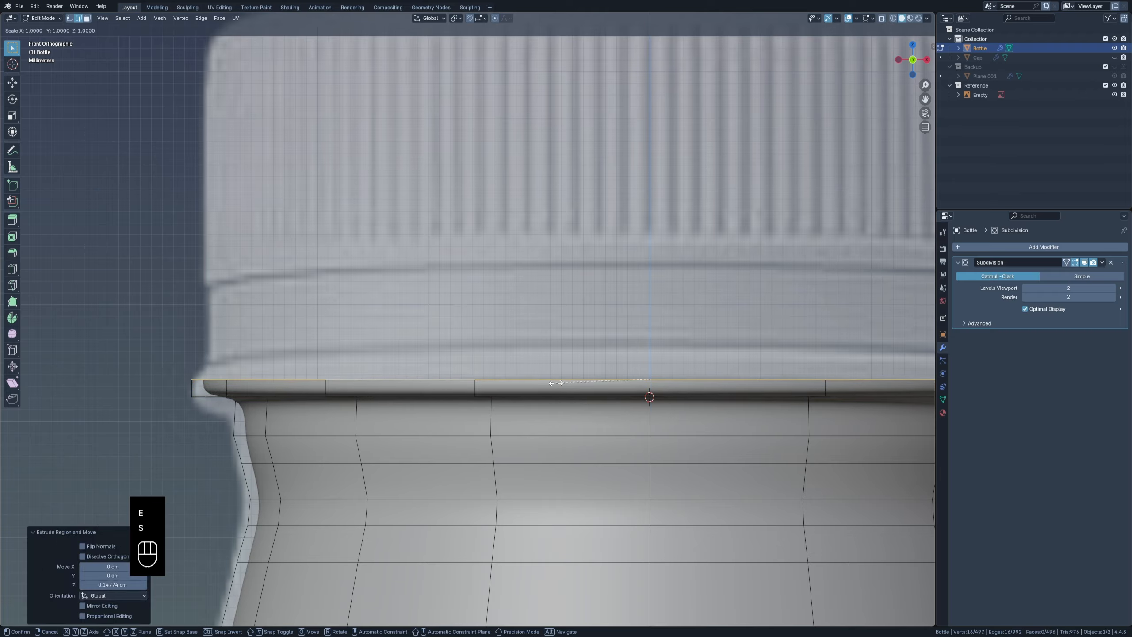
pyautogui.press('s')
pyautogui.click(558, 382)
pyautogui.press('g')
pyautogui.press('z')
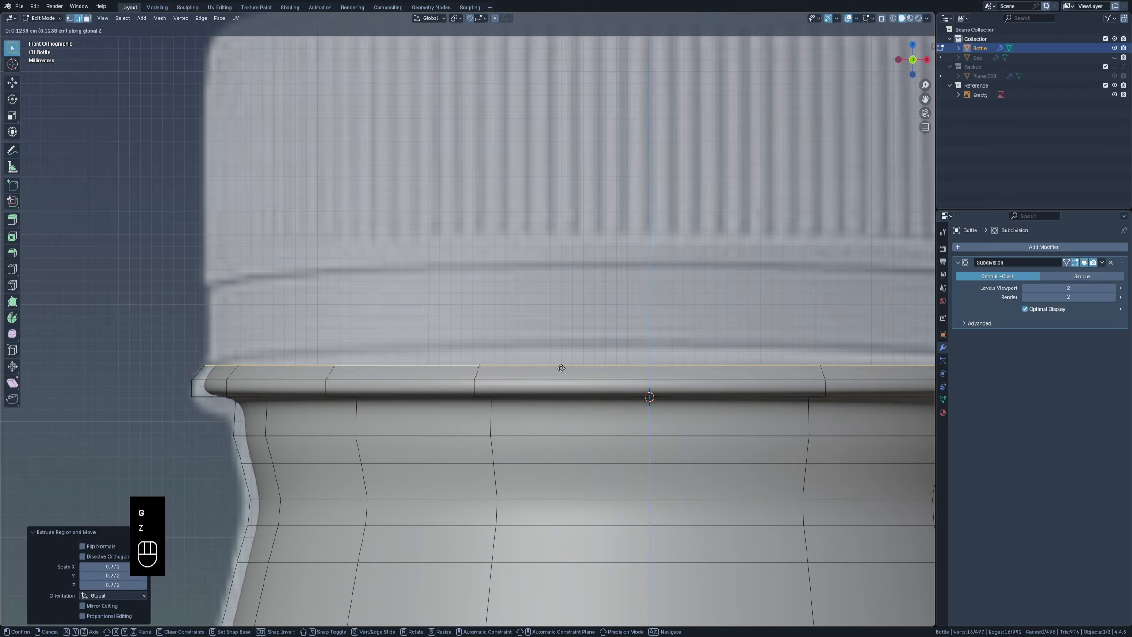
pyautogui.click(561, 365)
# Extrude the raised rim loop inward with a scale of 0.861 to form the flange's flat top.
pyautogui.press('e')
pyautogui.press('s')
pyautogui.click(567, 367)
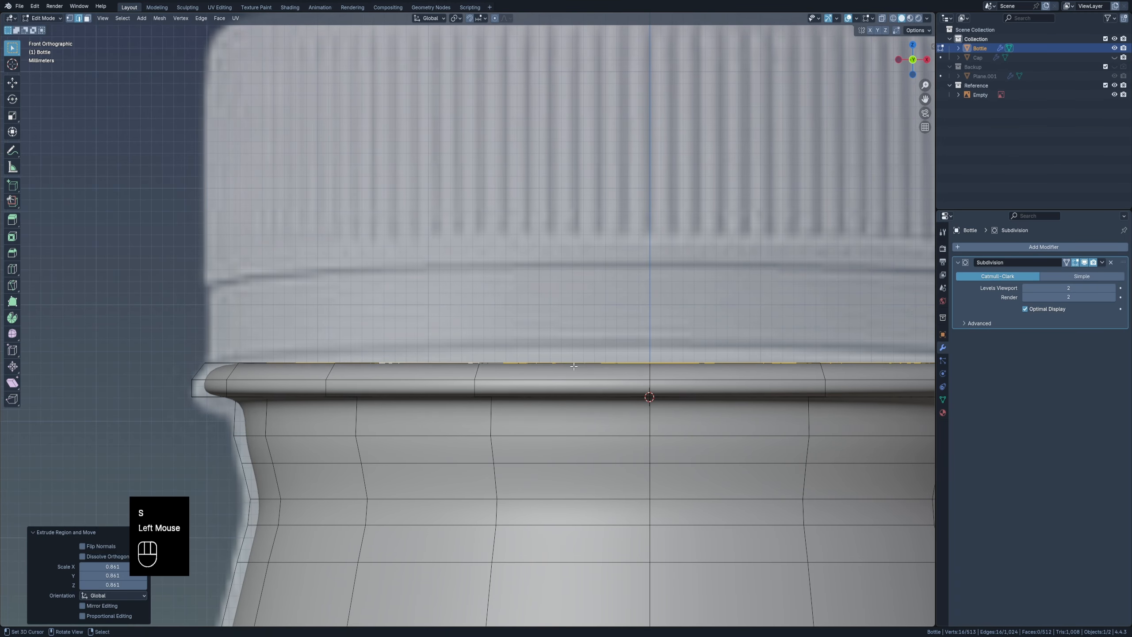
pyautogui.moveTo(566, 368); pyautogui.dragTo(554, 353, button='middle')
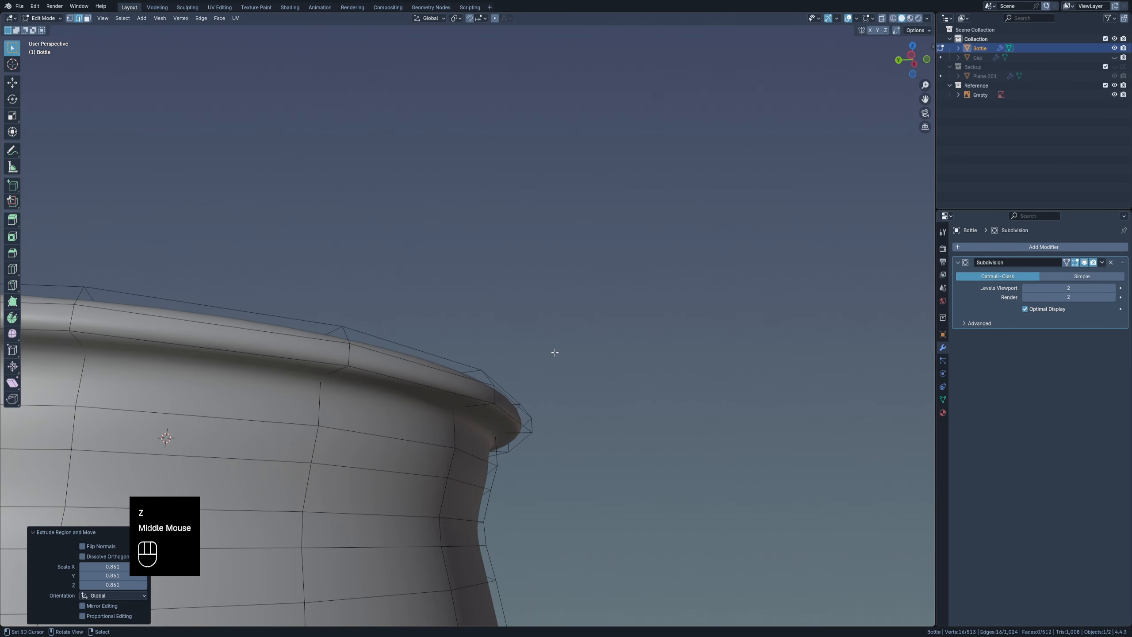
# Bevel the flange's upper and lower outer edge loops with 2 segments, a width of about 0.033 cm and profile shape 1.
pyautogui.keyDown('alt'); pyautogui.rightClick(470, 394); pyautogui.keyUp('alt')
pyautogui.moveTo(464, 373); pyautogui.dragTo(425, 371, button='middle')
pyautogui.press('2')
pyautogui.keyDown('alt'); pyautogui.rightClick(460, 377); pyautogui.keyUp('alt')
pyautogui.keyDown('alt'); pyautogui.keyDown('shift'); pyautogui.rightClick(461, 422); pyautogui.keyUp('shift'); pyautogui.keyUp('alt')
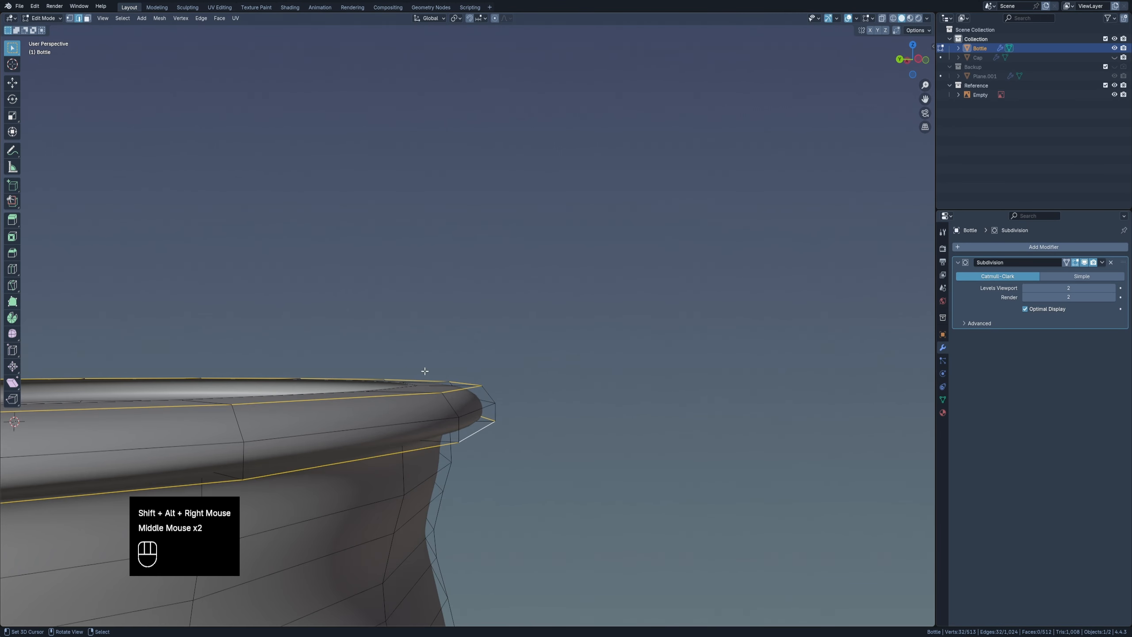
pyautogui.hotkey('ctrl', 'b')
pyautogui.moveTo(402, 288); pyautogui.dragTo(333, 262, button='middle')
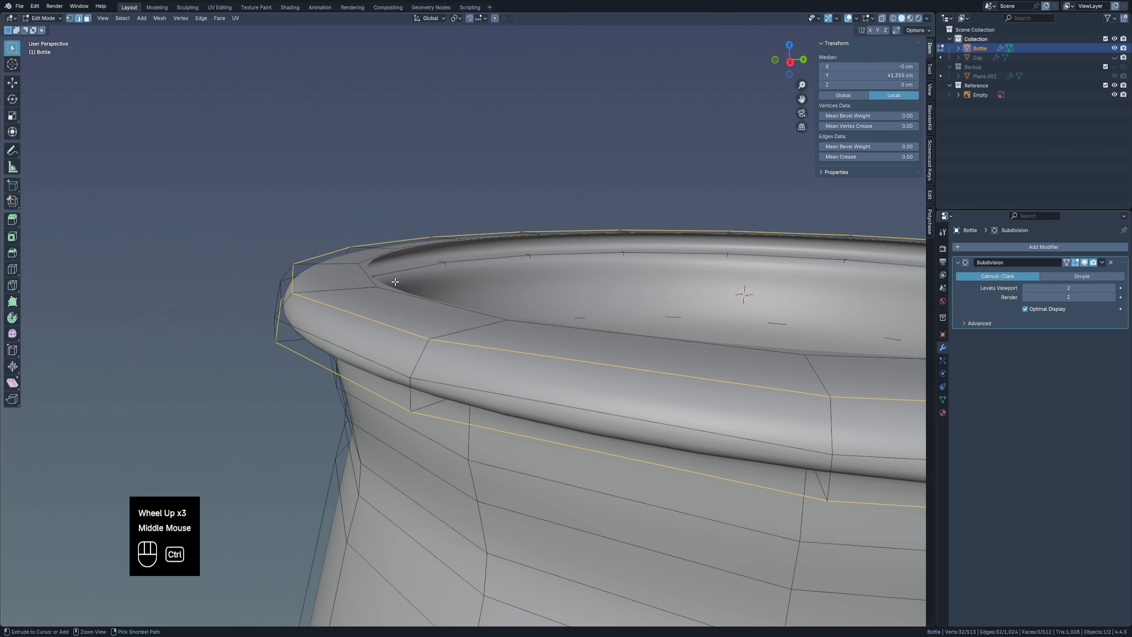
pyautogui.hotkey('ctrl', 'b')
pyautogui.rightClick(356, 267)
pyautogui.hotkey('ctrl', 'b')
pyautogui.rightClick(354, 266)
pyautogui.hotkey('ctrl', 'b')
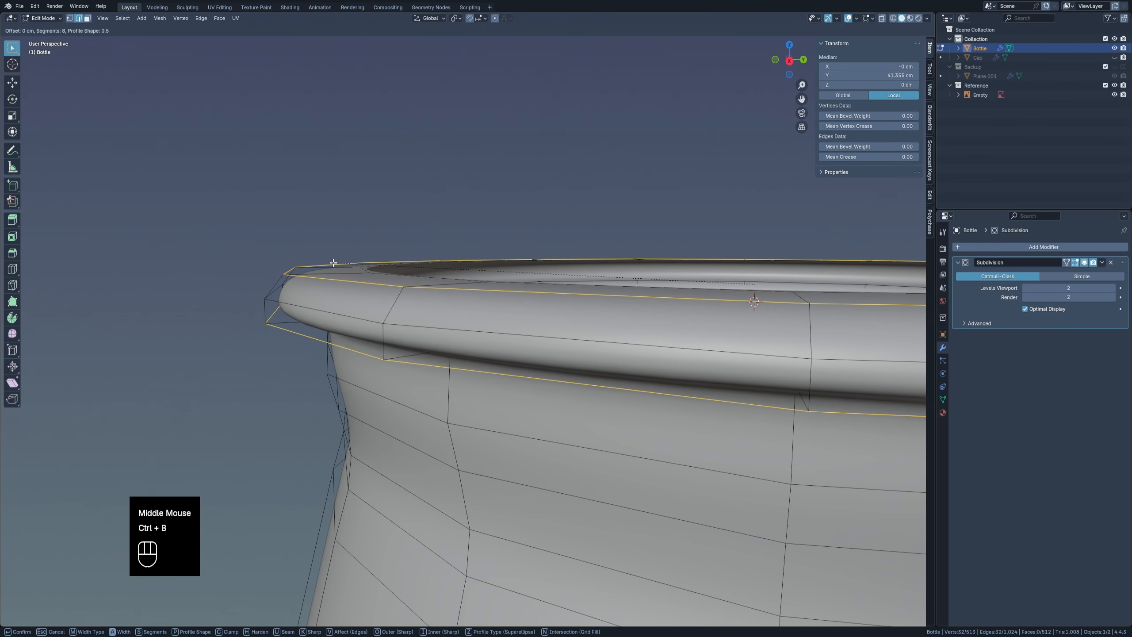
pyautogui.keyDown('shift'); pyautogui.scroll(-7, 285, 268); pyautogui.keyUp('shift')
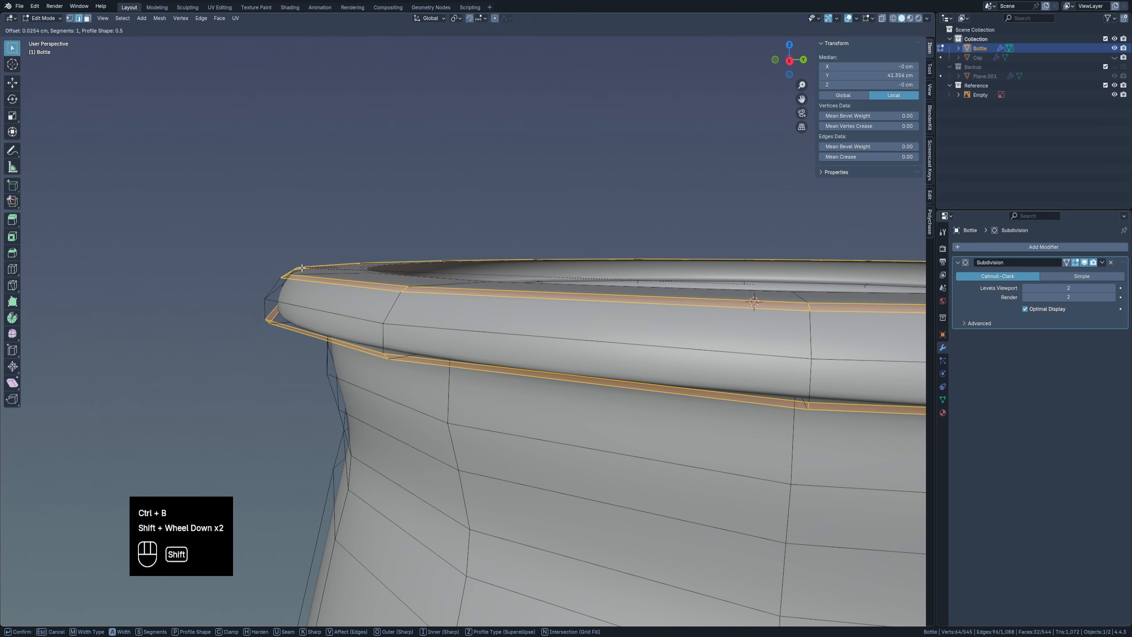
pyautogui.keyDown('shift'); pyautogui.scroll(1, 292, 268); pyautogui.keyUp('shift')
pyautogui.keyDown('shift'); pyautogui.click(295, 269); pyautogui.keyUp('shift')
pyautogui.moveTo(294, 269); pyautogui.dragTo(187, 402, button='middle')
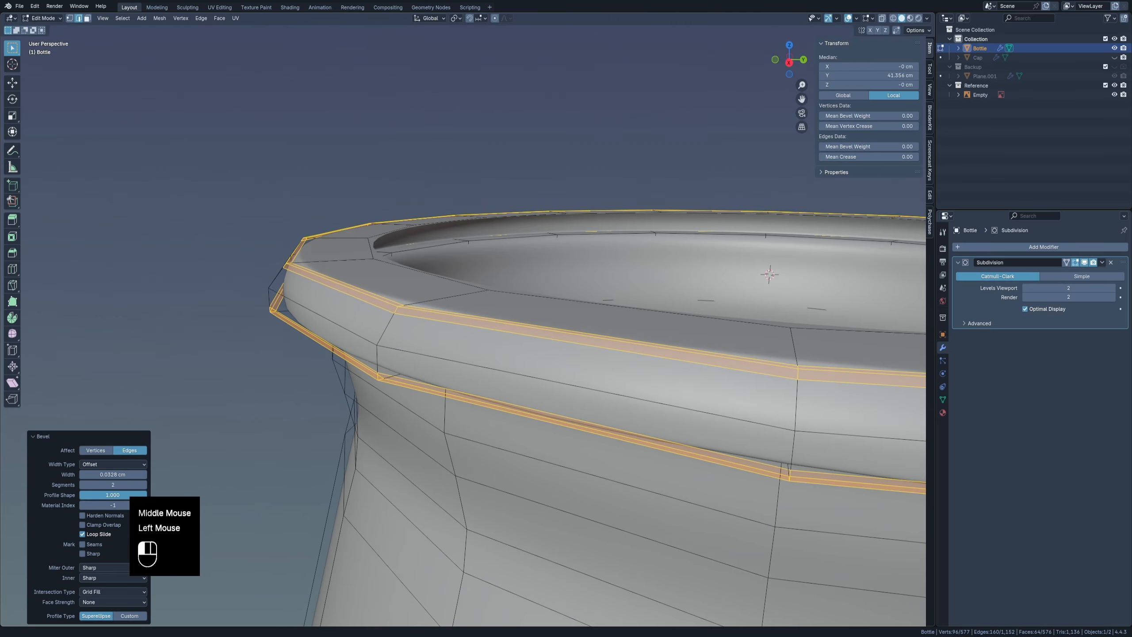
# Bevel the edge loop where the flange's underside meets the neck with 2 segments and profile shape 1.
pyautogui.press('Tab')
pyautogui.moveTo(499, 311); pyautogui.dragTo(600, 295, button='middle')
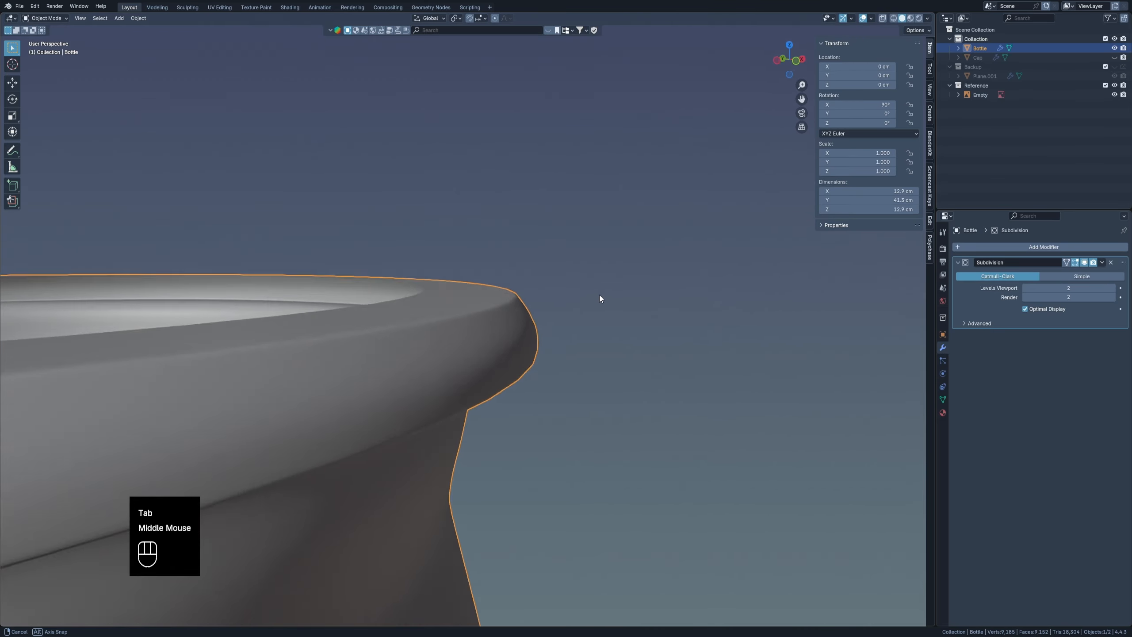
pyautogui.scroll(-2, 486, 308)
pyautogui.moveTo(486, 309); pyautogui.dragTo(375, 299, button='middle')
pyautogui.press('Tab')
pyautogui.scroll(2, 326, 391)
pyautogui.scroll(1, 326, 391)
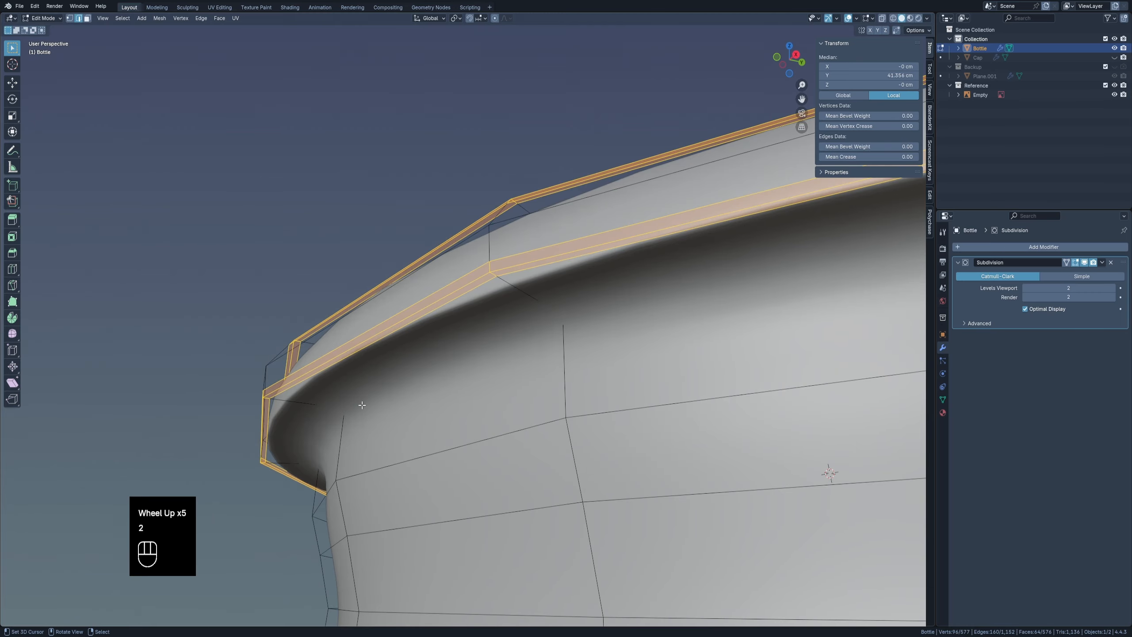
pyautogui.keyDown('alt'); pyautogui.rightClick(329, 392); pyautogui.keyUp('alt')
pyautogui.hotkey('ctrl', 'b')
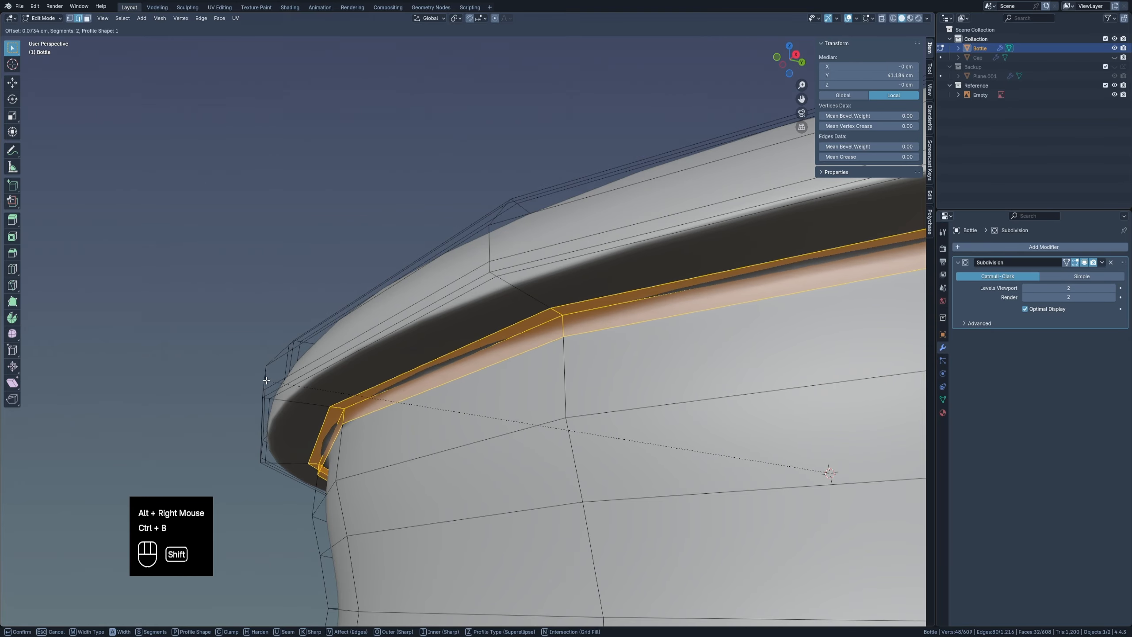
pyautogui.keyDown('shift'); pyautogui.click(336, 388); pyautogui.keyUp('shift')
pyautogui.press('Tab')
pyautogui.moveTo(337, 388); pyautogui.dragTo(319, 431, button='middle')
pyautogui.scroll(-3, 324, 419)
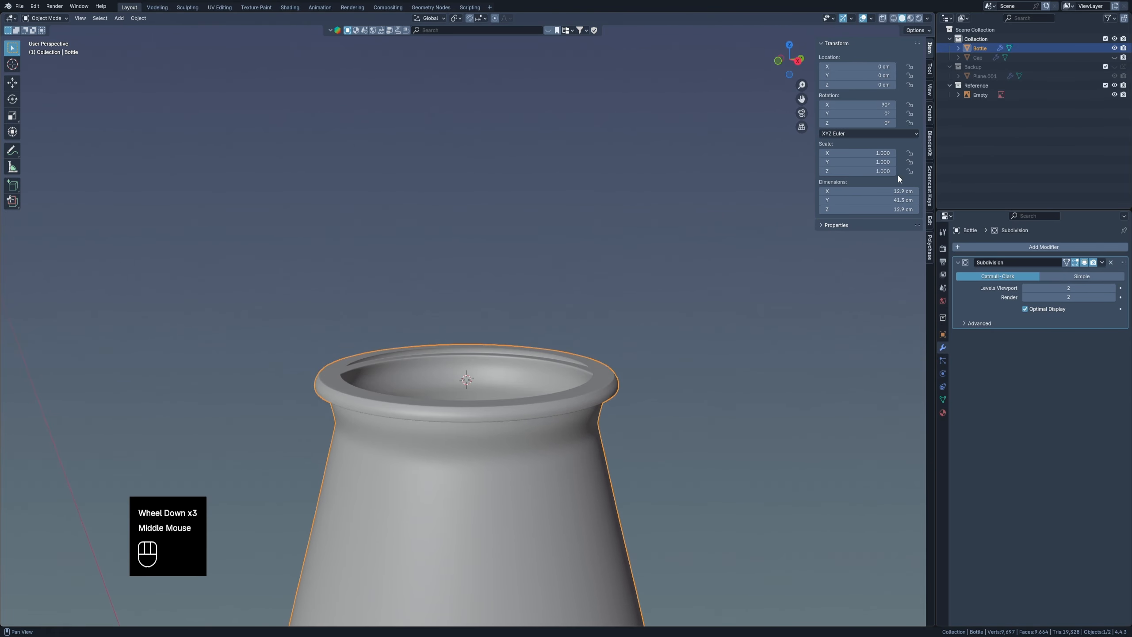
# Unhide the Cap object, deselect the bottle, and show the cap and flange joint from the front.
pyautogui.click(1114, 57)
pyautogui.rightClick(700, 311)
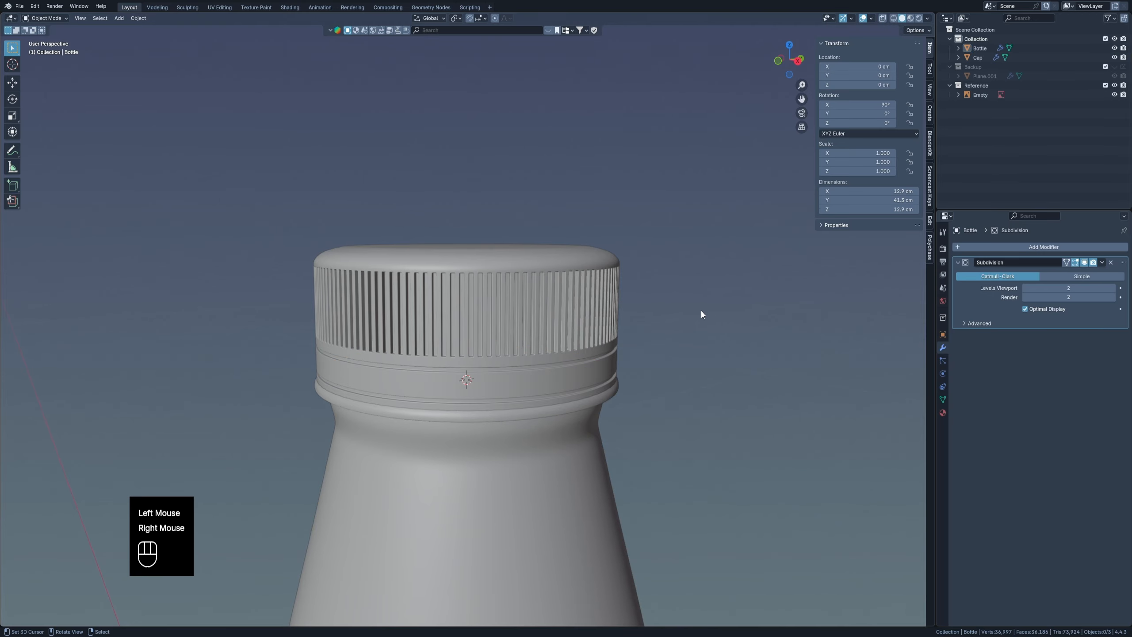
pyautogui.moveTo(701, 311); pyautogui.dragTo(583, 347, button='middle')
pyautogui.scroll(-2, 532, 369)
pyautogui.scroll(-1, 537, 375)
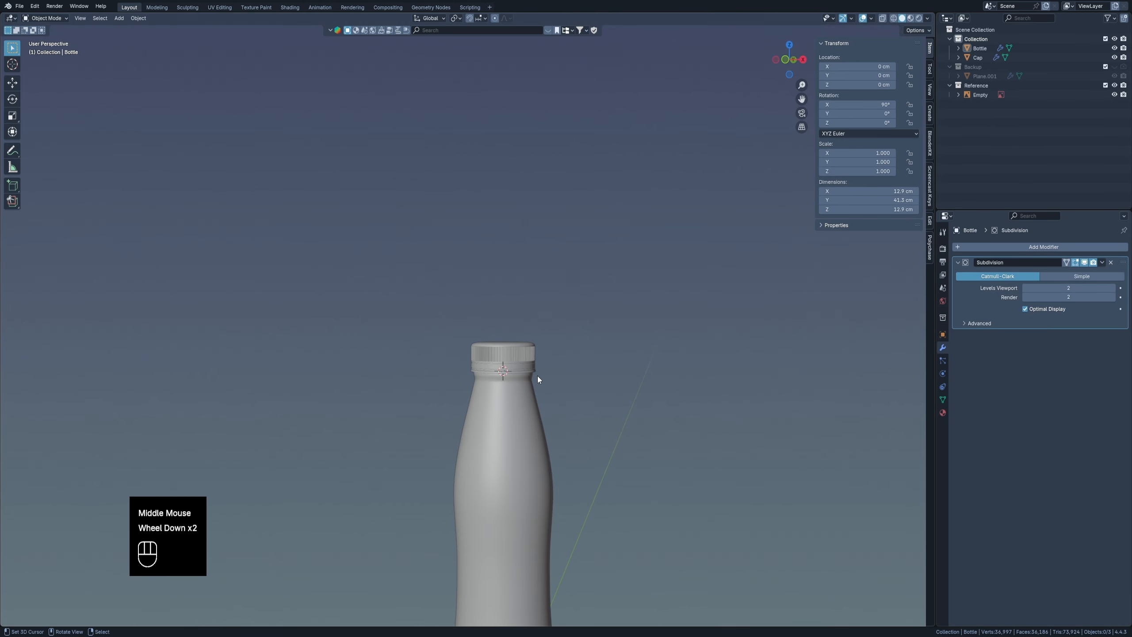
pyautogui.press('KP_1')
pyautogui.scroll(9, 398, 362)
pyautogui.scroll(-3, 422, 306)
pyautogui.rightClick(422, 306)
pyautogui.press('g')
pyautogui.press('z')
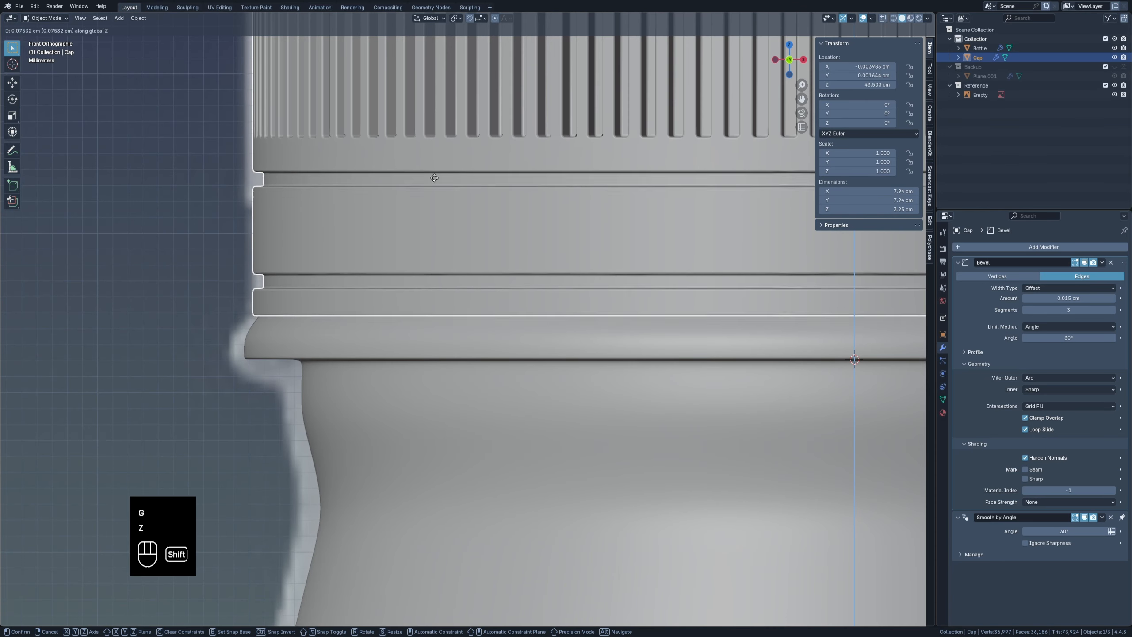
pyautogui.keyDown('shift'); pyautogui.rightClick(434, 177); pyautogui.keyUp('shift')
# Lower the Bottle flange's upper vertices slightly along Z to match the reference.
pyautogui.rightClick(416, 344)
pyautogui.scroll(-4, 345, 337)
pyautogui.press('Tab')
pyautogui.hotkey('shift', 'z')
pyautogui.press('1')
pyautogui.moveTo(251, 284); pyautogui.dragTo(912, 341)
pyautogui.scroll(7, 290, 329)
pyautogui.press('g')
pyautogui.press('z')
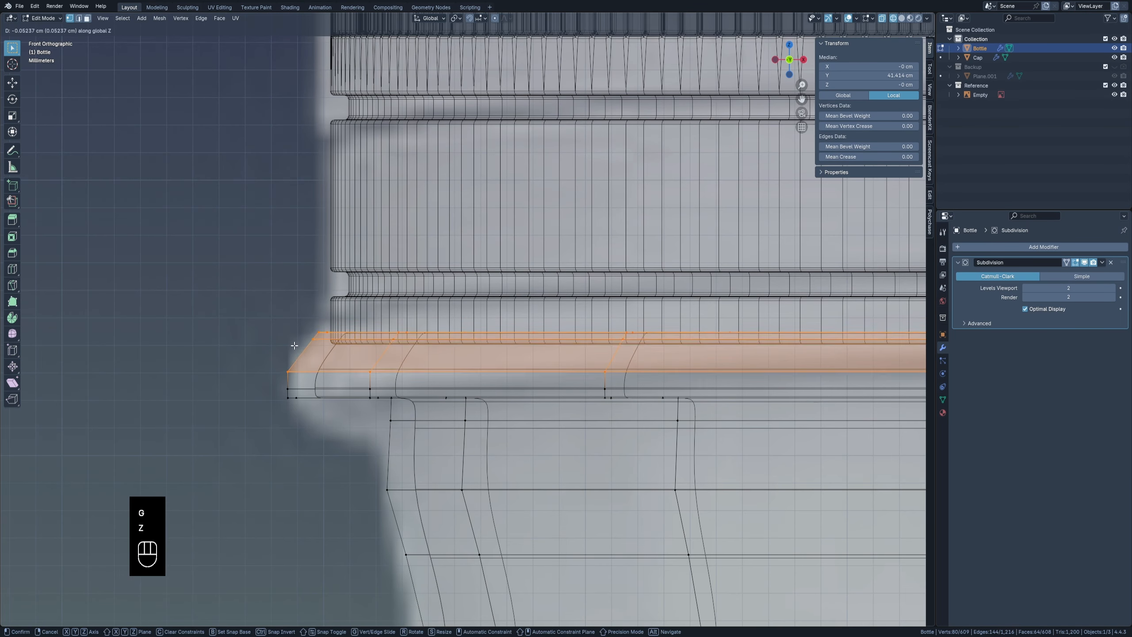
pyautogui.click(297, 354)
# Scale the flange's edge loop slightly to fit the reference outline and finish editing the bottle mesh.
pyautogui.keyDown('alt'); pyautogui.rightClick(322, 367); pyautogui.keyUp('alt')
pyautogui.press('s')
pyautogui.keyDown('shift'); pyautogui.rightClick(339, 355); pyautogui.keyUp('shift')
pyautogui.keyDown('shift'); pyautogui.click(348, 347); pyautogui.keyUp('shift')
pyautogui.press('Tab')
# Move the Cap object along Z to about 43.46 cm so it sits on the flange, and restore solid shading.
pyautogui.scroll(-5, 346, 333)
pyautogui.rightClick(365, 327)
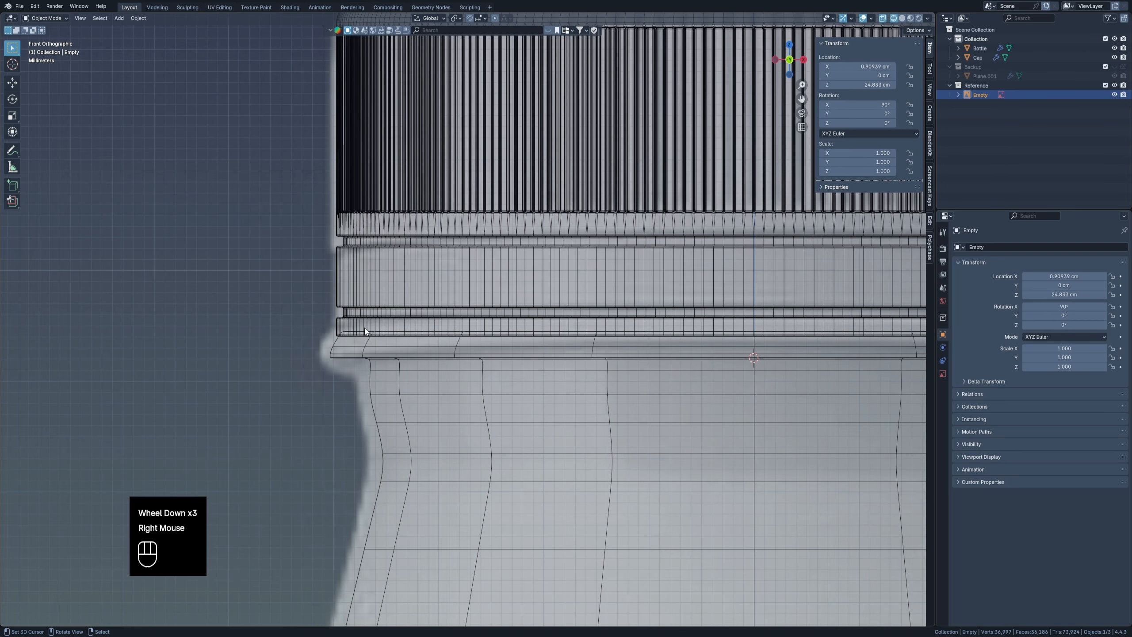
pyautogui.rightClick(364, 328)
pyautogui.scroll(7, 365, 326)
pyautogui.press('g')
pyautogui.press('z')
pyautogui.keyDown('shift'); pyautogui.click(363, 91); pyautogui.keyUp('shift')
pyautogui.press('z')
# Clear the selection, inspect the cap and bottle from several angles, and save the file.
pyautogui.moveTo(427, 312)
pyautogui.mouseDown(button='middle')
pyautogui.moveTo(528, 327)
pyautogui.moveTo(586, 365)
pyautogui.moveTo(541, 312)
pyautogui.mouseUp(button='middle')
pyautogui.hotkey('alt', 'a')
pyautogui.scroll(-6, 529, 327)
pyautogui.moveTo(541, 312); pyautogui.dragTo(483, 349, button='middle')
pyautogui.scroll(4, 512, 279)
pyautogui.hotkey('ctrl', 's')
pyautogui.scroll(5, 527, 245)
pyautogui.scroll(2, 482, 349)
pyautogui.scroll(-8, 570, 269)
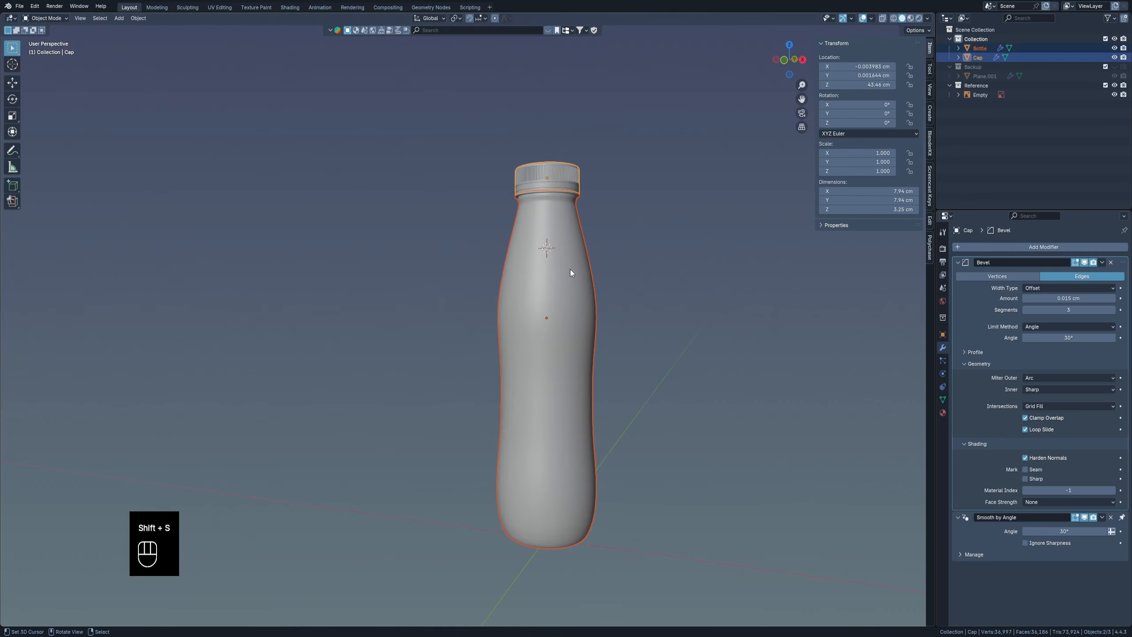
# Select only the Bottle object and snap the 3D cursor to it.
pyautogui.rightClick(619, 274)
pyautogui.rightClick(557, 282)
pyautogui.hotkey('shift', 's')
pyautogui.moveTo(548, 385); pyautogui.dragTo(624, 304, button='middle')
# Add a Cube empty at the 3D cursor and scale it down uniformly to 0.184 around the bottle.
pyautogui.hotkey('shift', 'a')
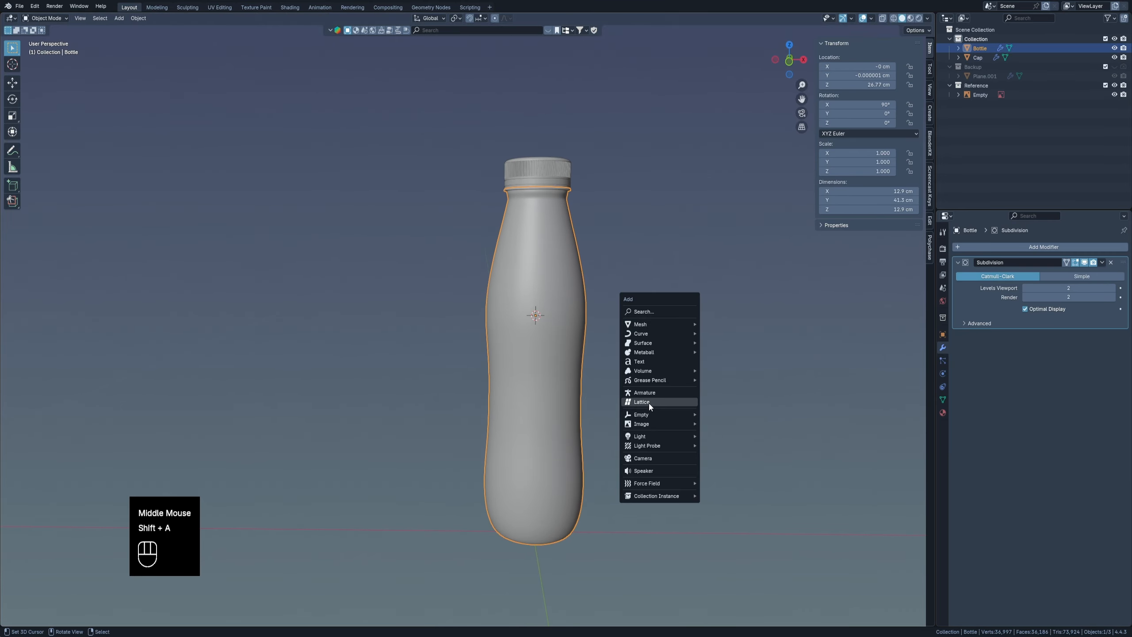
pyautogui.moveTo(652, 417)
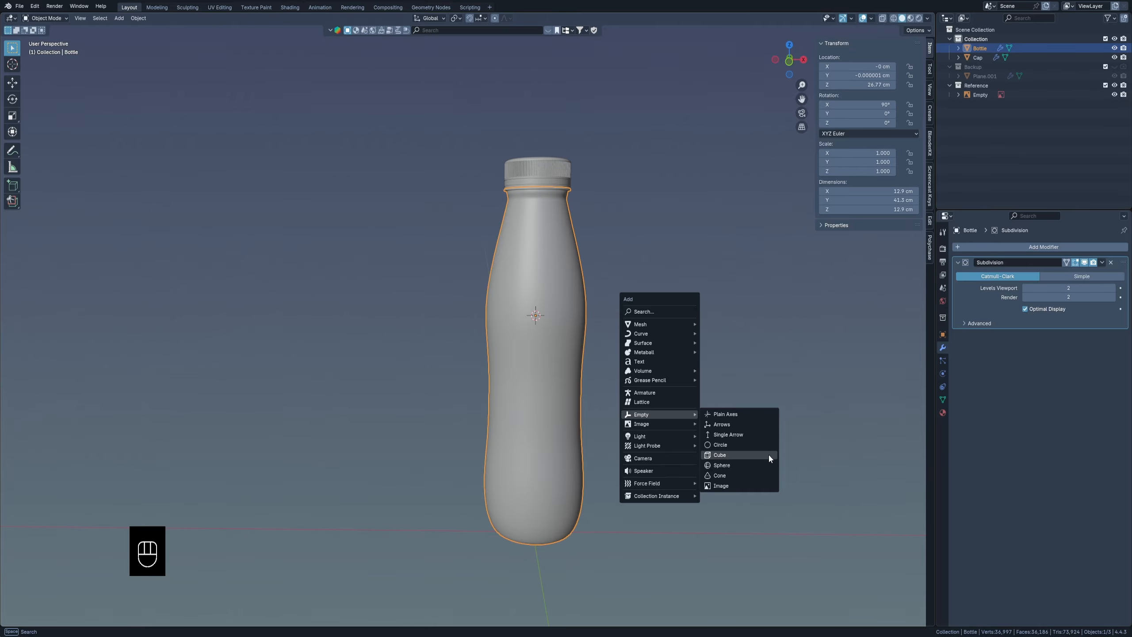
pyautogui.click(727, 455)
pyautogui.scroll(-3, 615, 365)
pyautogui.scroll(-2, 615, 362)
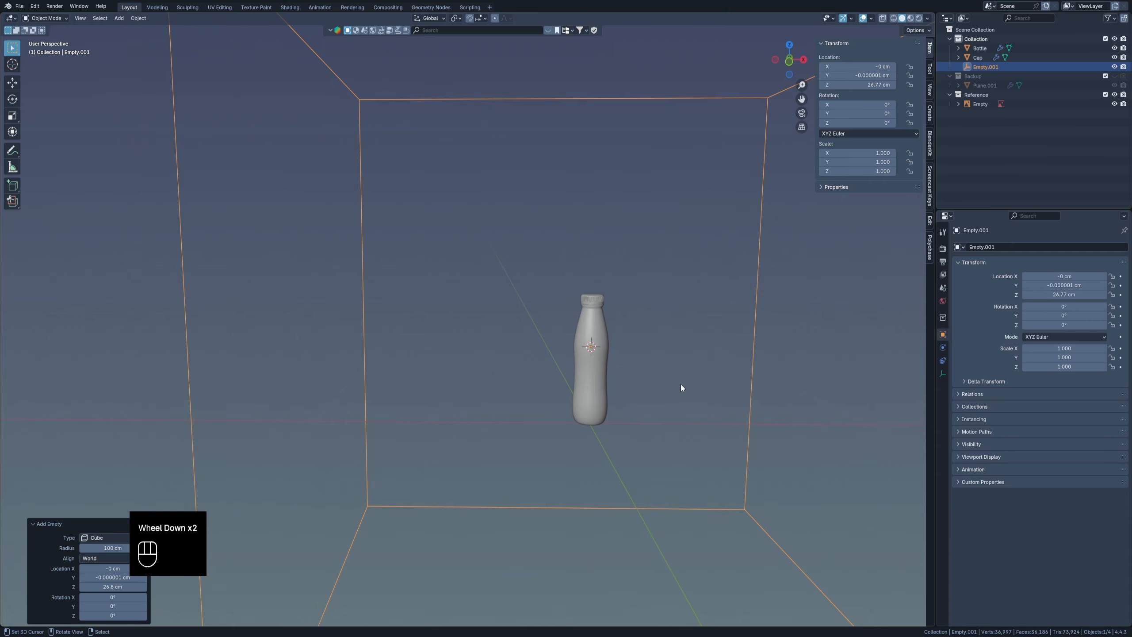
pyautogui.press('s')
pyautogui.click(606, 356)
pyautogui.moveTo(608, 359); pyautogui.dragTo(629, 419, button='middle')
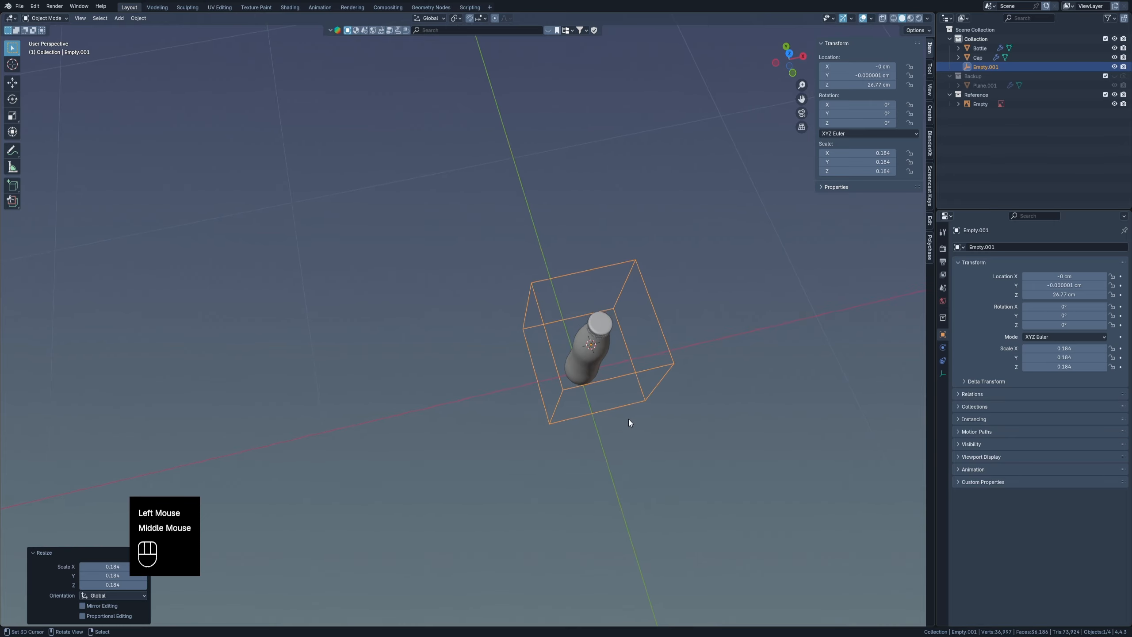
# From the top view, scale the cube empty uniformly by about 0.423 to fit closer around the bottle.
pyautogui.press('KP_7')
pyautogui.scroll(2, 636, 374)
pyautogui.press('s')
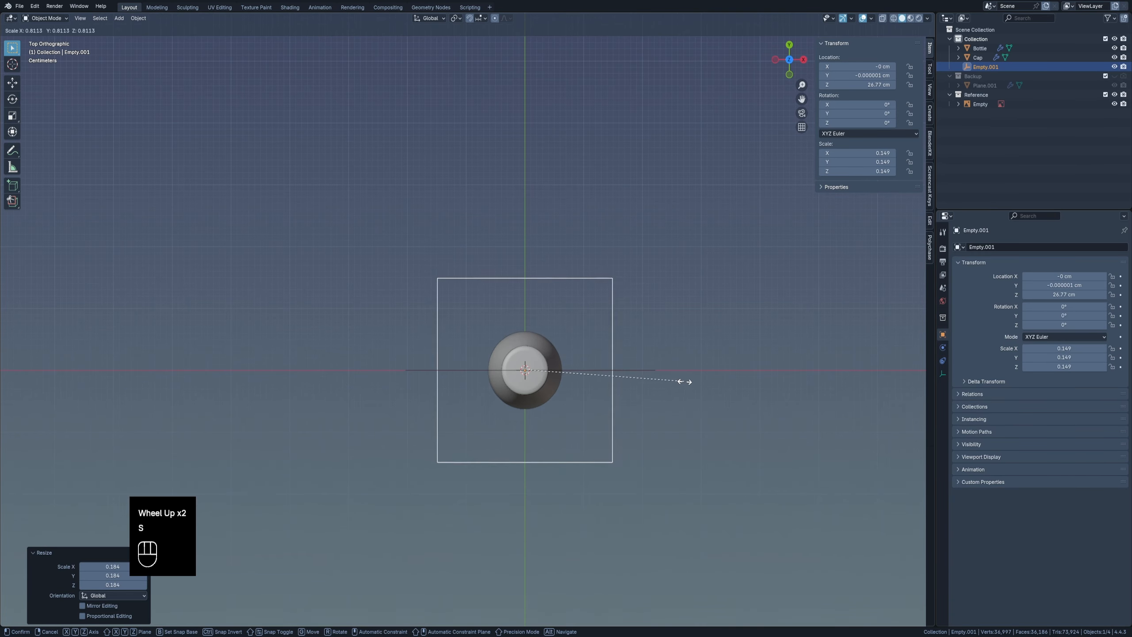
pyautogui.click(553, 373)
# Stretch the cube empty along Z by about 3.428 so it spans the bottle's height.
pyautogui.moveTo(553, 373); pyautogui.dragTo(579, 290, button='middle')
pyautogui.scroll(-2, 544, 399)
pyautogui.moveTo(544, 399); pyautogui.dragTo(559, 355, button='middle')
pyautogui.press('s')
pyautogui.press('z')
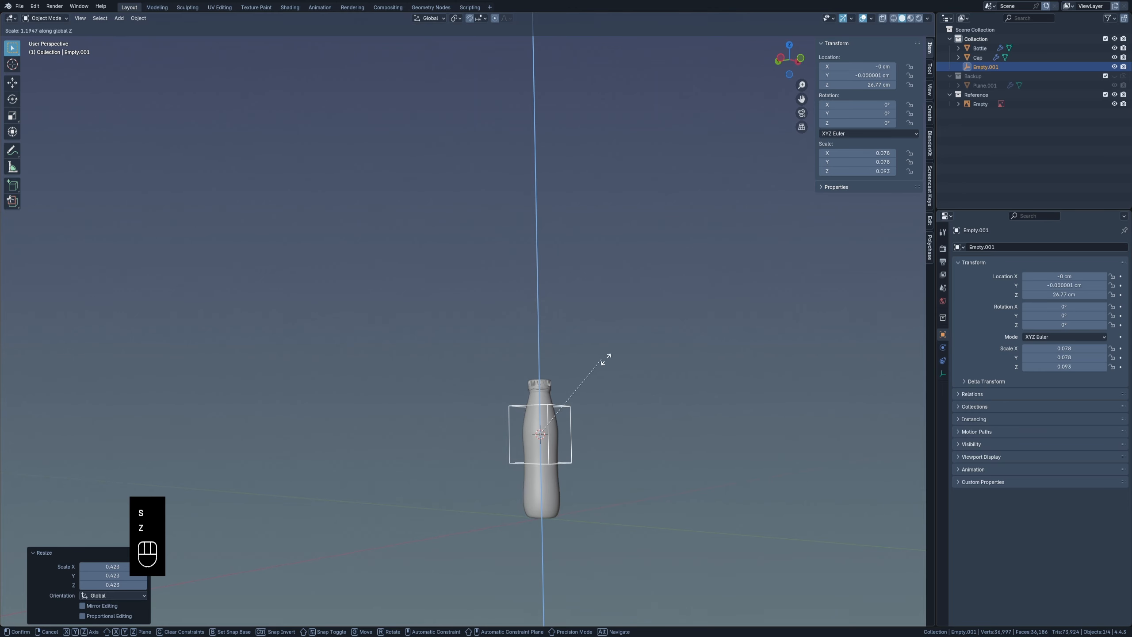
pyautogui.click(796, 343)
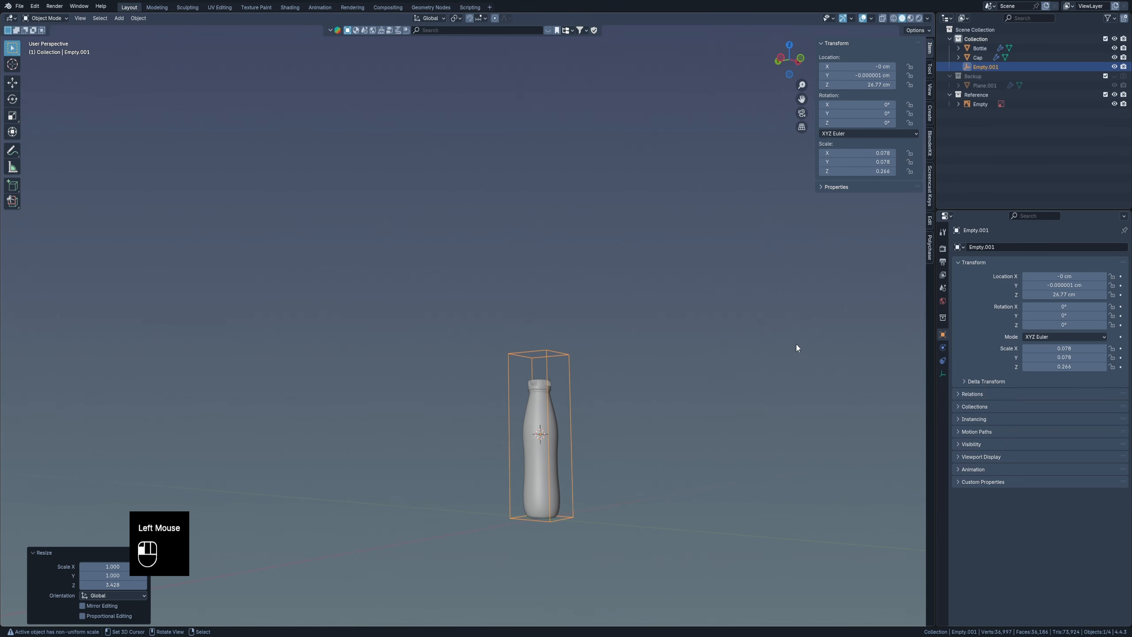
# Move the cube empty down along Z by about 3.82 cm to enclose the bottle and cap.
pyautogui.press('KP_1')
pyautogui.press('g')
pyautogui.press('z')
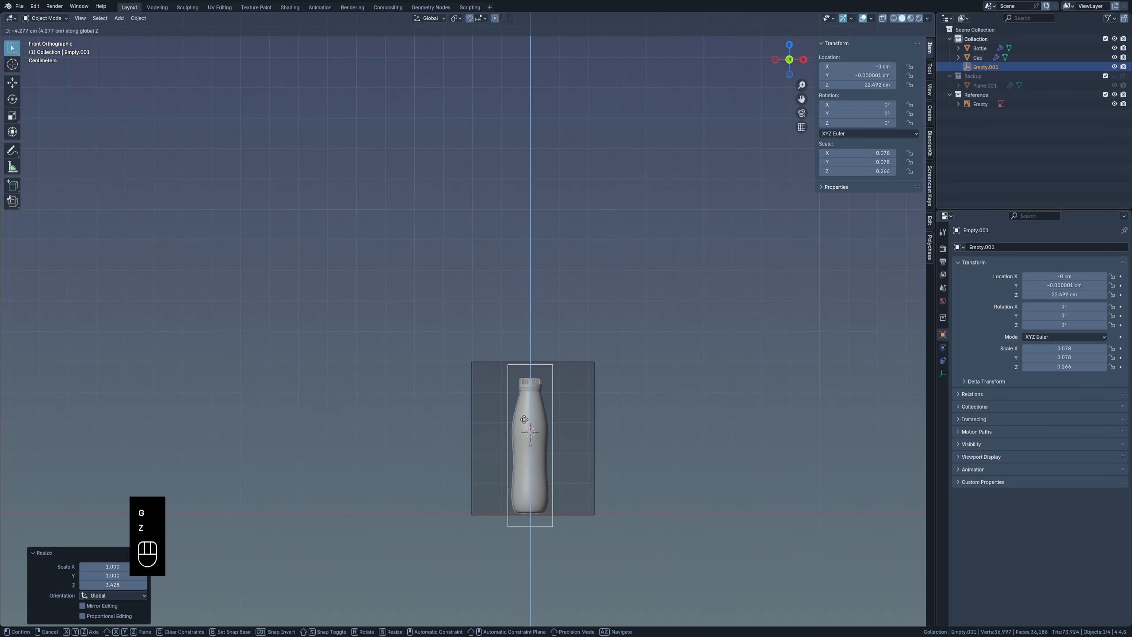
pyautogui.click(524, 418)
pyautogui.moveTo(523, 418); pyautogui.dragTo(579, 412, button='middle')
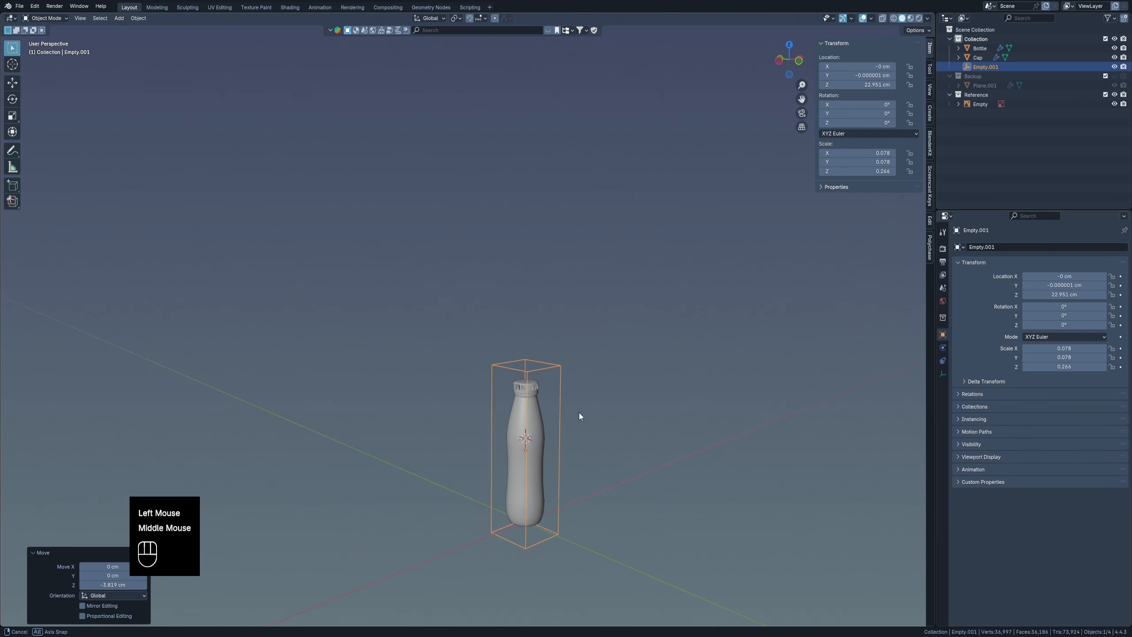
# Hide the Reference collection and parent the Cap and Bottle objects to the cube empty using the Object option.
pyautogui.click(1114, 94)
pyautogui.keyDown('shift'); pyautogui.moveTo(632, 386); pyautogui.dragTo(641, 357, button='middle'); pyautogui.keyUp('shift')
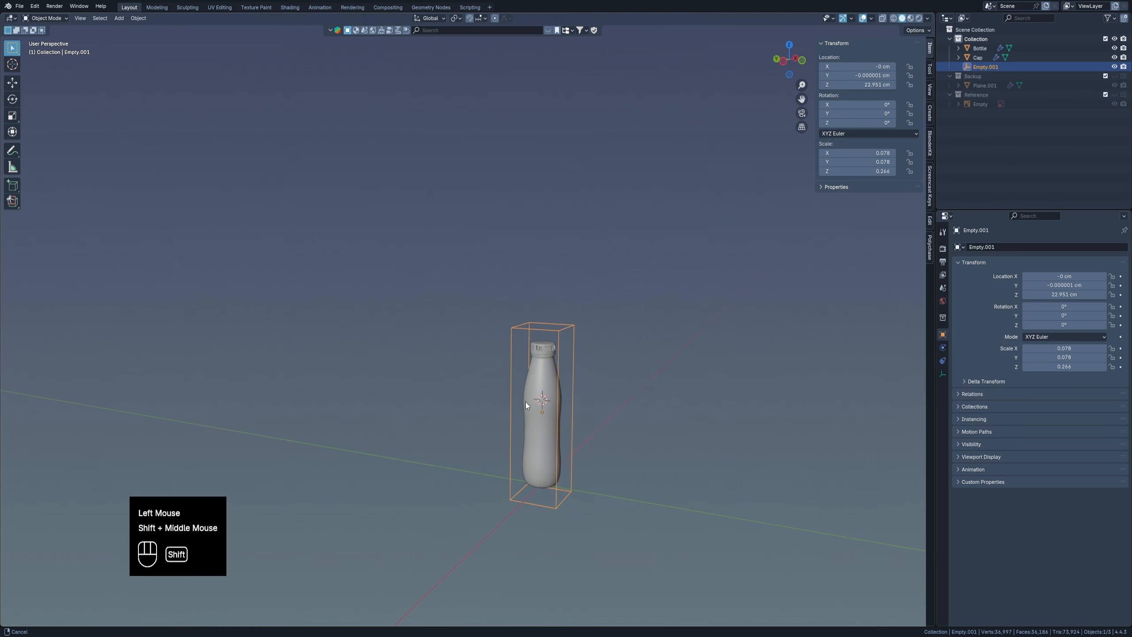
pyautogui.scroll(3, 551, 373)
pyautogui.rightClick(539, 354)
pyautogui.rightClick(540, 296)
pyautogui.keyDown('shift'); pyautogui.rightClick(557, 322); pyautogui.keyUp('shift')
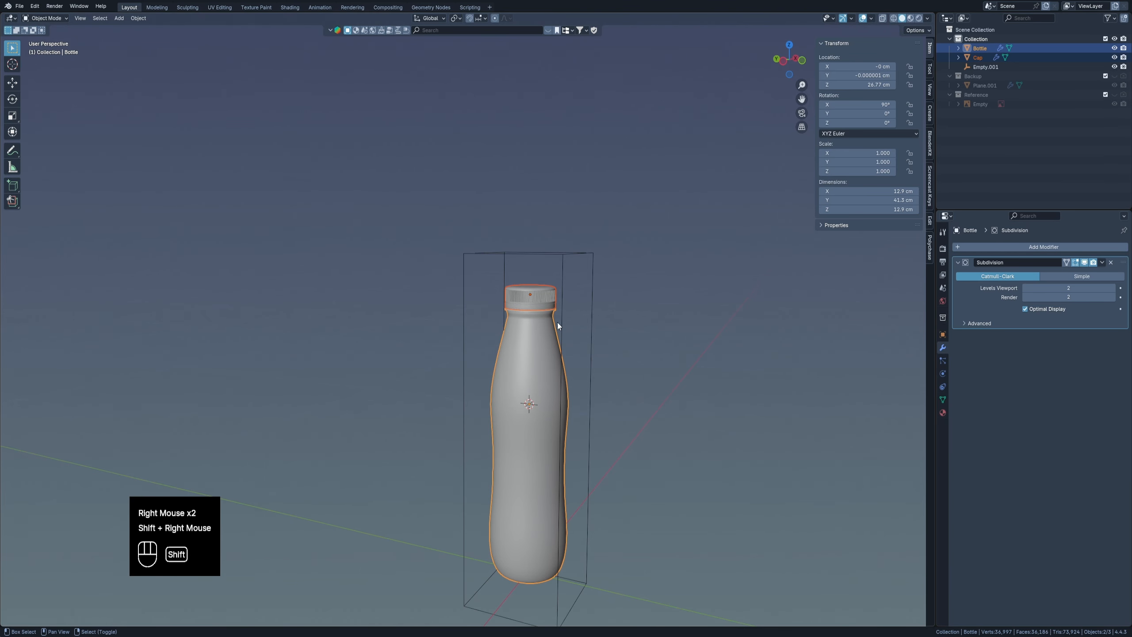
pyautogui.keyDown('shift'); pyautogui.rightClick(564, 267); pyautogui.keyUp('shift')
pyautogui.hotkey('ctrl', 'p')
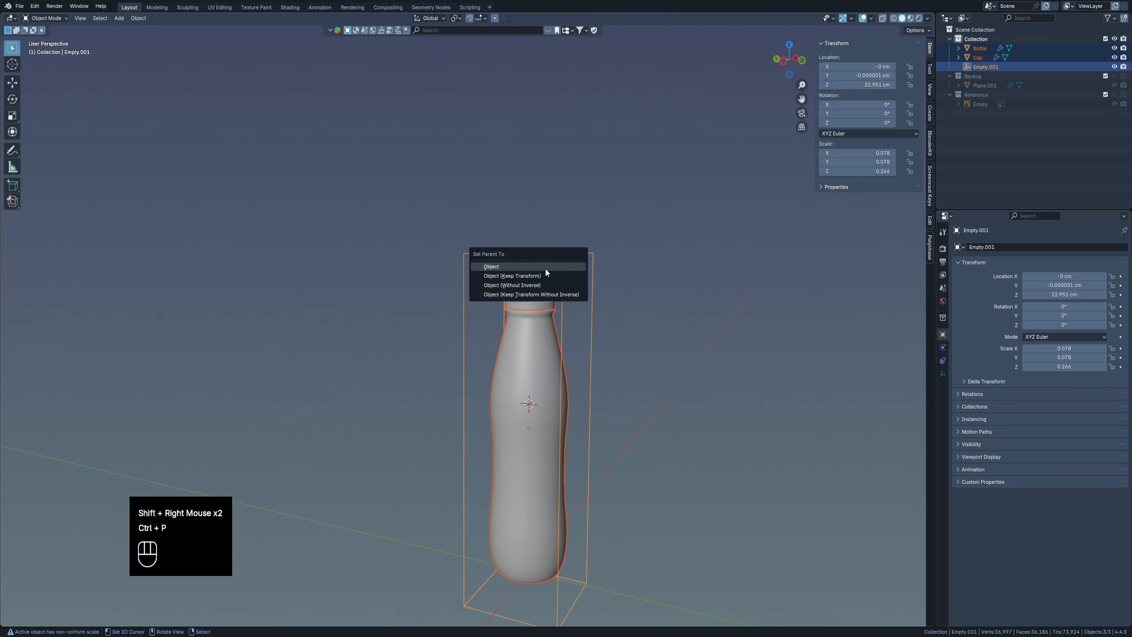
pyautogui.click(564, 267)
# Try moving and rotating the cube empty to test that the cap and bottle follow it.
pyautogui.rightClick(564, 263)
pyautogui.press('g')
pyautogui.rightClick(696, 283)
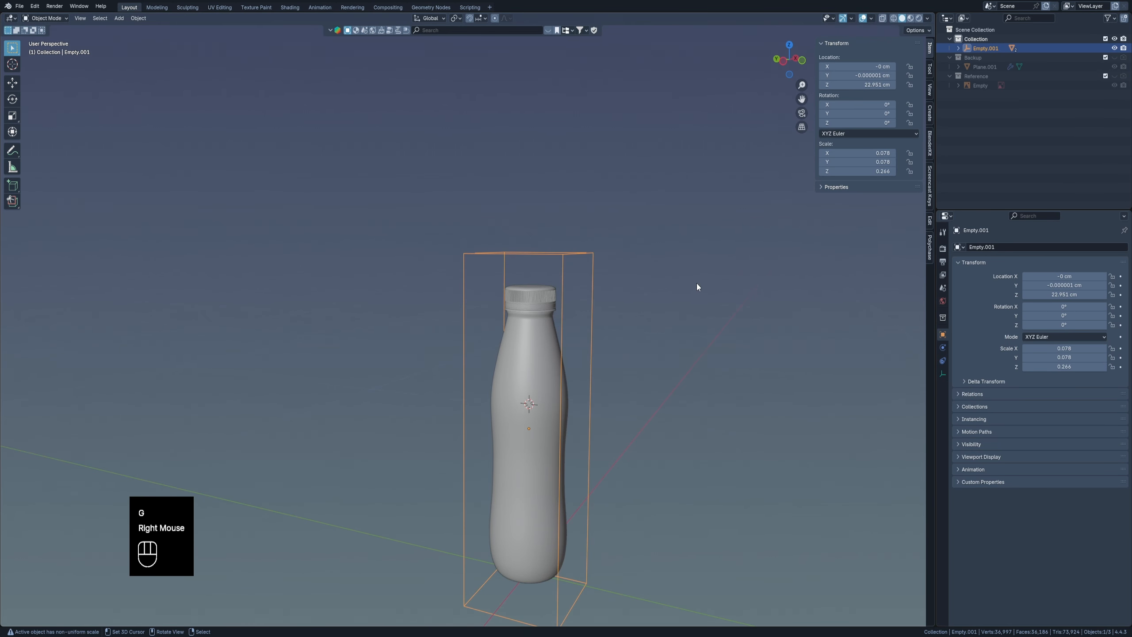
pyautogui.press('r')
pyautogui.rightClick(596, 243)
pyautogui.scroll(-2, 547, 340)
pyautogui.keyDown('shift'); pyautogui.moveTo(546, 340); pyautogui.dragTo(494, 310, button='middle'); pyautogui.keyUp('shift')
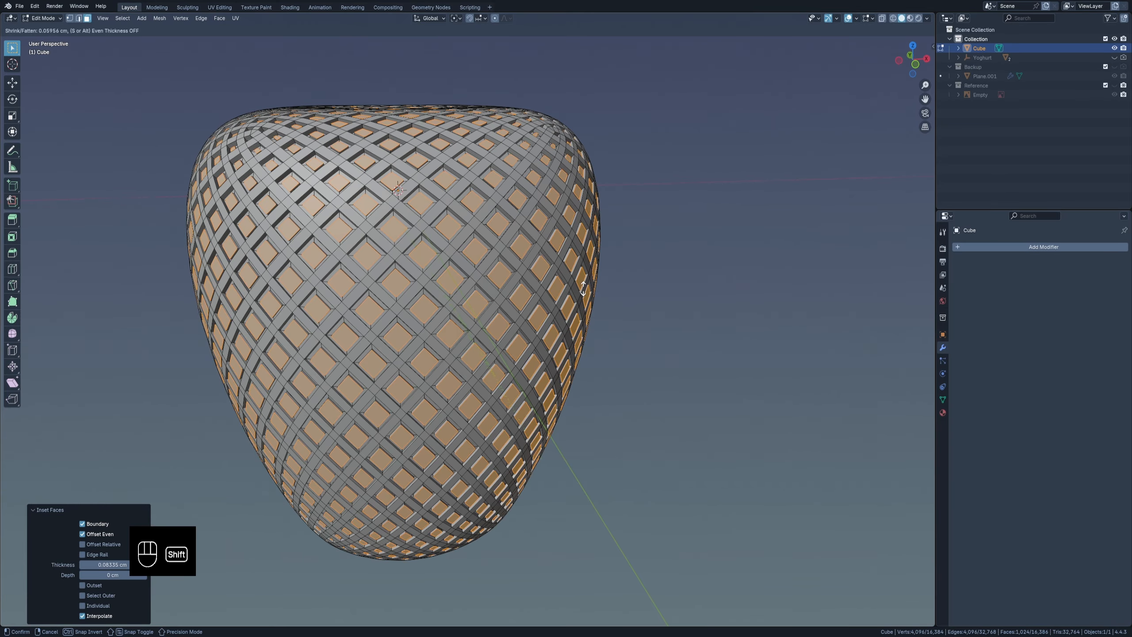
# Adjust the pivot point, scale the strawberry's selected inset faces, and finish editing the mesh.
pyautogui.click(455, 18)
pyautogui.scroll(3, 452, 259)
pyautogui.press('s')
pyautogui.click(551, 301)
pyautogui.press('Tab')
# Add a Subdivision modifier at level 2 to the strawberry to smooth its seed pits.
pyautogui.scroll(-5, 551, 301)
pyautogui.moveTo(551, 302); pyautogui.dragTo(490, 260, button='middle')
pyautogui.scroll(3, 433, 273)
pyautogui.hotkey('ctrl', '2')
pyautogui.hotkey('ctrl', '2')
pyautogui.scroll(-3, 598, 340)
pyautogui.keyDown('shift'); pyautogui.moveTo(548, 306); pyautogui.dragTo(490, 312, button='middle'); pyautogui.keyUp('shift')
pyautogui.scroll(2, 491, 312)
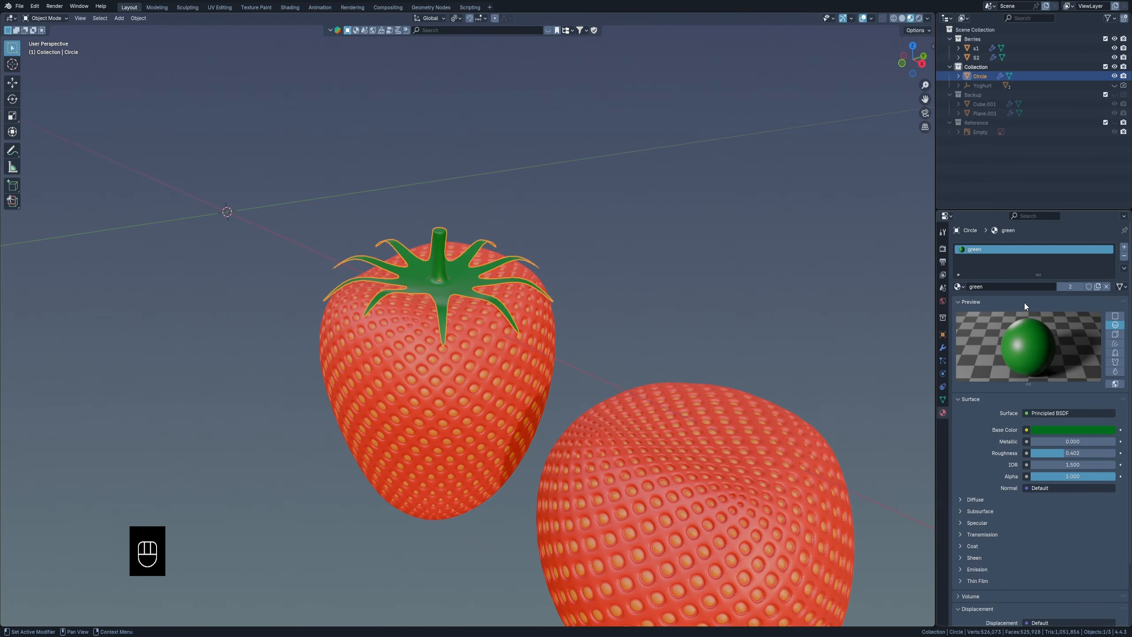
# Collapse the green material's preview and display the strawberries in solid shading from the top.
pyautogui.click(1024, 303)
pyautogui.moveTo(557, 303)
pyautogui.mouseDown(button='middle')
pyautogui.moveTo(469, 291)
pyautogui.moveTo(506, 195)
pyautogui.moveTo(531, 208)
pyautogui.moveTo(312, 308)
pyautogui.mouseUp(button='middle')
pyautogui.press('KP_7')
pyautogui.press('z')
pyautogui.scroll(3, 531, 208)
pyautogui.press('Tab')
pyautogui.rightClick(285, 320)
pyautogui.click(494, 18)
pyautogui.press('Tab')
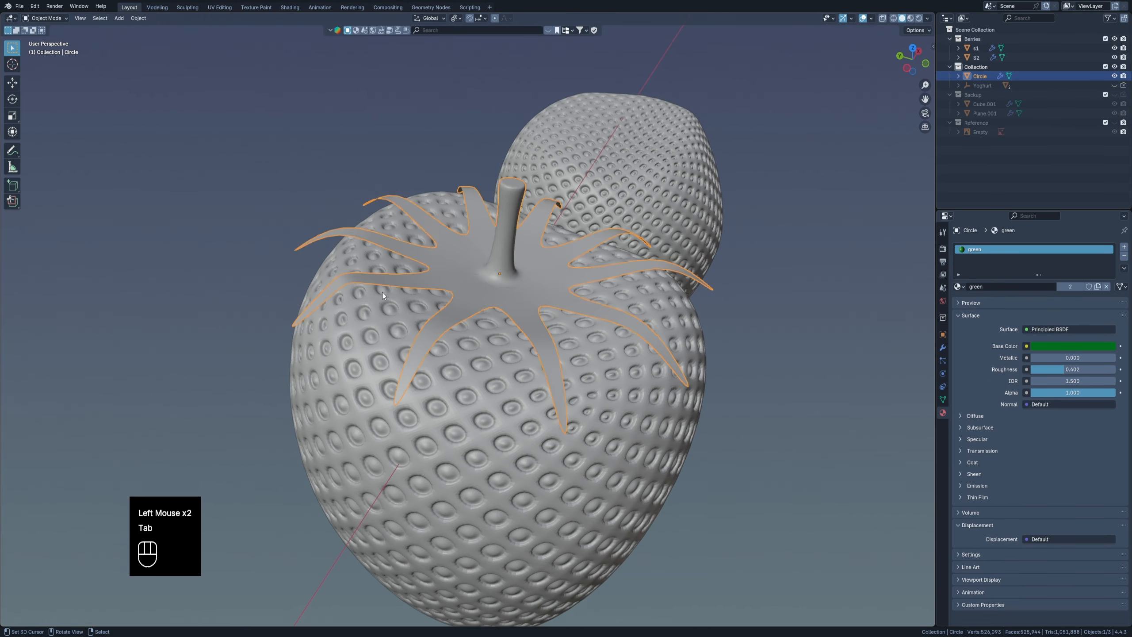
pyautogui.moveTo(382, 292); pyautogui.dragTo(465, 296, button='middle')
pyautogui.scroll(-1, 464, 295)
pyautogui.hotkey('ctrl', 'z')
pyautogui.hotkey('ctrl', 'z')
pyautogui.press('Tab')
pyautogui.press('KP_7')
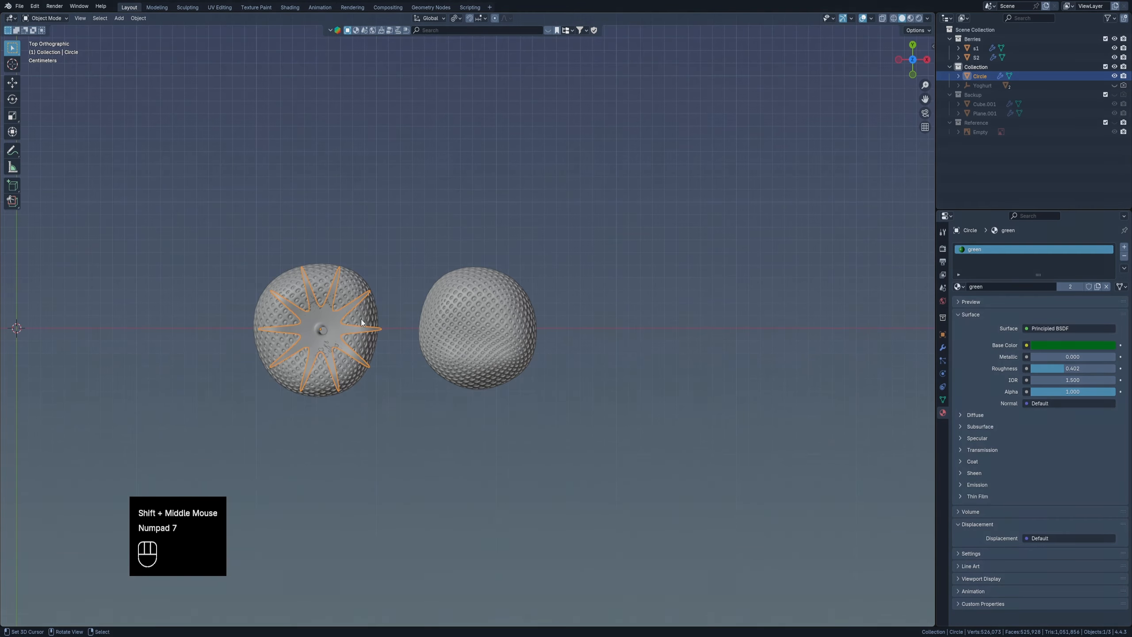